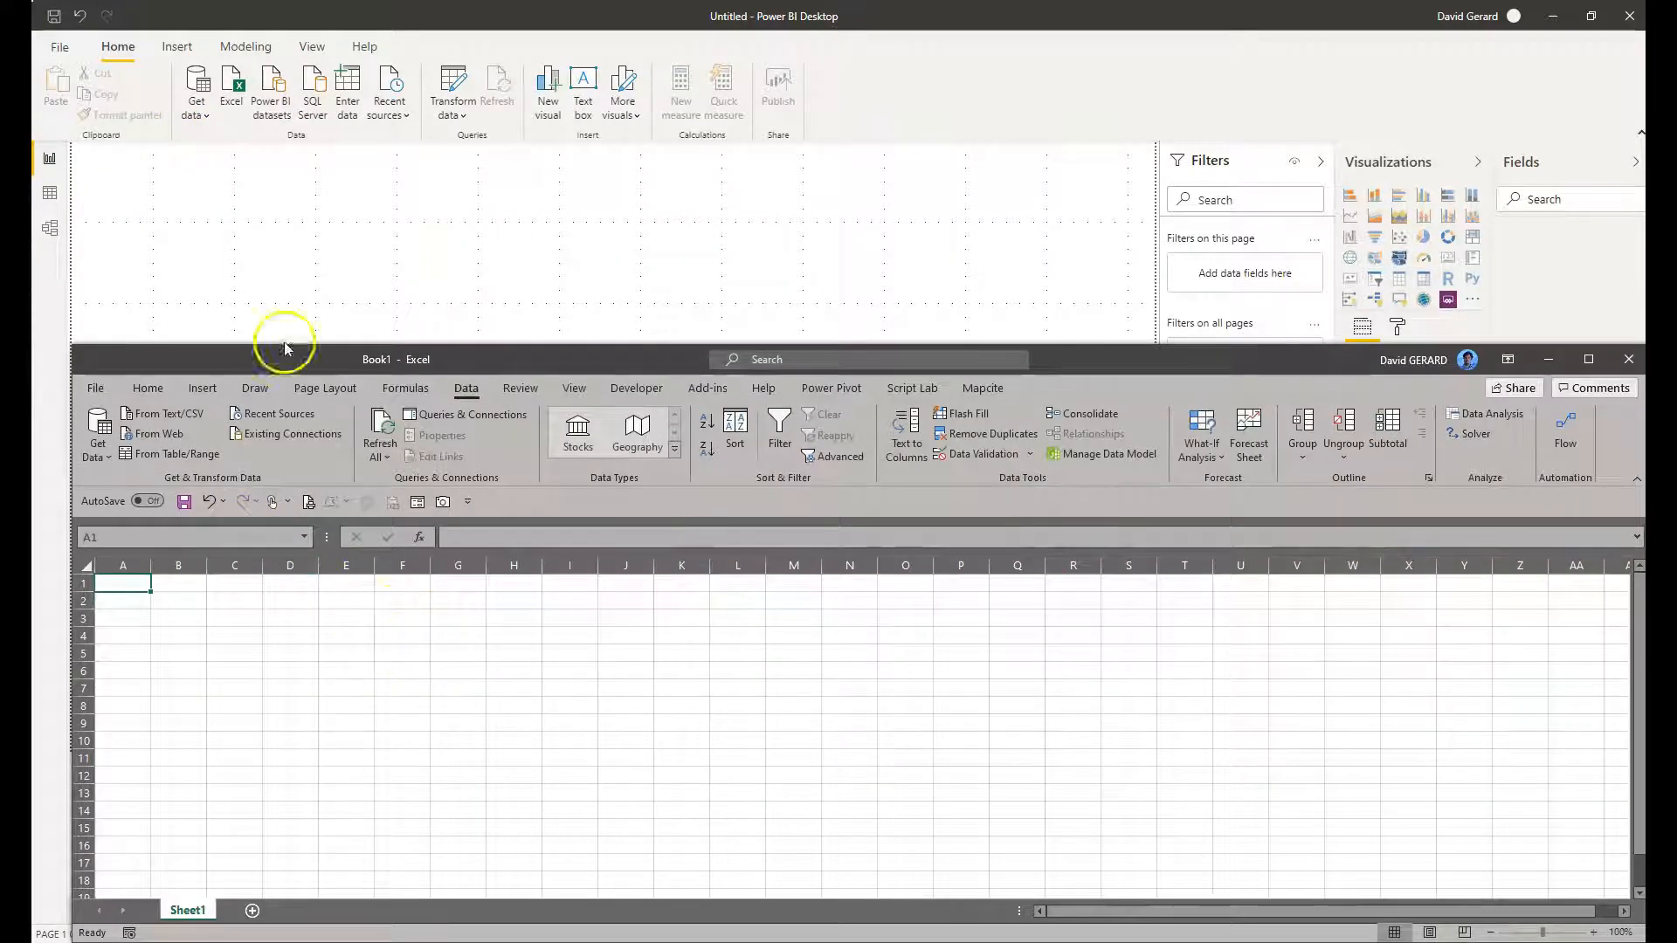
Compare the data sources Excel offers for import, including file, database, Azure and online services, with Power BI Desktop's common data sources
click(150, 389)
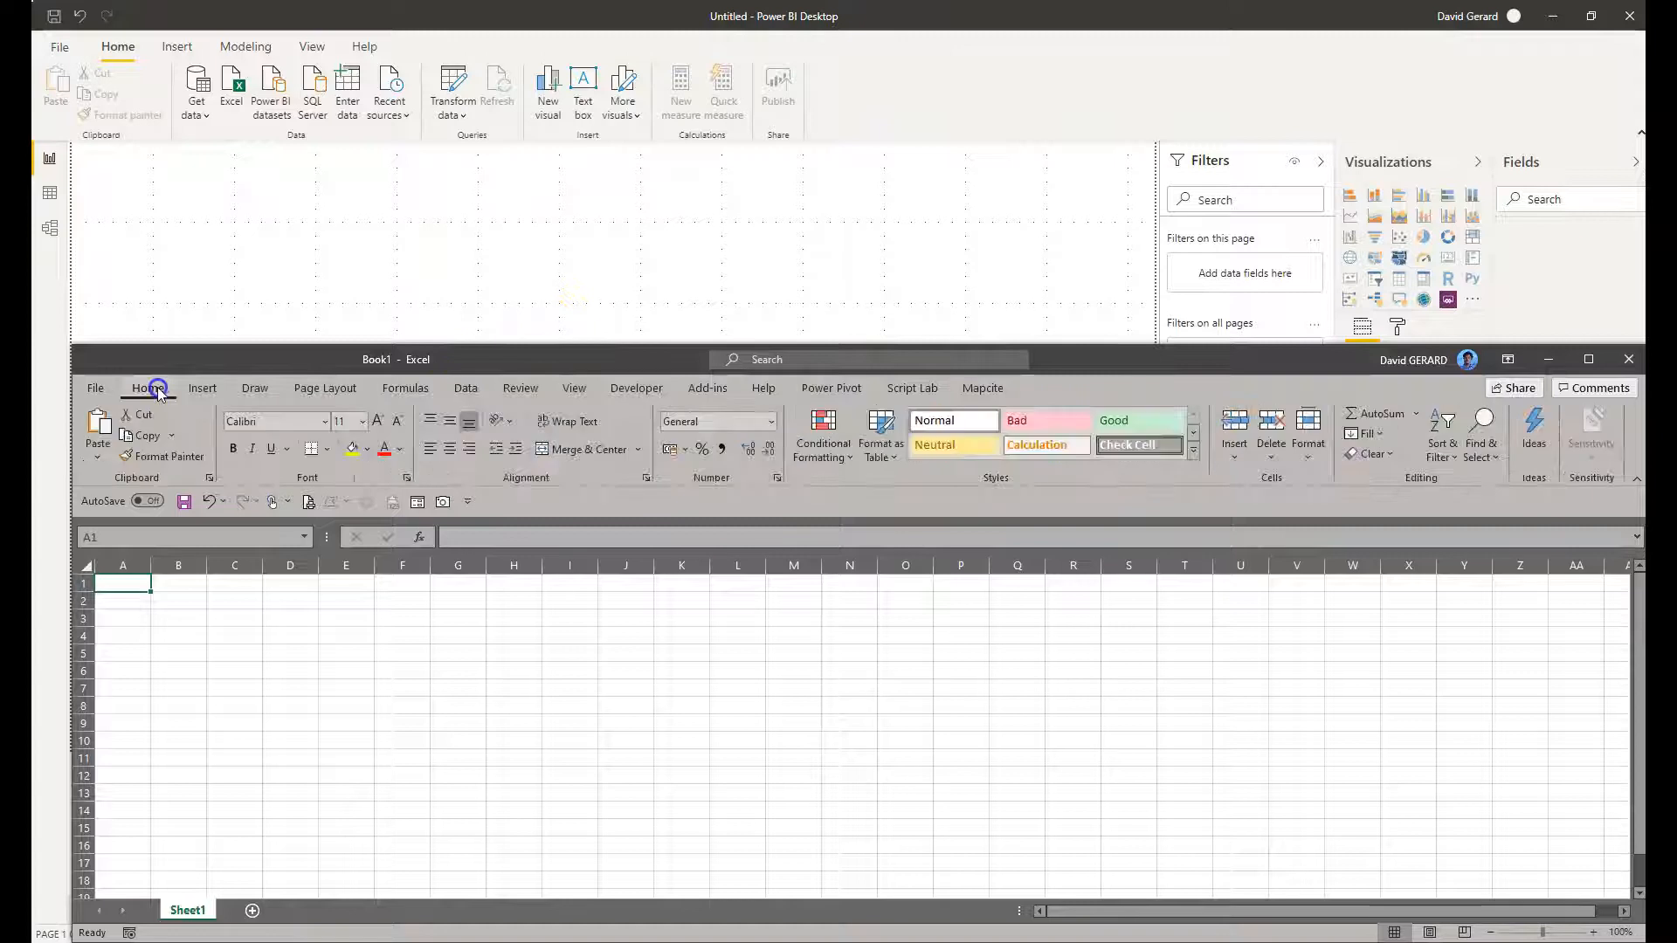
click(466, 388)
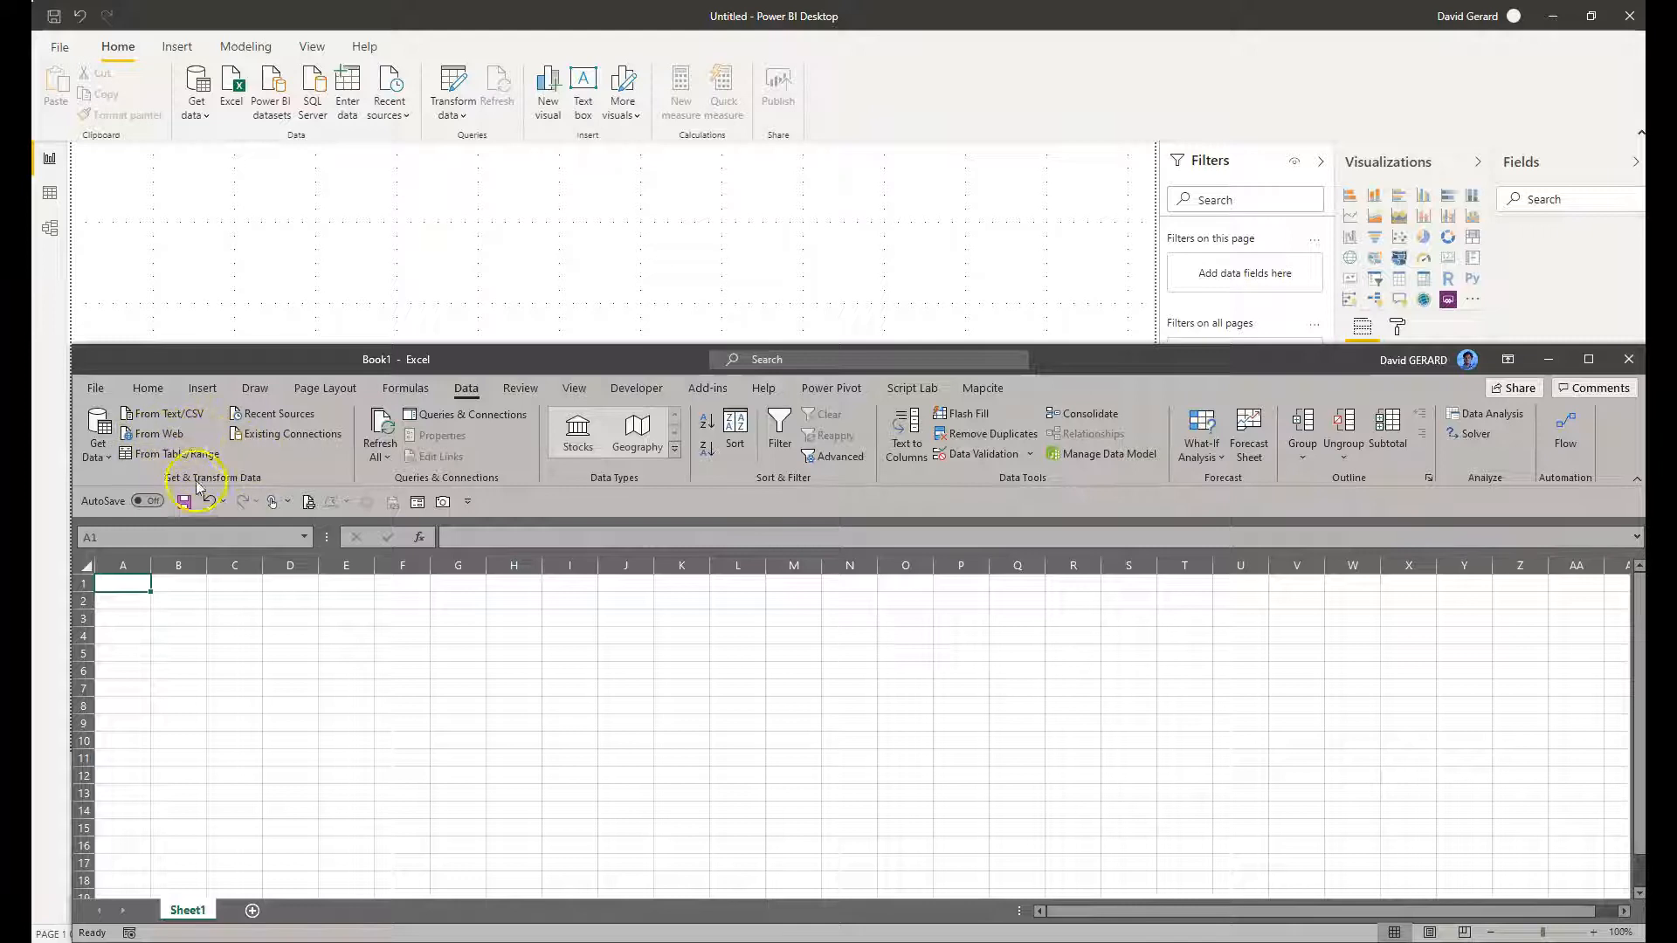
click(166, 432)
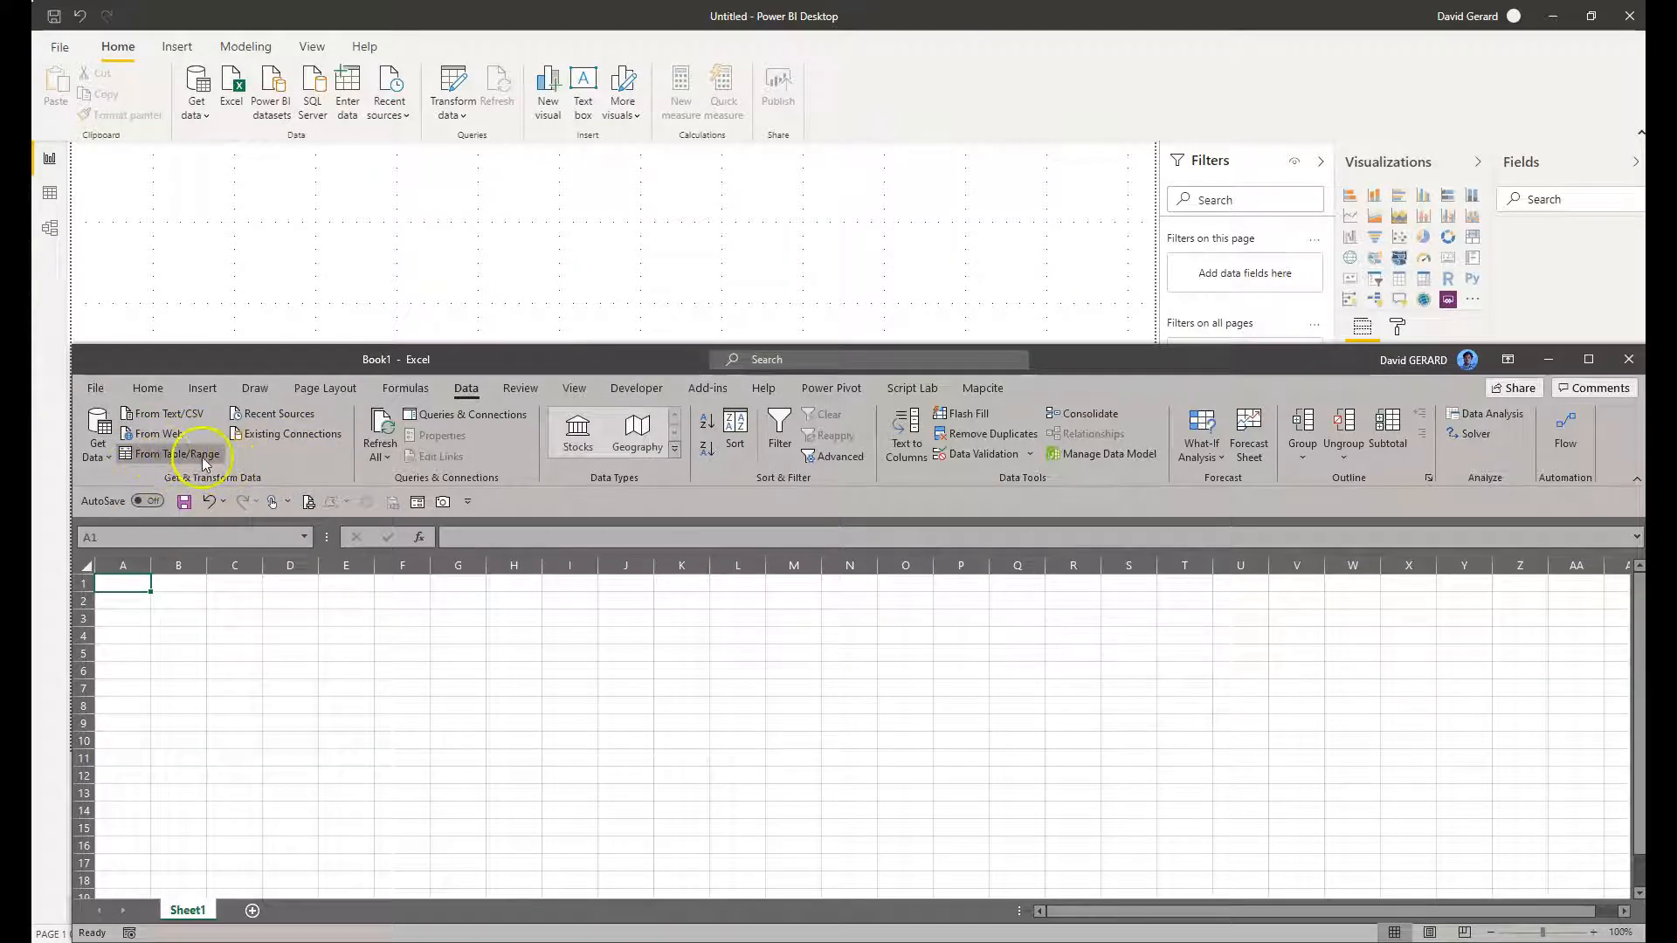
click(109, 455)
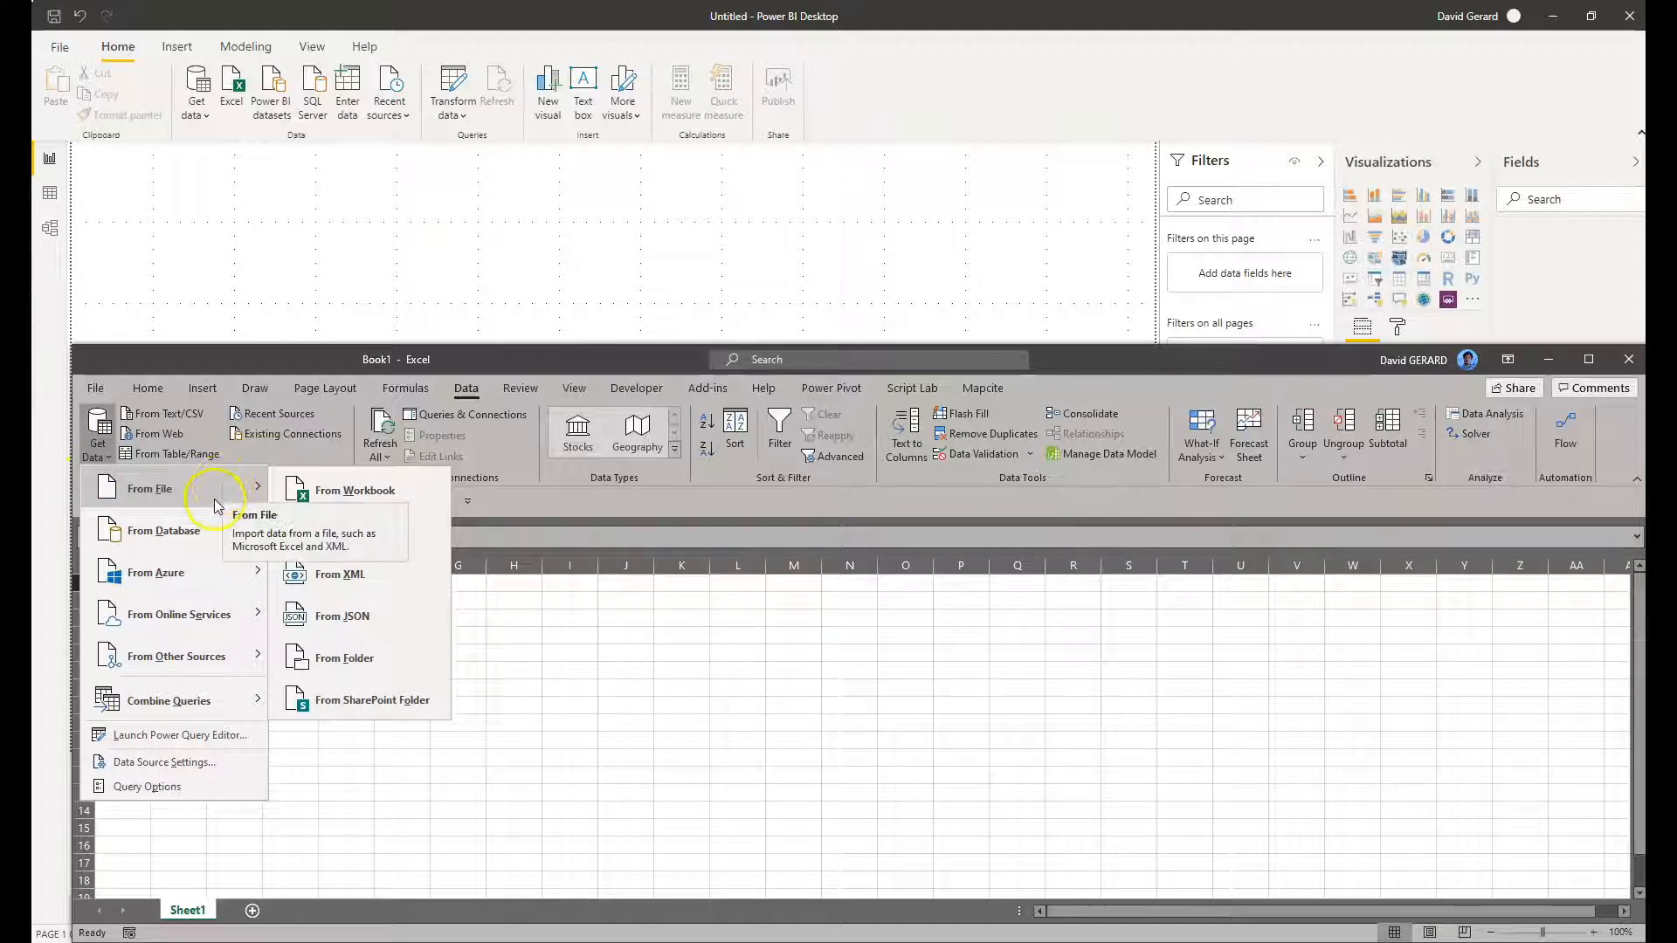
mouse_move(199, 653)
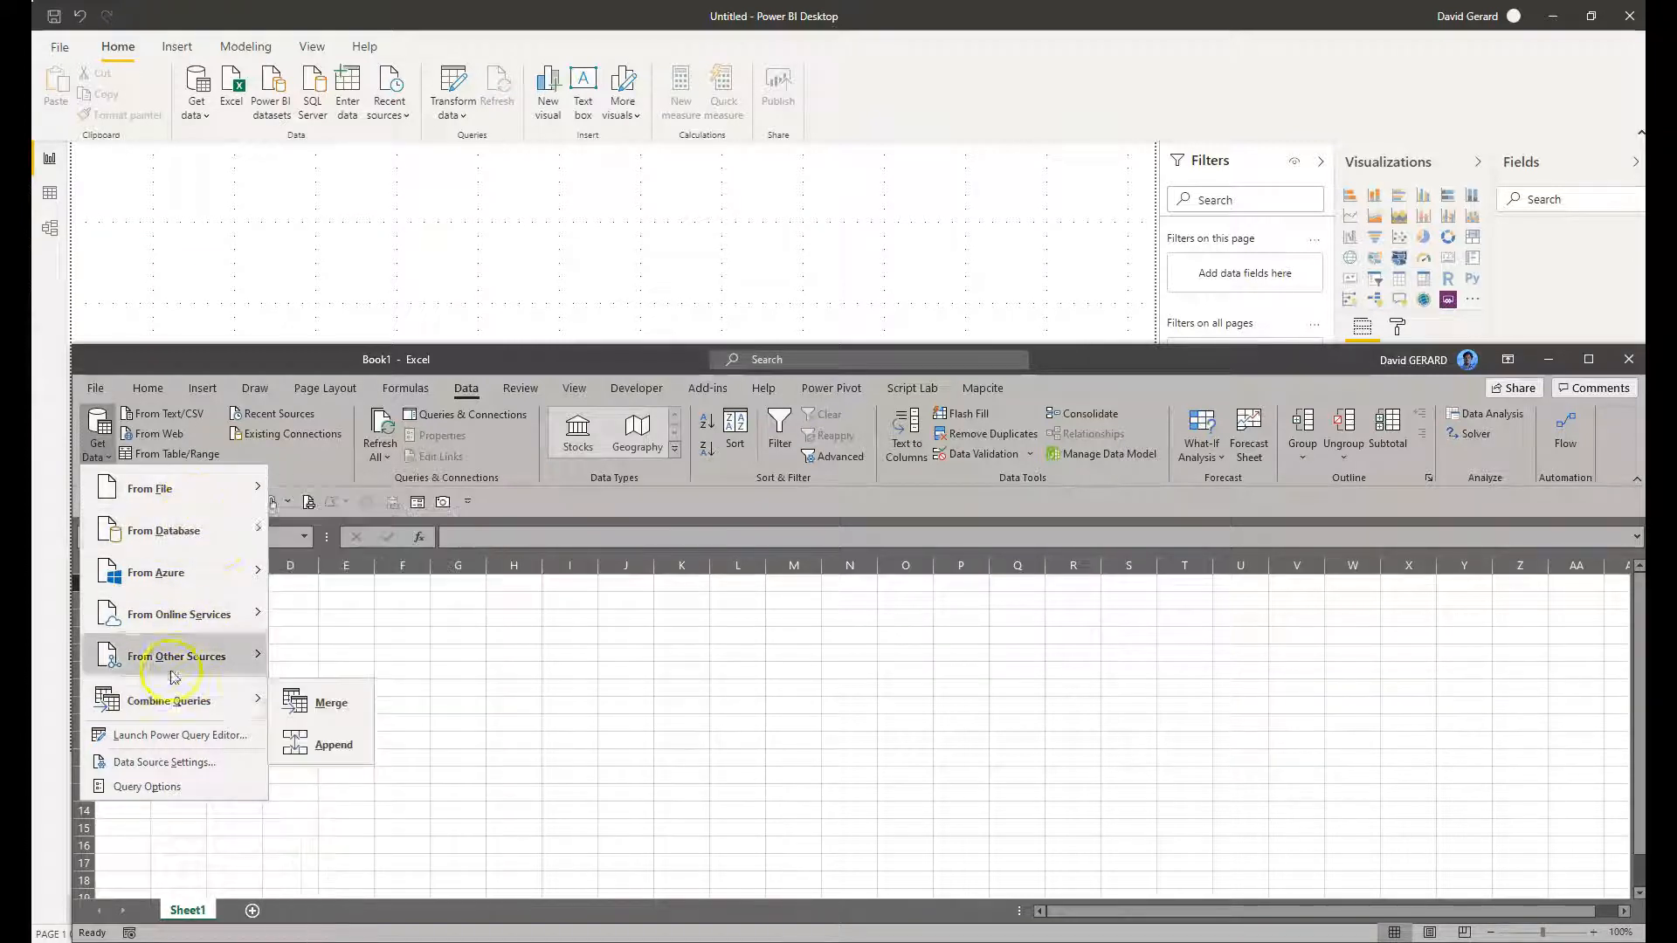
click(527, 245)
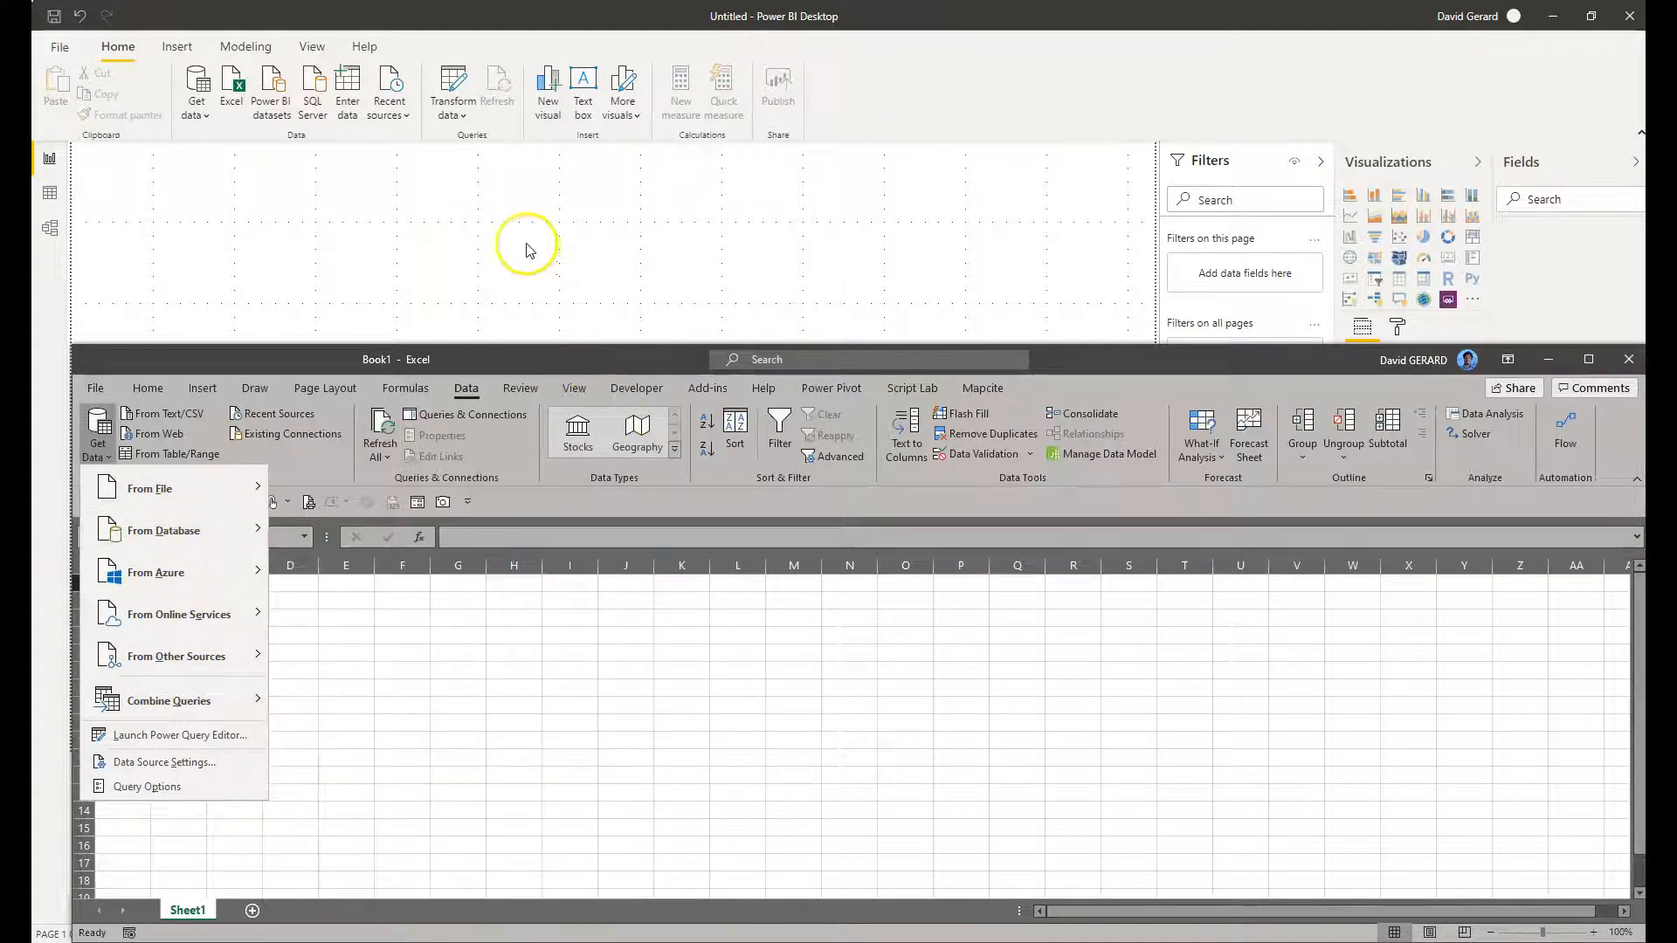
click(201, 117)
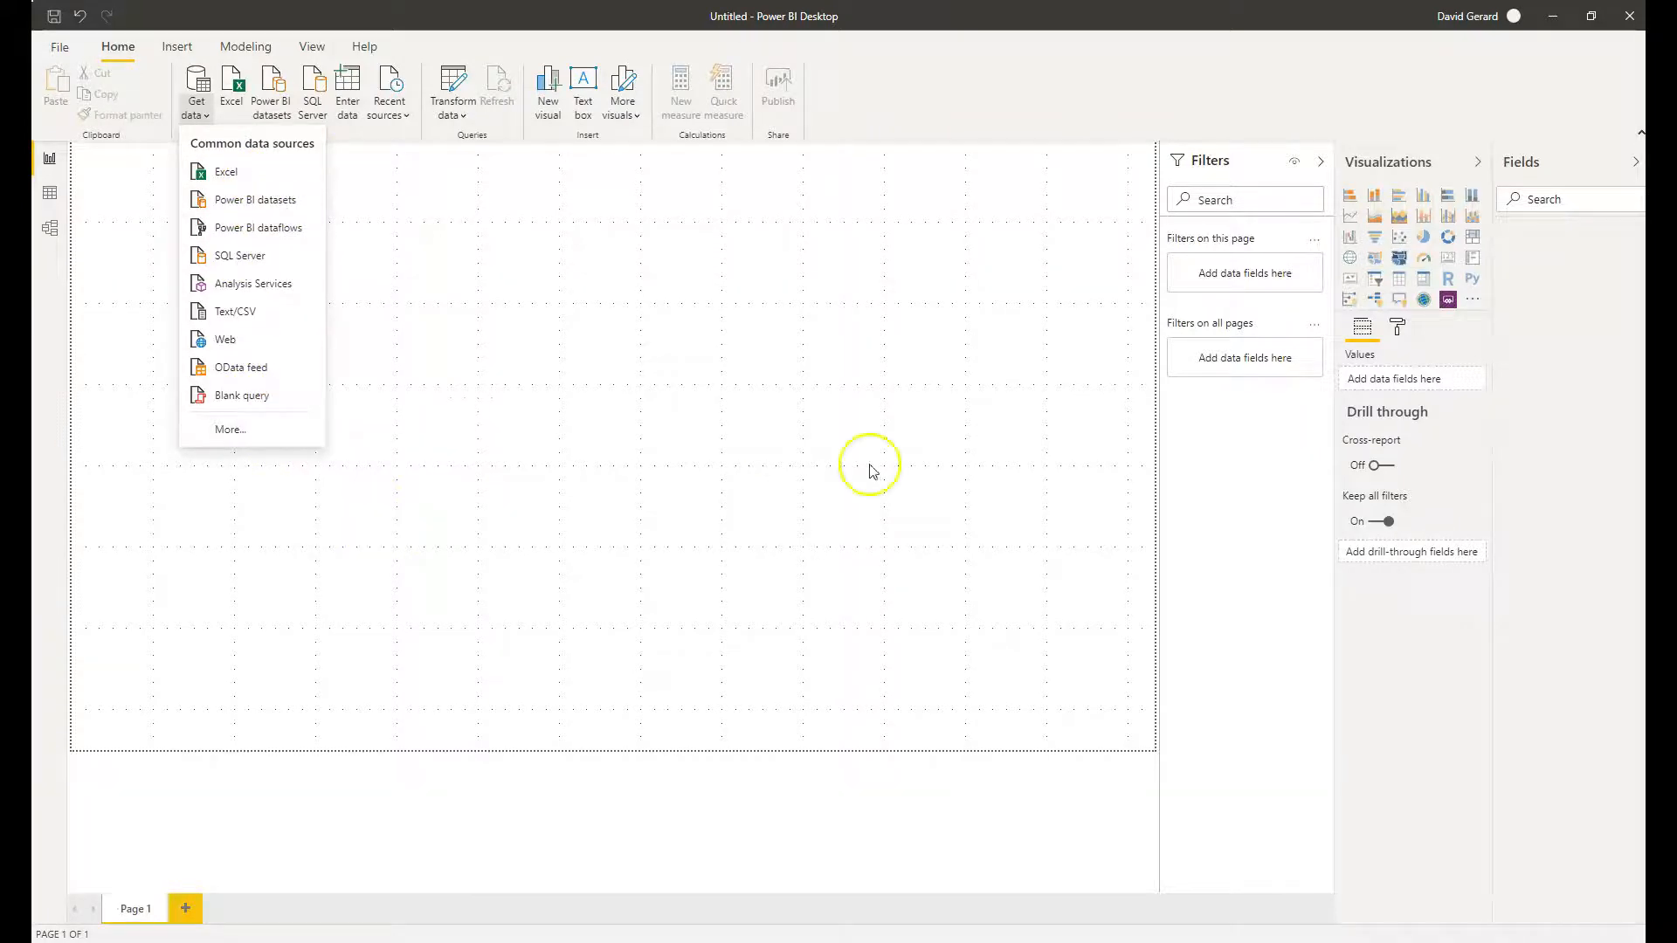
key(alt+Tab)
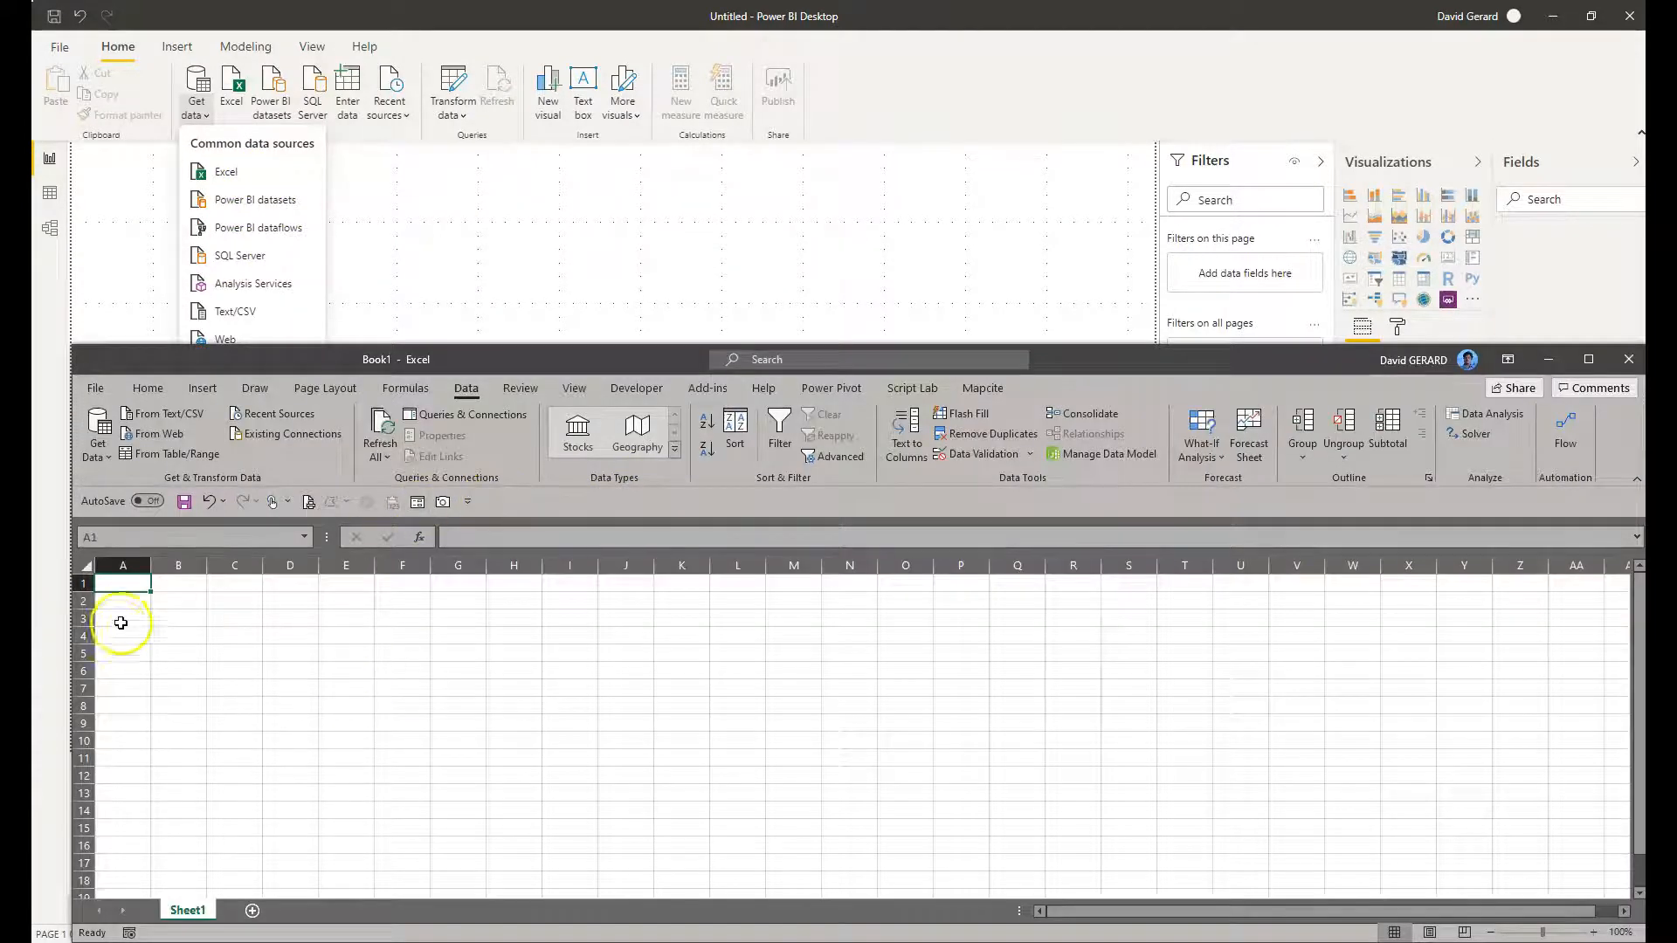
click(101, 441)
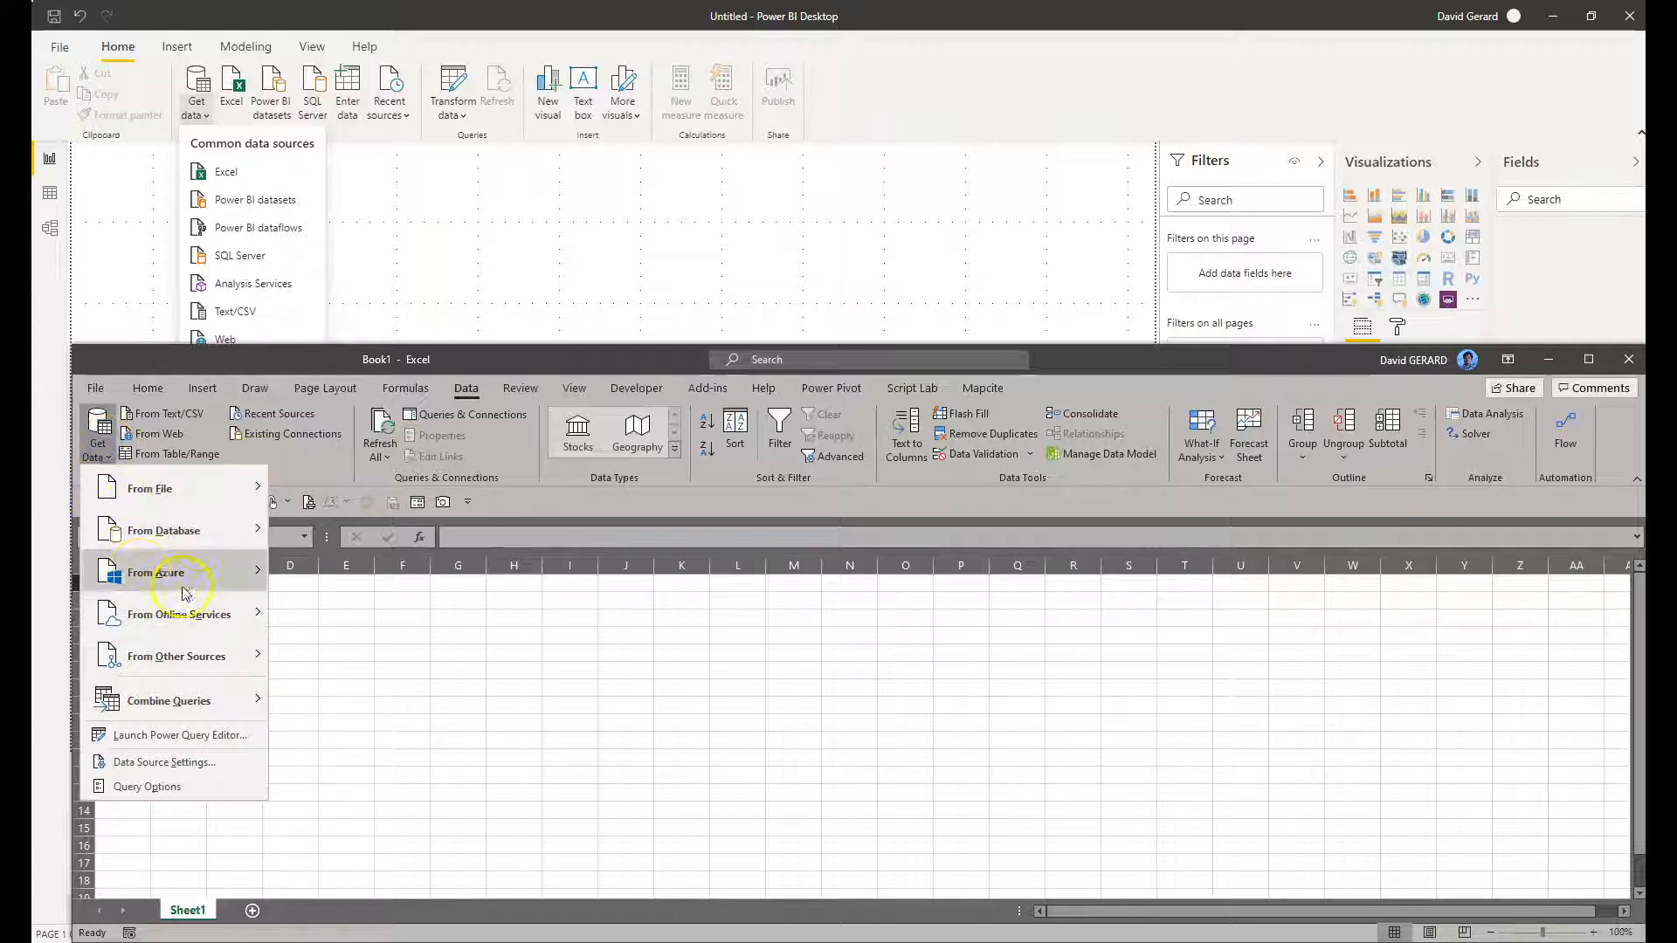
mouse_move(188, 527)
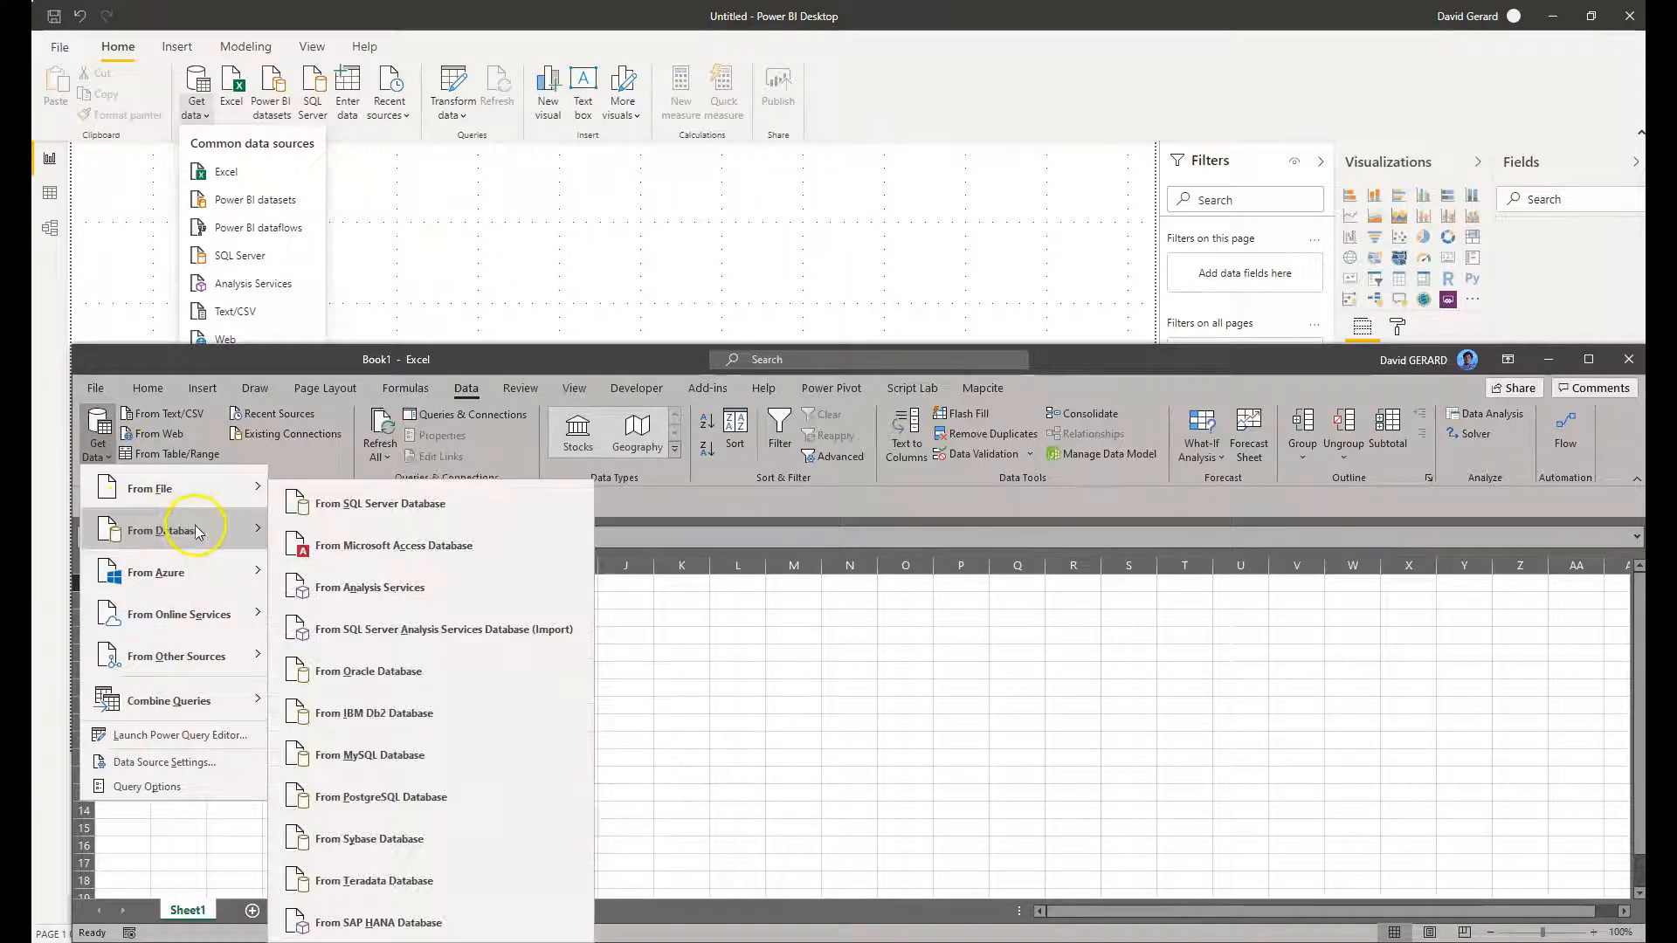
mouse_move(225, 584)
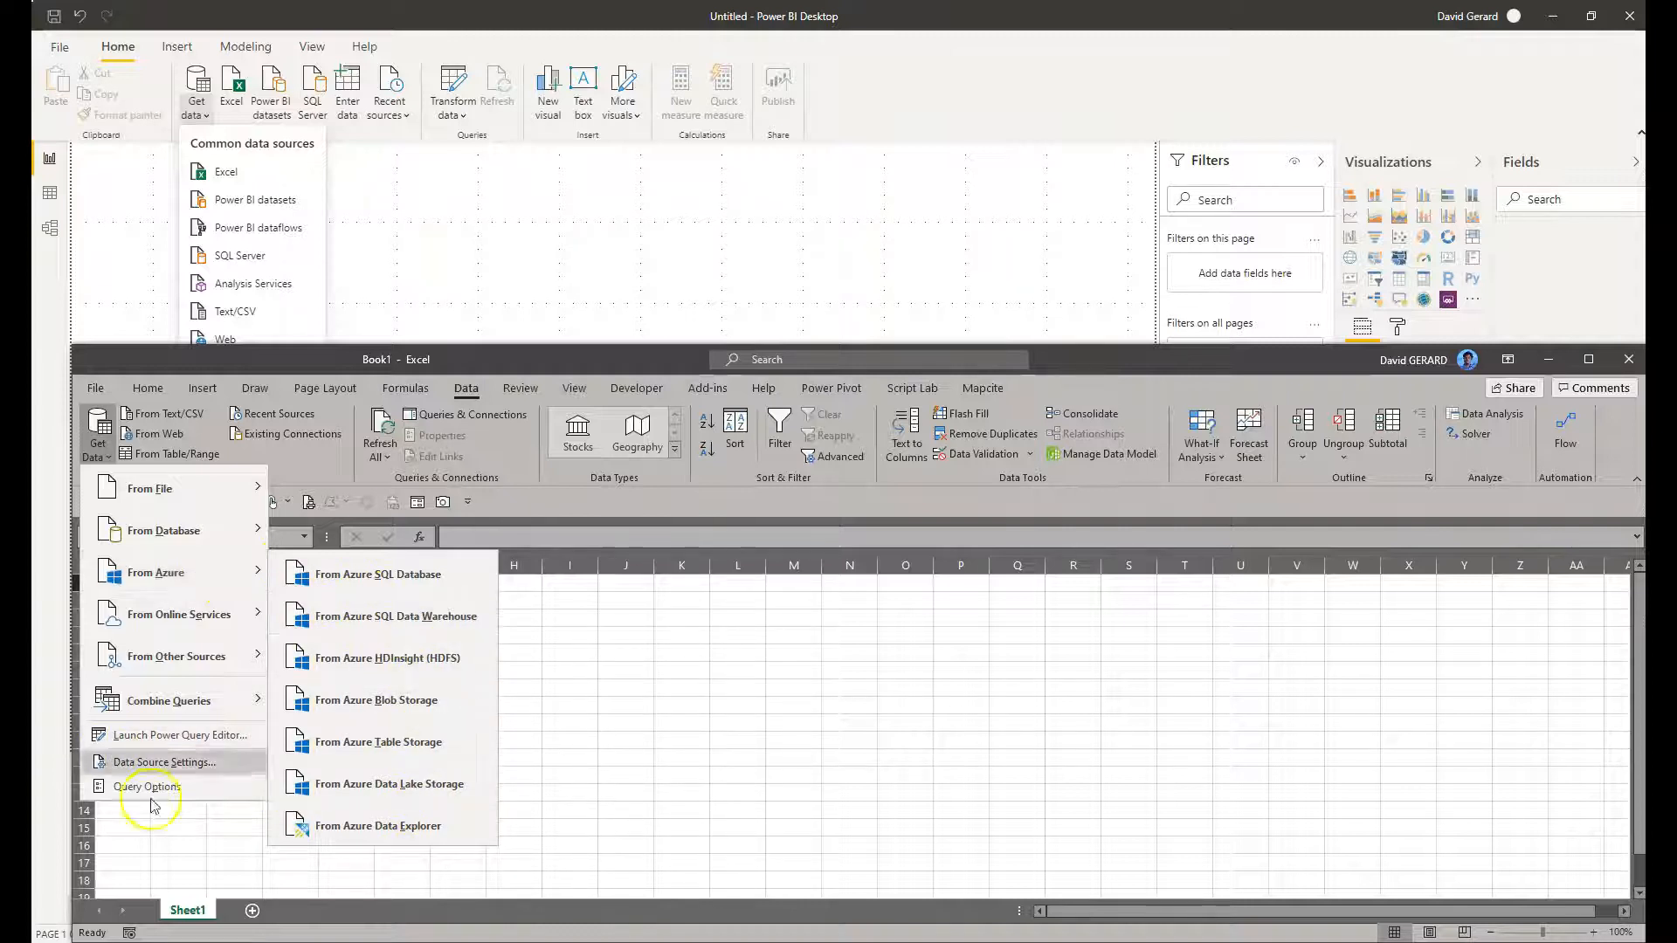
mouse_move(191, 616)
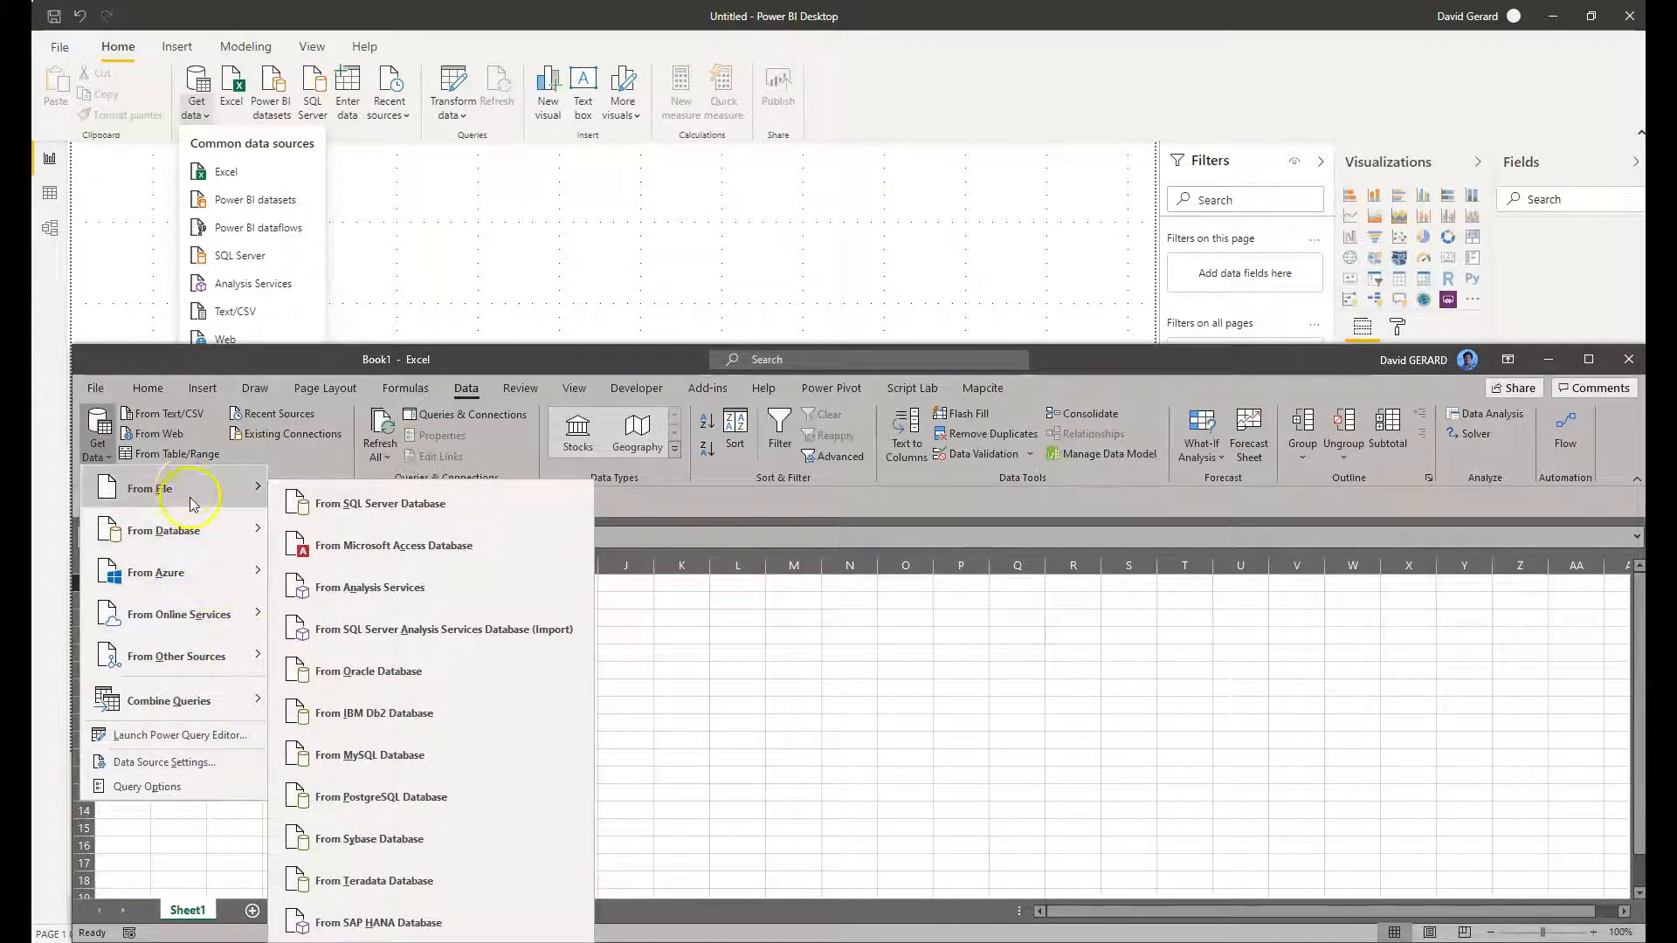
mouse_move(190, 487)
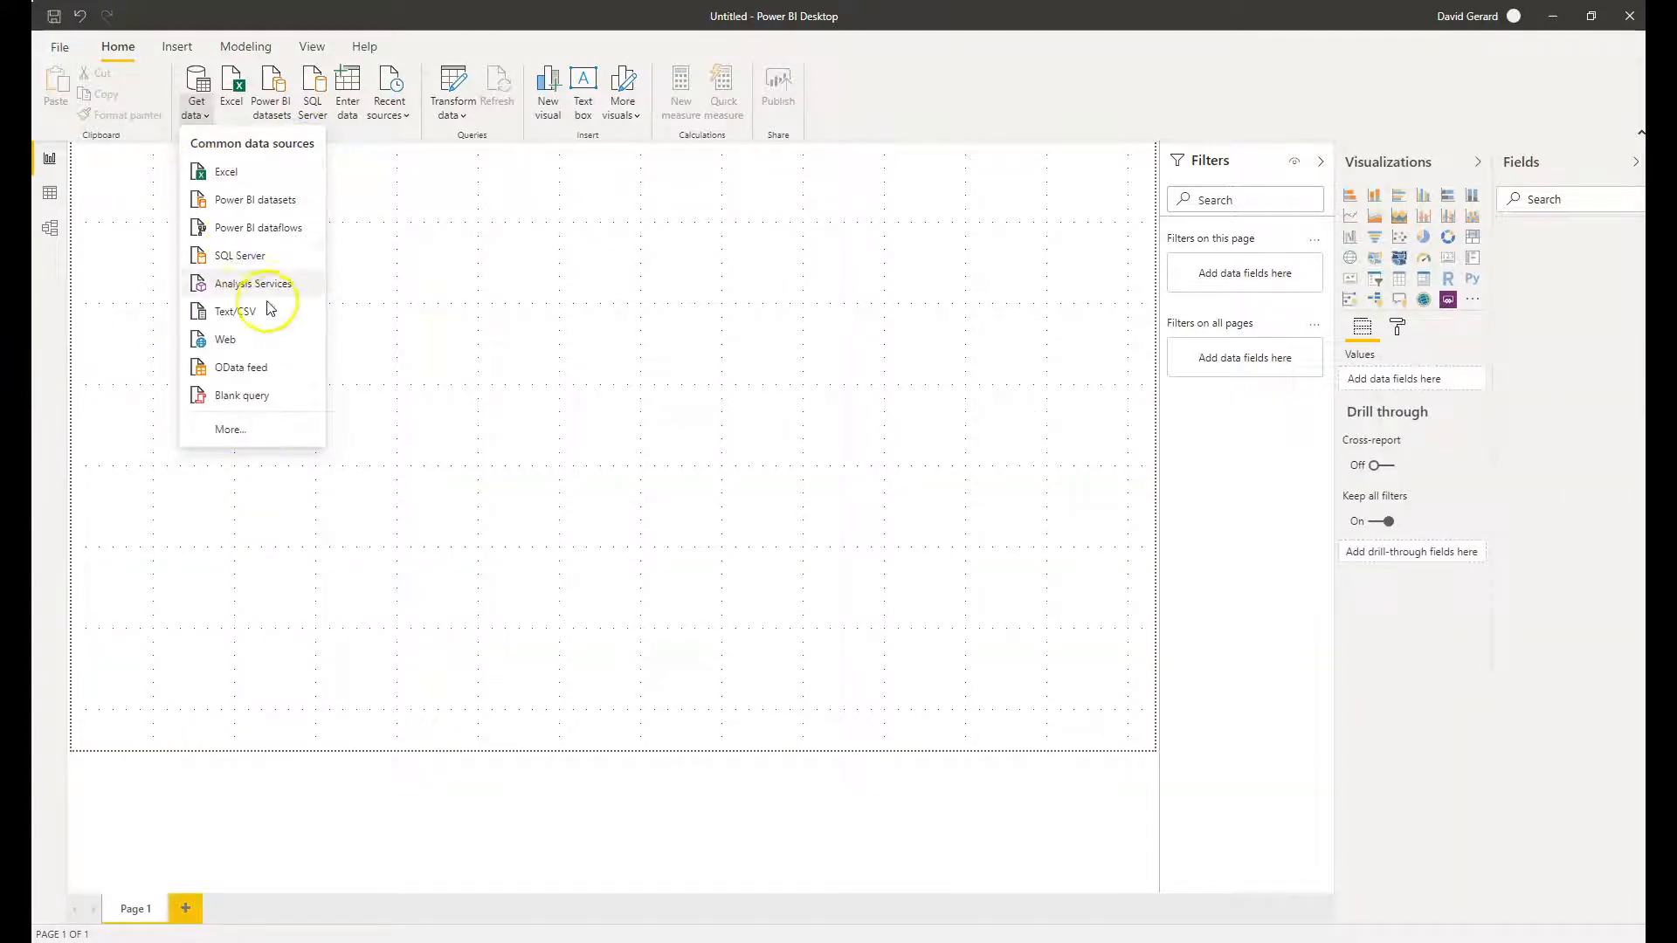
In Power BI Desktop, look through the full list of data connectors and start a connection to Azure Blob Storage
click(266, 433)
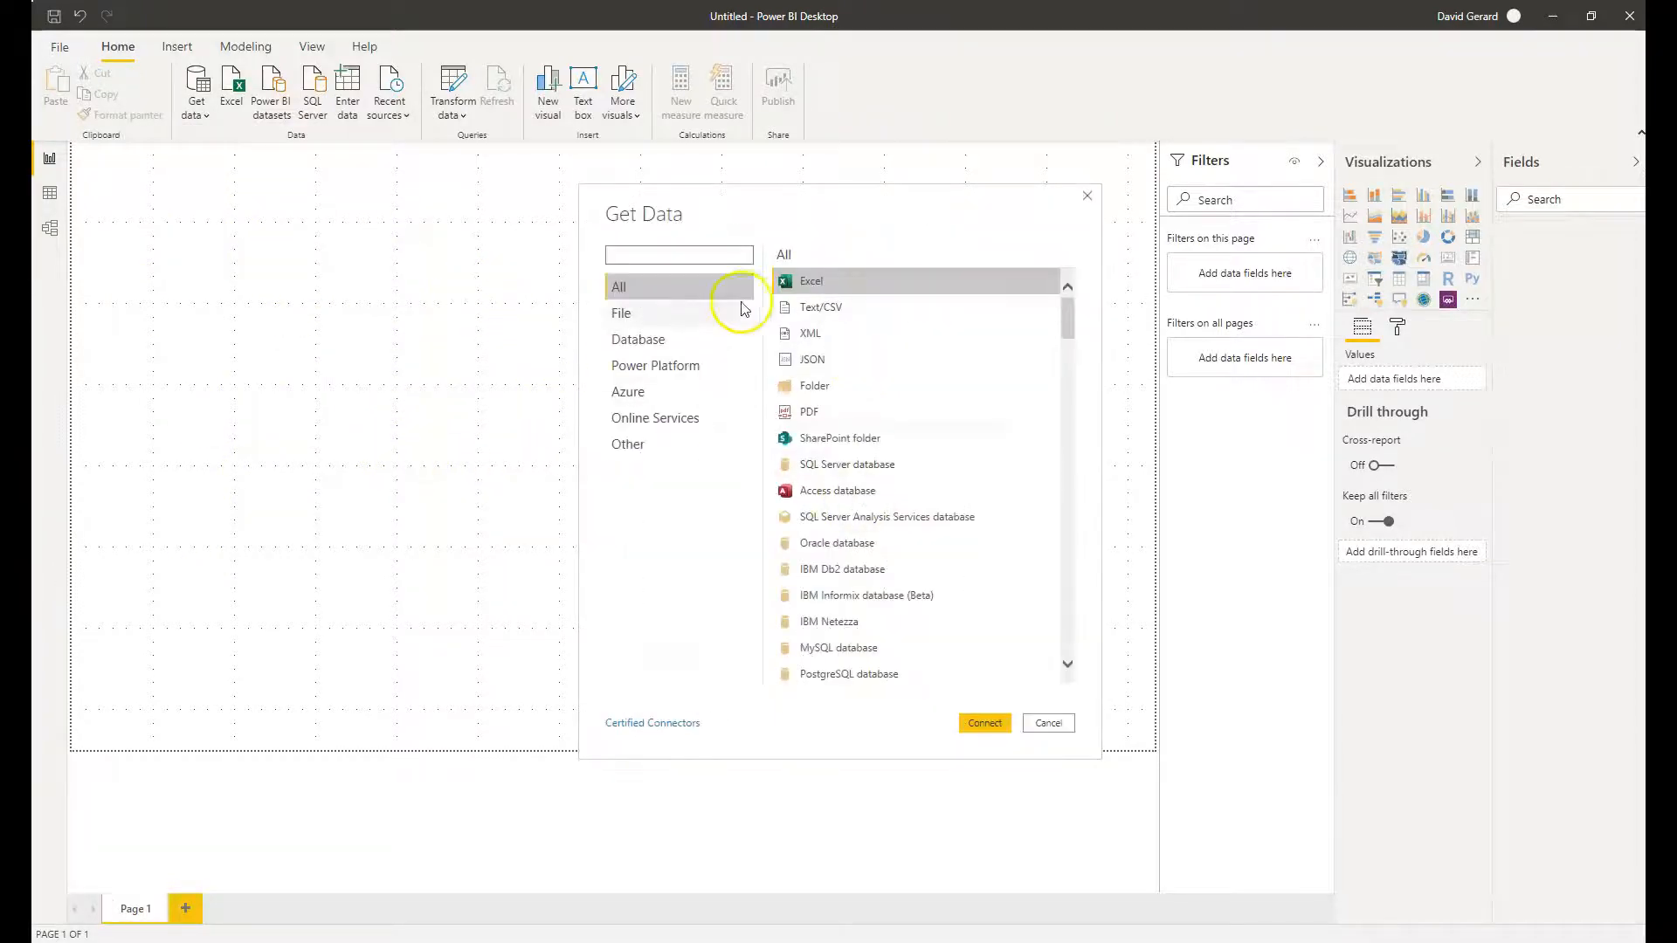
scroll(898, 449, down, 15)
mouse_move(1080, 445)
mouse_down()
mouse_move(1022, 671)
mouse_move(1078, 599)
mouse_move(1054, 325)
mouse_move(1079, 472)
mouse_move(1088, 436)
mouse_up()
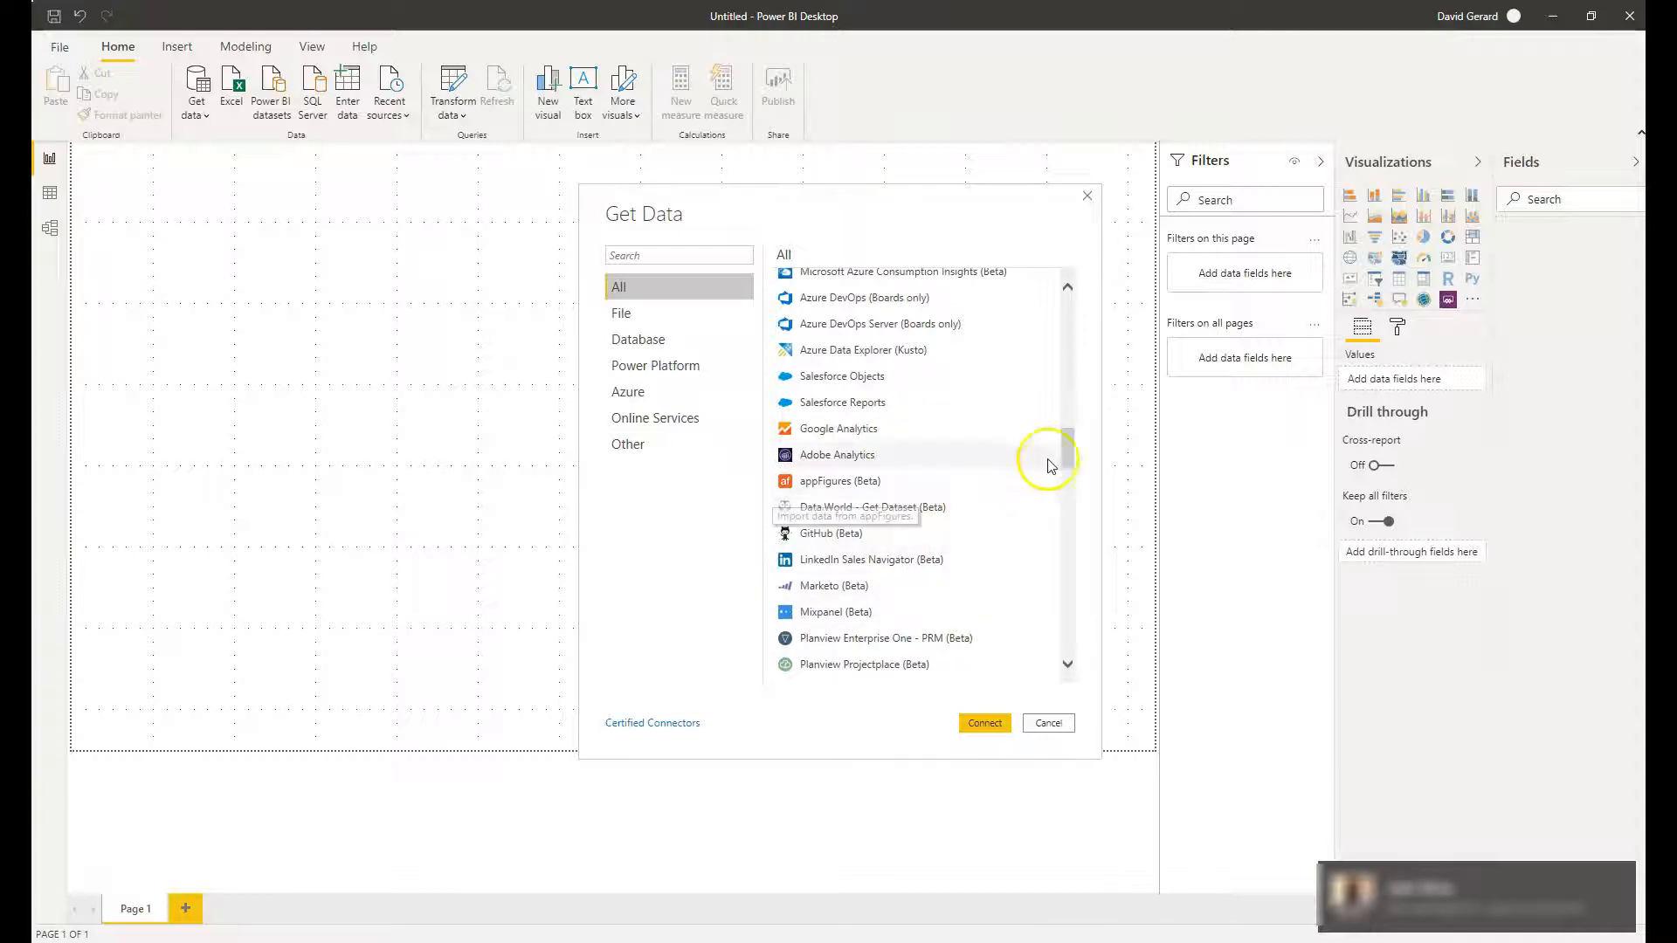
drag(1062, 445, 1057, 651)
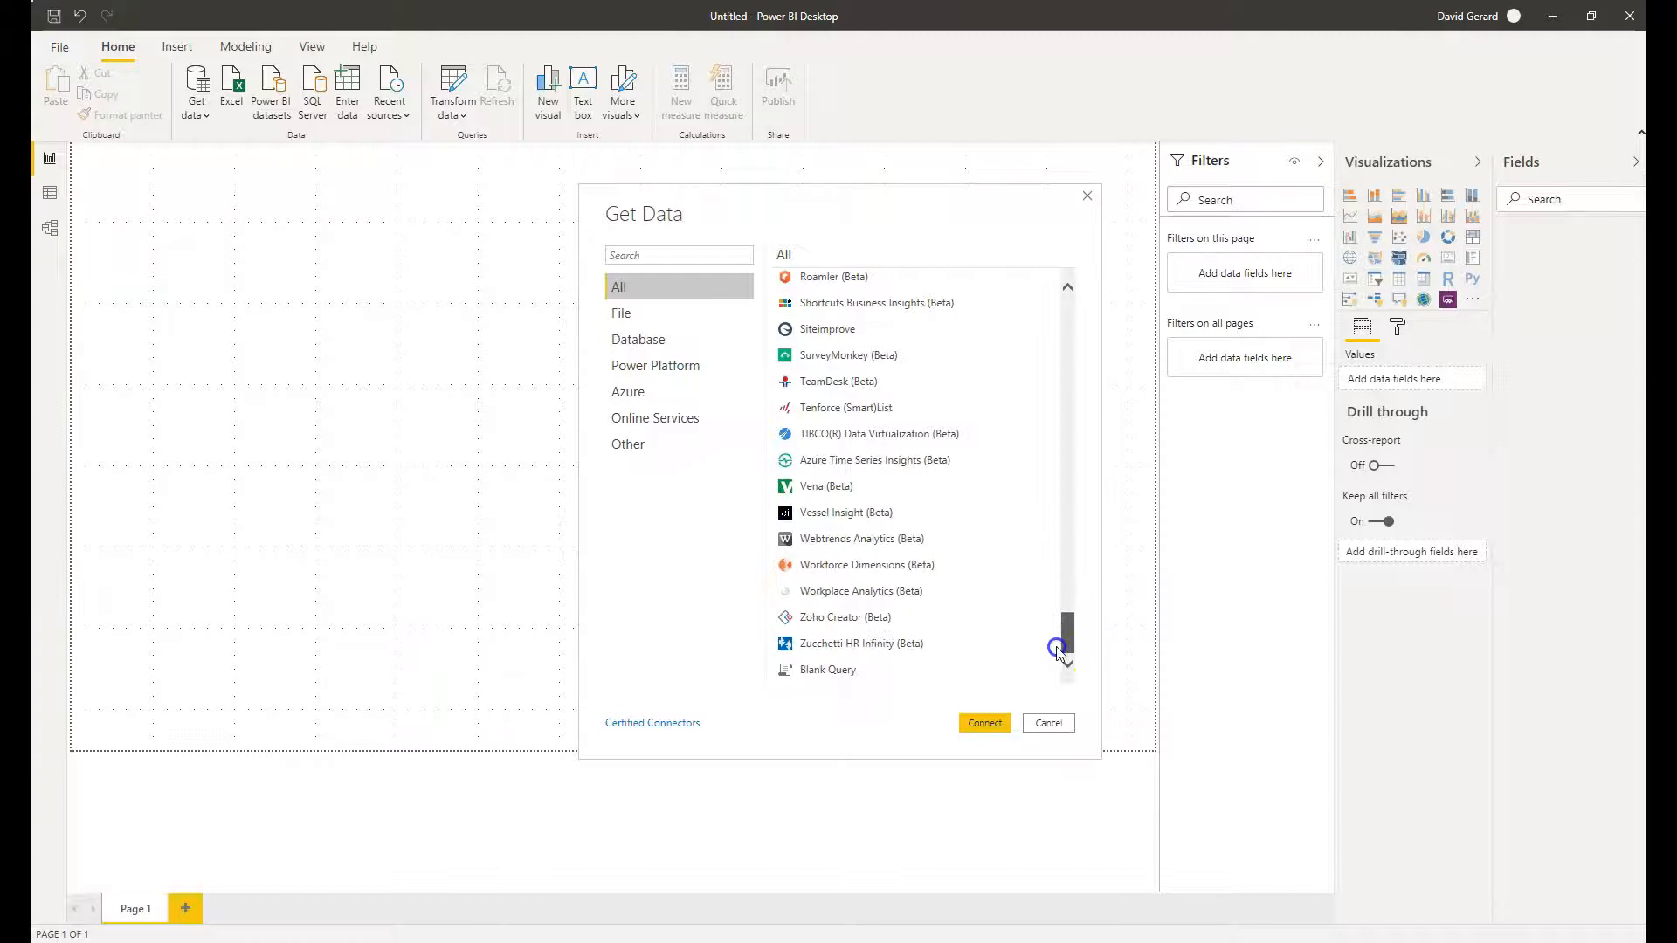
drag(1056, 651, 925, 323)
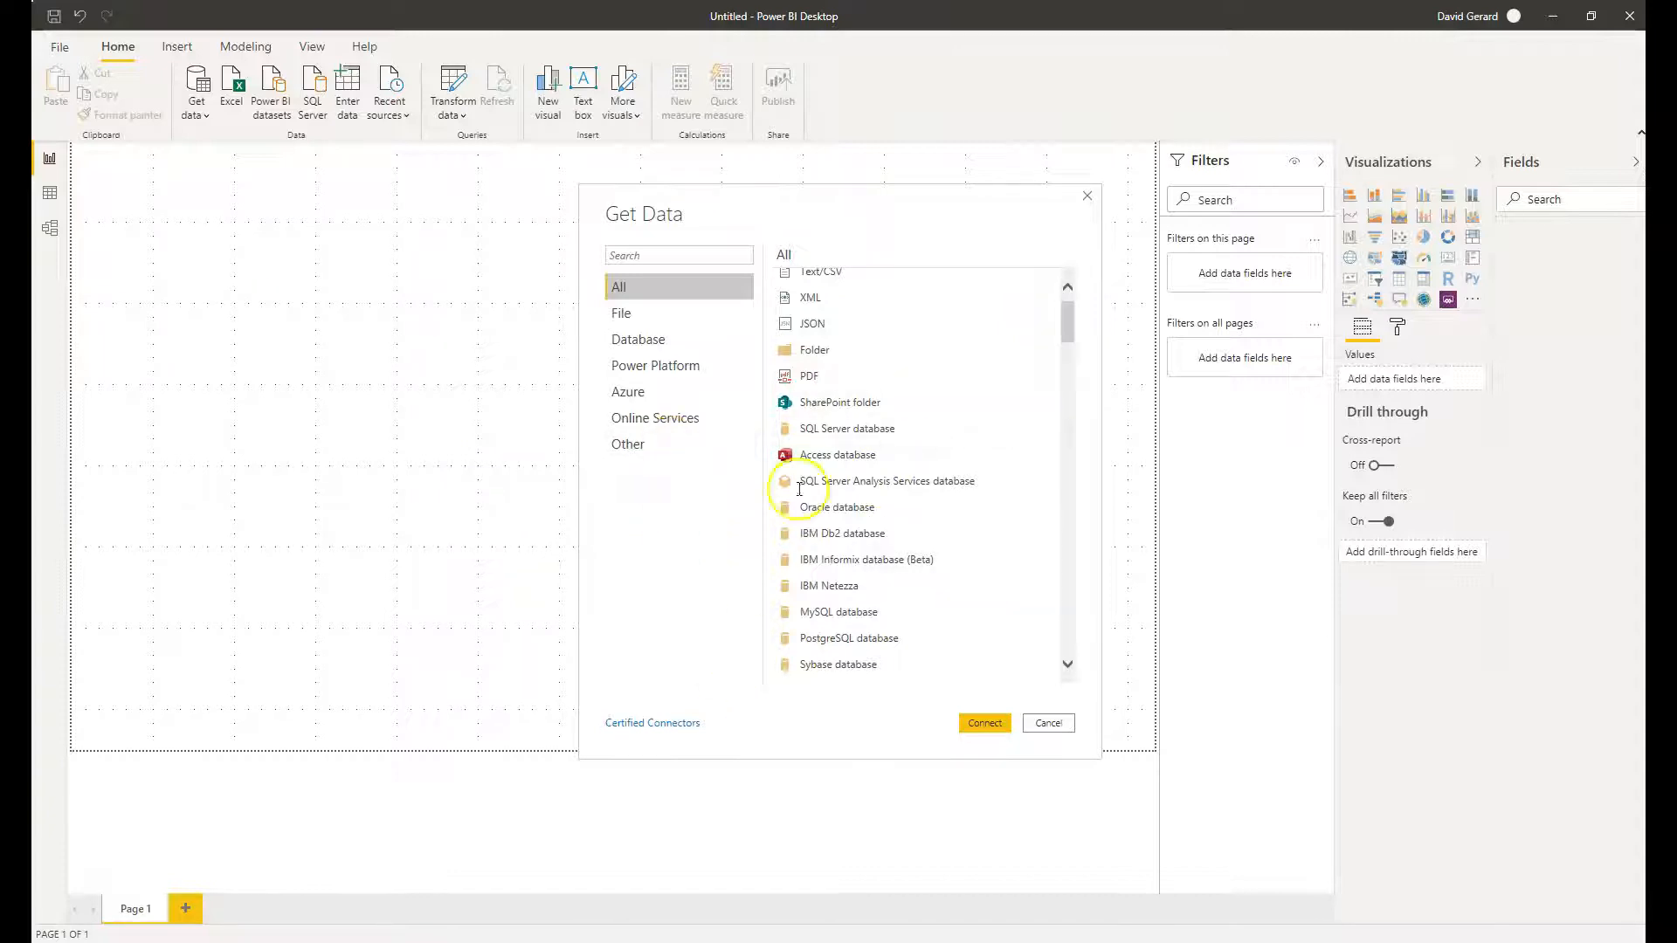
click(666, 390)
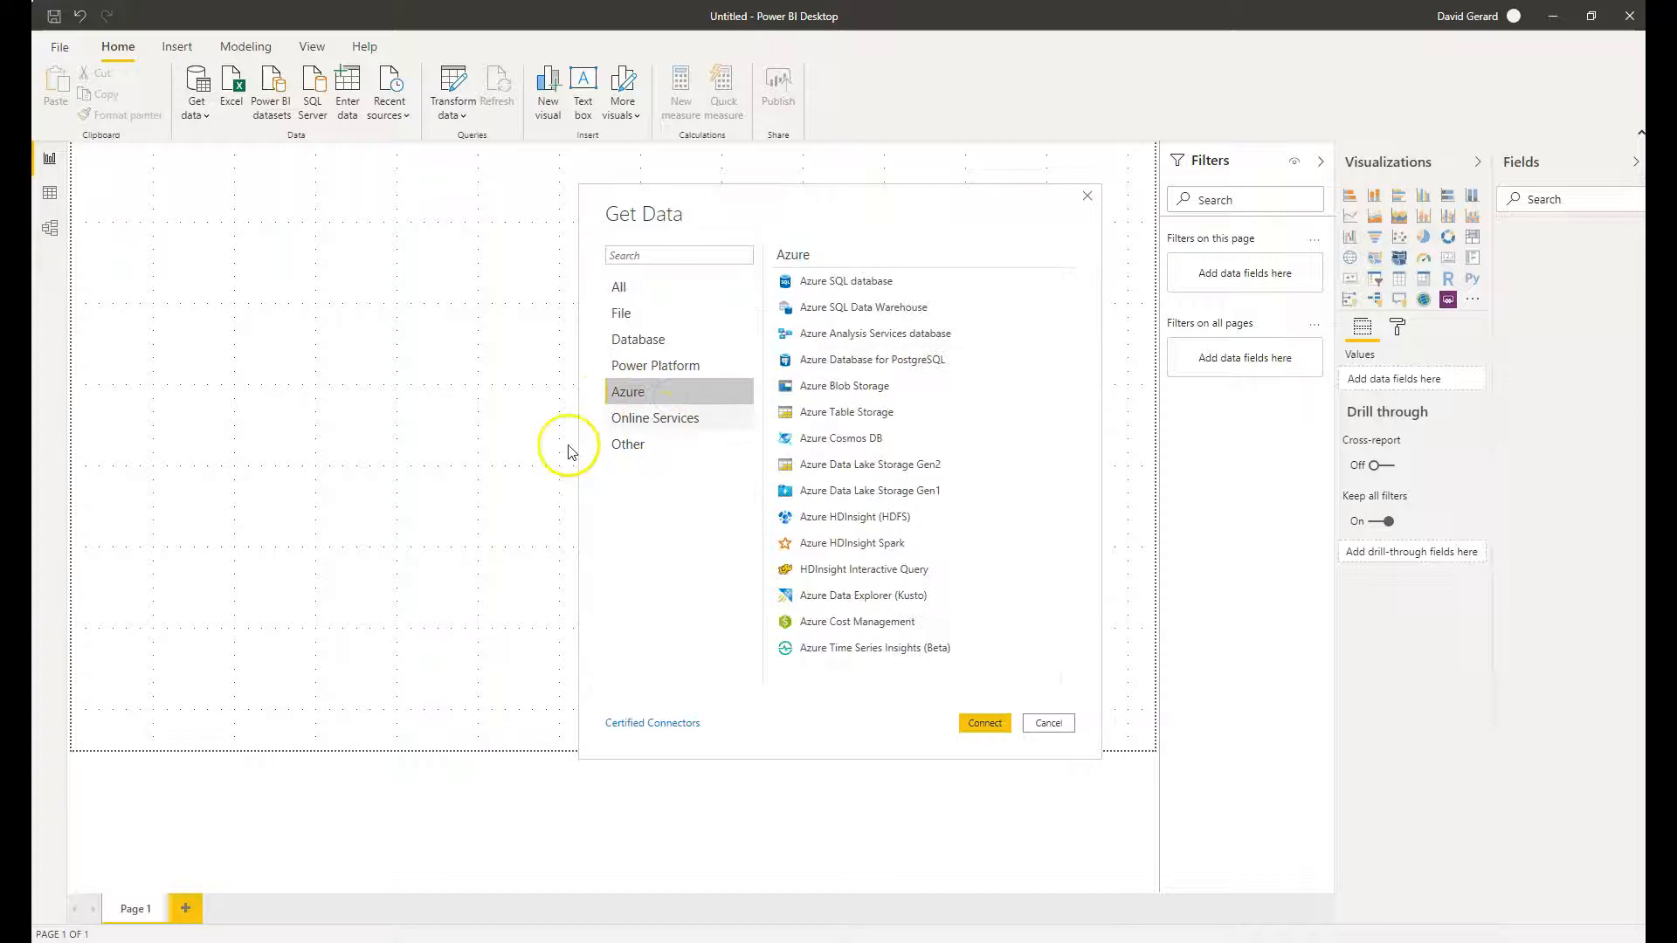
click(908, 385)
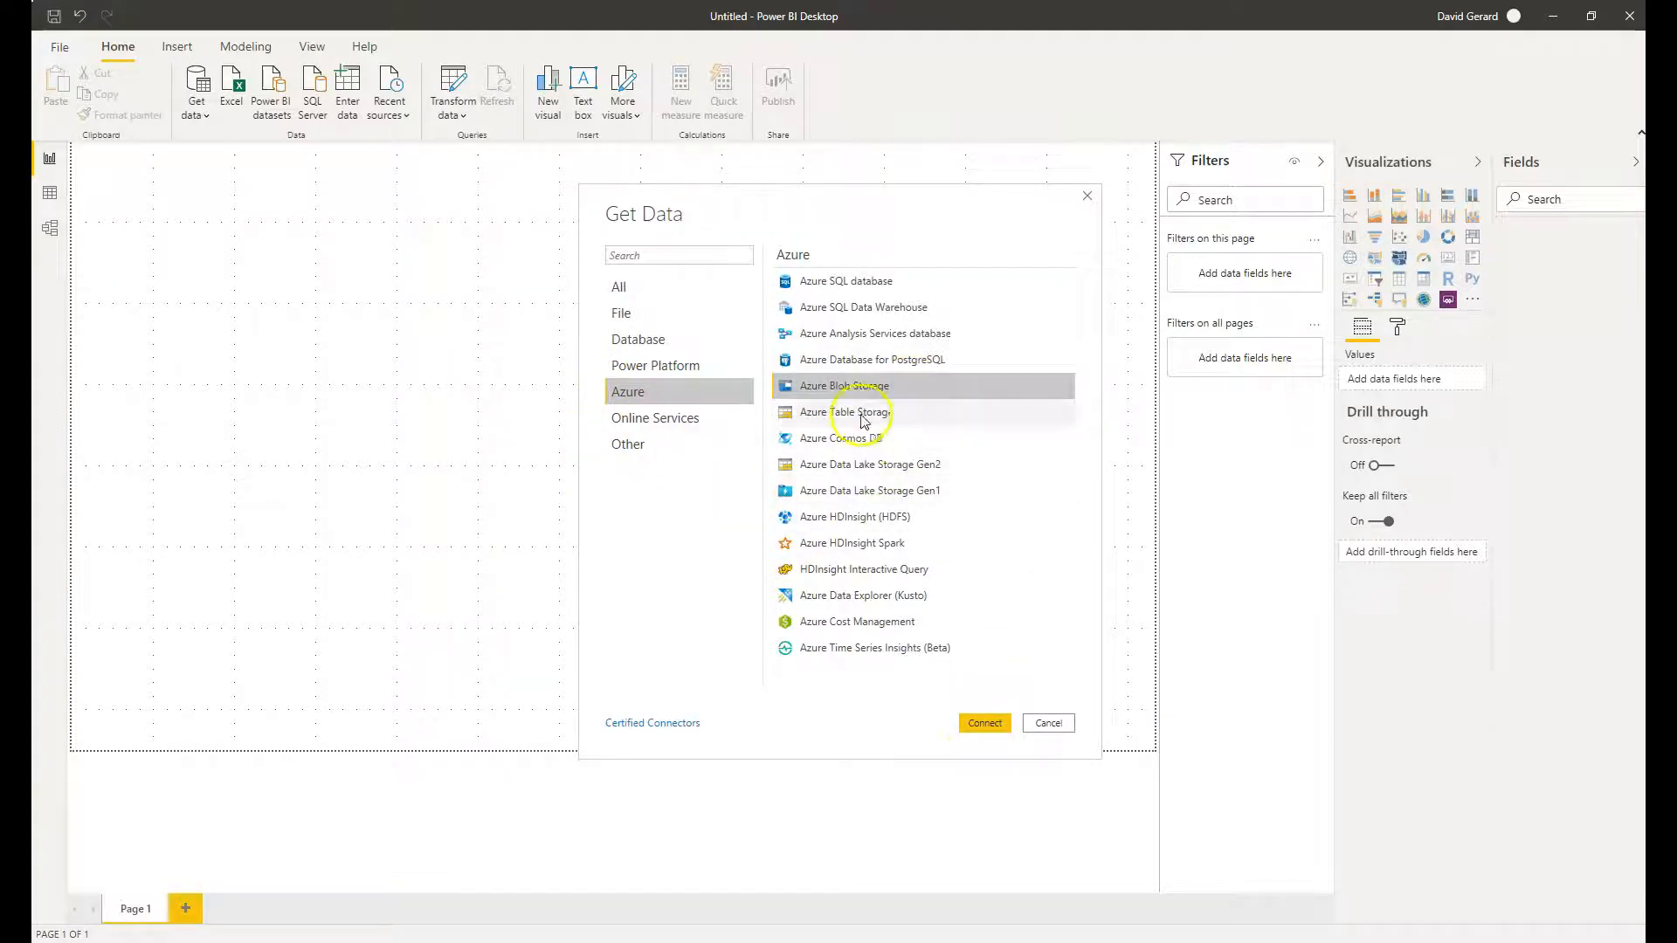
click(997, 729)
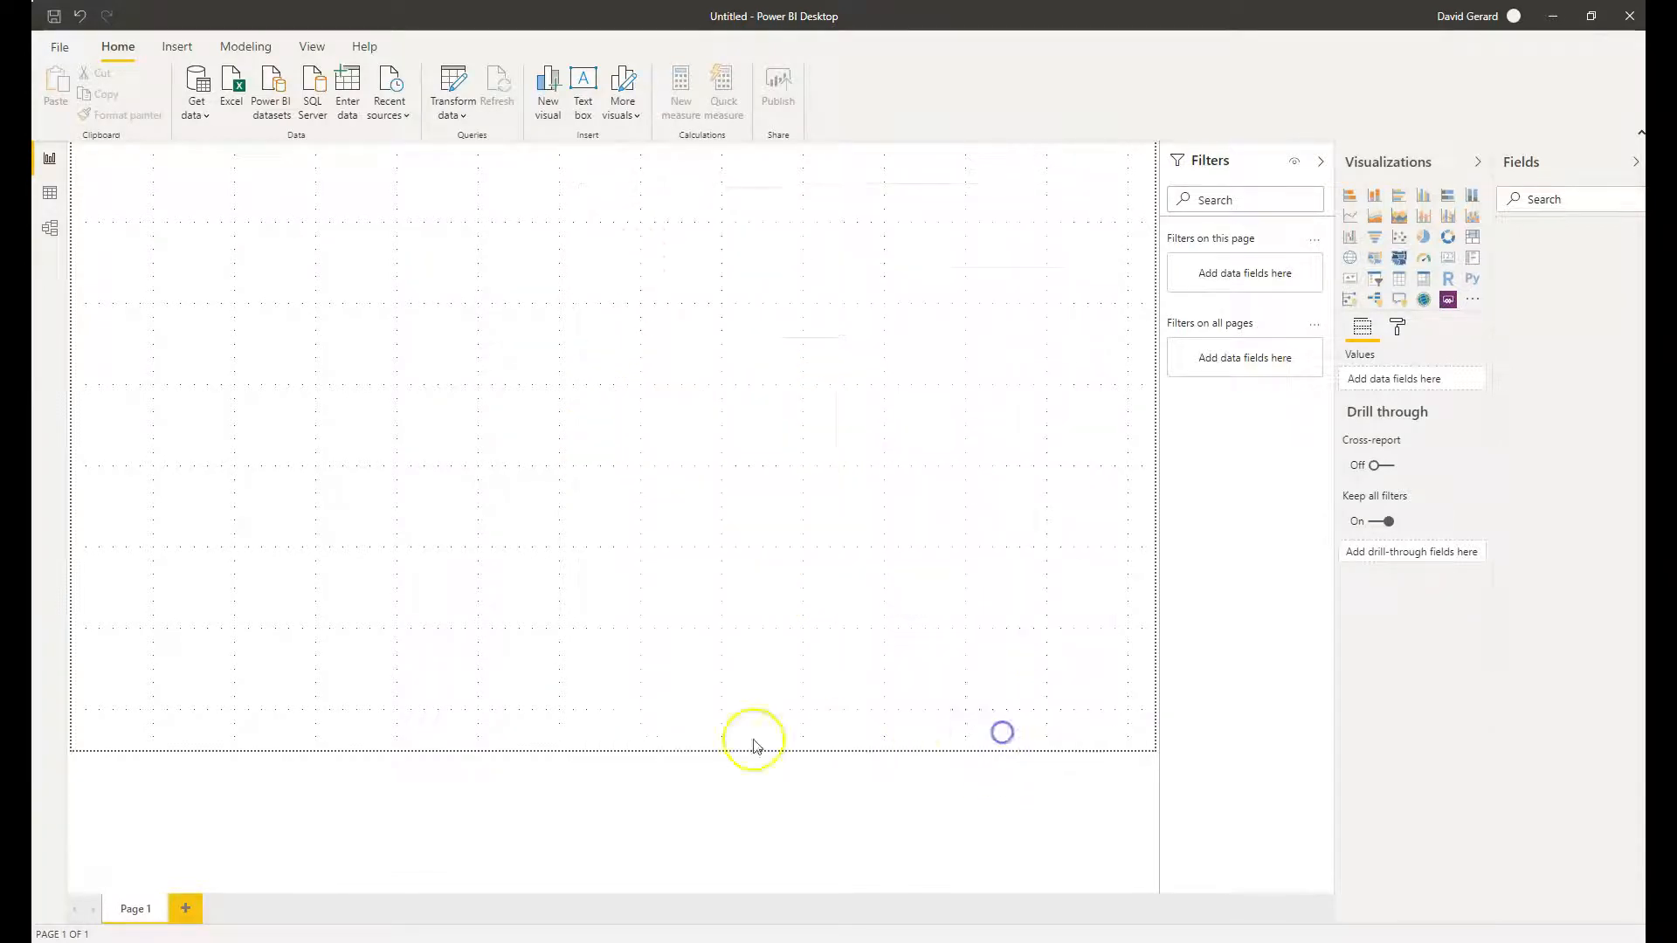
click(634, 453)
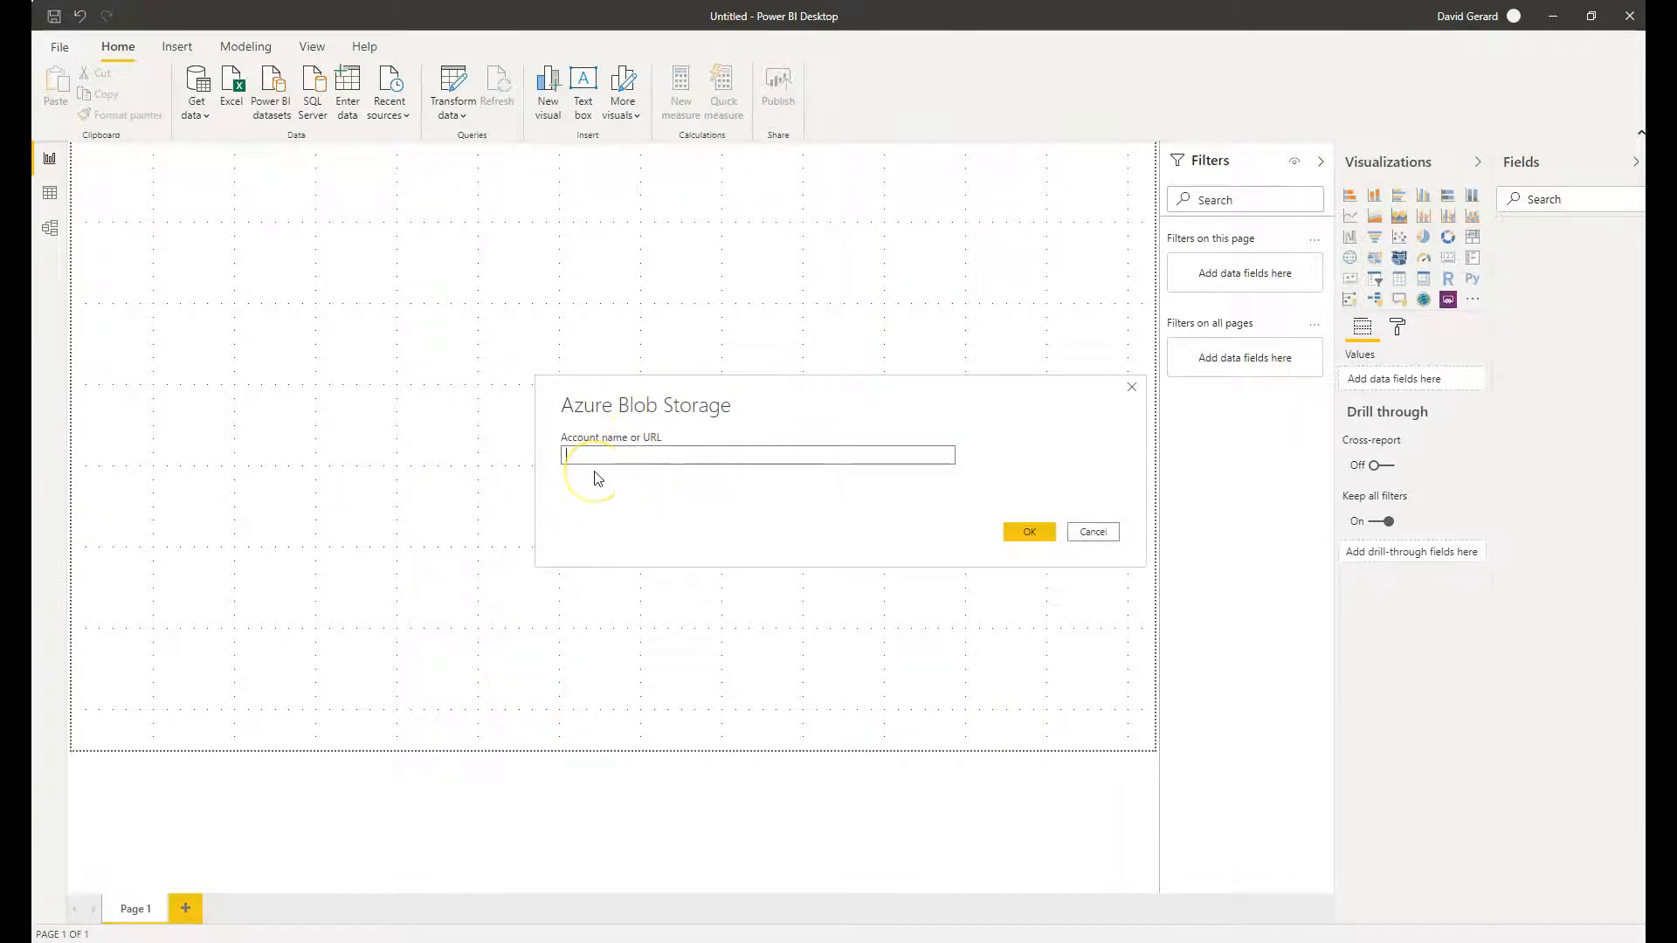
key(super+v)
scroll(708, 594, down, 3)
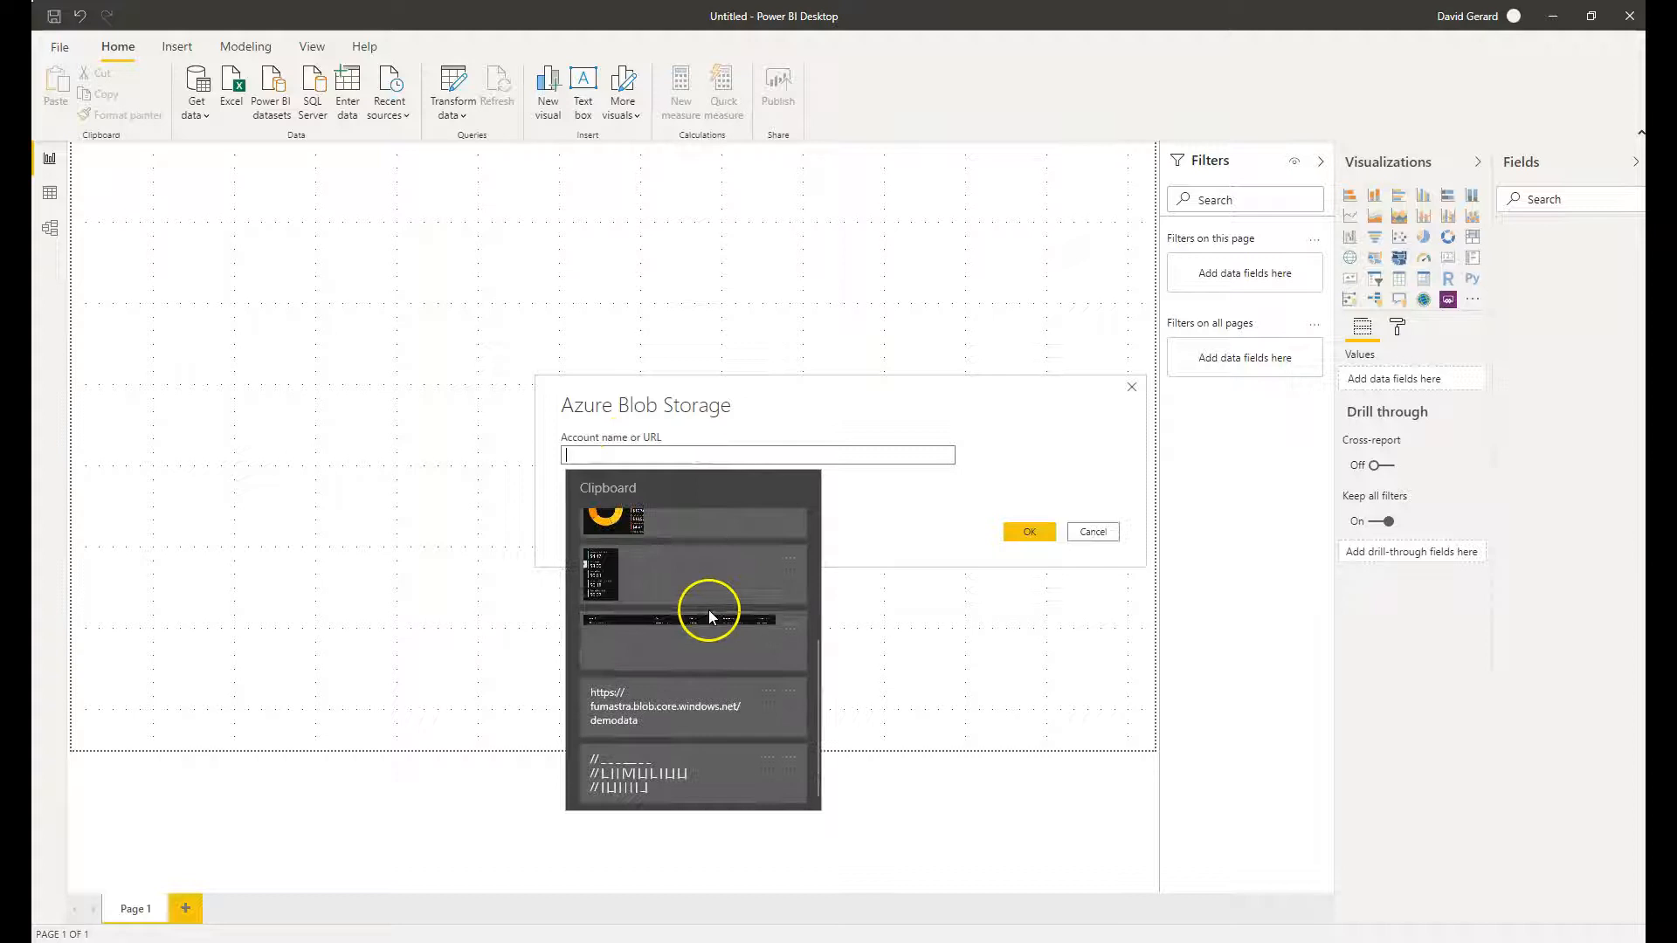
click(699, 703)
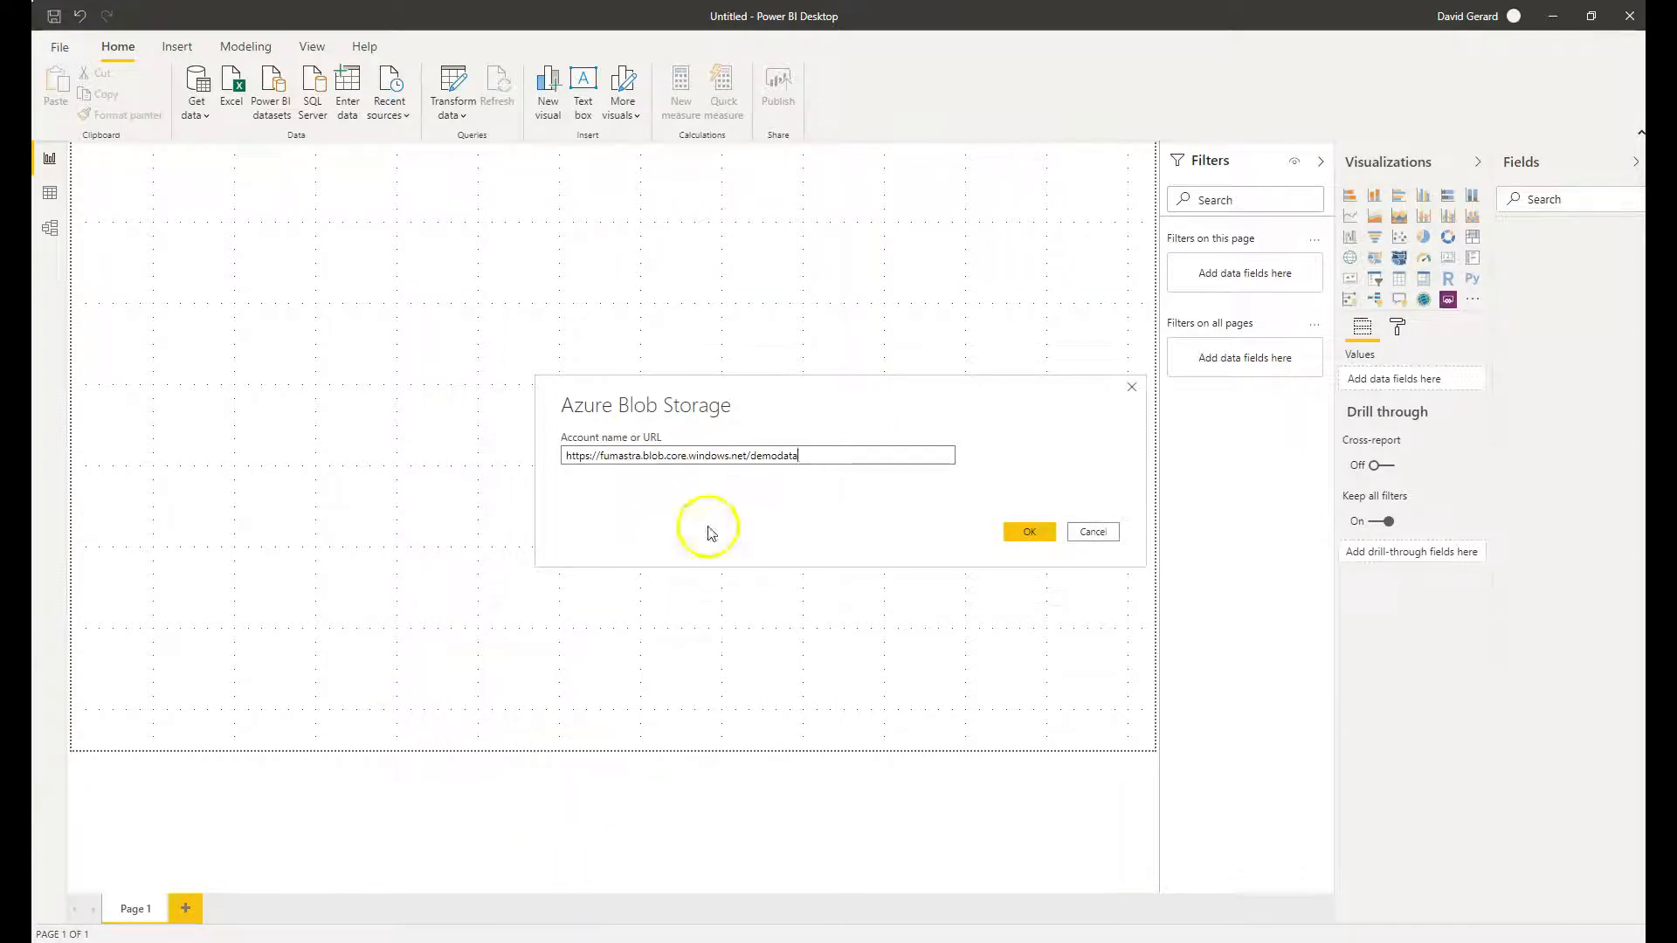
click(1031, 531)
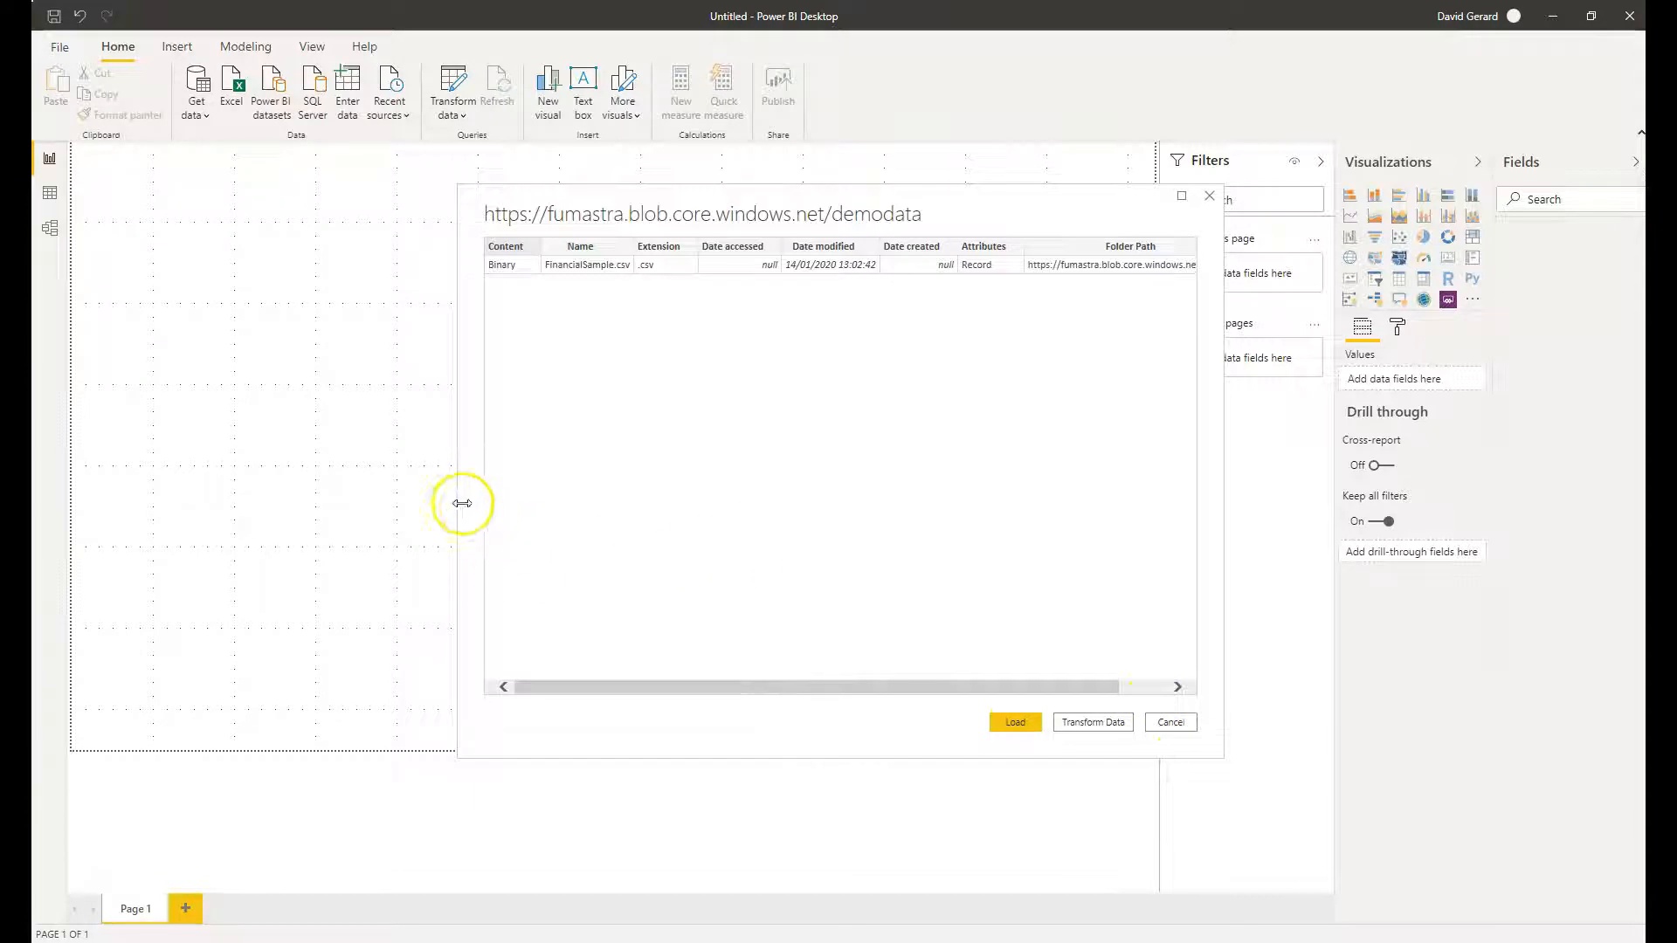
drag(458, 503, 229, 542)
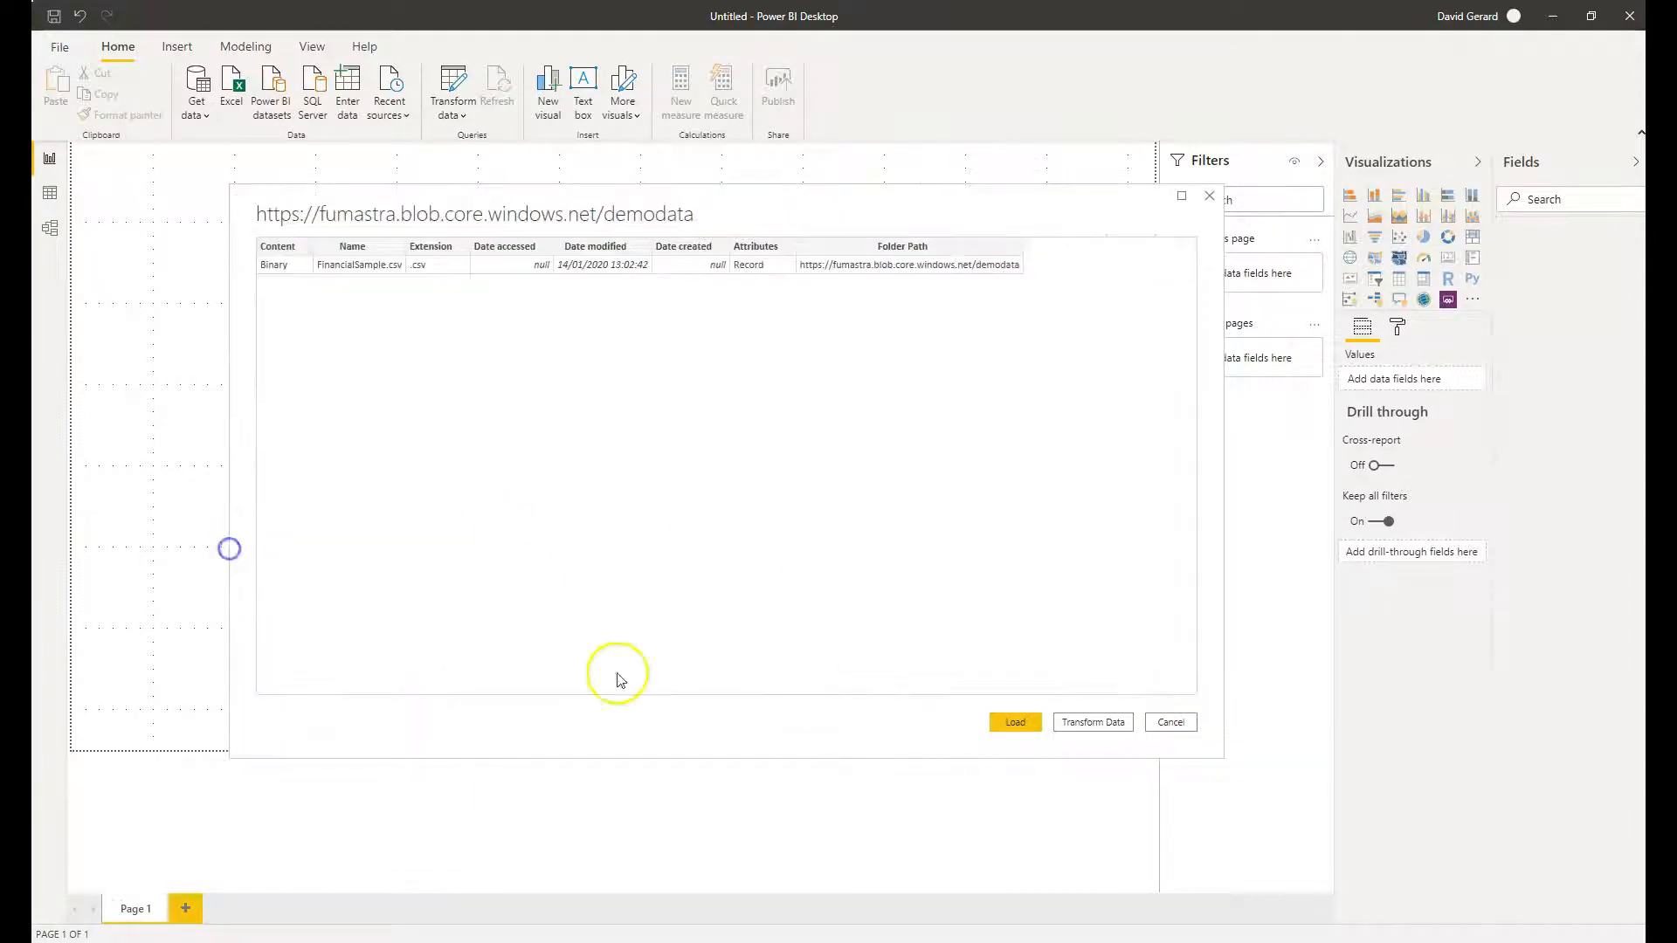
click(1018, 720)
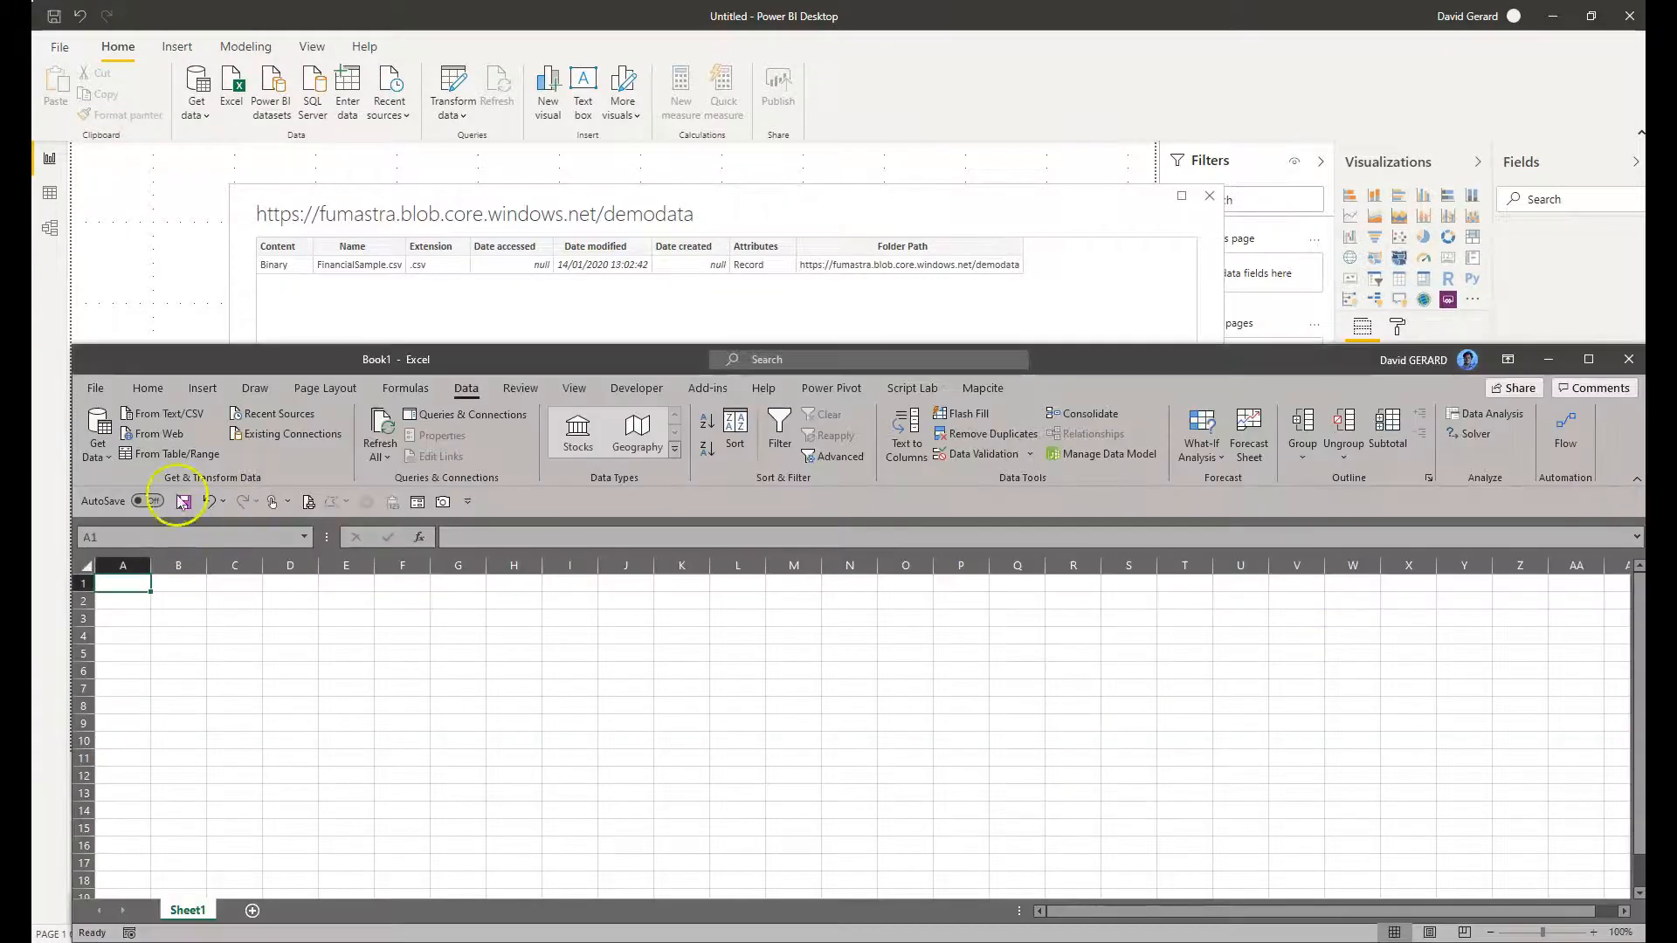
click(86, 454)
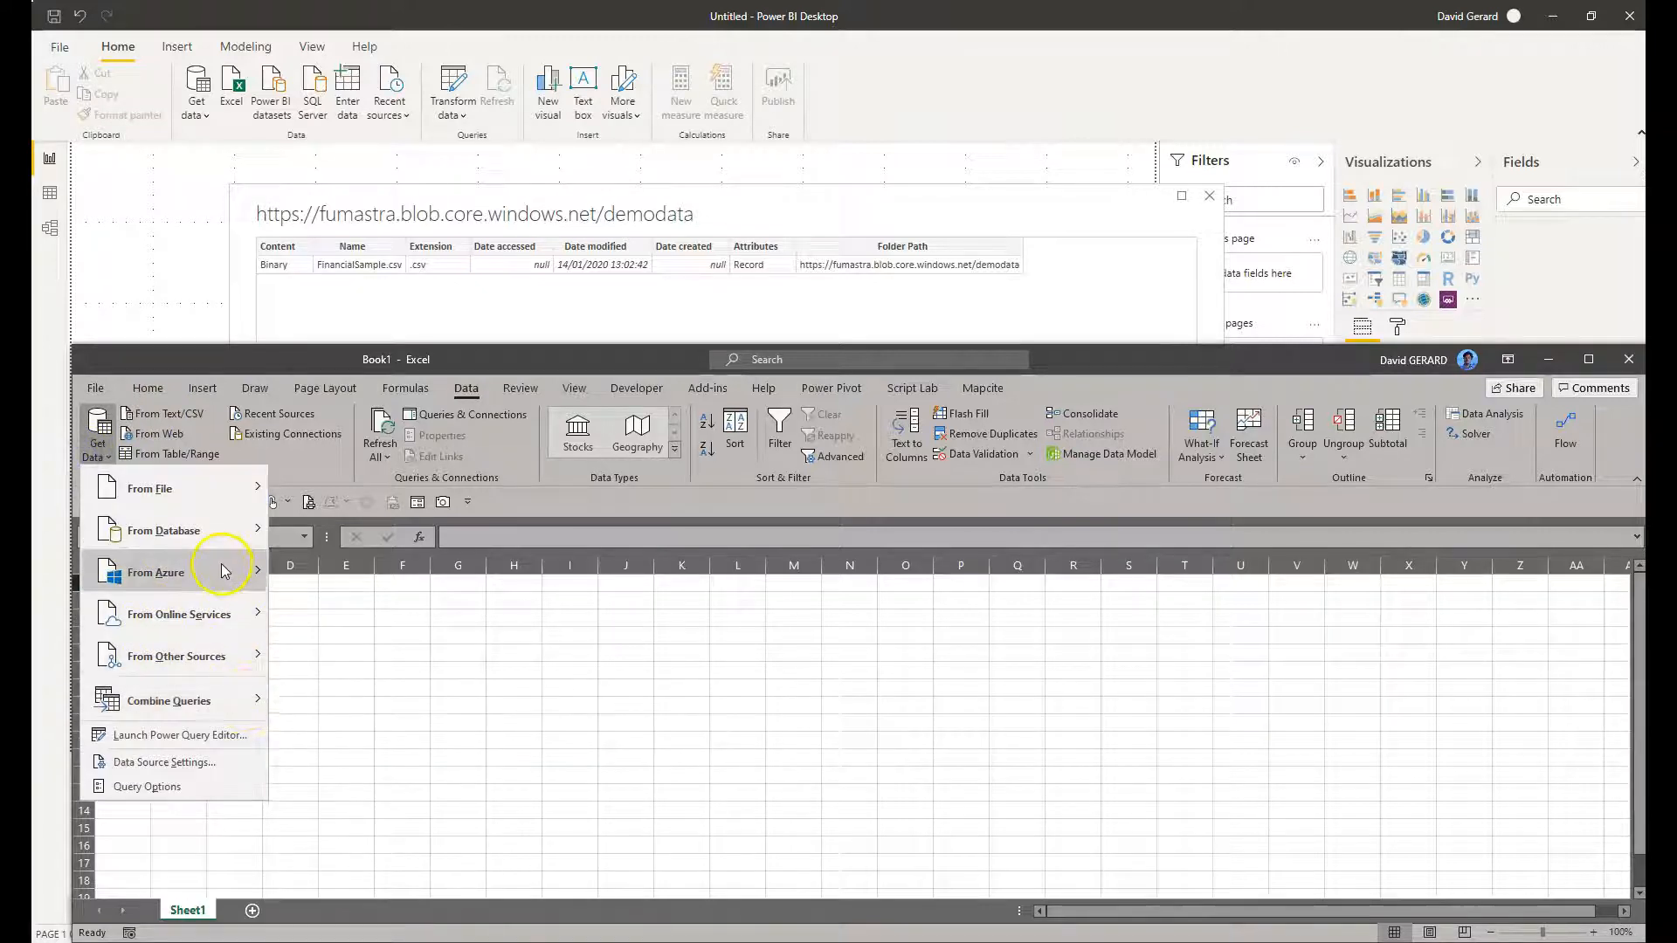
mouse_move(224, 572)
click(428, 683)
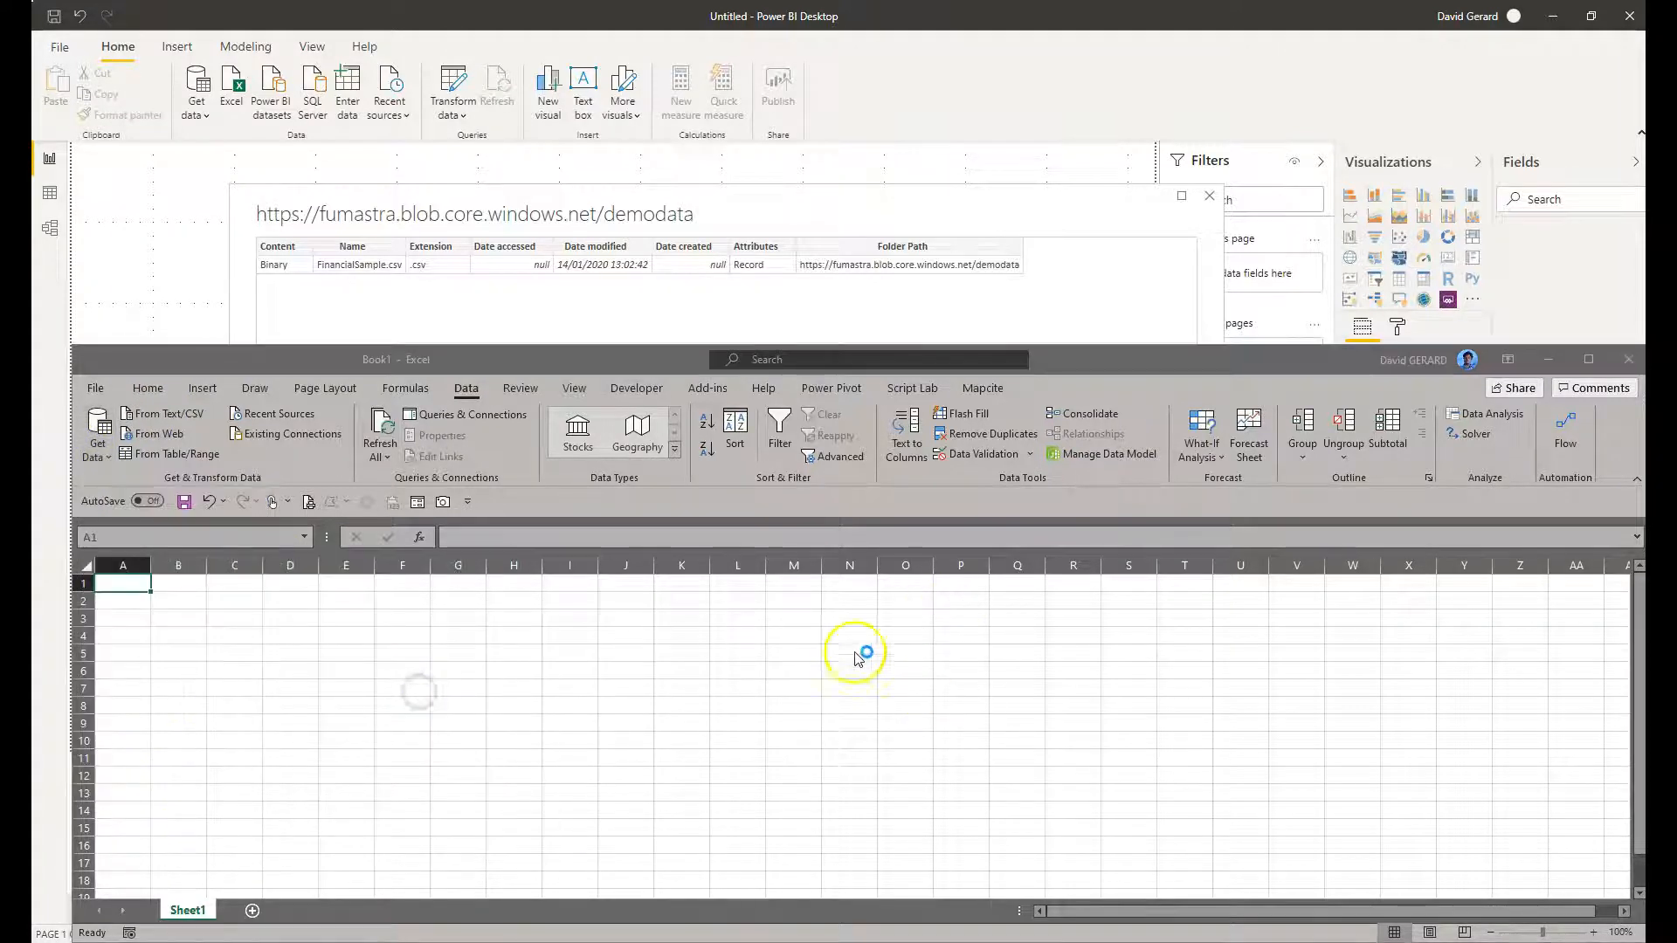
text(https://fumastra.blob.core.windows.net/demodata)
click(1035, 530)
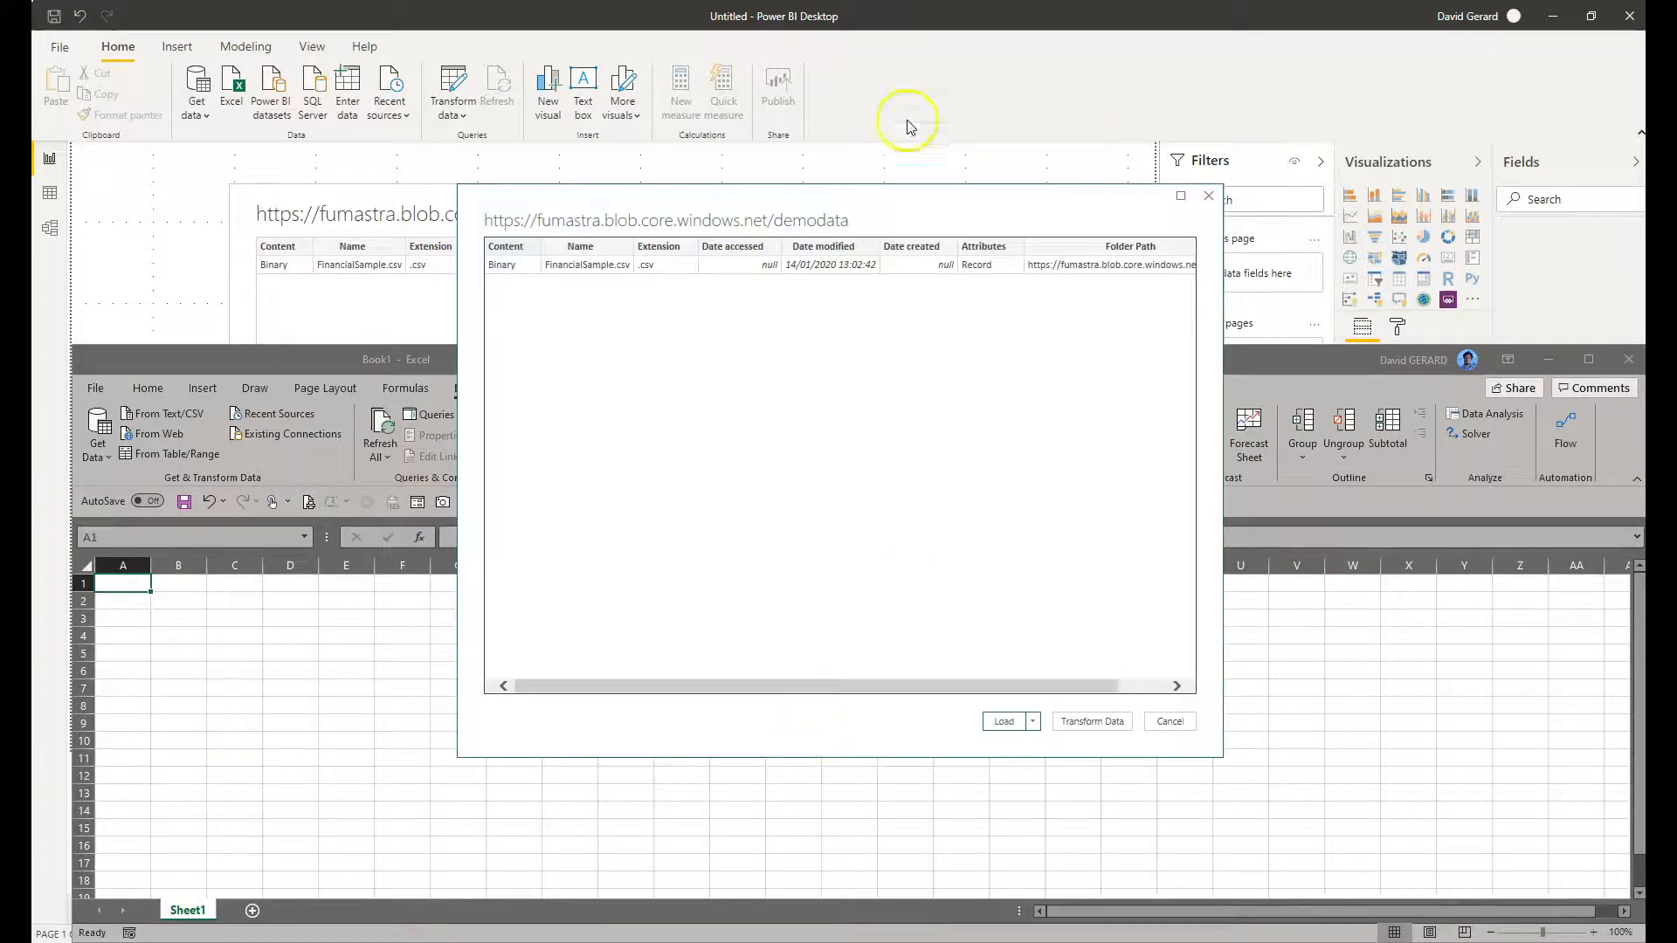
drag(925, 187, 938, 346)
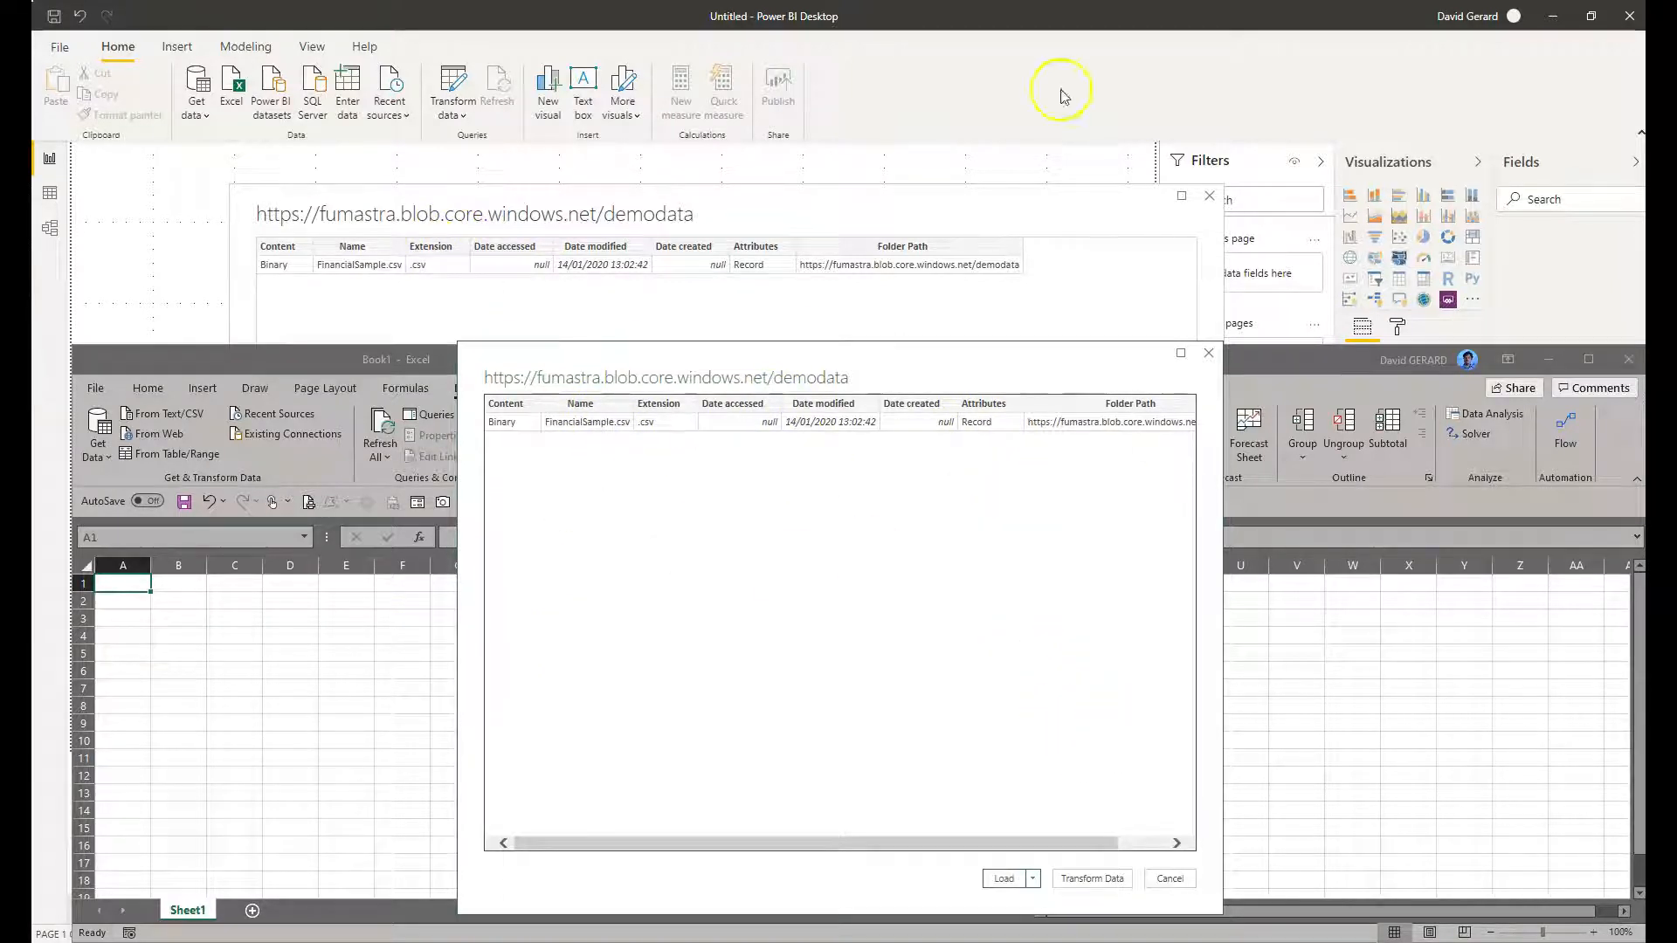
Return to Power BI Desktop, open the blob listing for transformation in Power Query Editor, and remove all columns except Content
click(1012, 210)
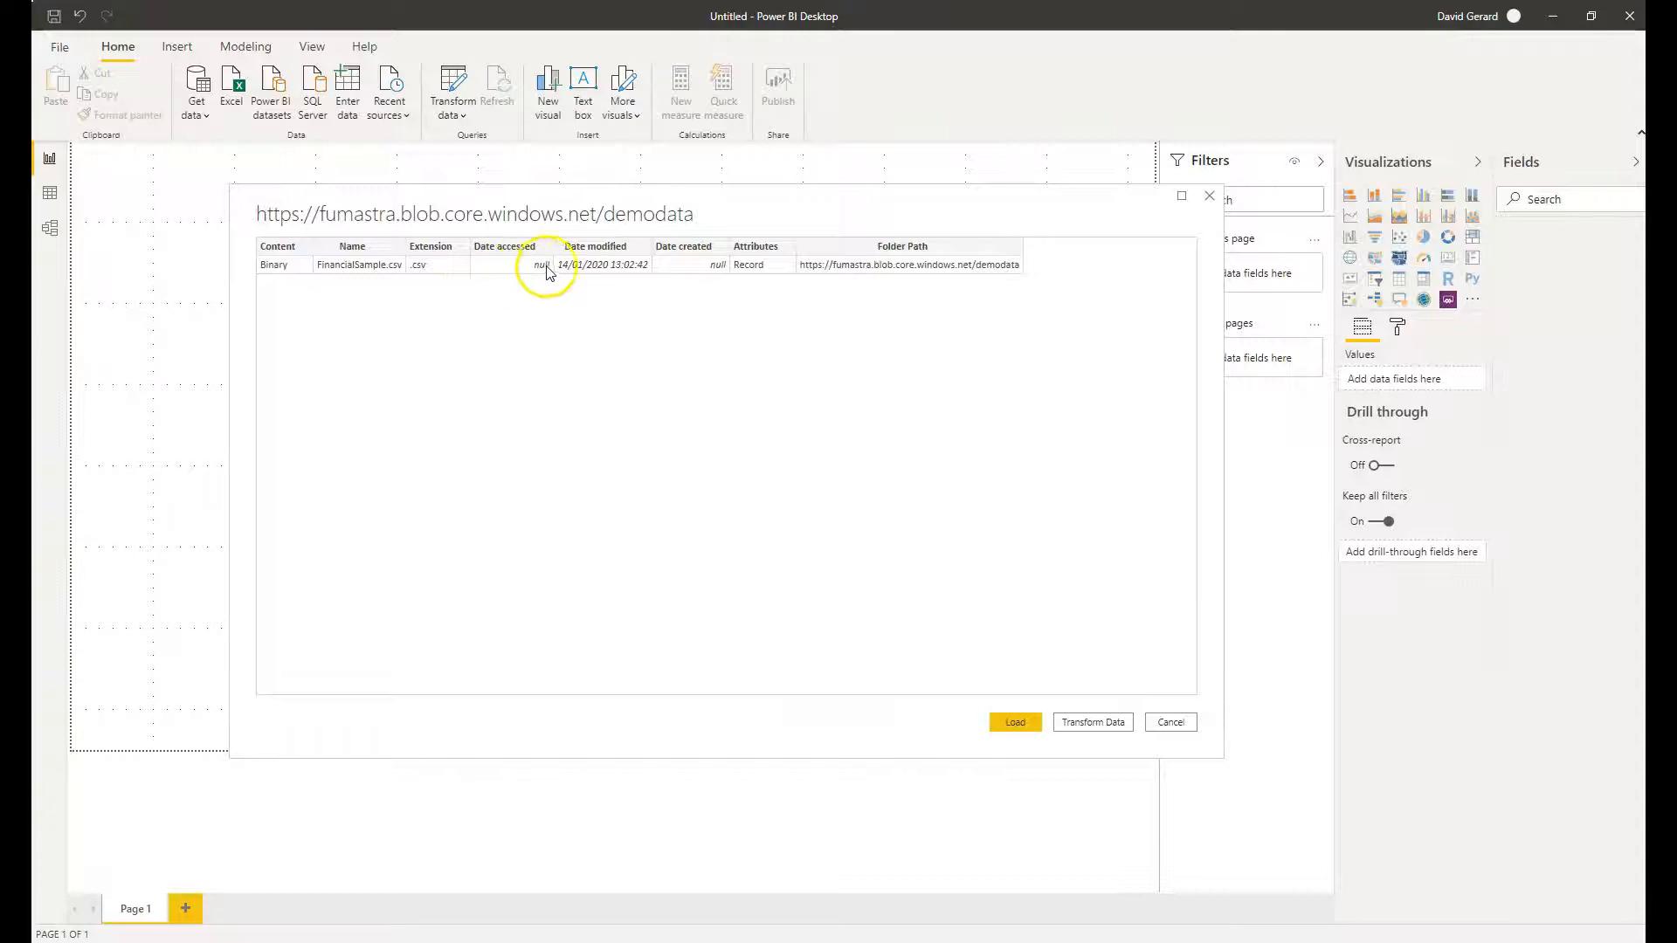
click(1106, 725)
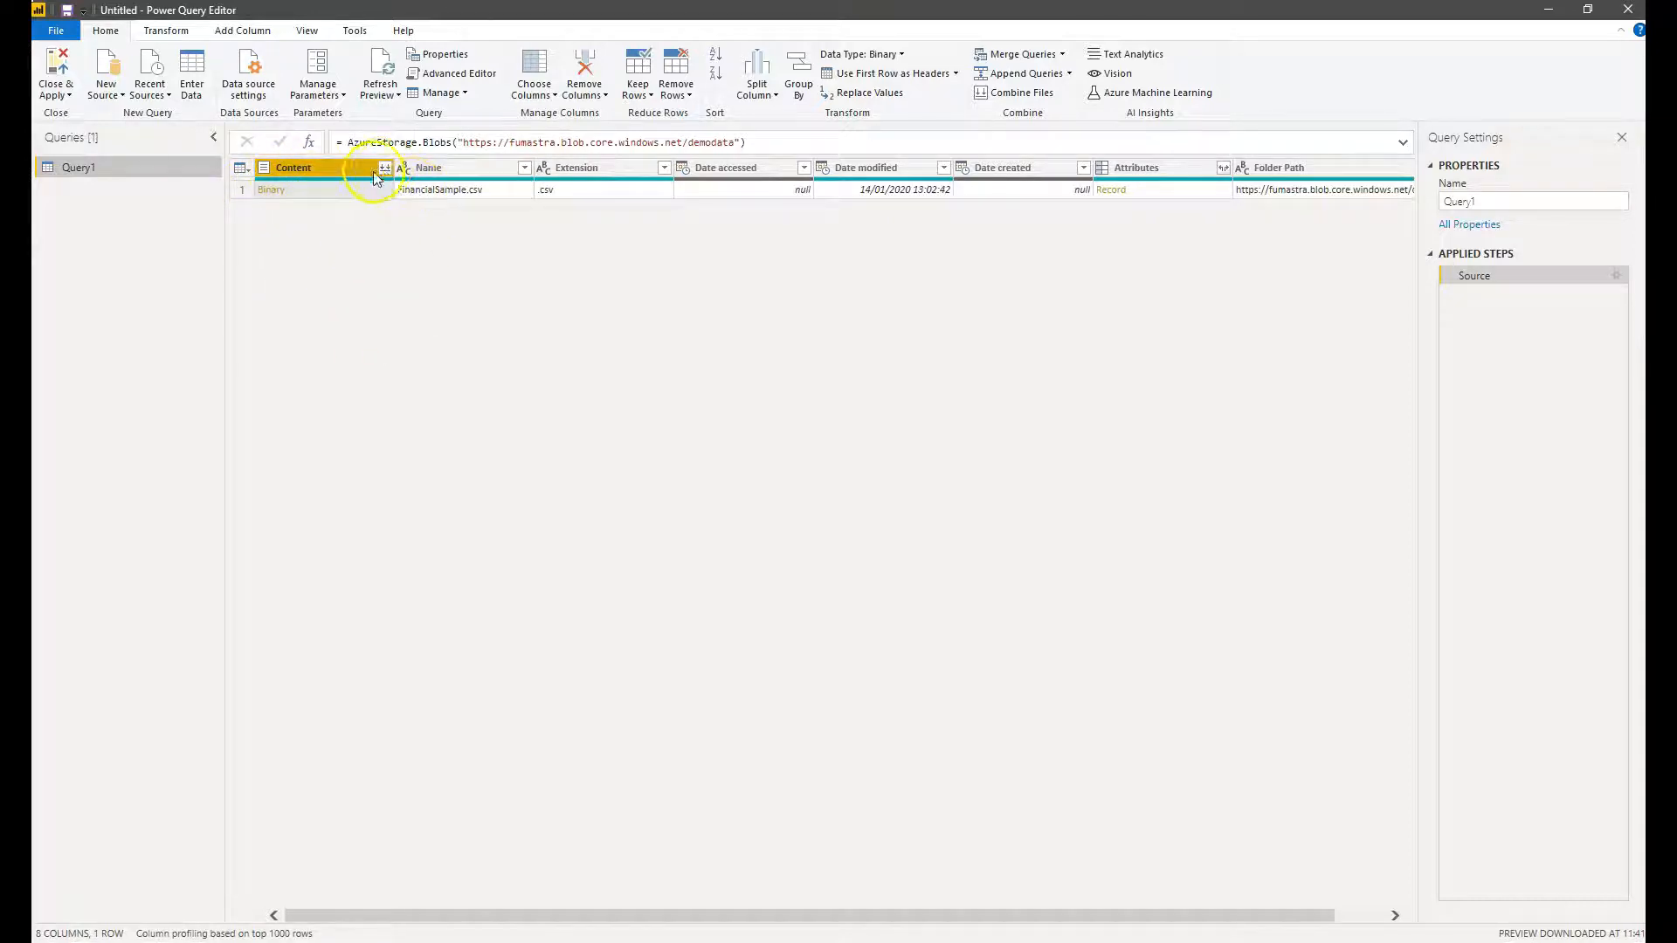
right_click(344, 168)
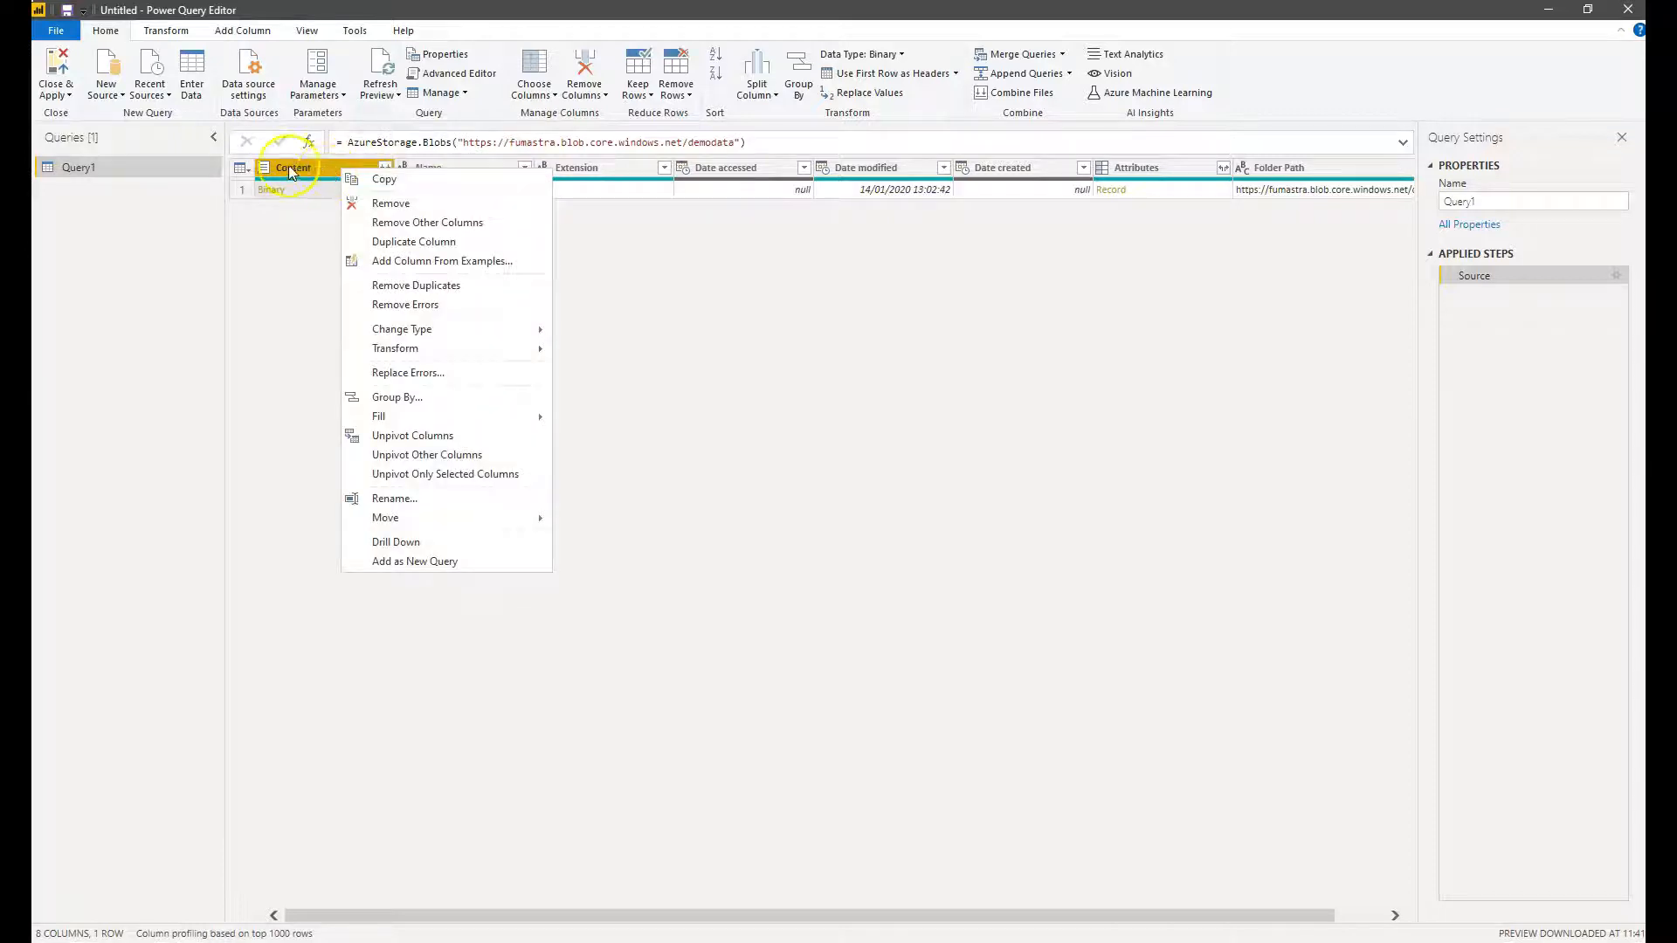
click(456, 225)
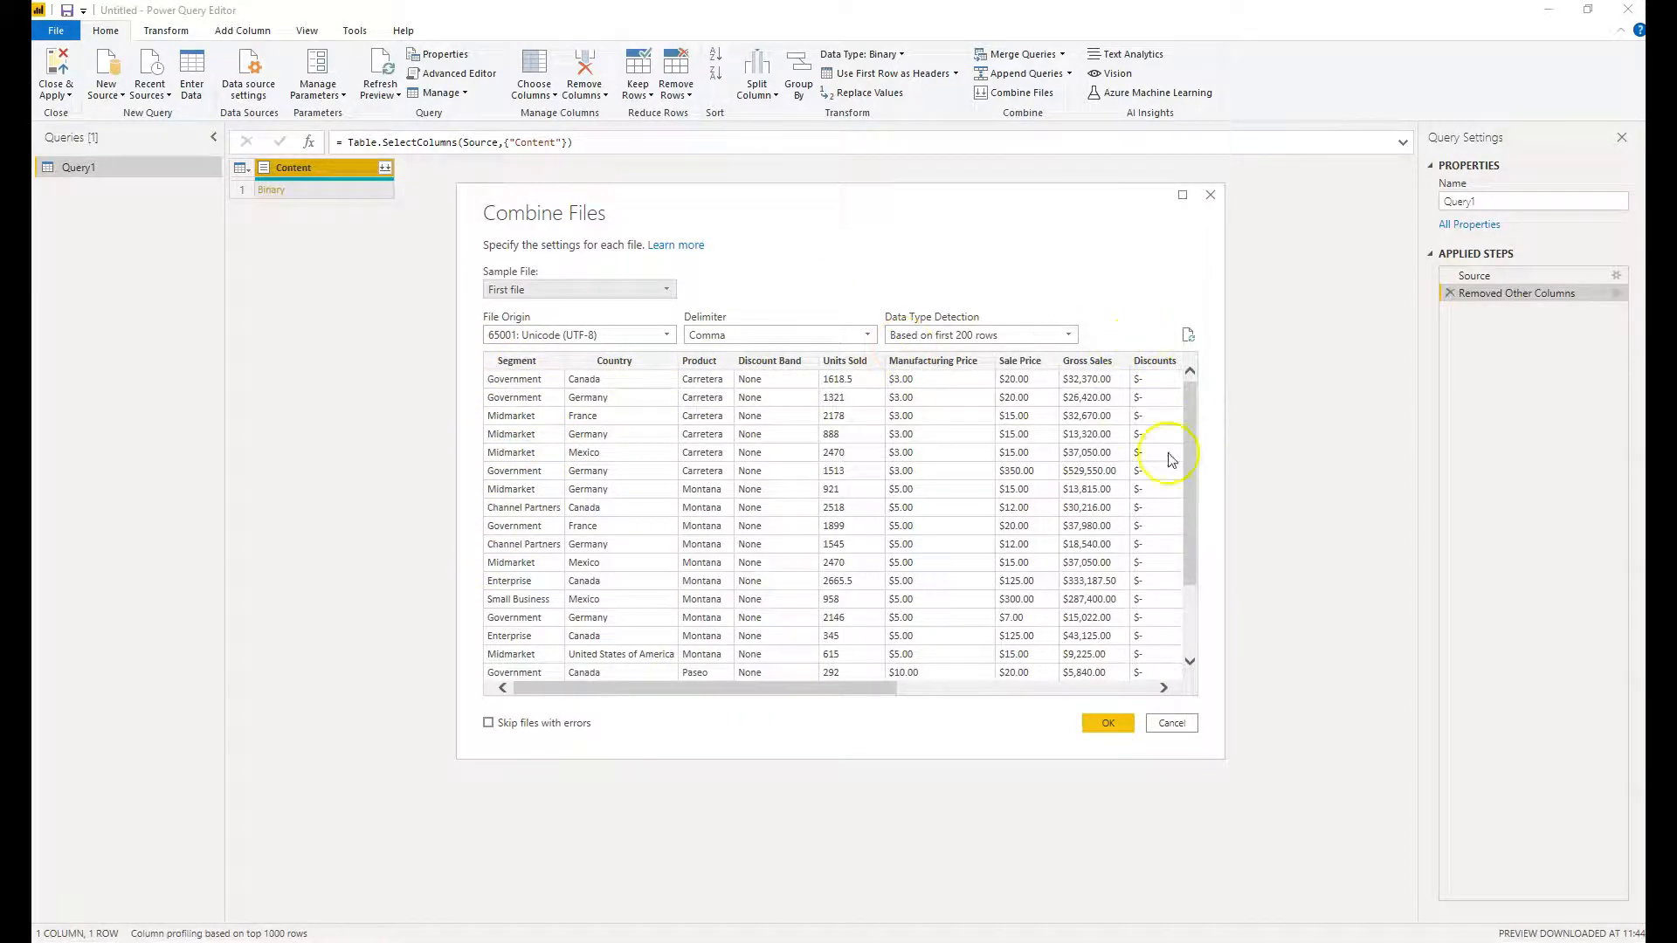
Combine the blob files using the first file as sample, UTF-8 origin, comma delimiter and type detection based on the first 200 rows
drag(853, 687, 726, 699)
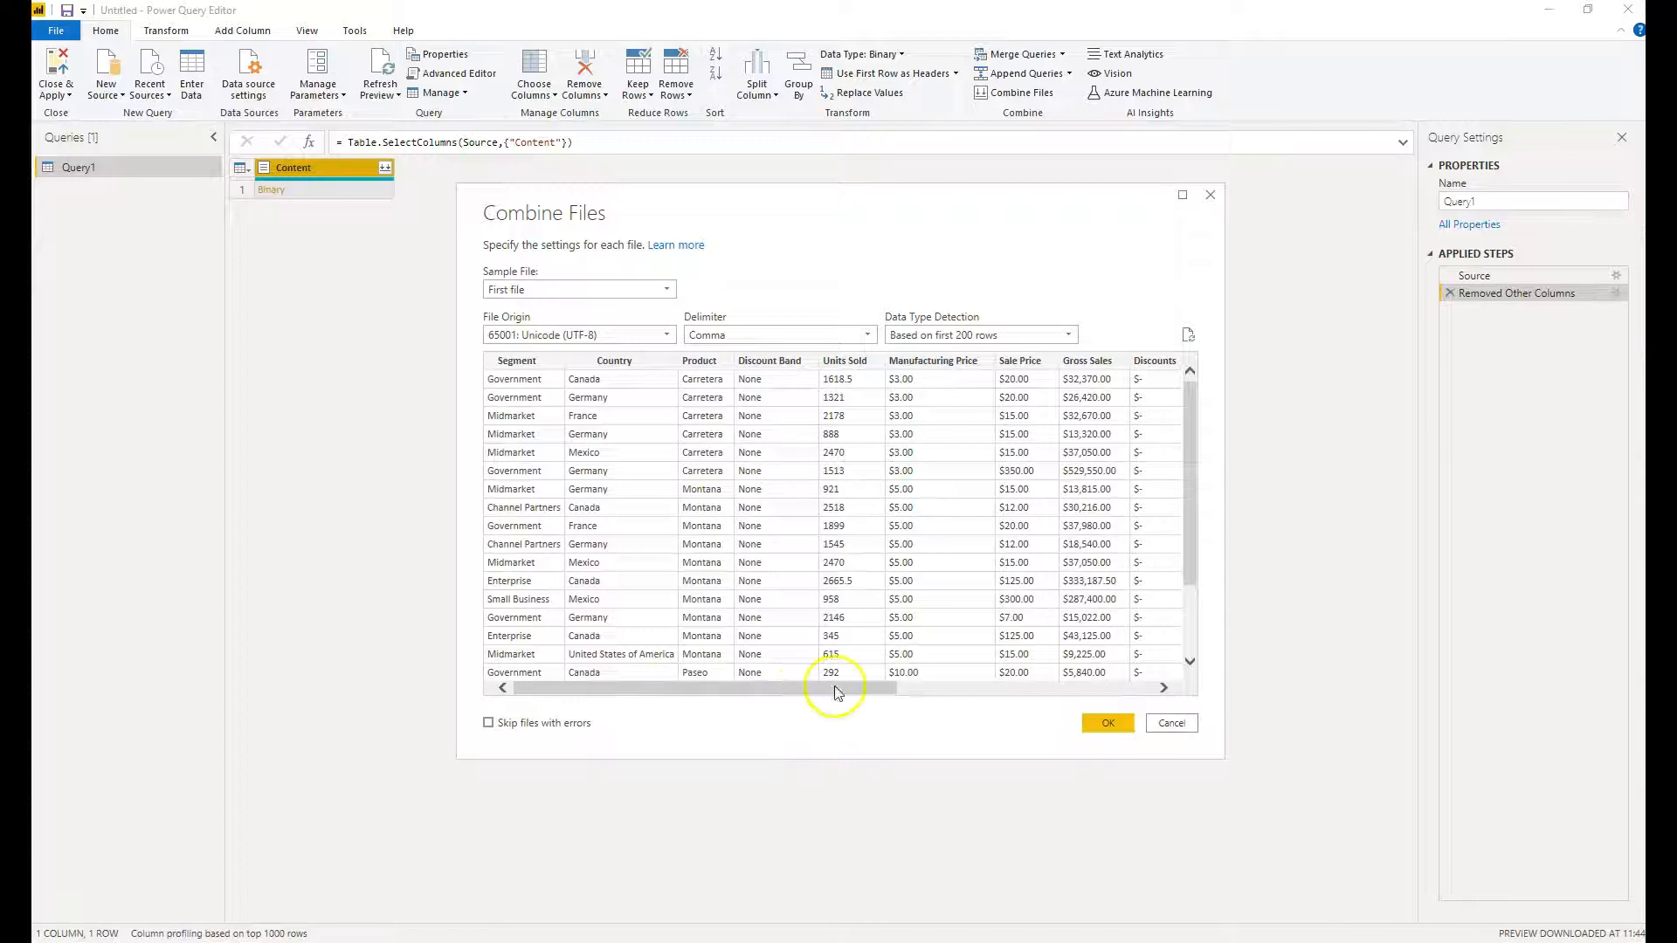
click(1108, 722)
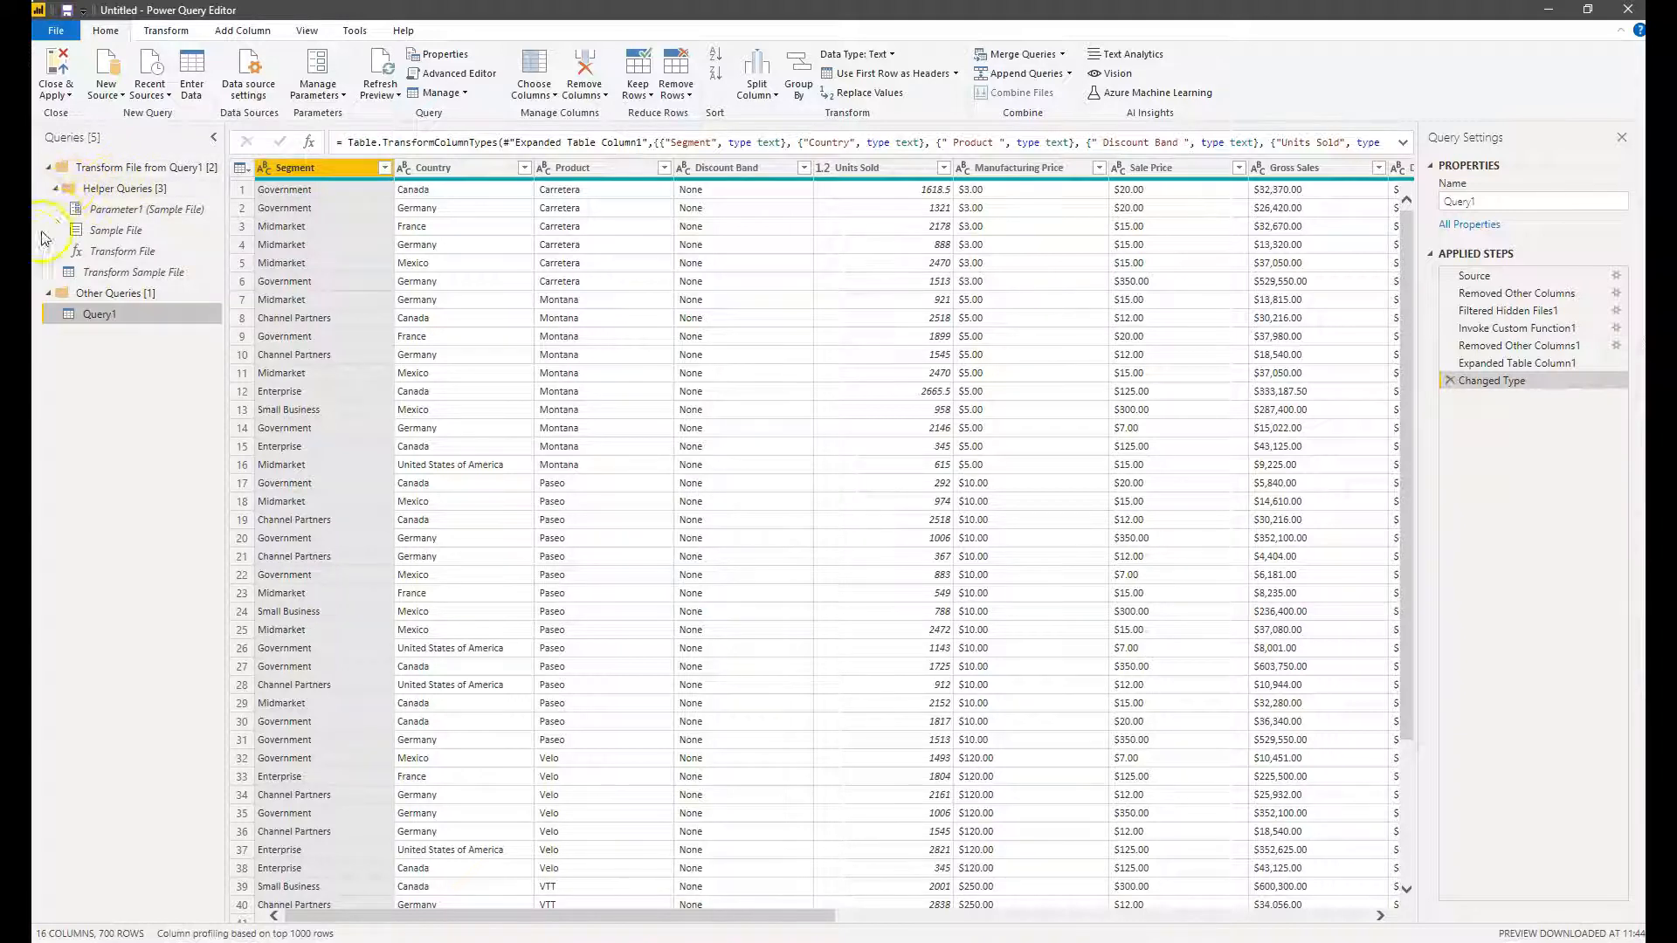
Collapse the Transform File from Query1 group, reselect Query1 and minimise the list of queries
double_click(60, 188)
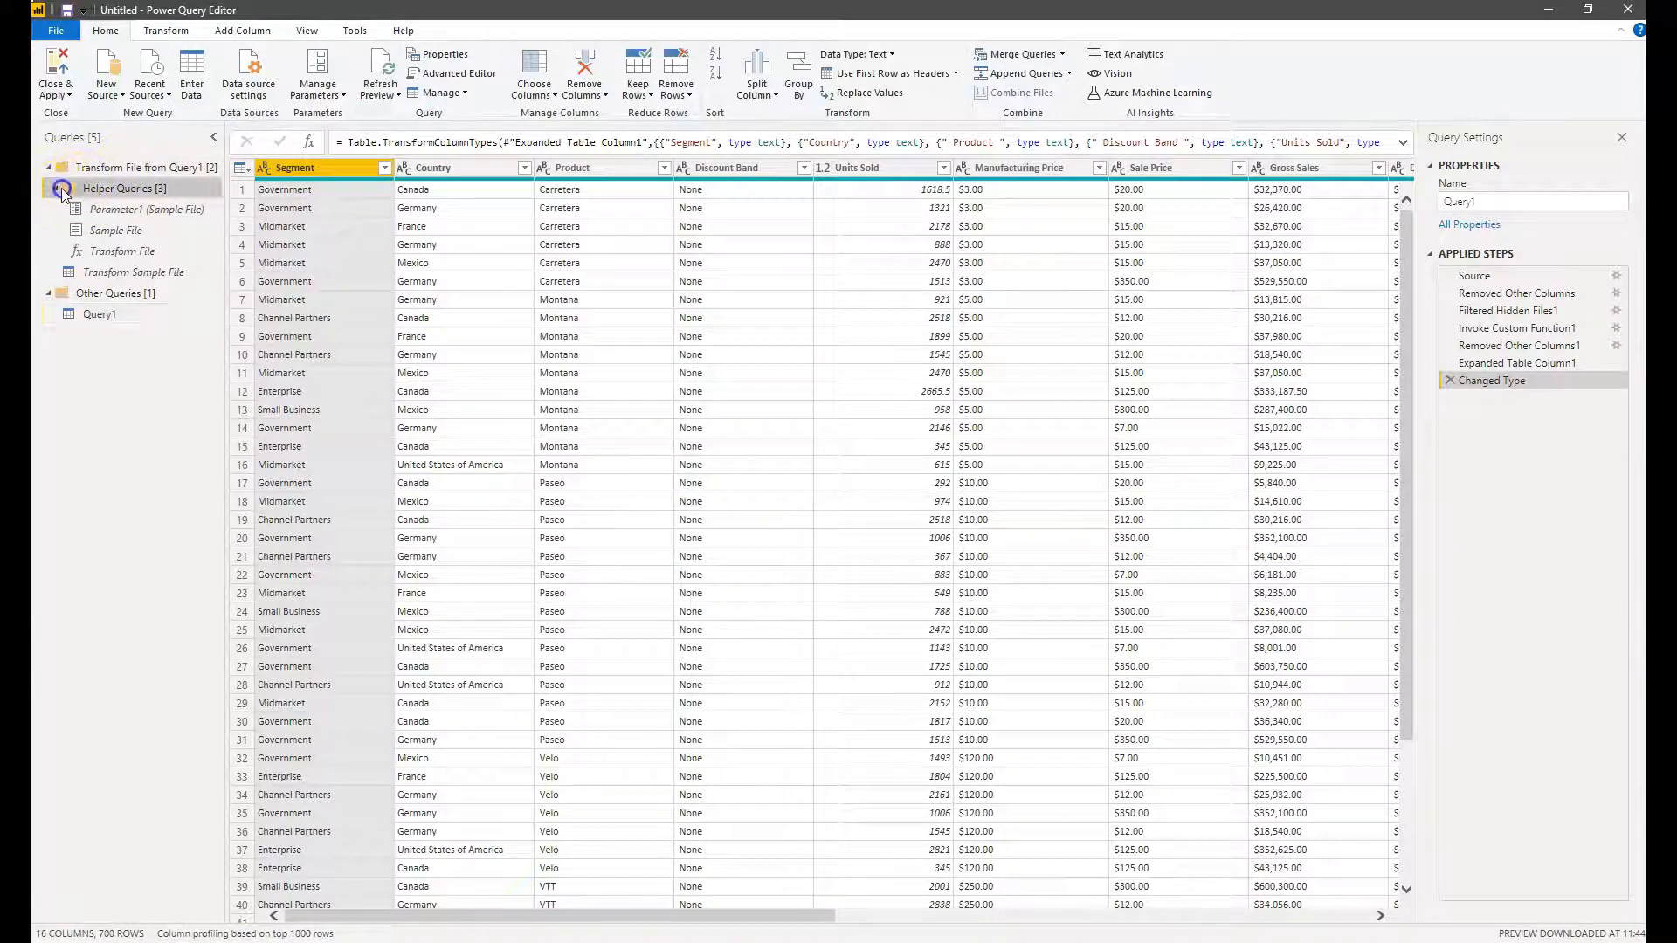
double_click(49, 168)
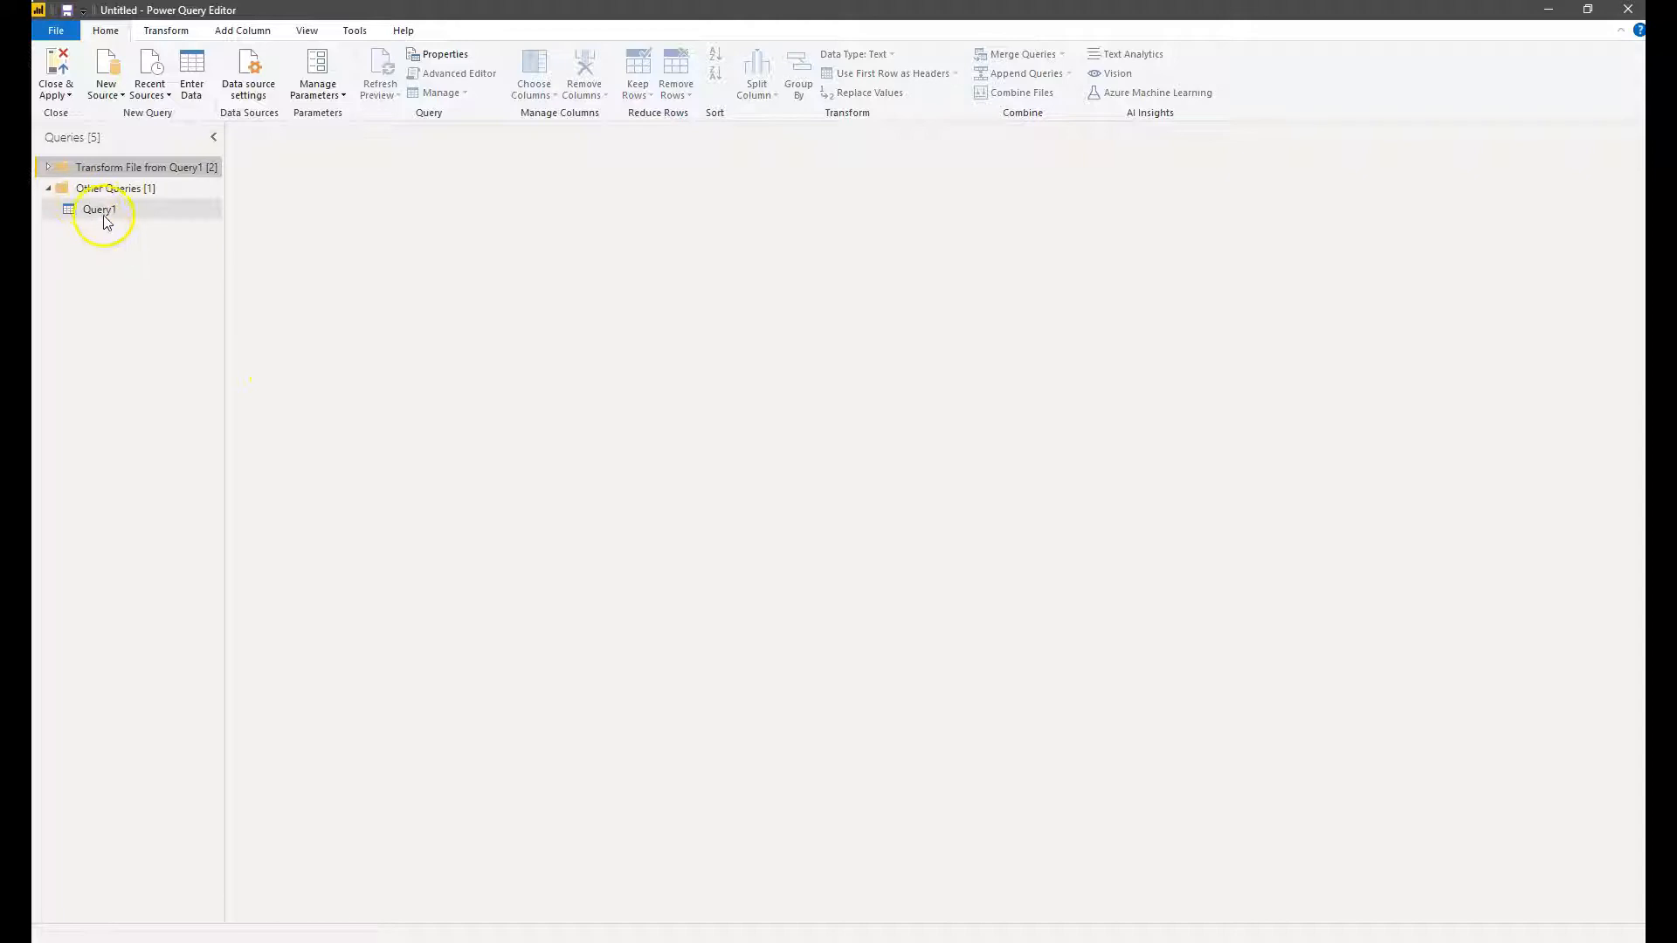
click(136, 210)
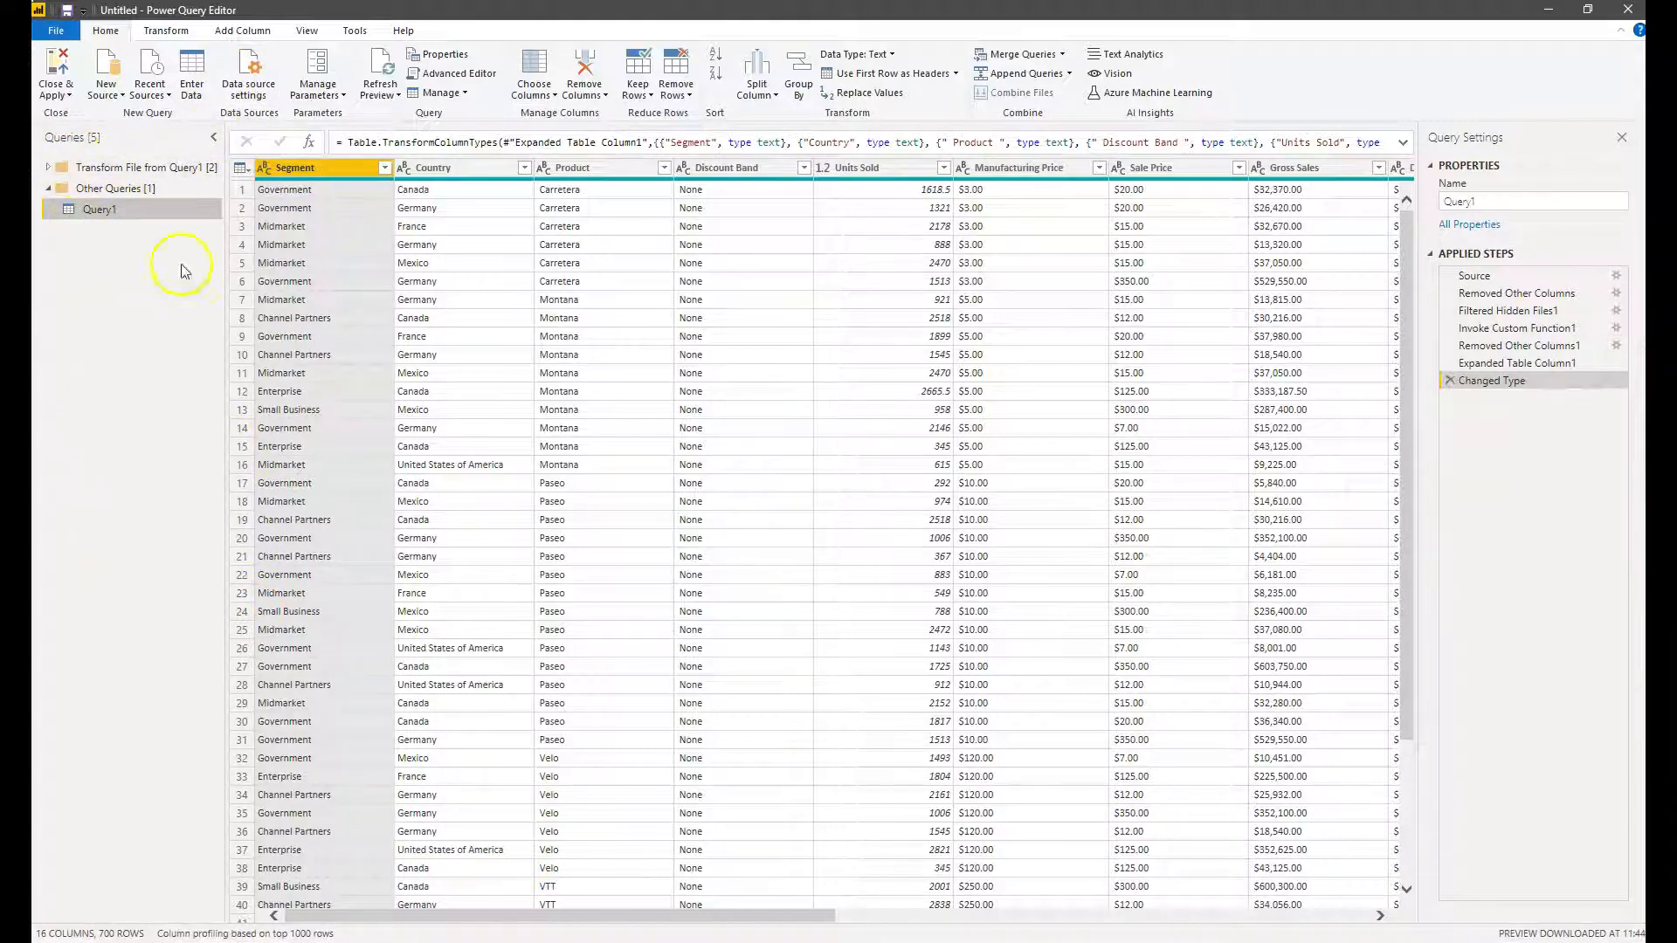
click(215, 140)
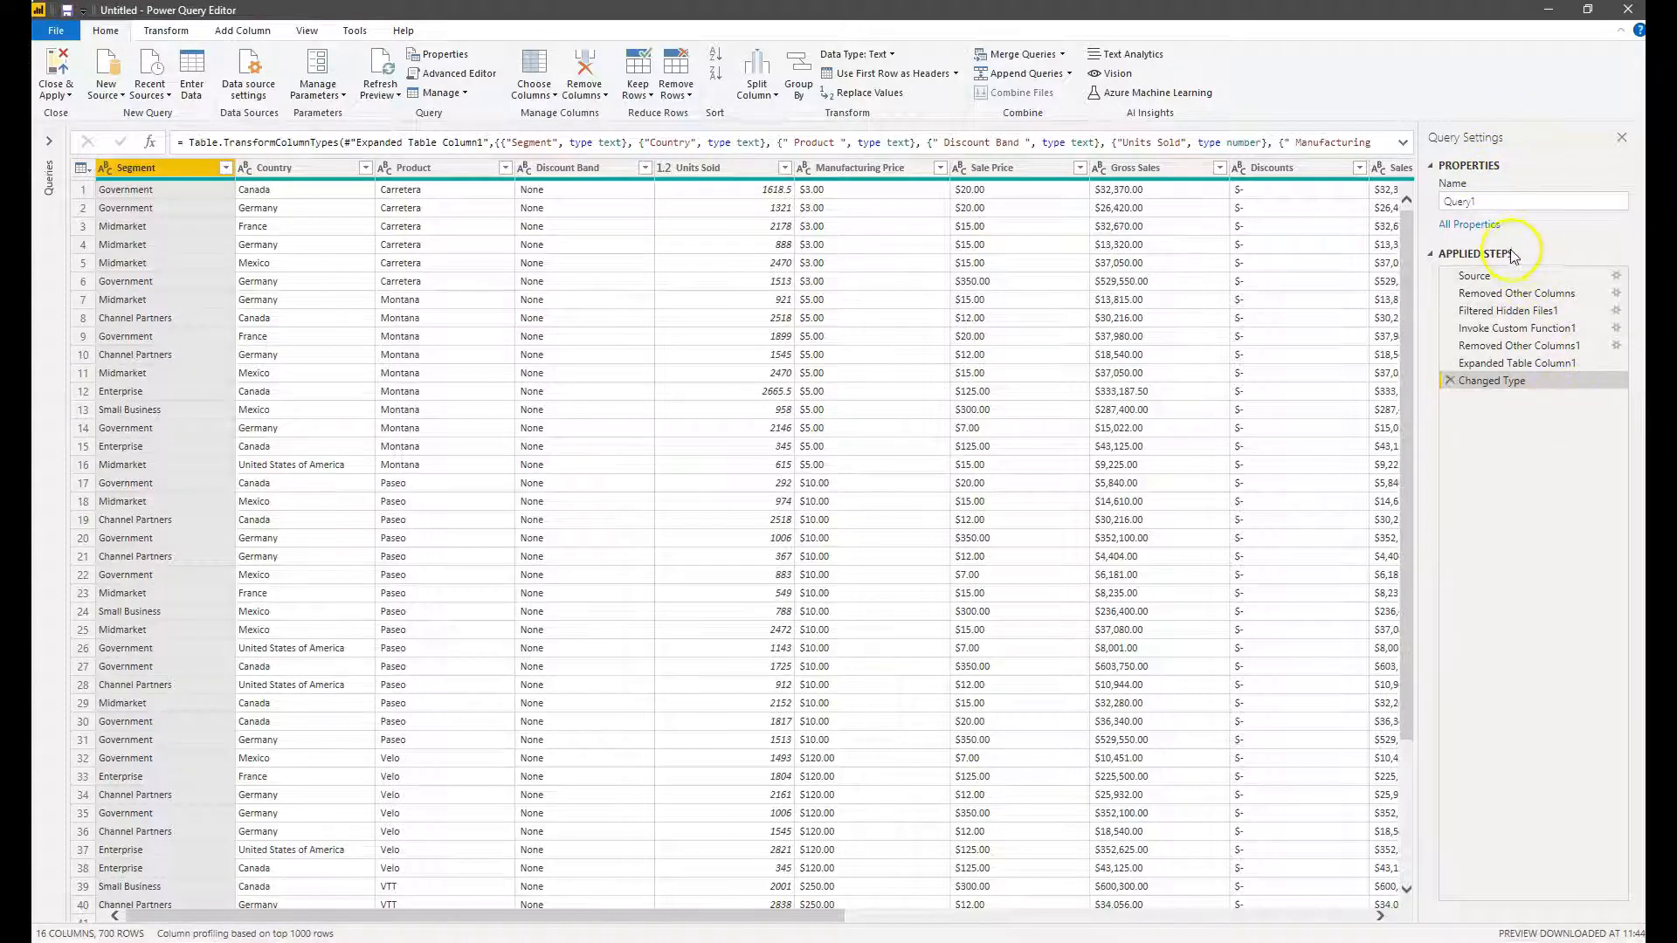
Rename the query FinancialSampleData and check its full query properties, keeping load to report and report refresh enabled
click(1485, 201)
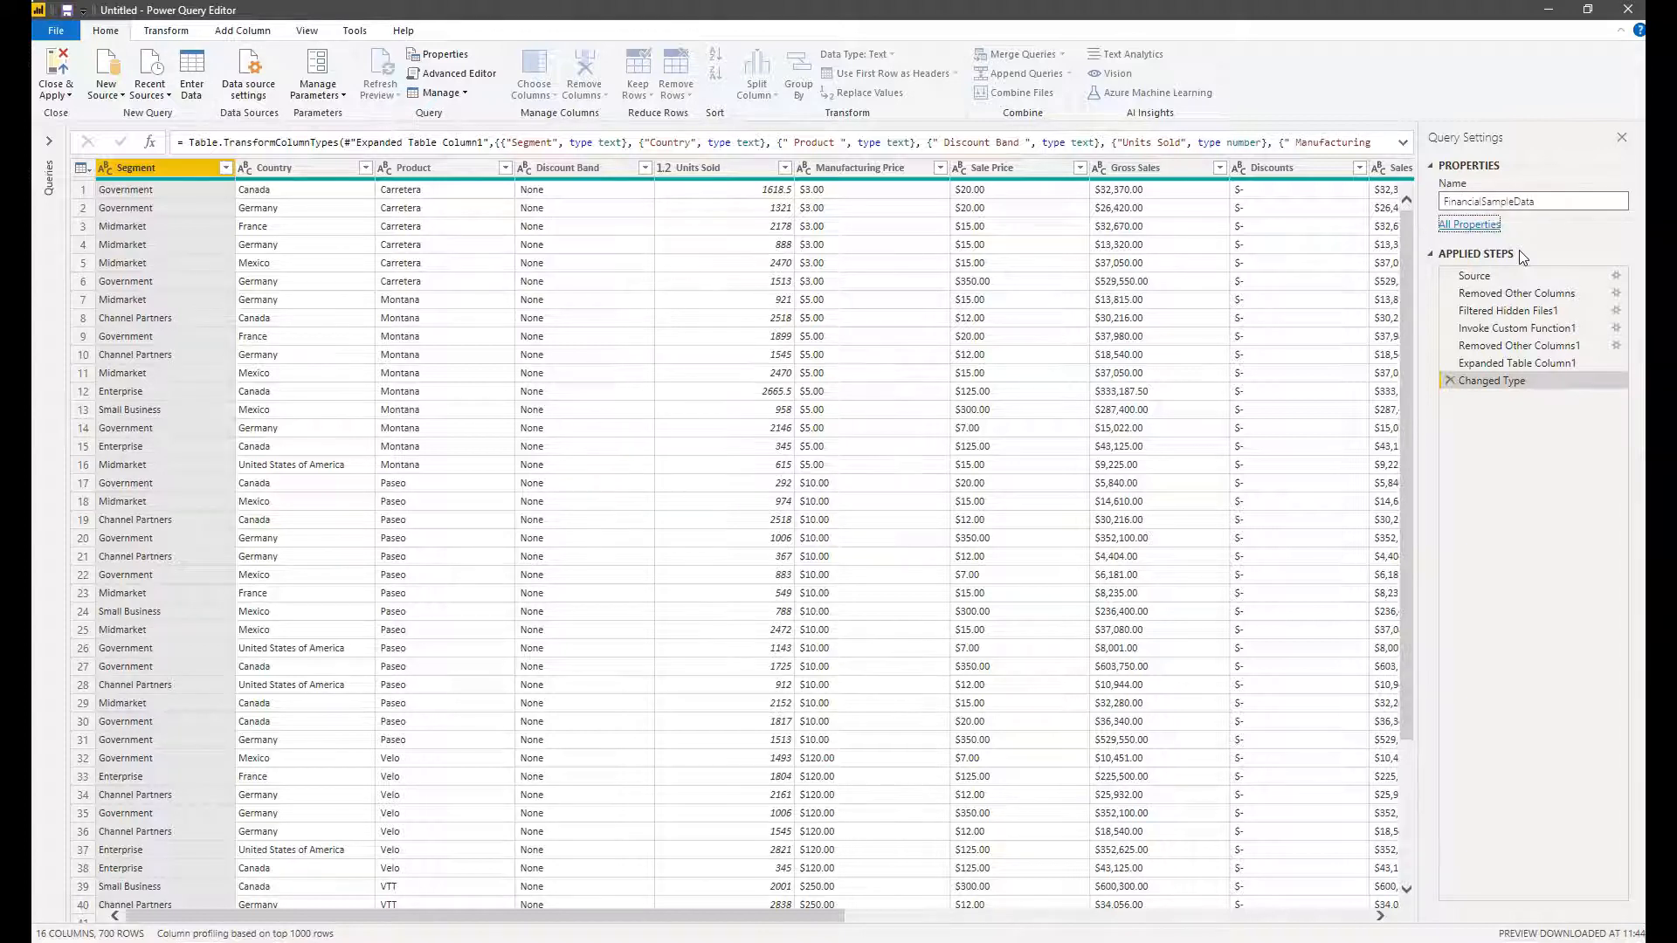
click(1478, 225)
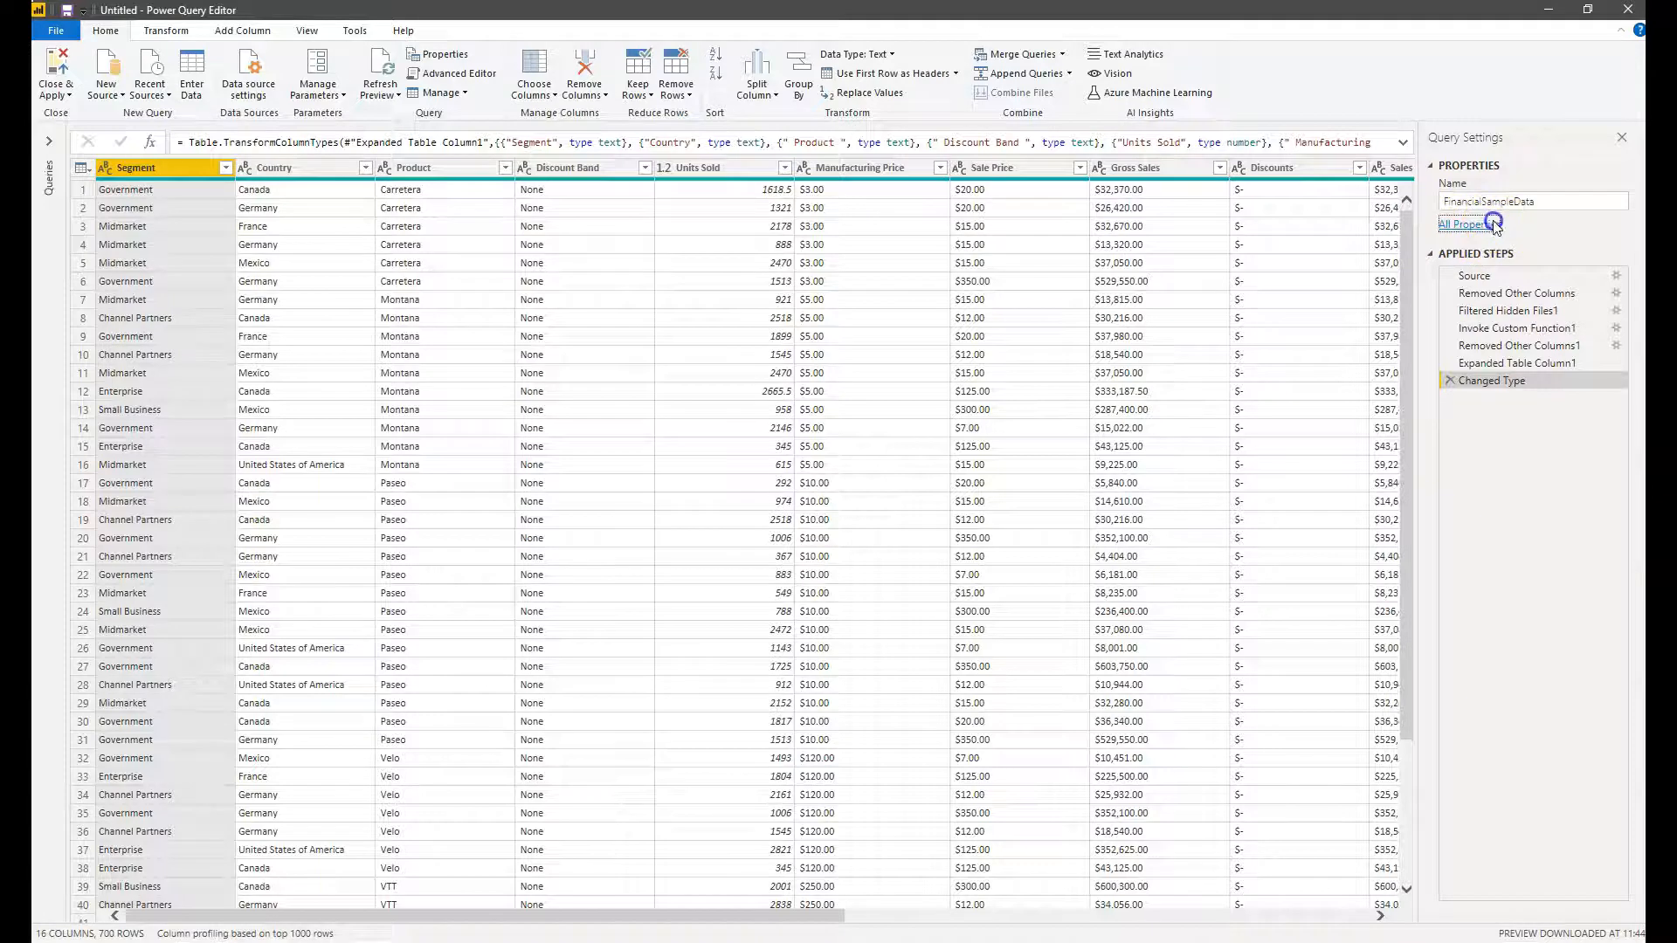
click(728, 447)
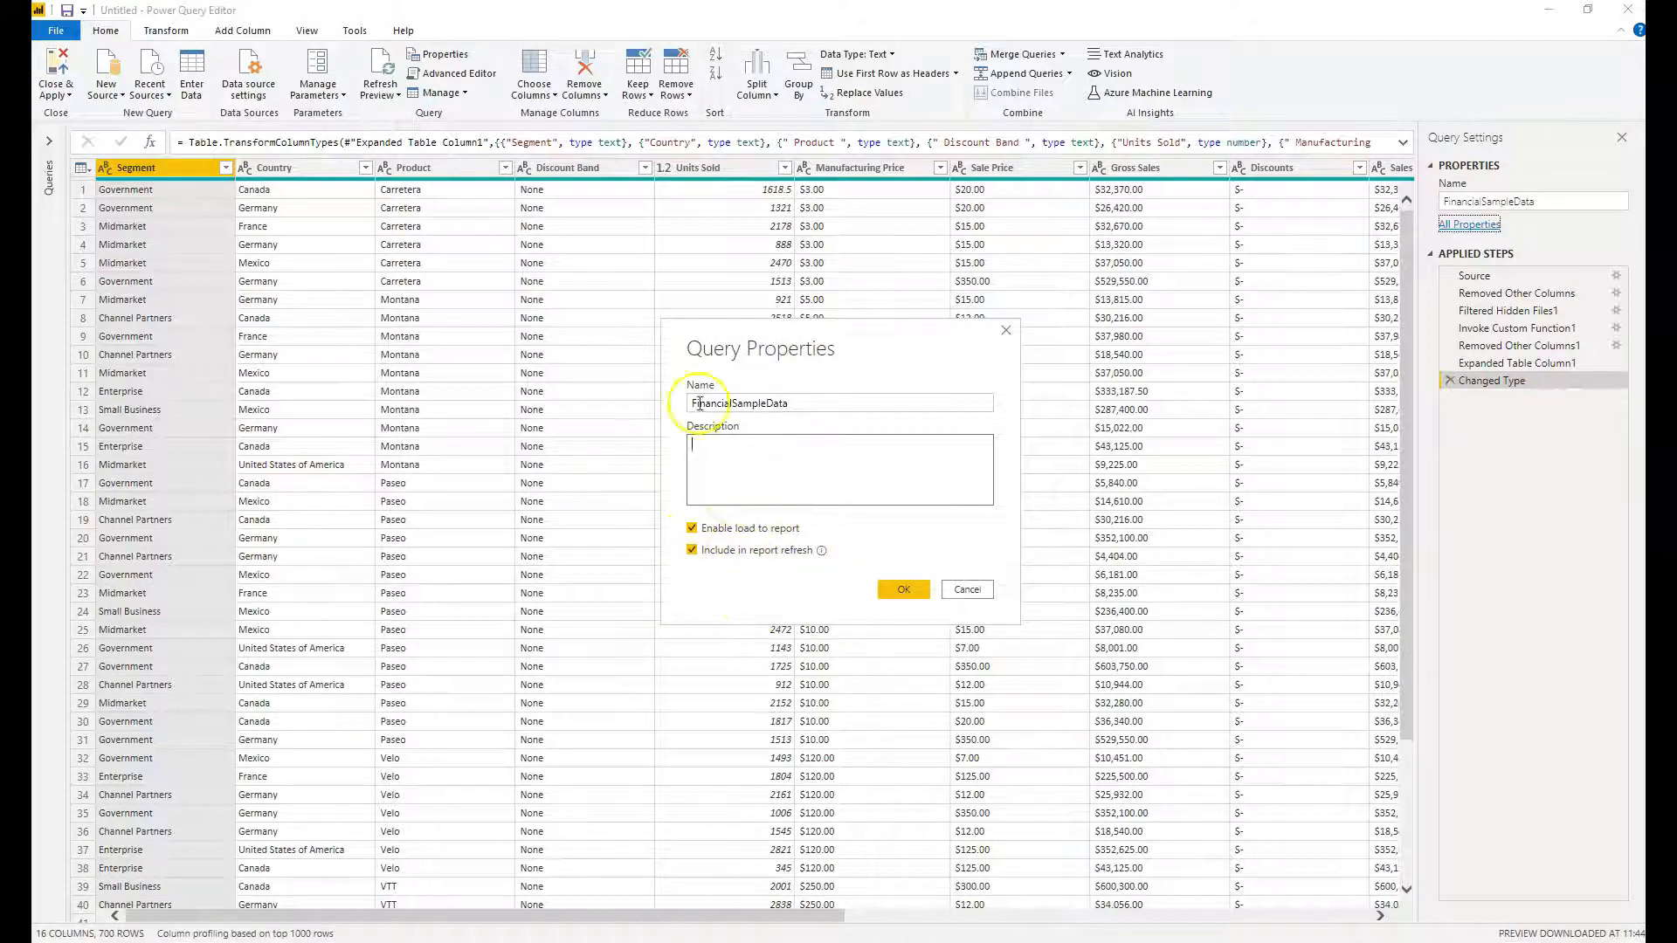
click(903, 589)
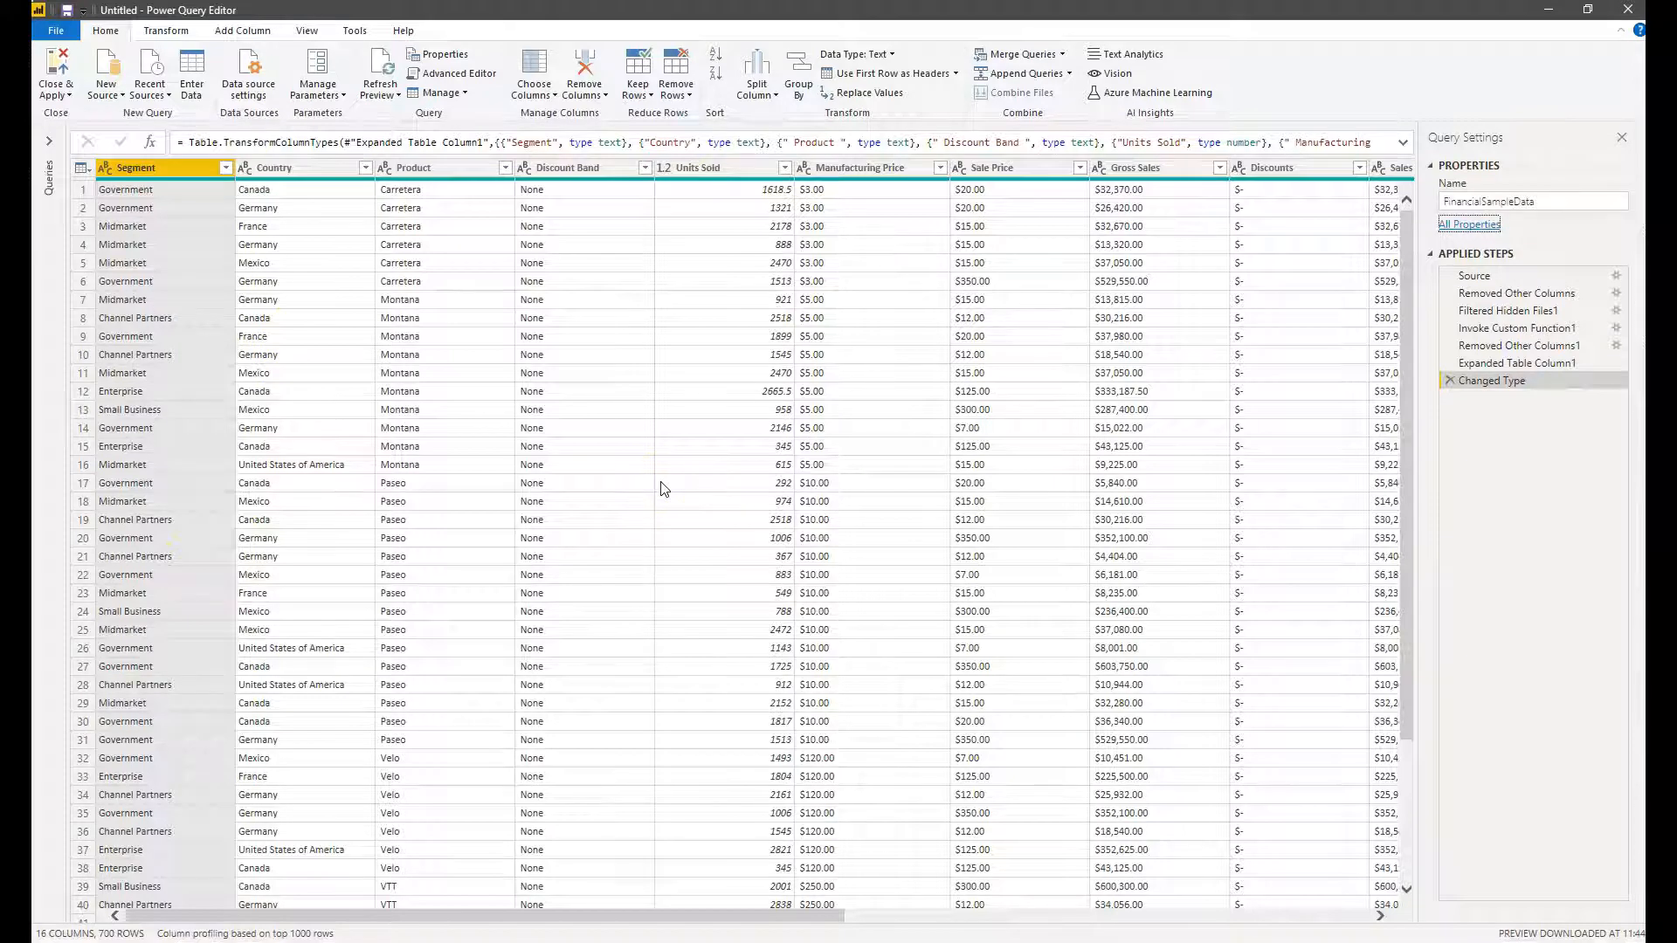
Examine the result and formula of each applied step in order, from Source to Changed Type
click(1474, 275)
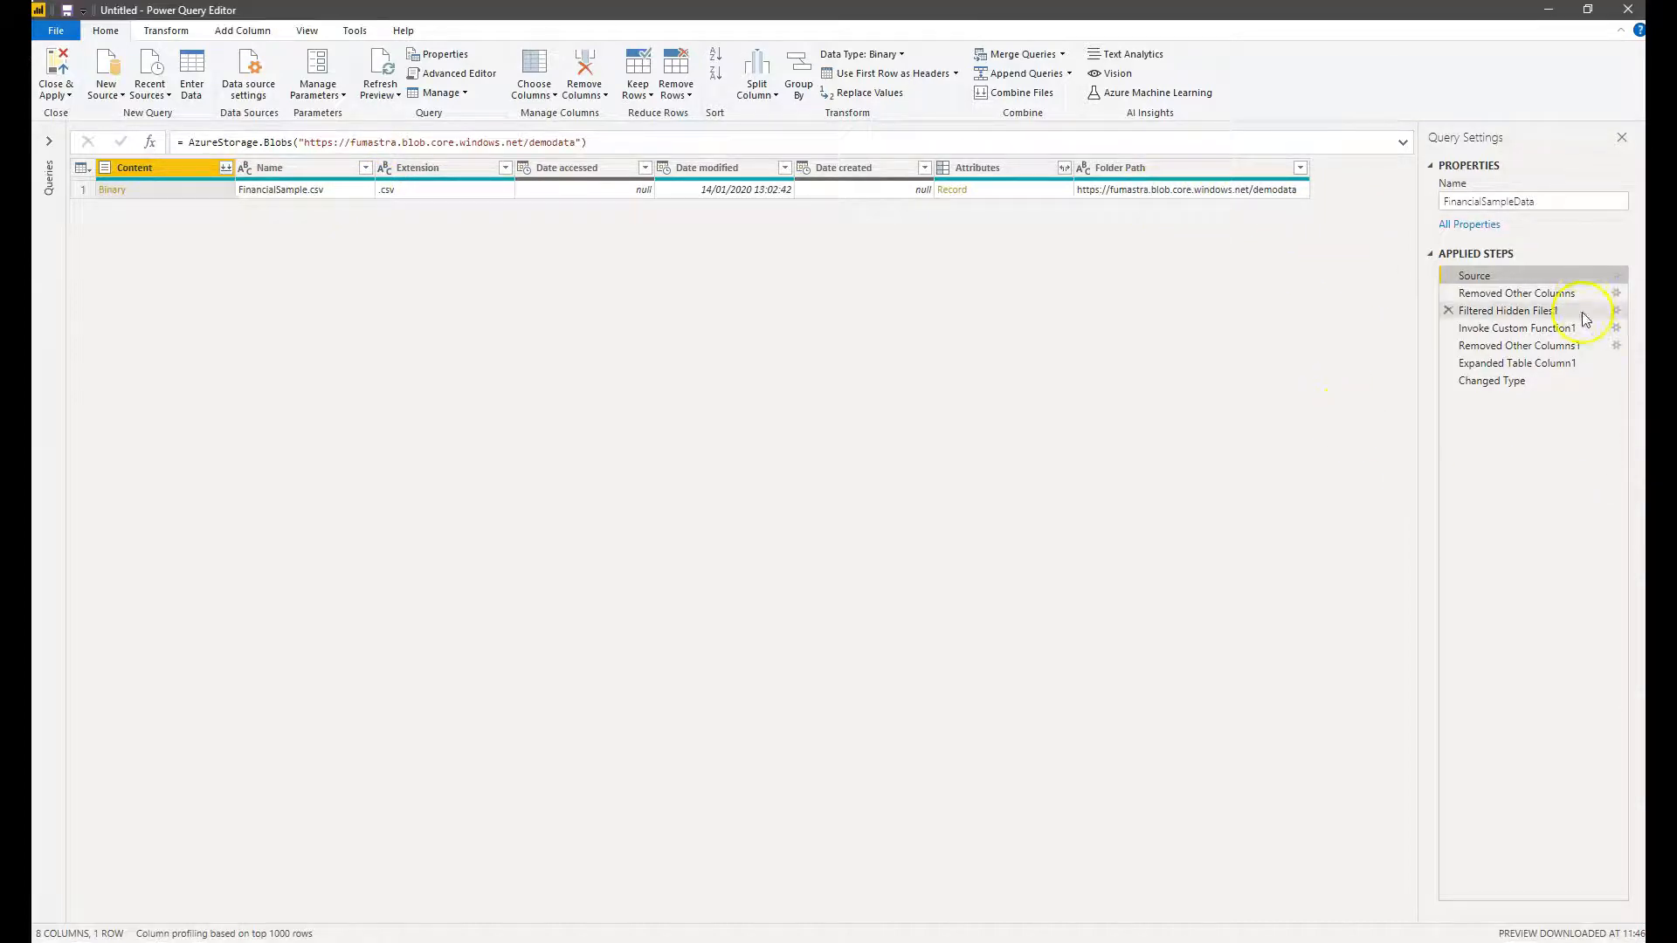
click(1531, 297)
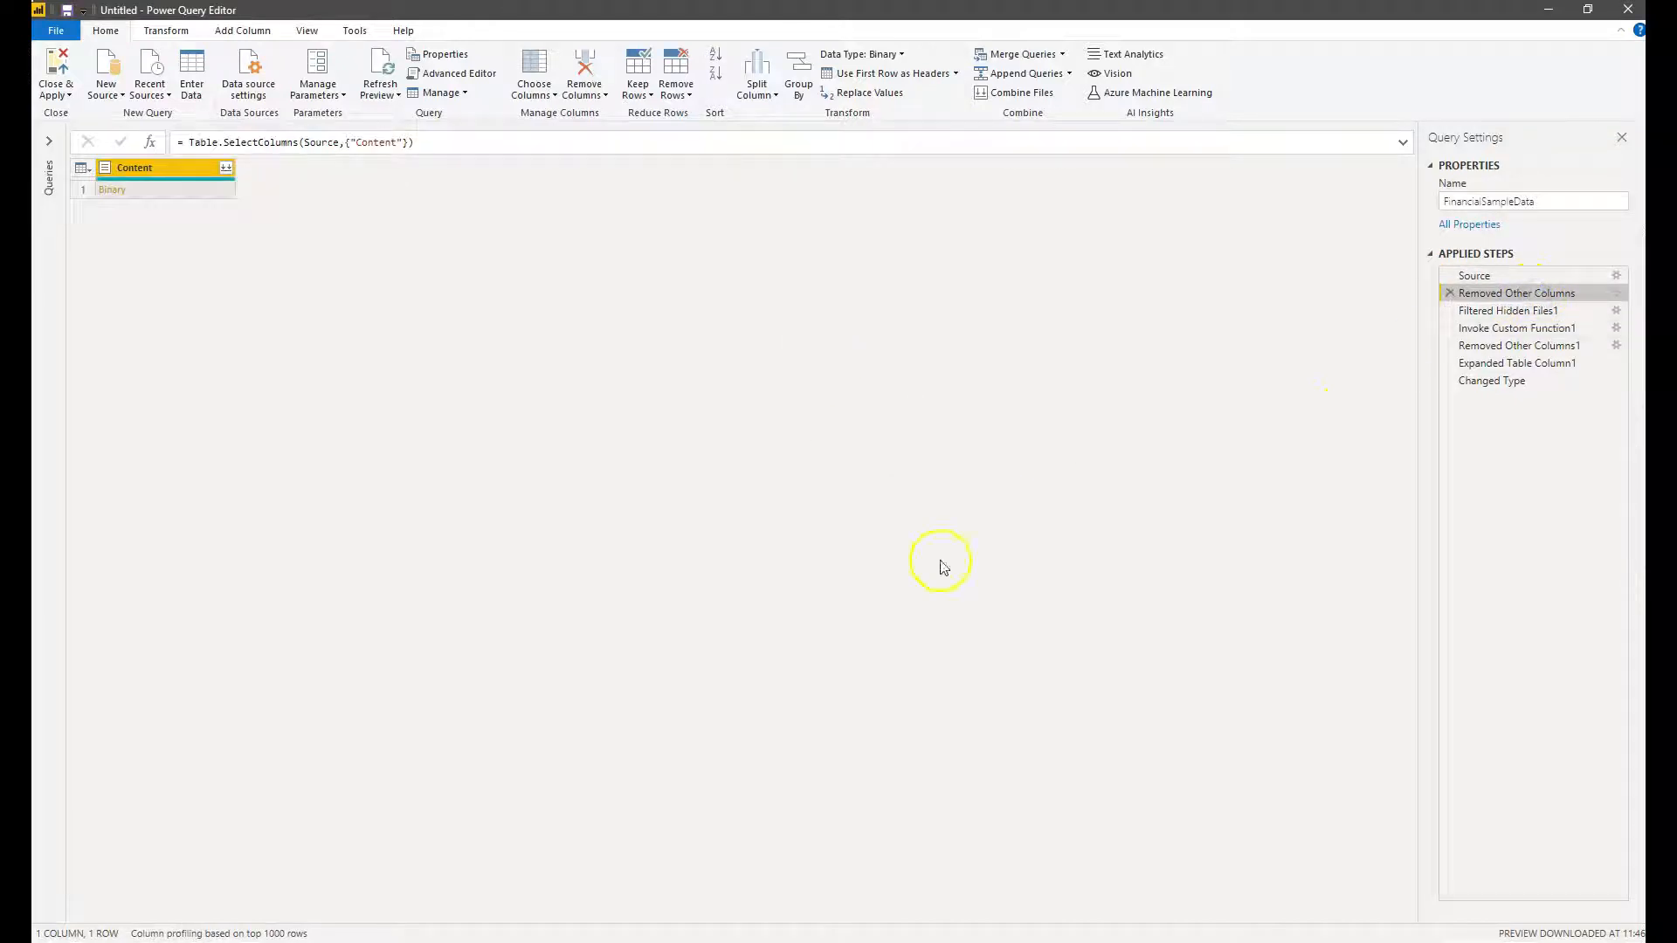
click(1572, 312)
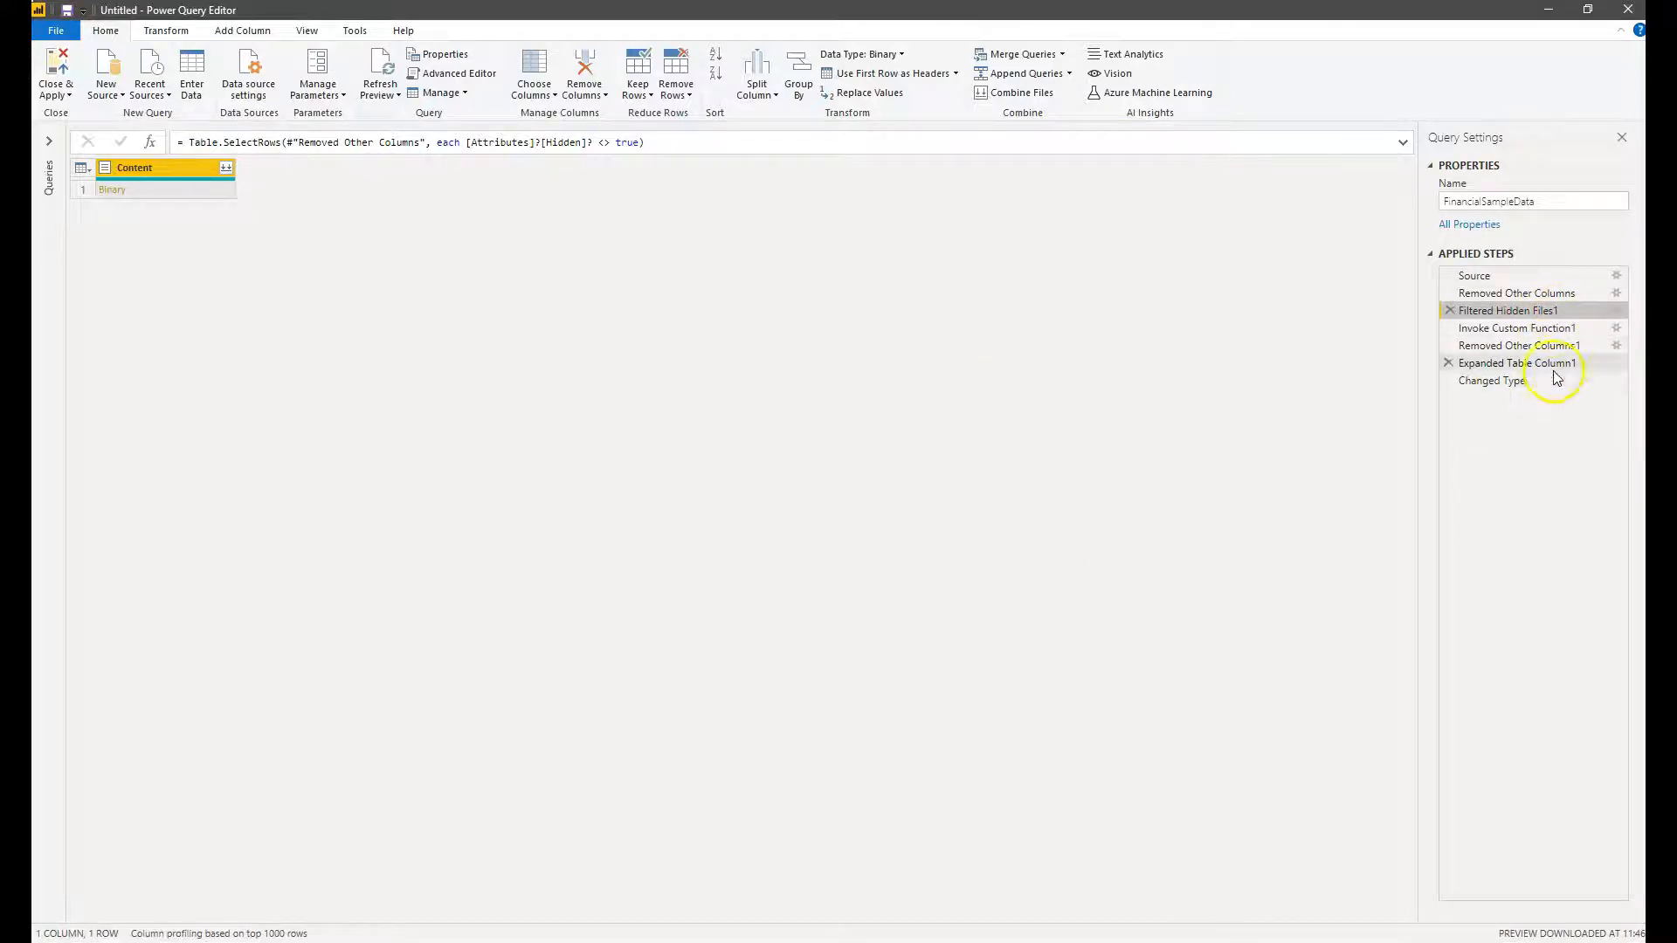
click(1568, 329)
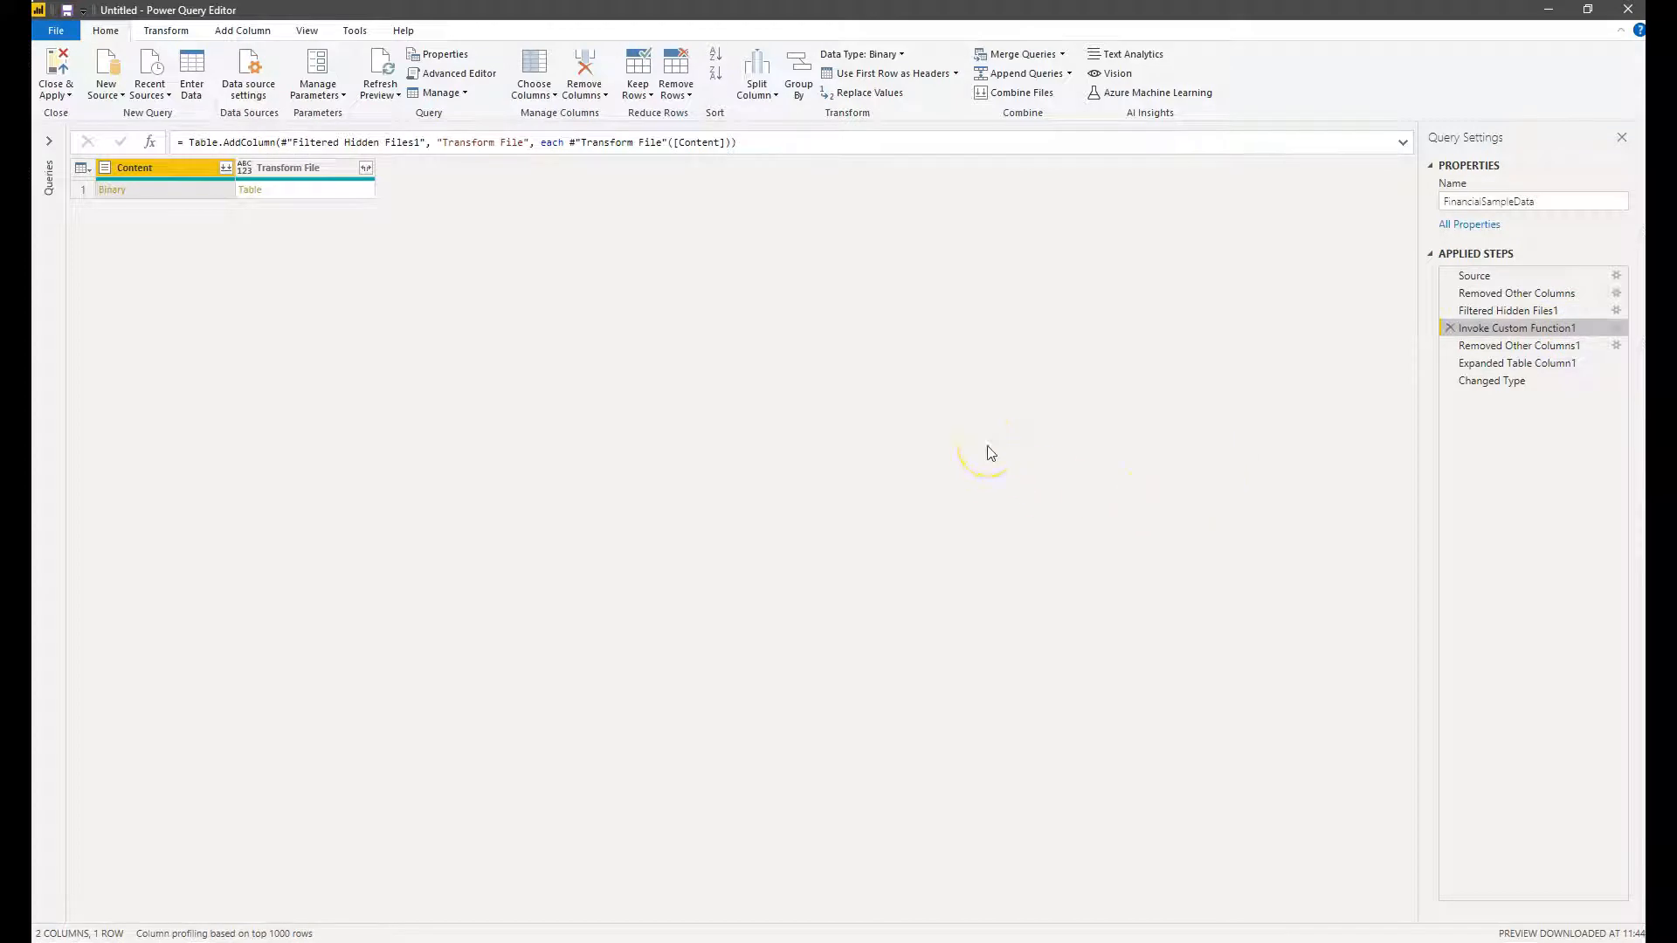
click(1568, 347)
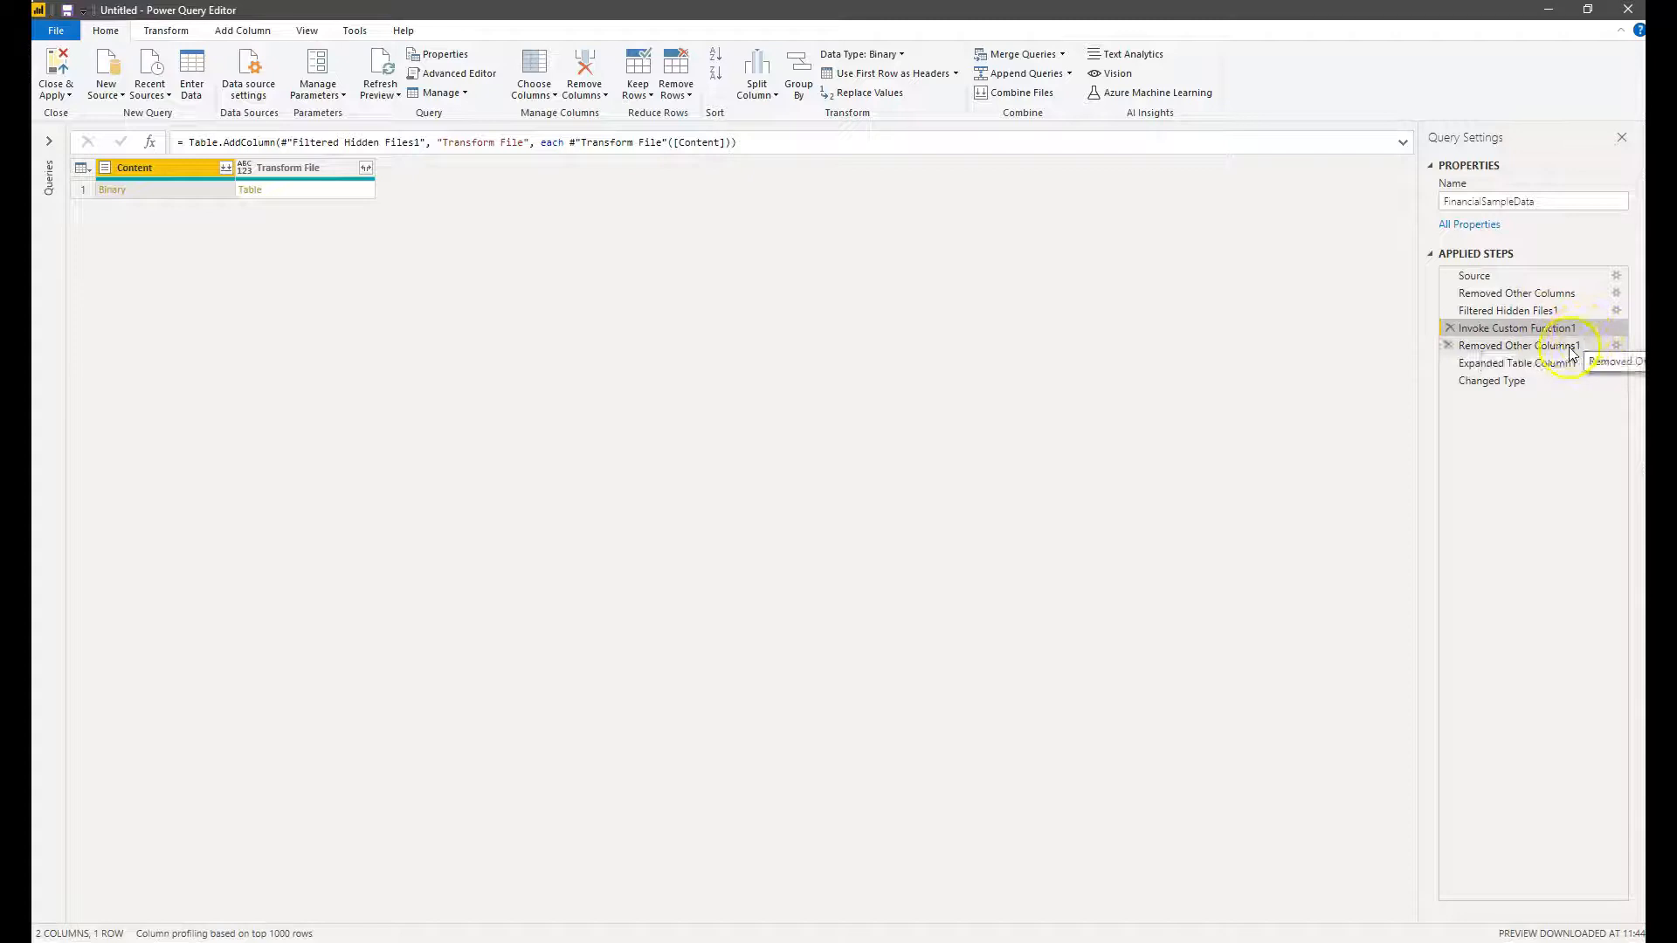
mouse_move(1570, 350)
mouse_down()
mouse_move(1497, 379)
mouse_move(1550, 343)
mouse_up()
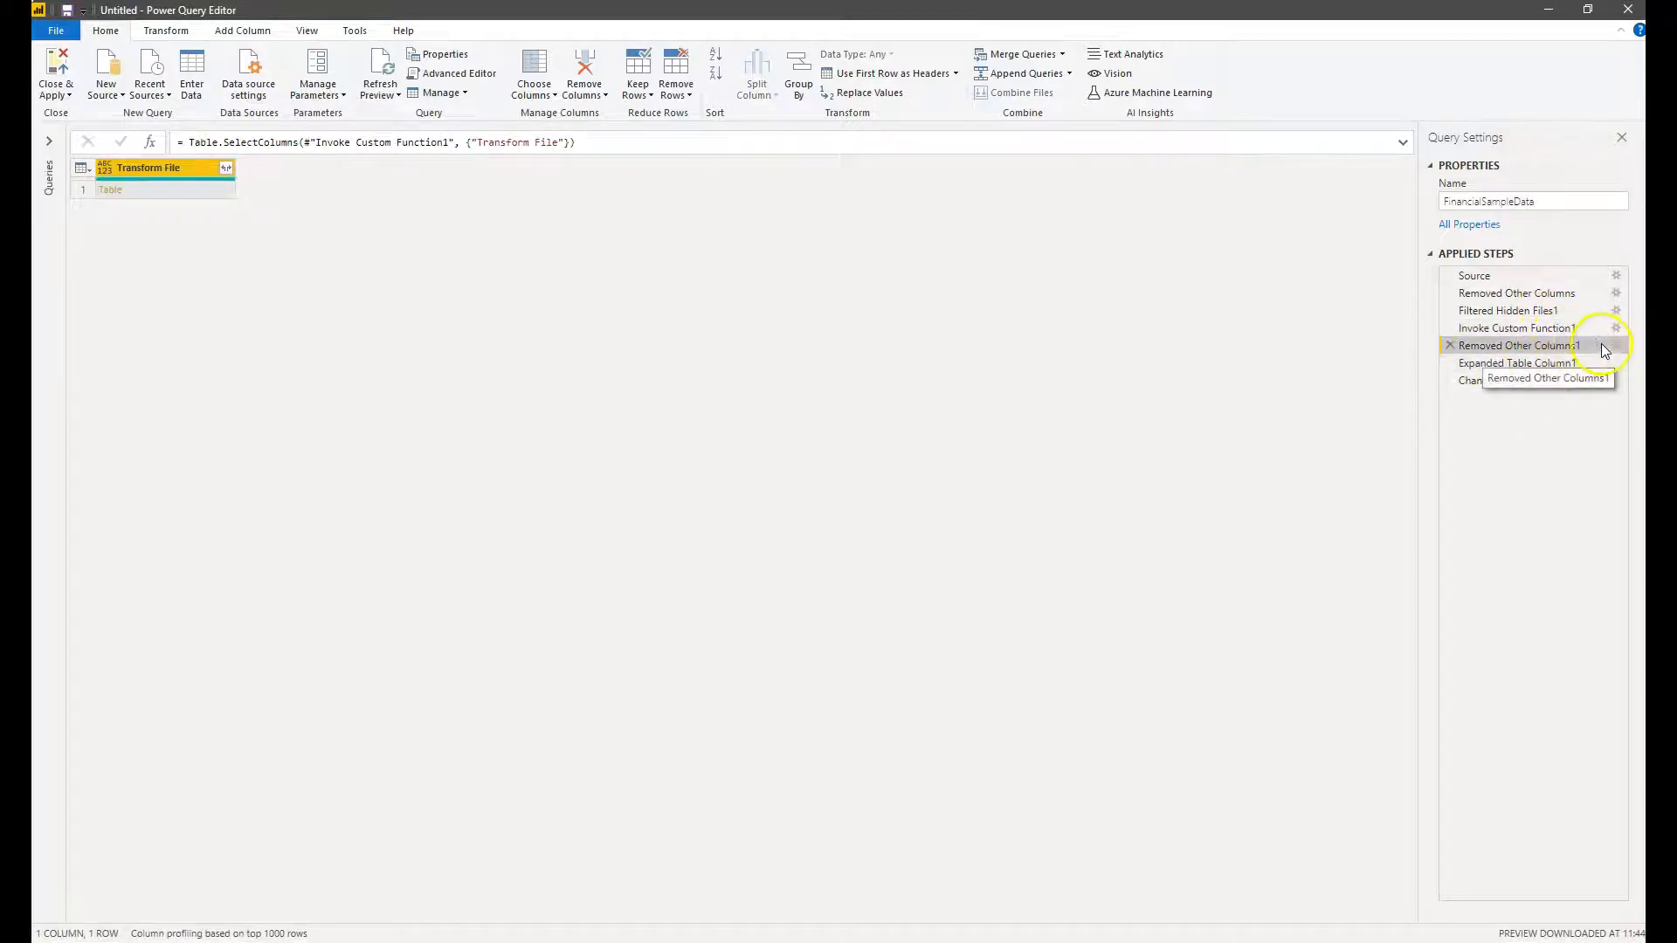
click(1567, 361)
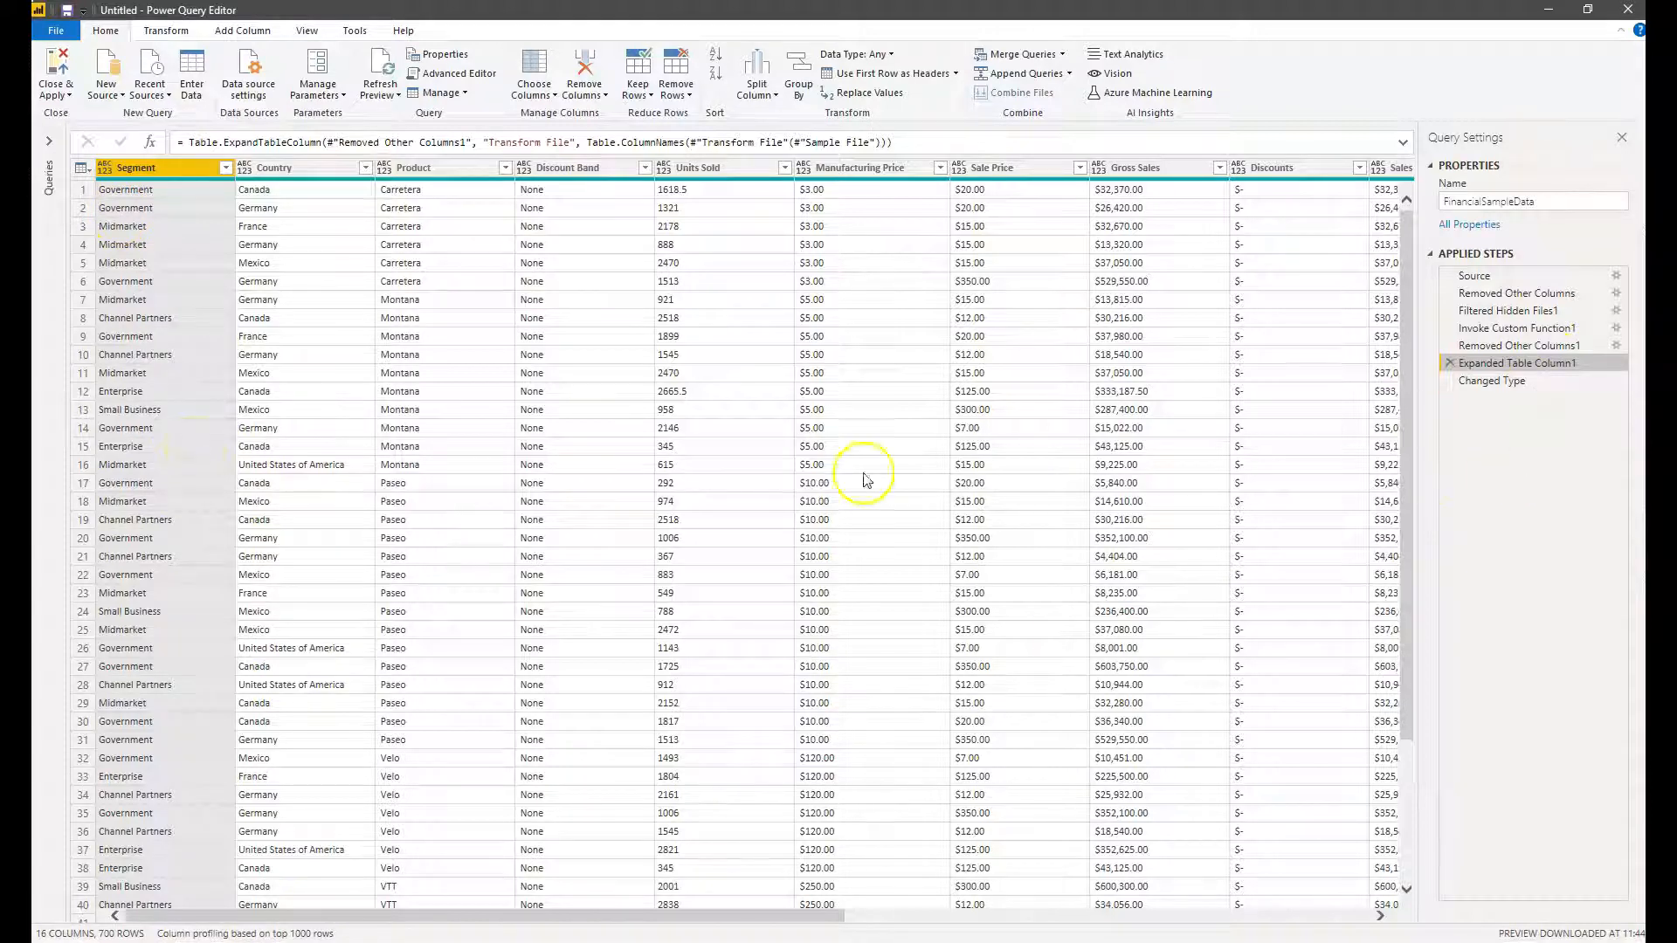
drag(1535, 365, 1539, 374)
click(1560, 383)
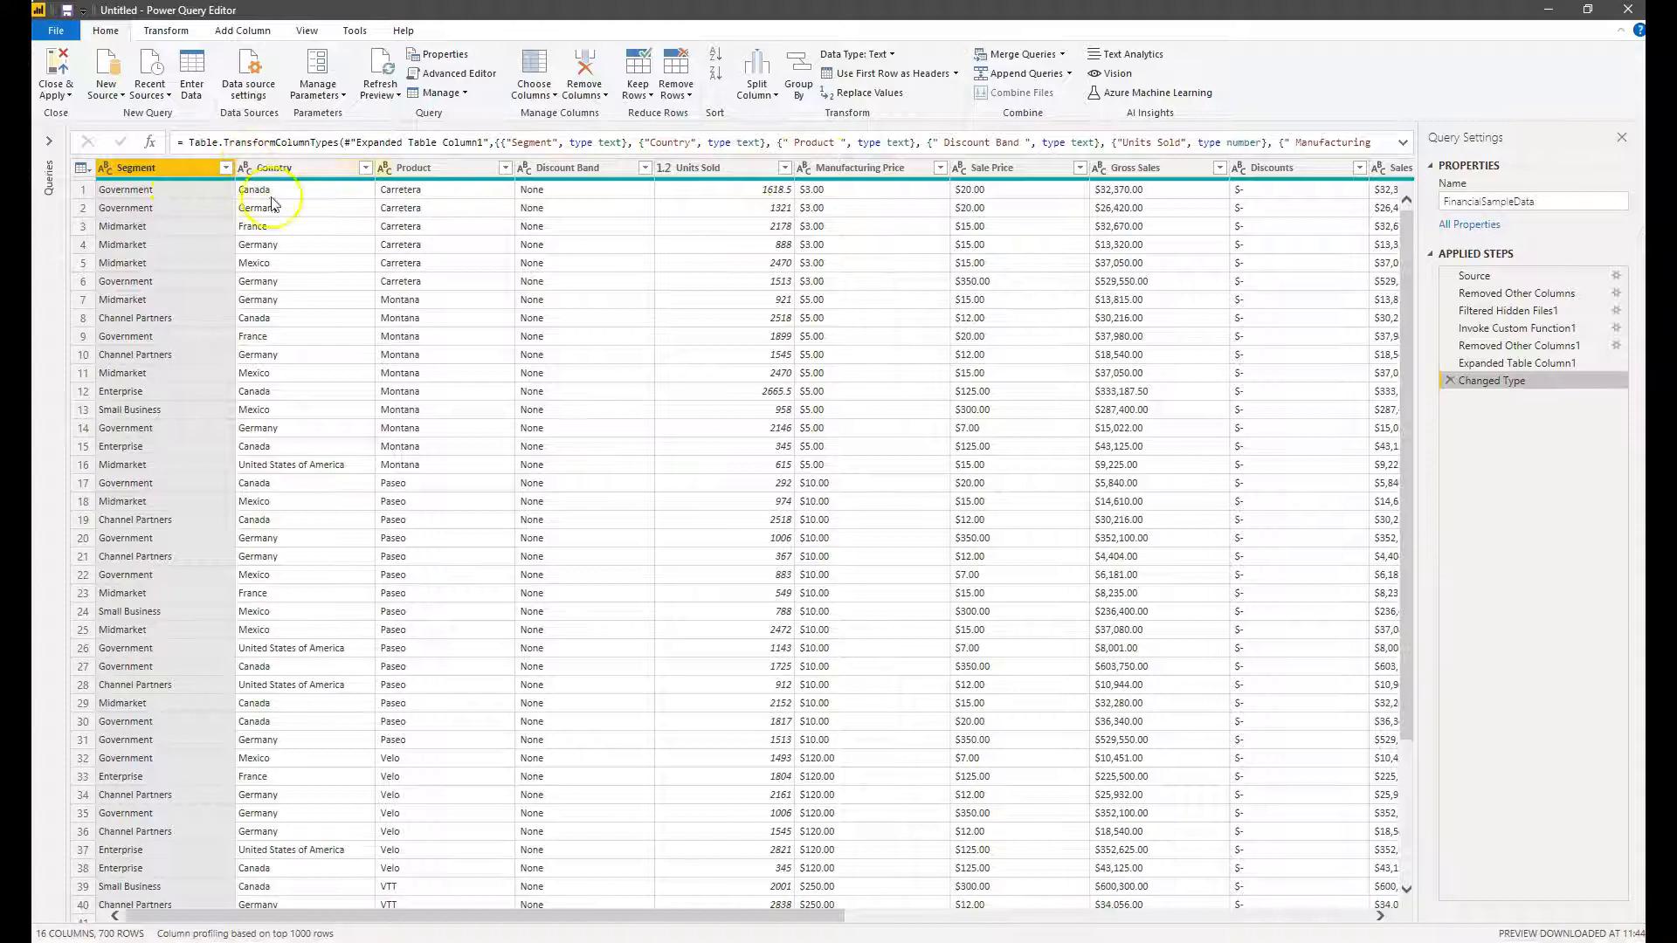
Check the type options of the Units Sold column and set Manufacturing Price to Fixed decimal number, replacing the current conversion
click(664, 170)
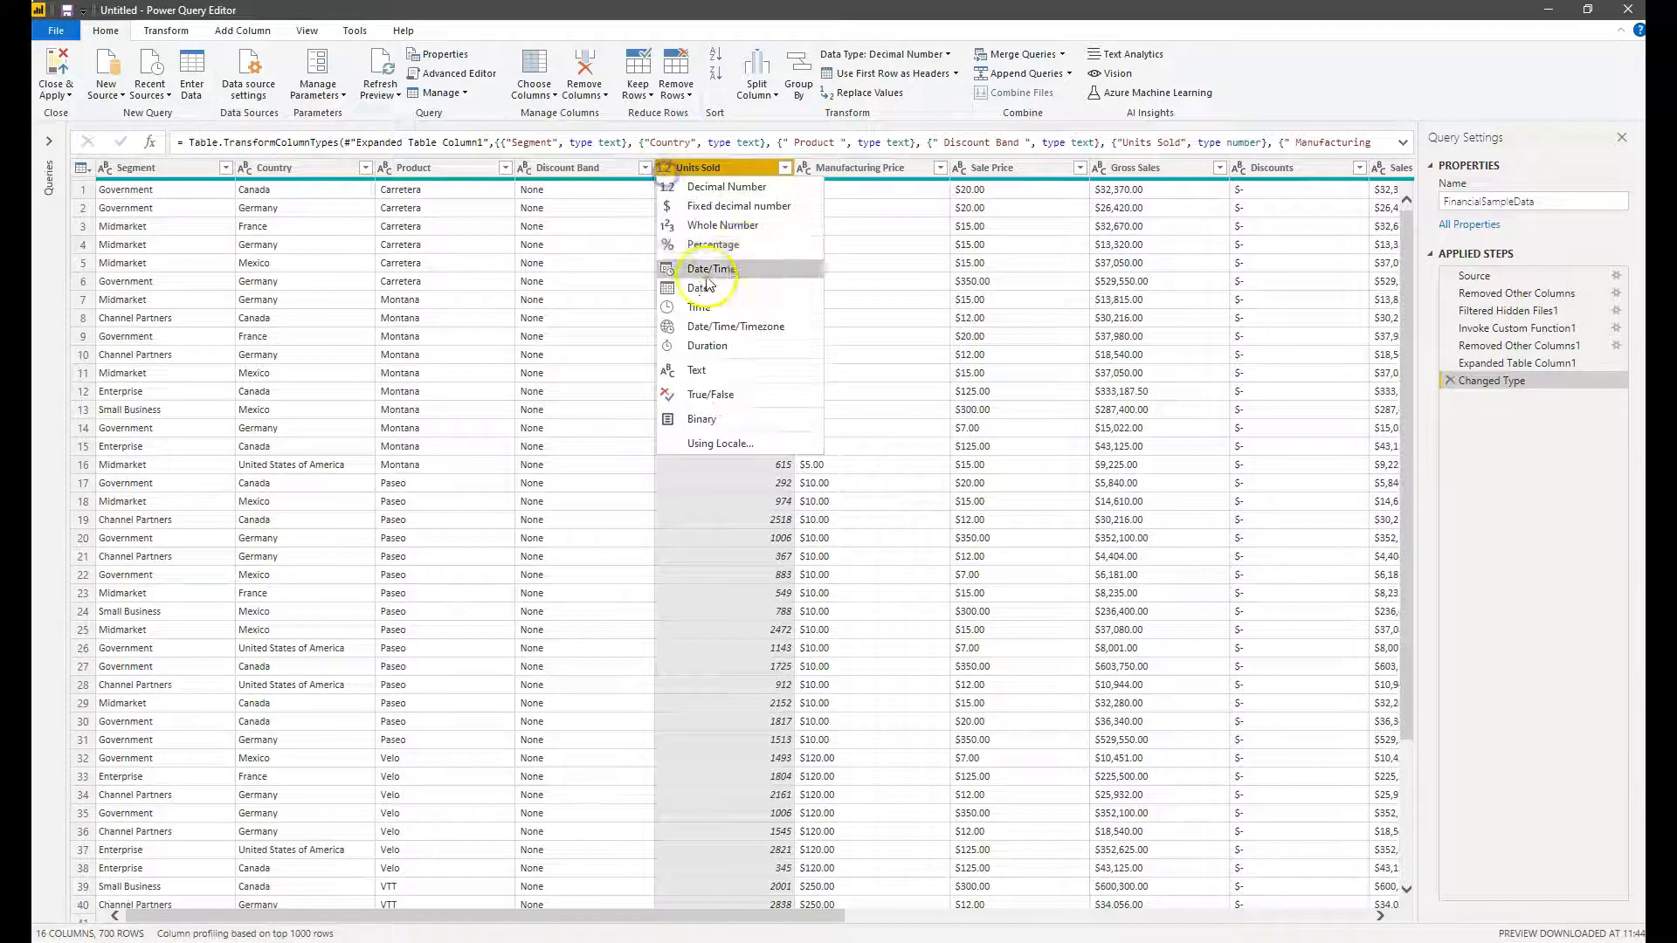
click(905, 244)
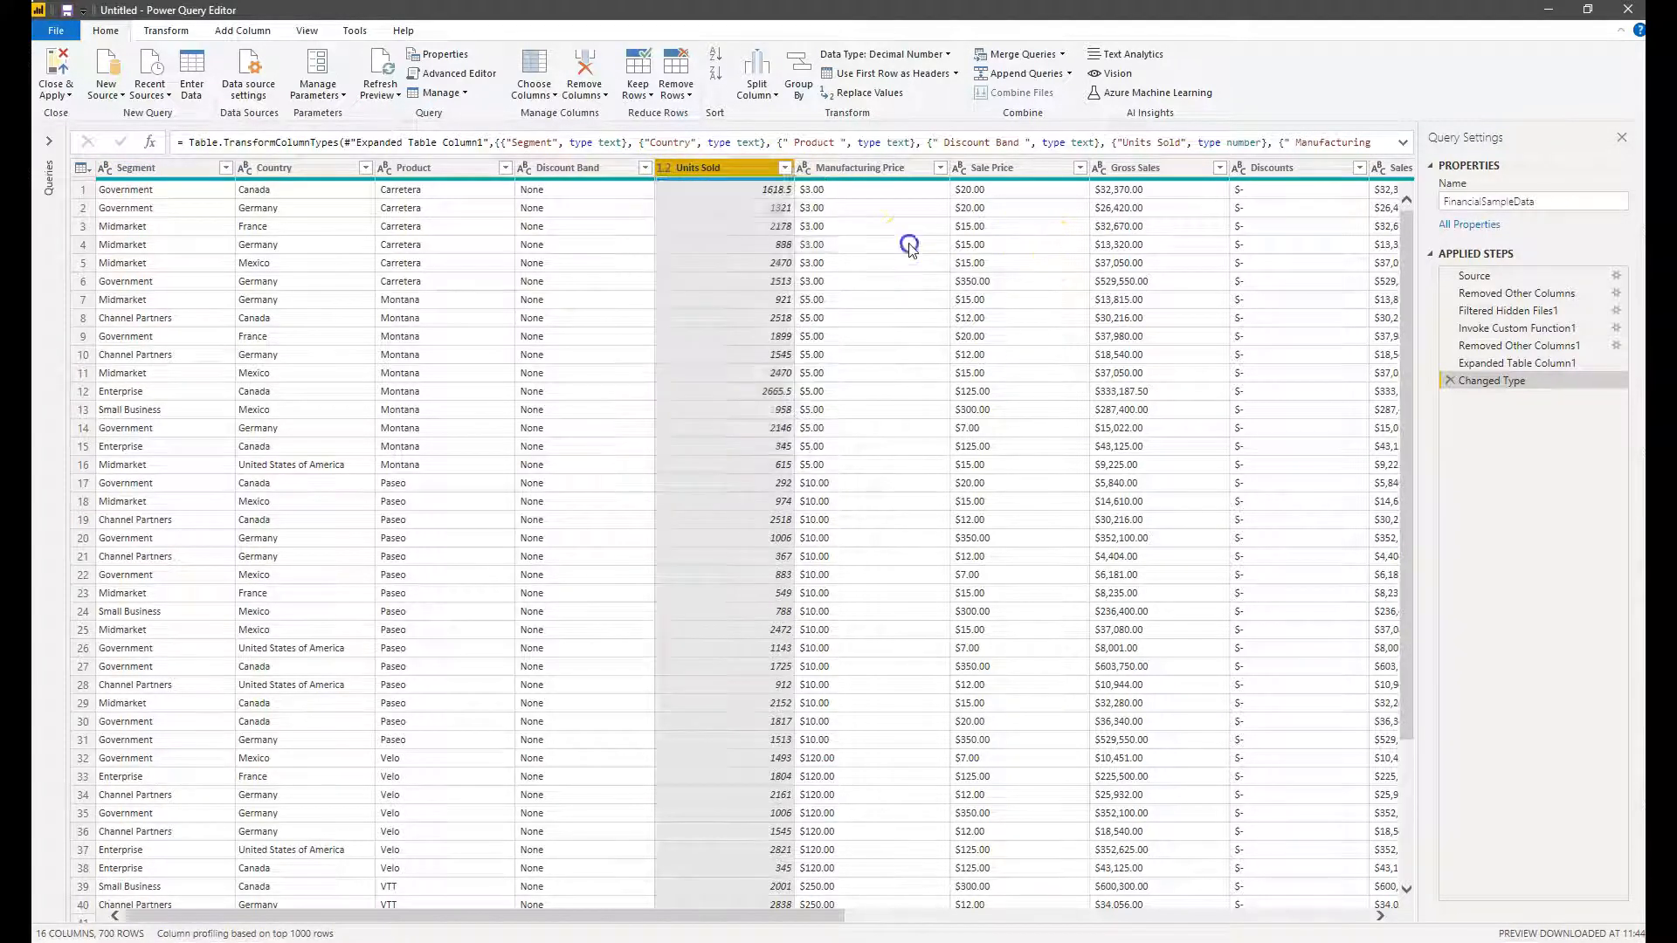
click(906, 245)
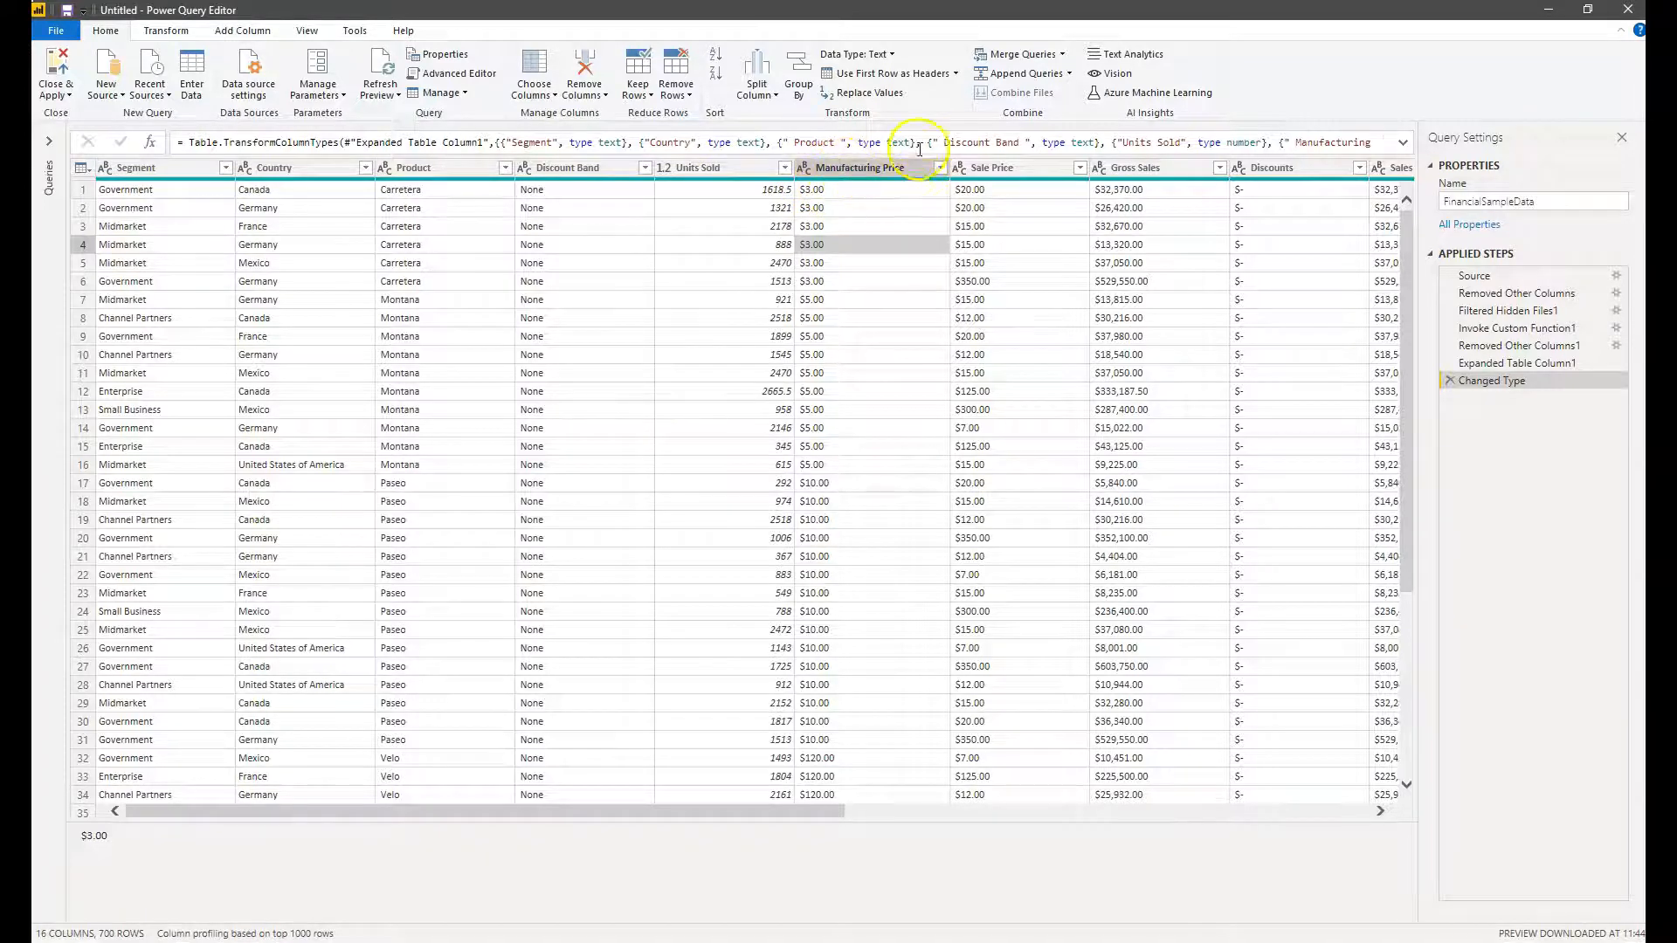
click(908, 168)
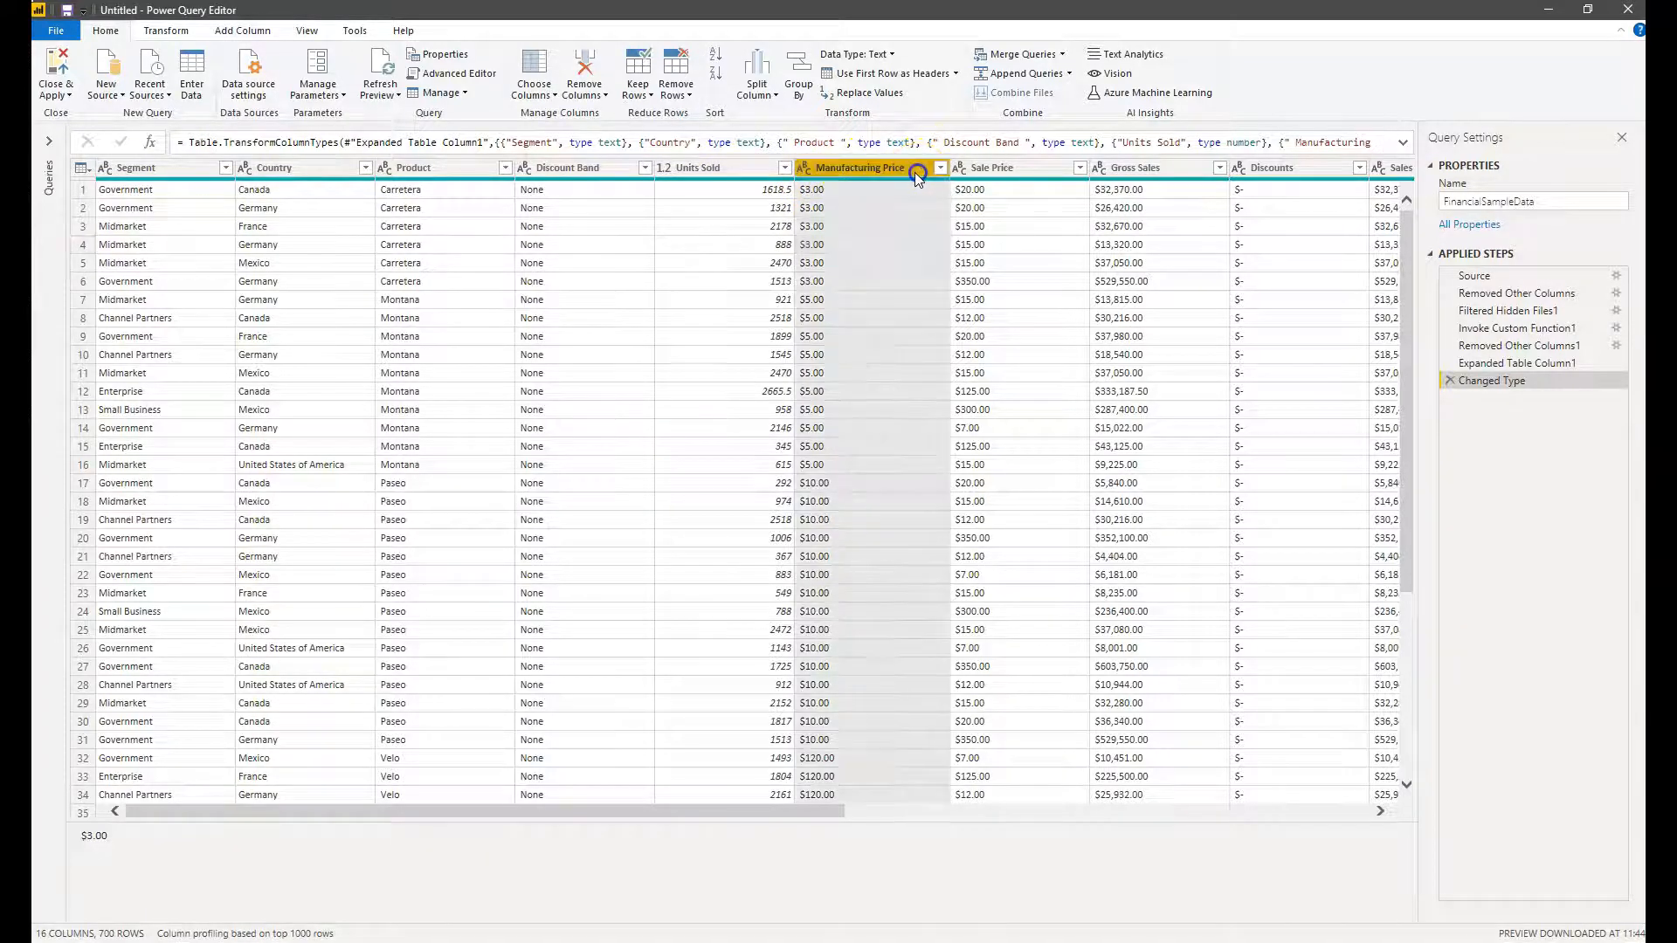
click(805, 167)
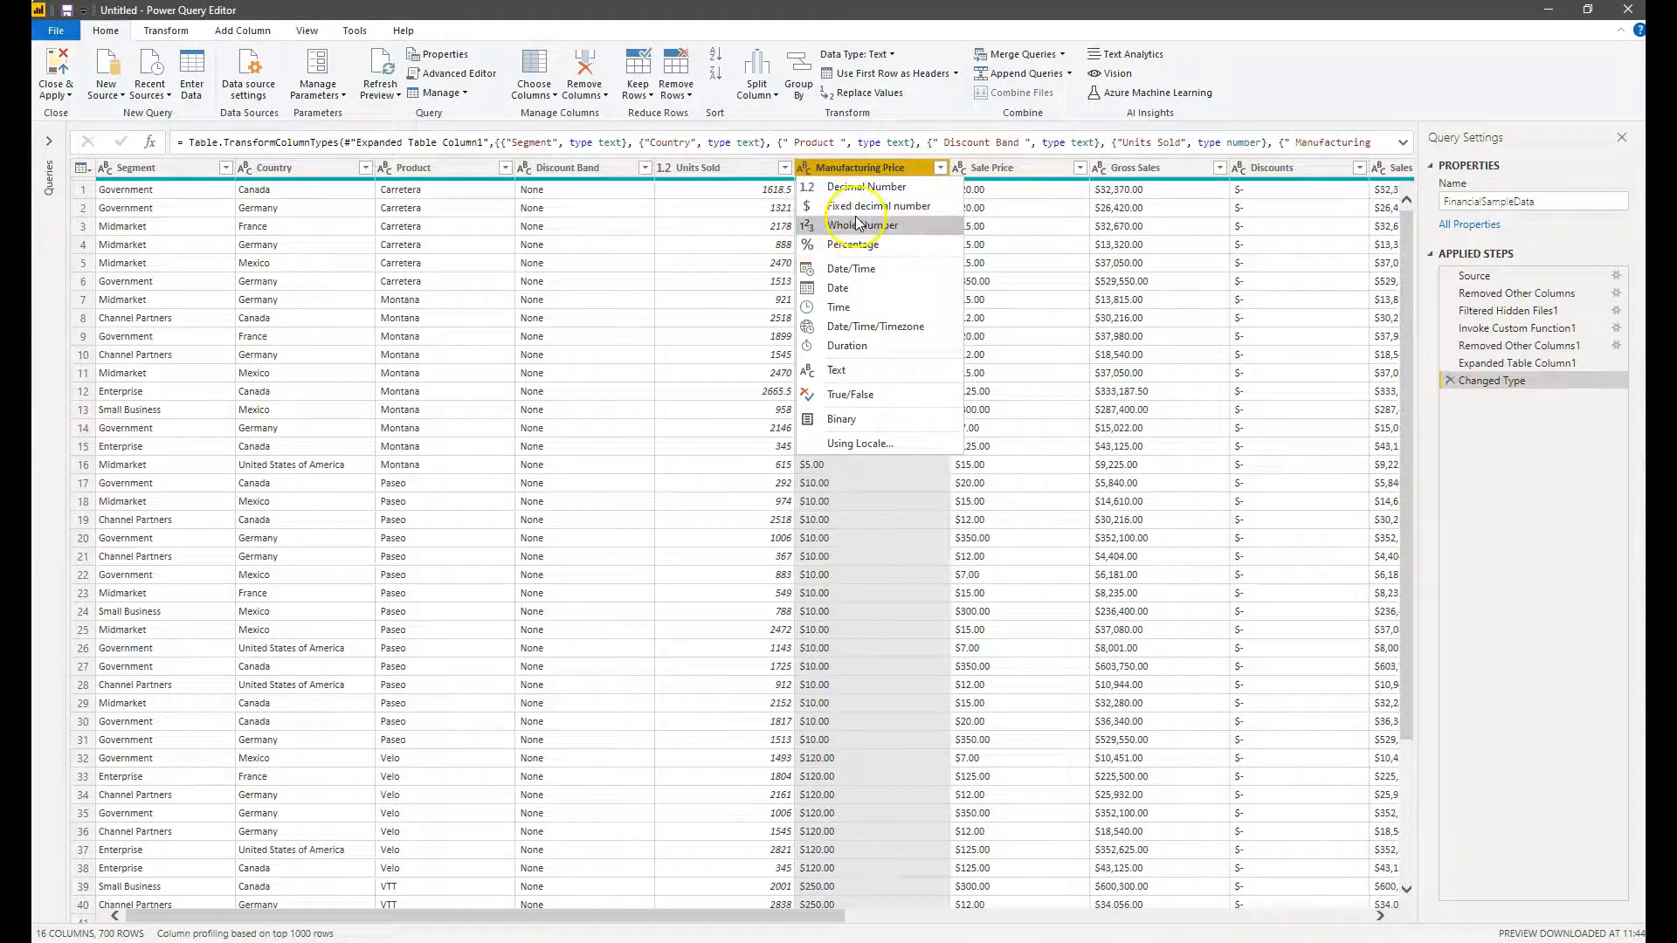
click(931, 201)
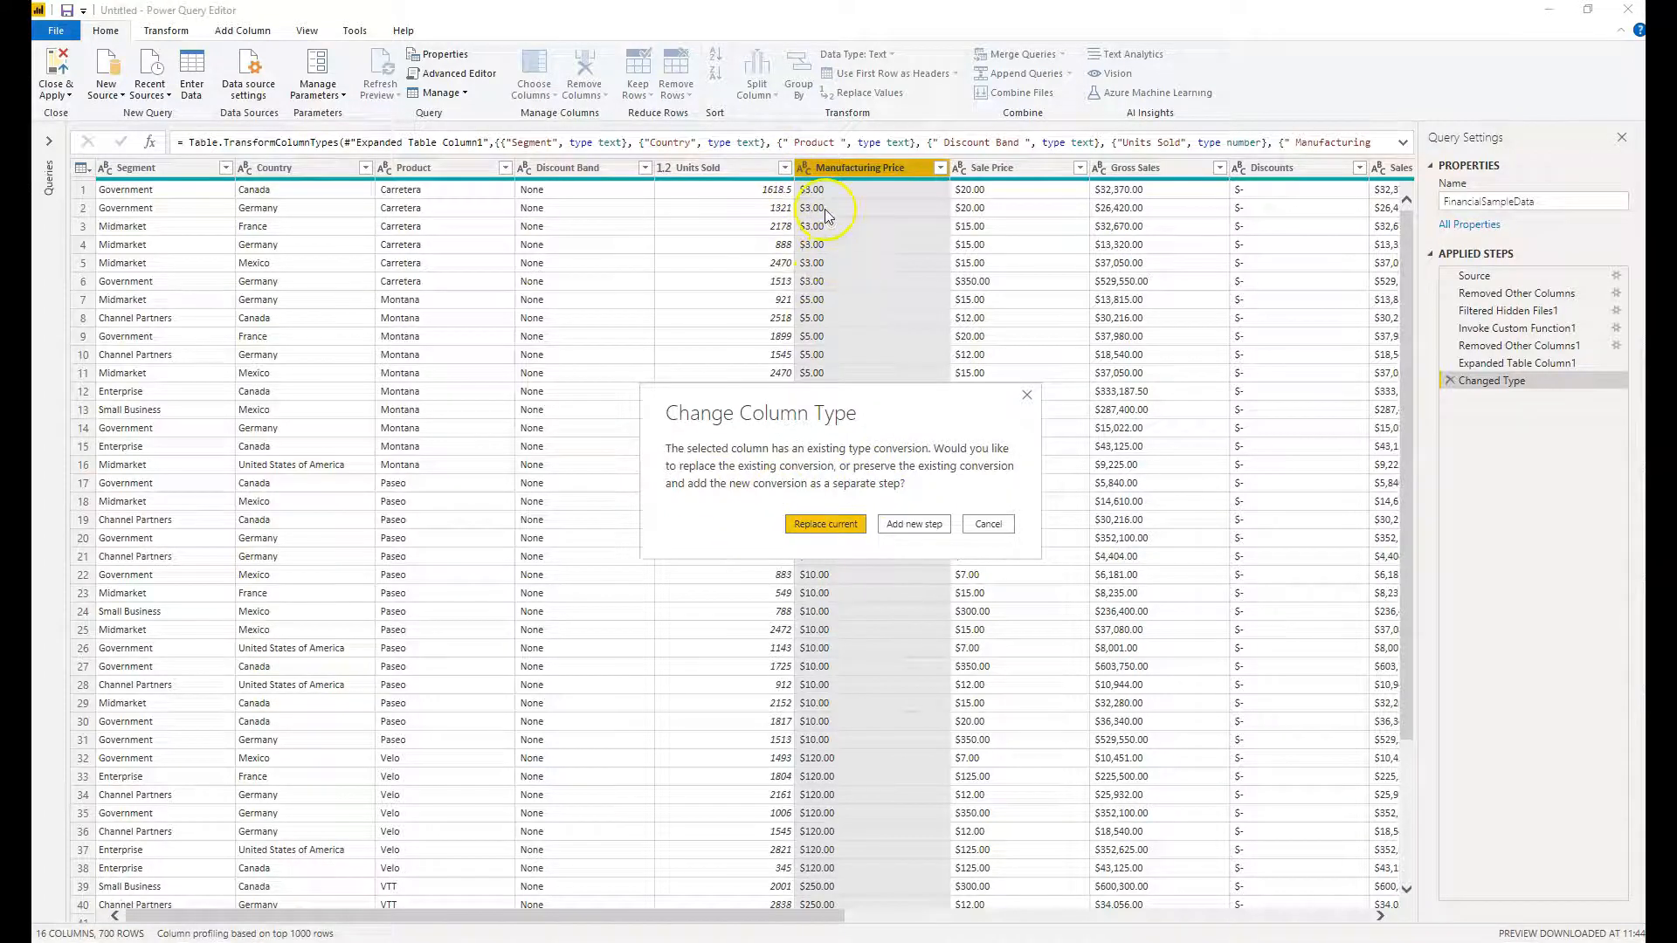
click(829, 523)
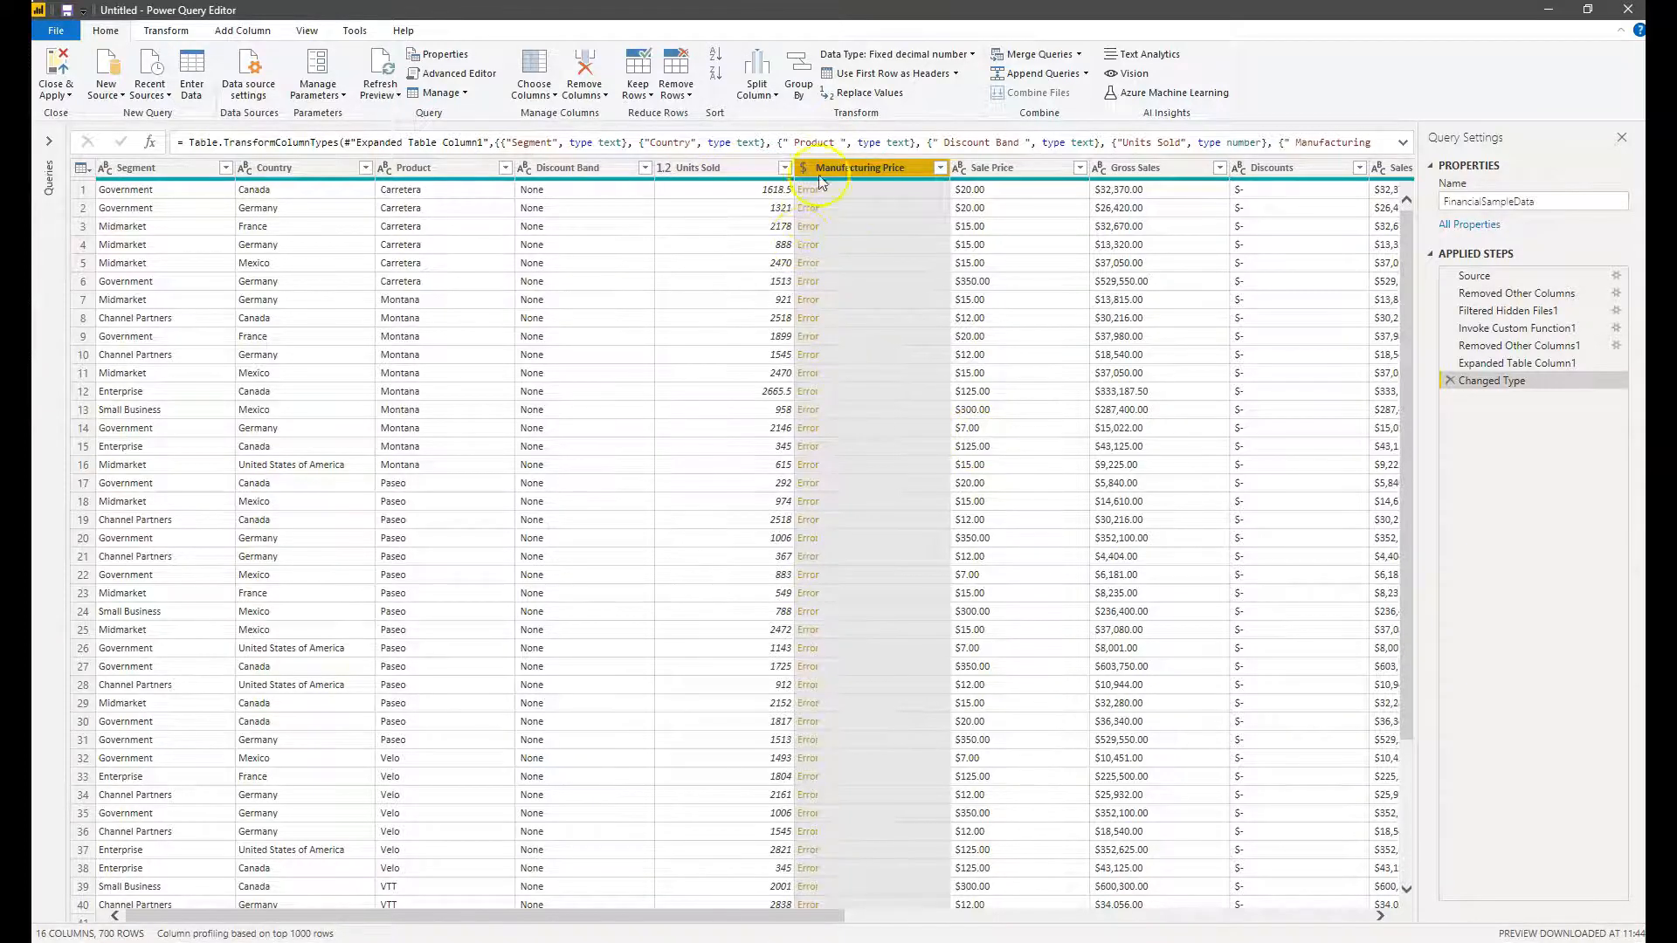
At the Expanded Table Column1 step, select the Manufacturing Price, Sale Price, Gross Sales, Sales, COGS, Profit and Date columns together
click(1521, 364)
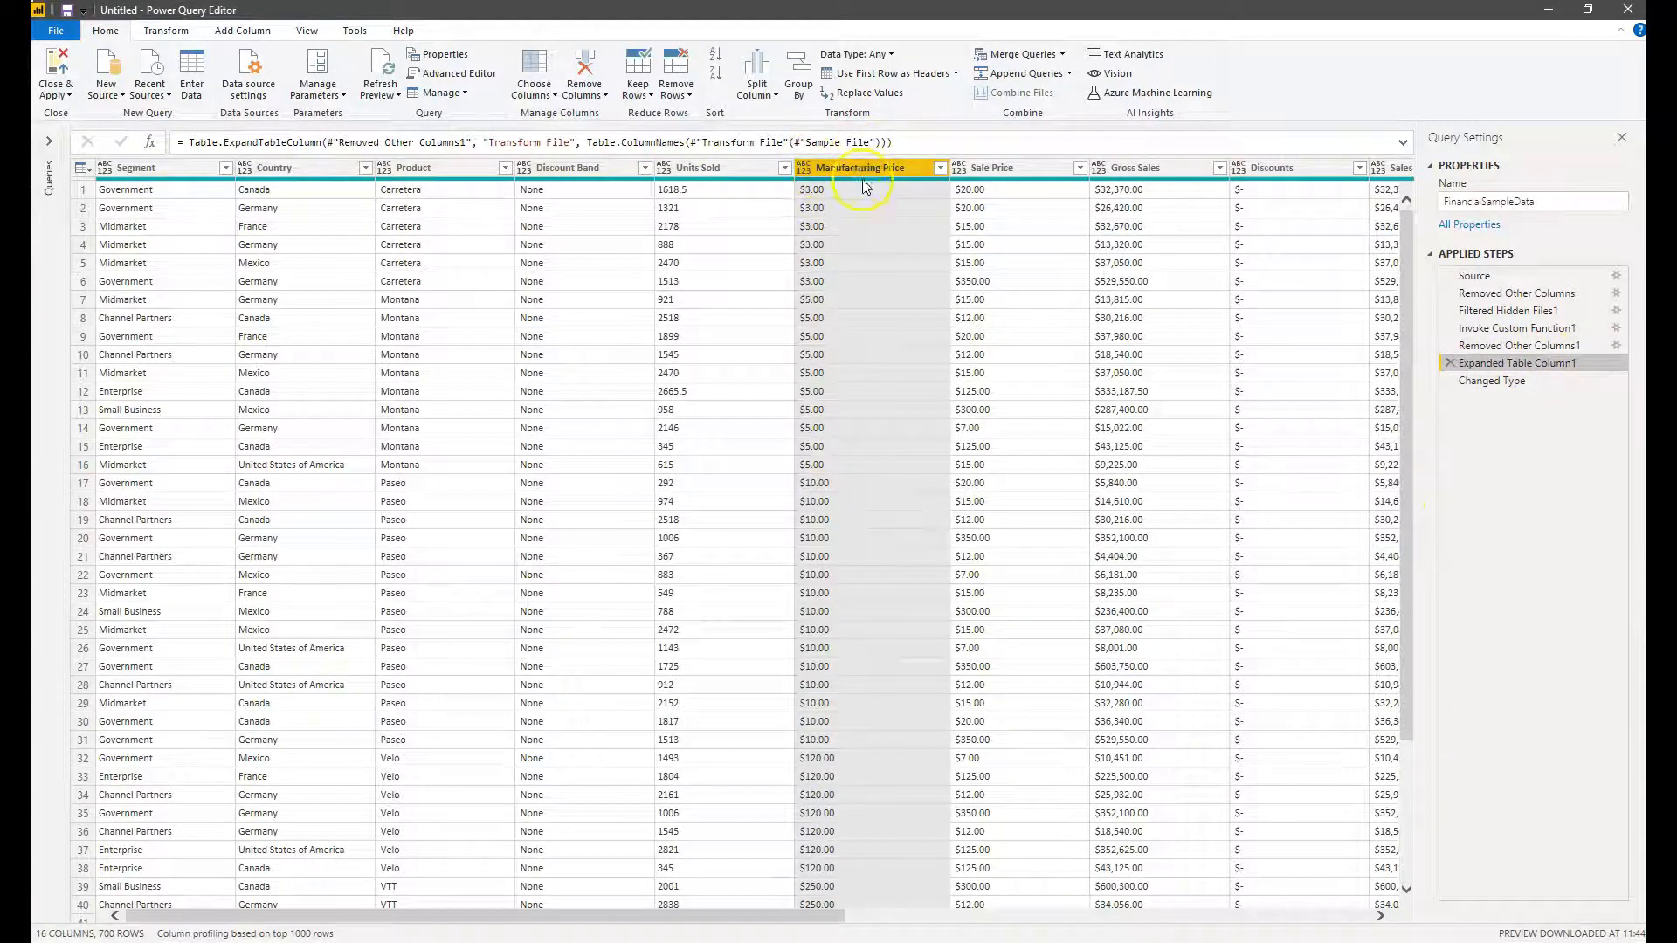
ctrl+click(1013, 169)
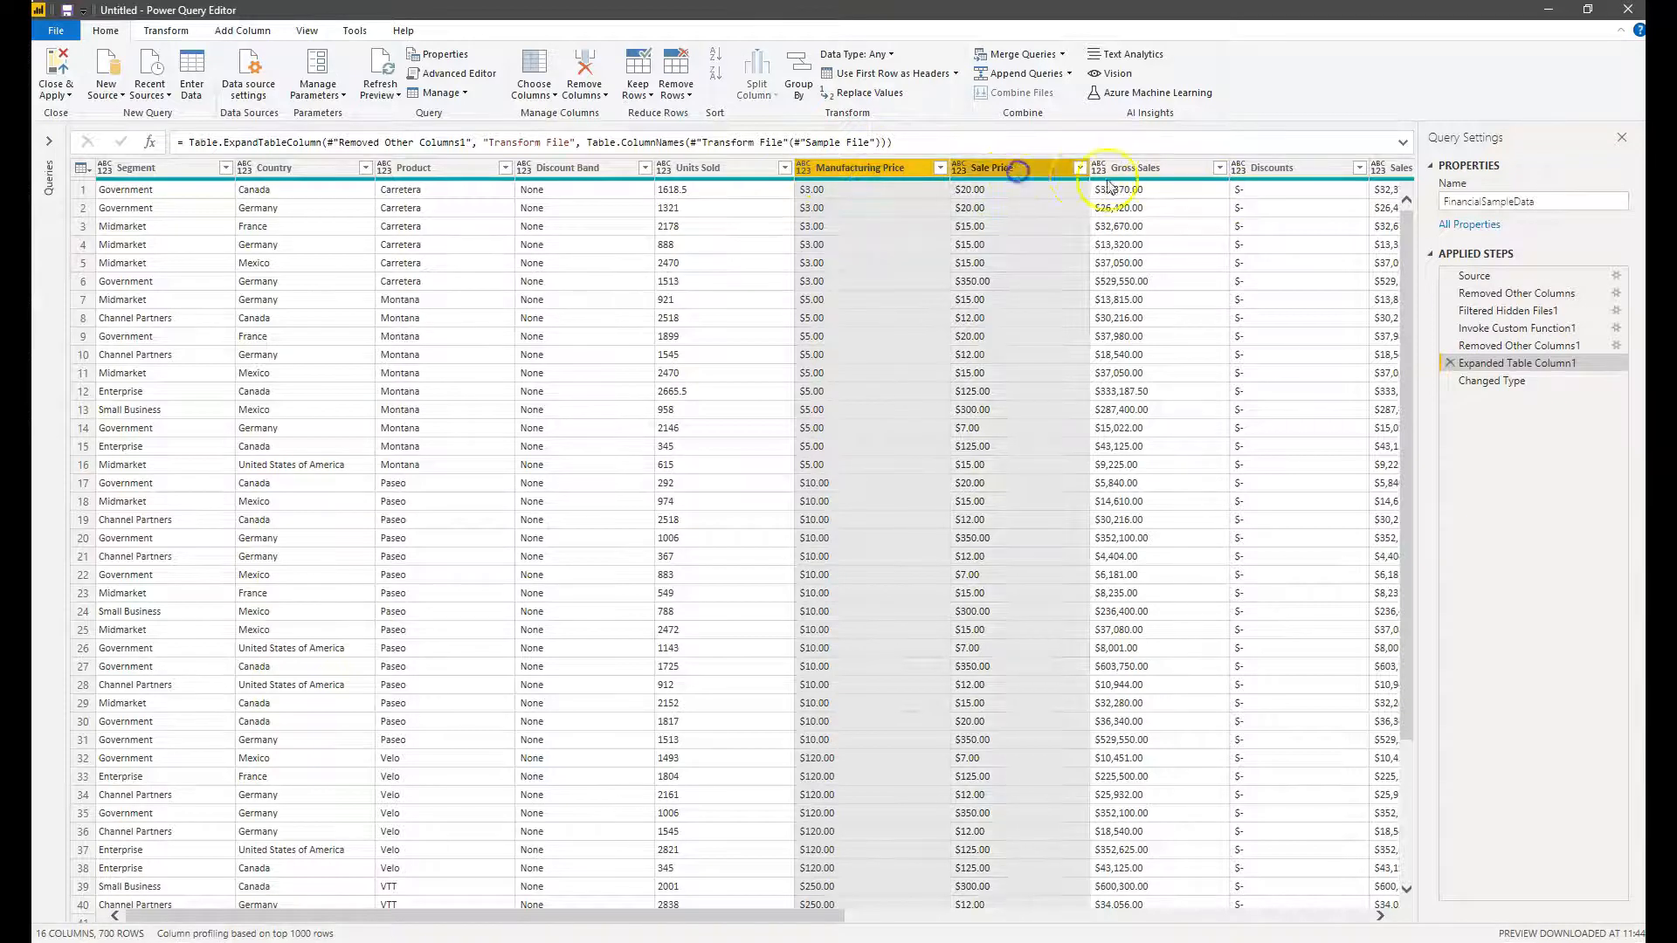
ctrl+click(1147, 169)
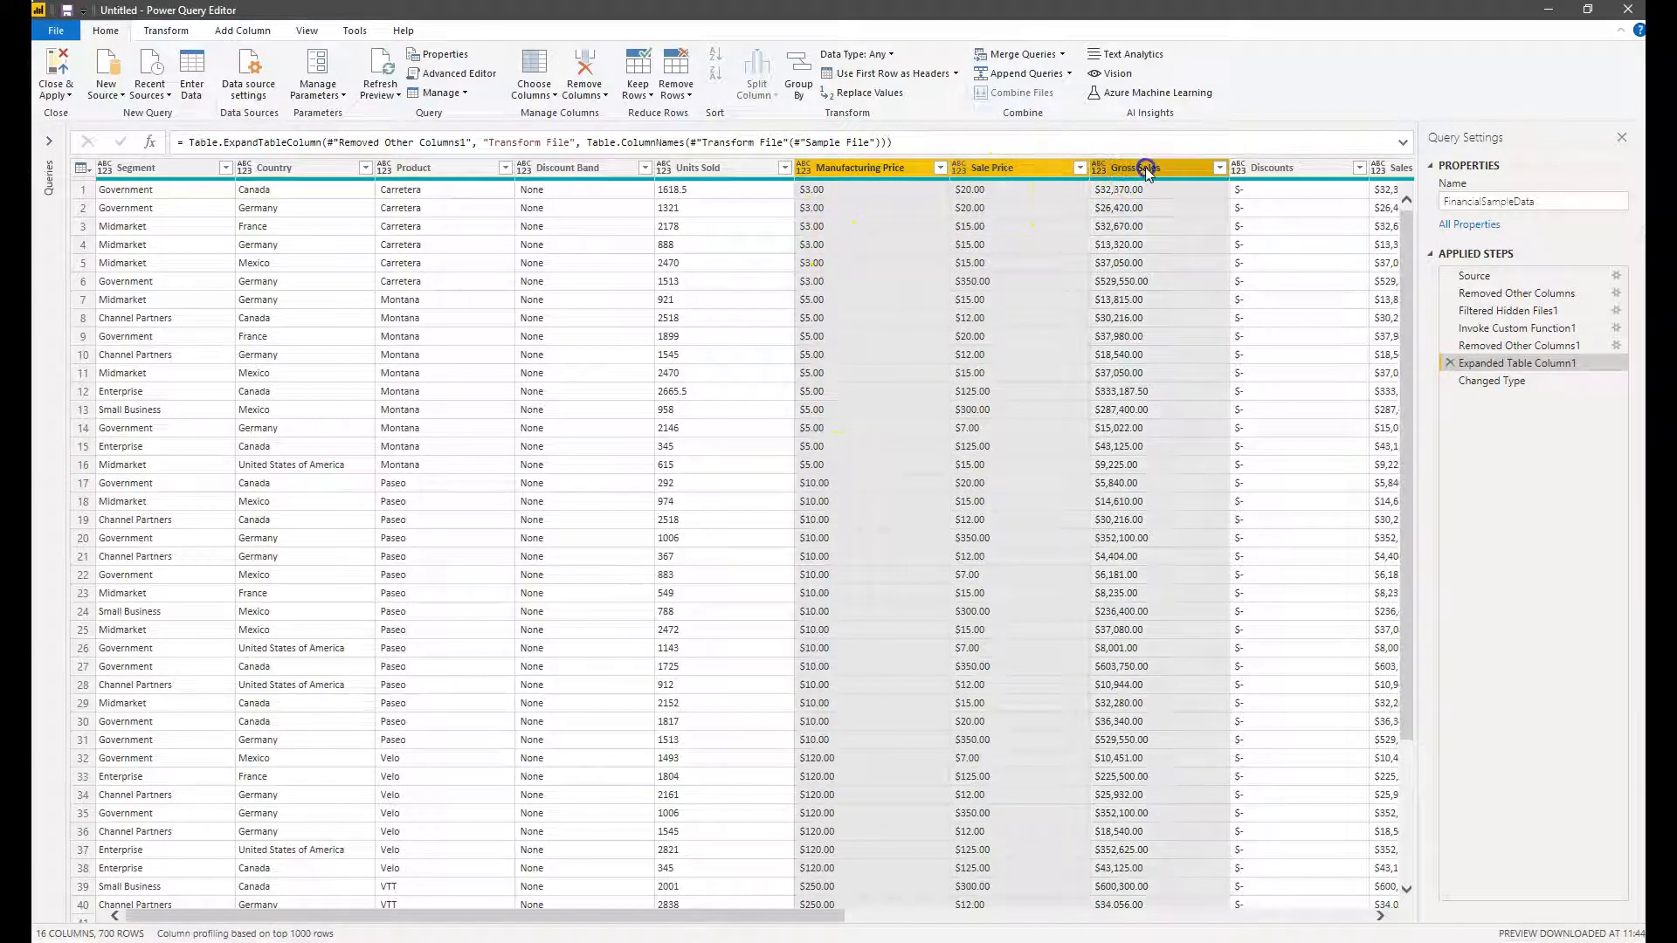
drag(816, 923, 1263, 896)
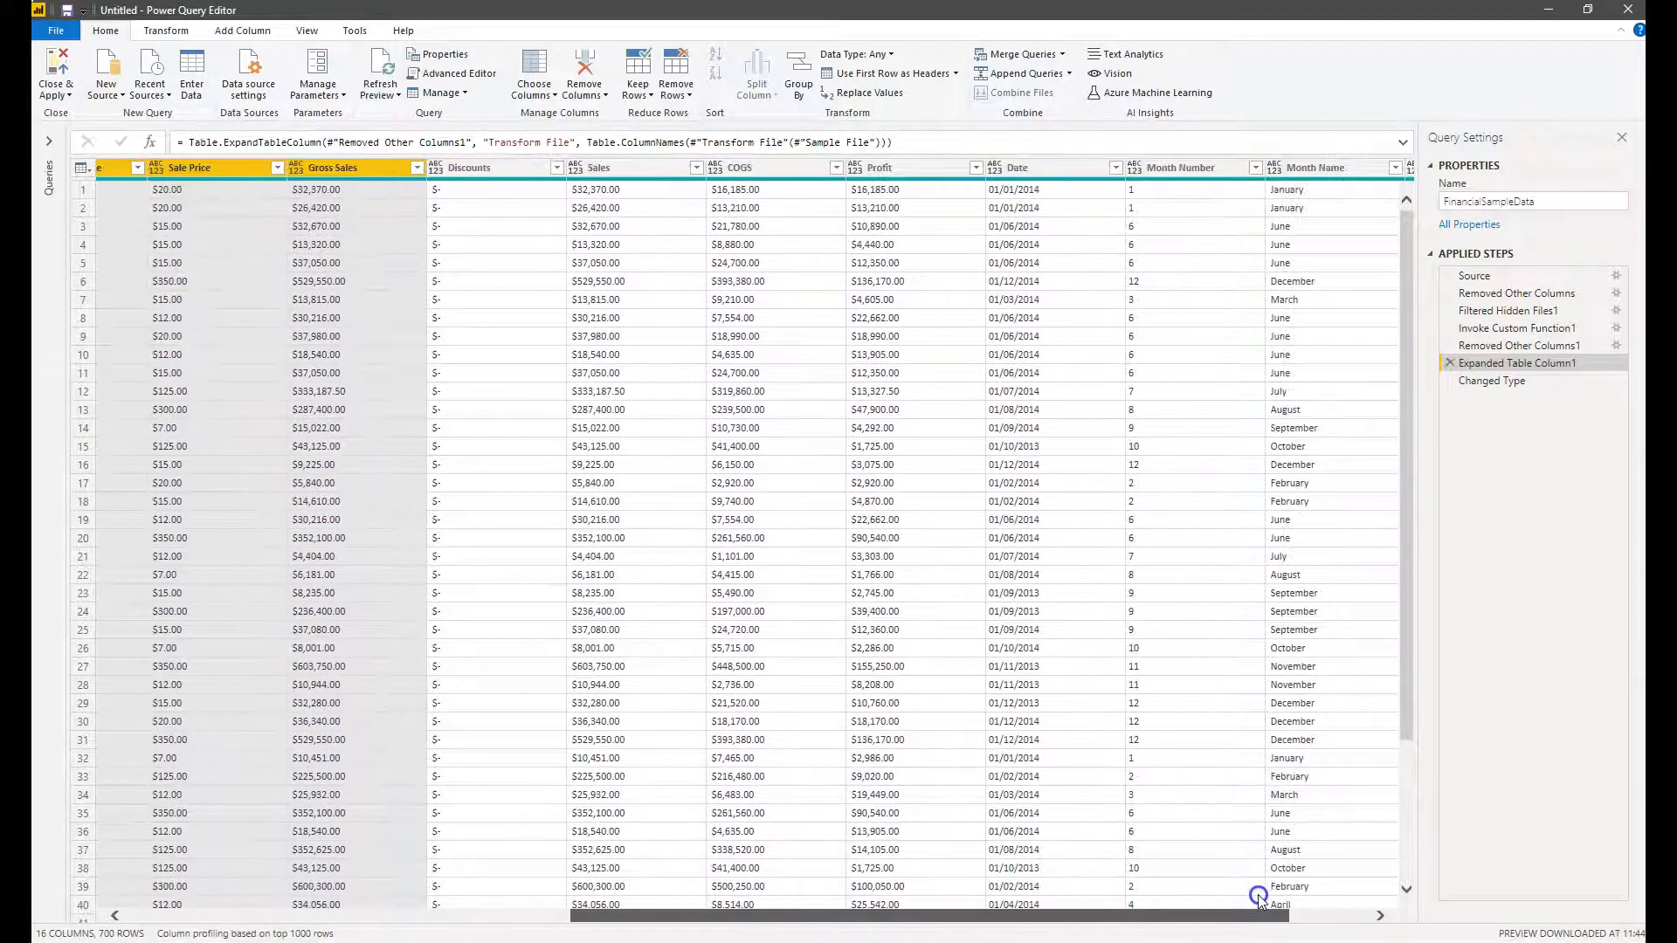
ctrl+click(678, 167)
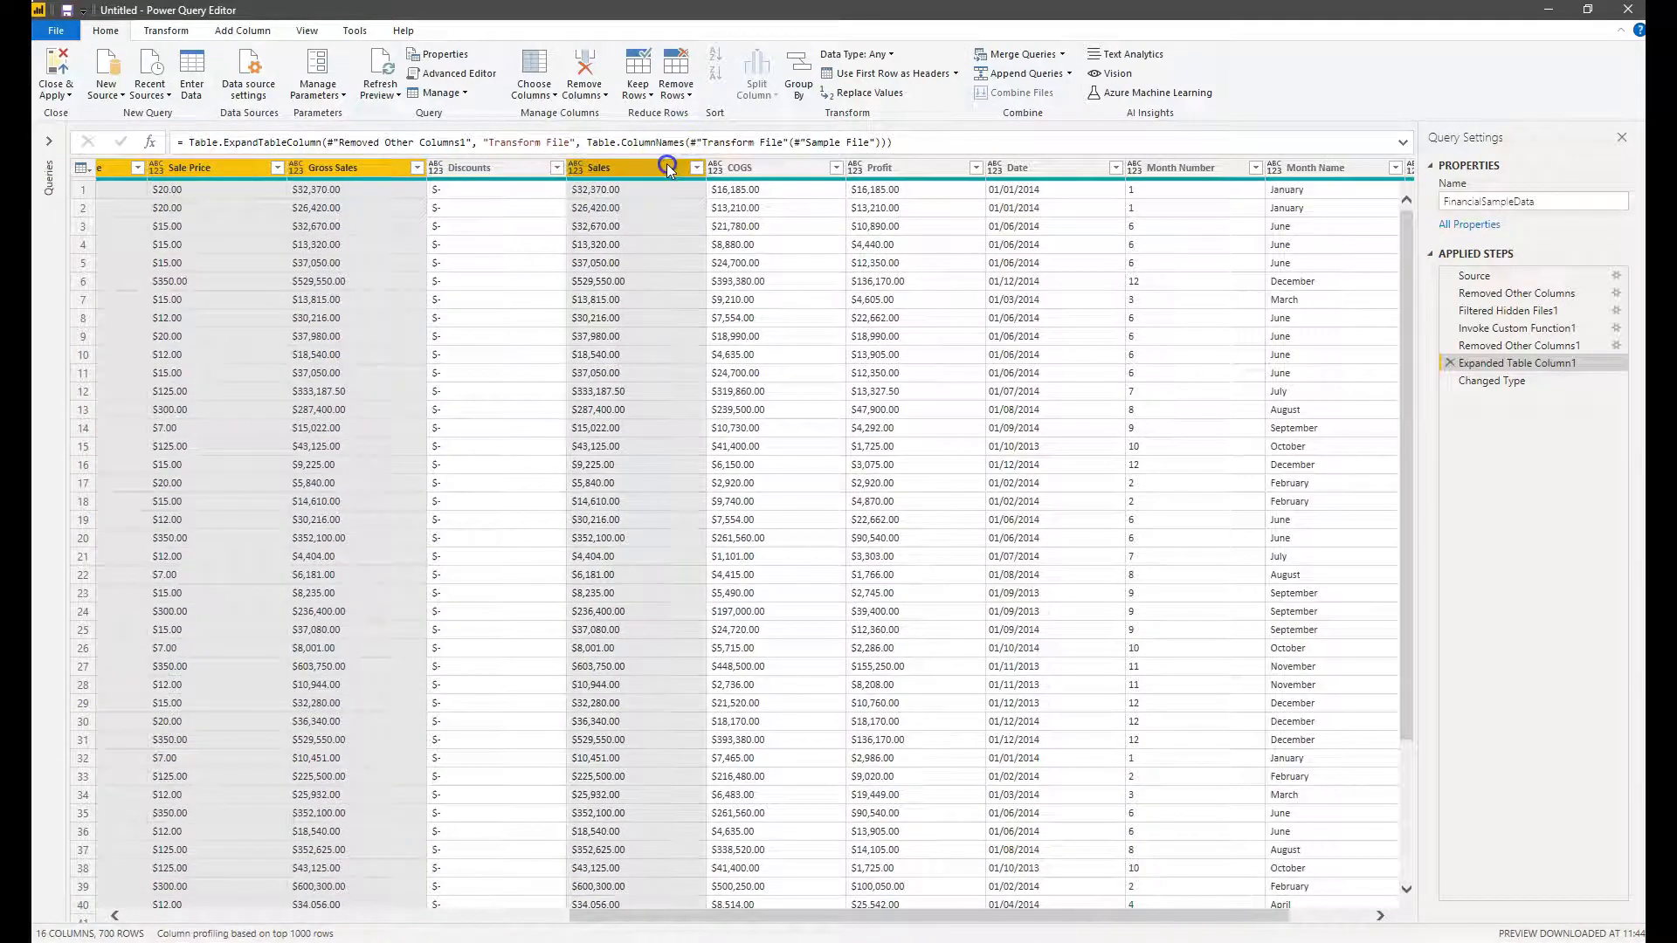
ctrl+click(791, 168)
ctrl+click(899, 168)
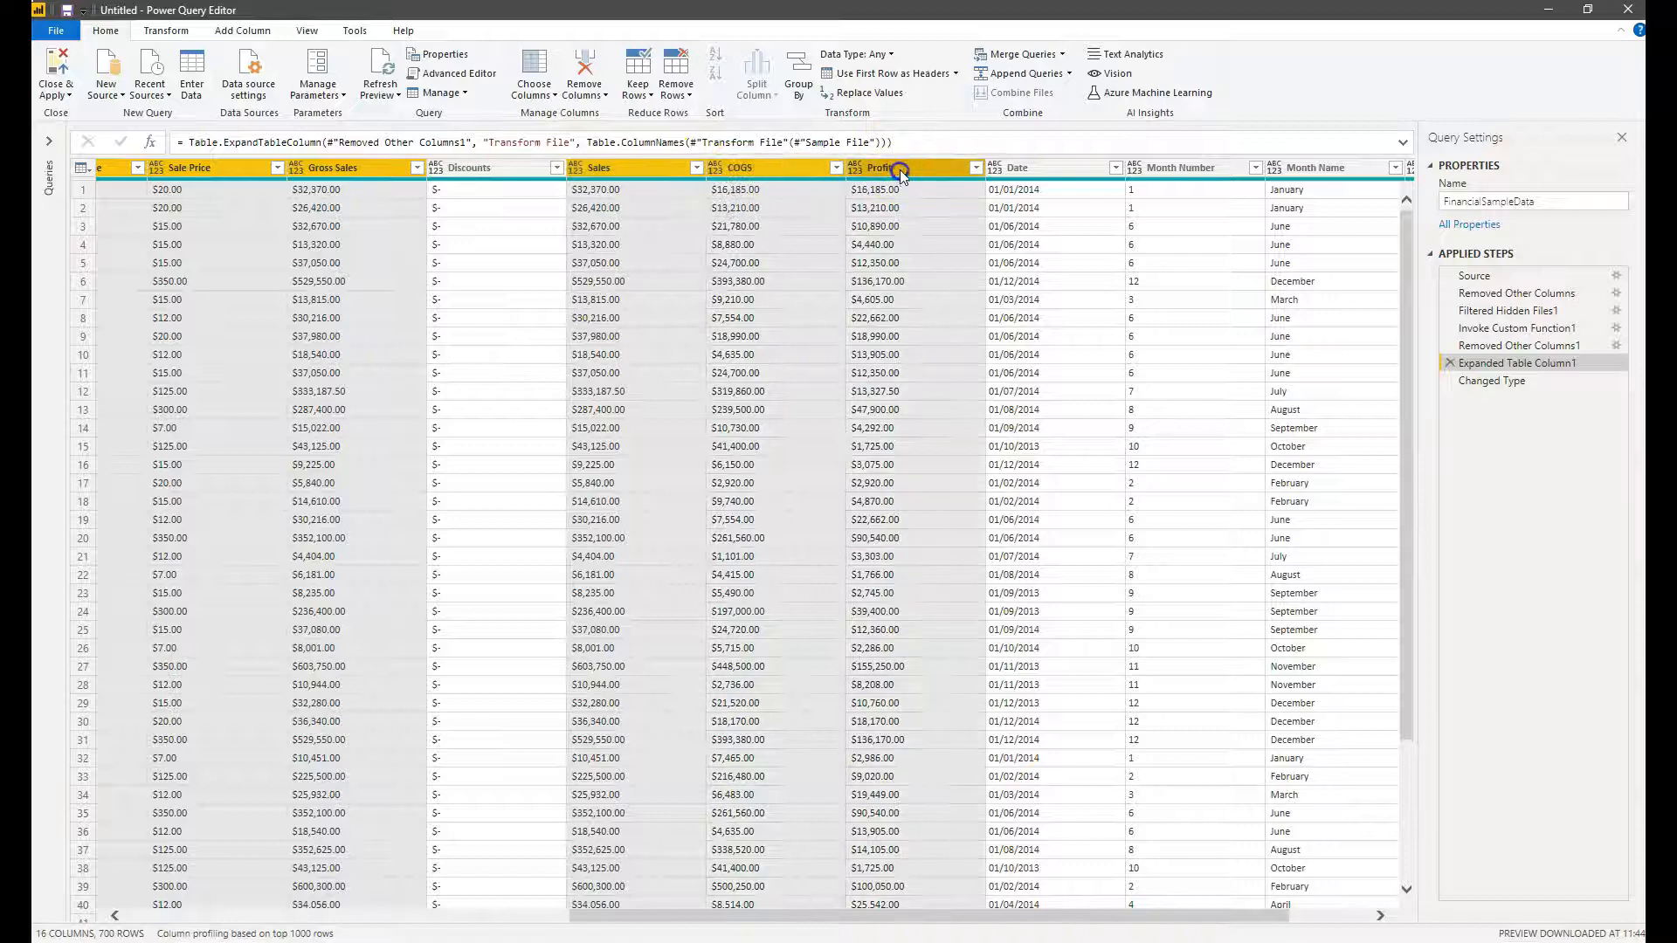
ctrl+click(1044, 168)
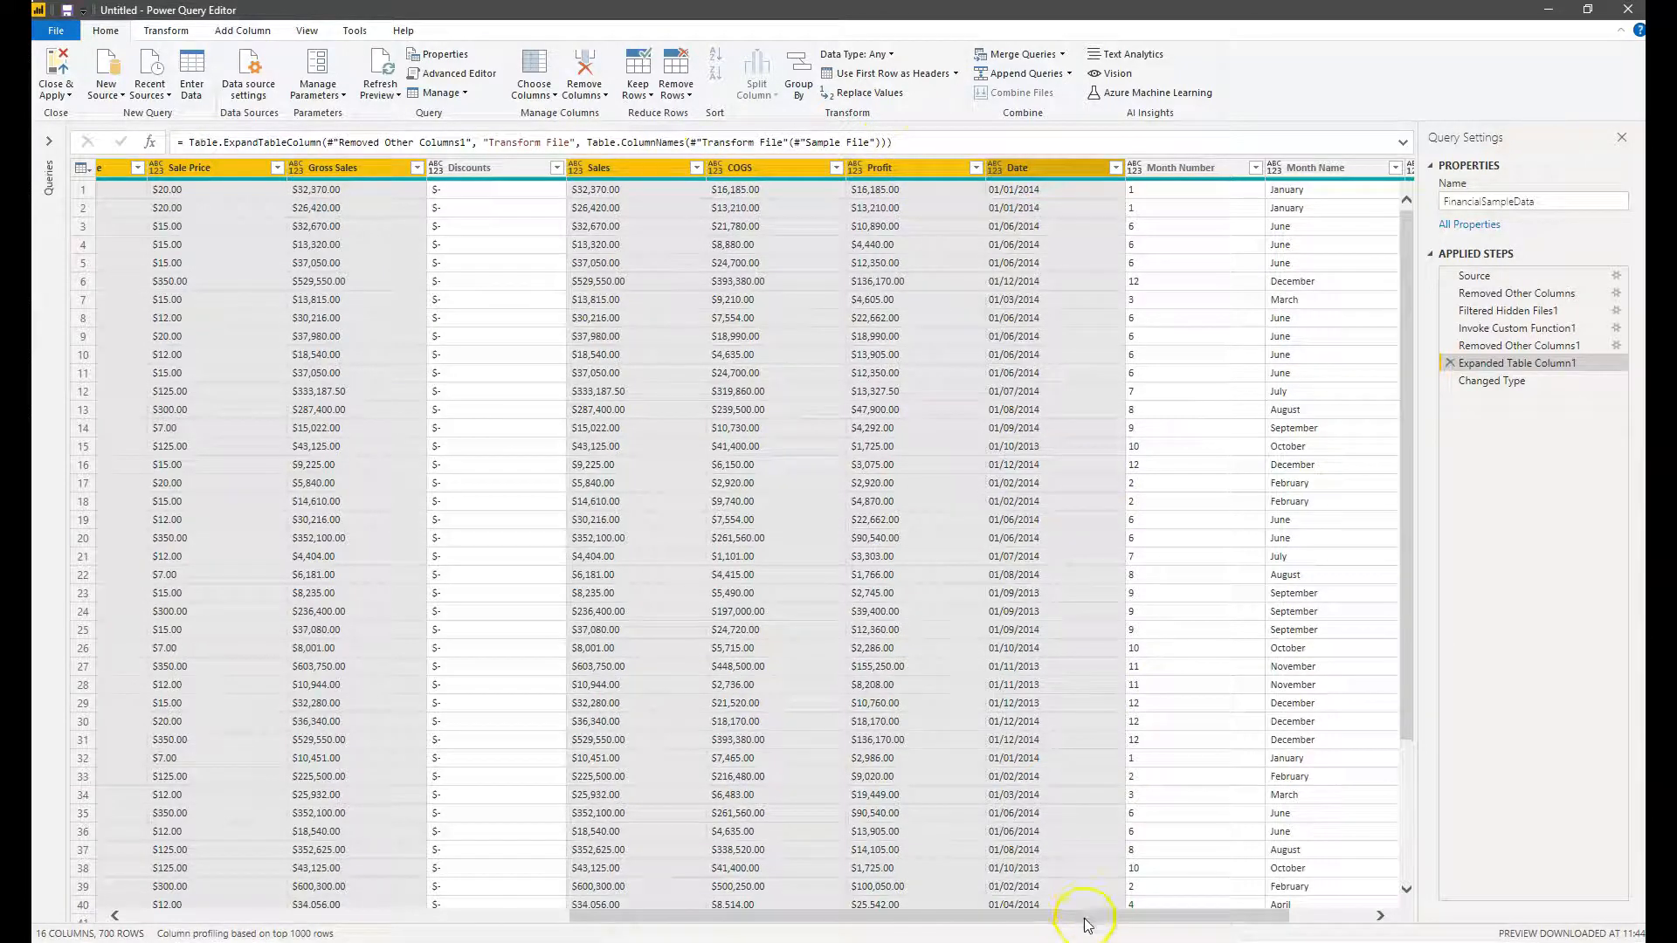
drag(1085, 924, 1207, 895)
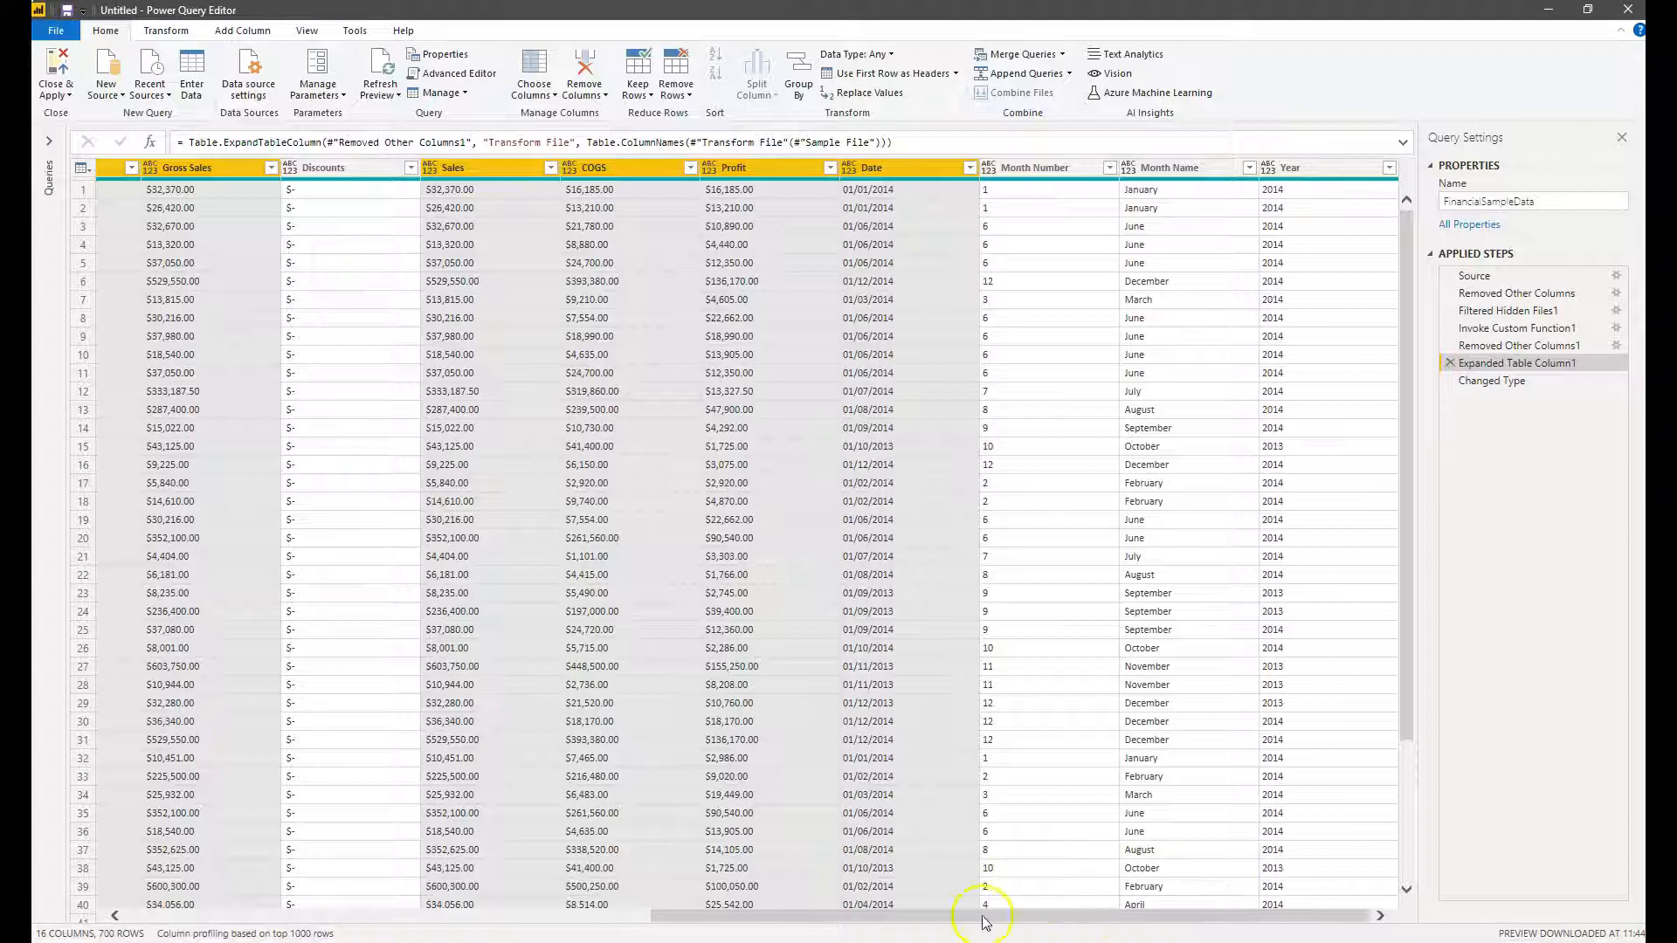
drag(1085, 912, 885, 932)
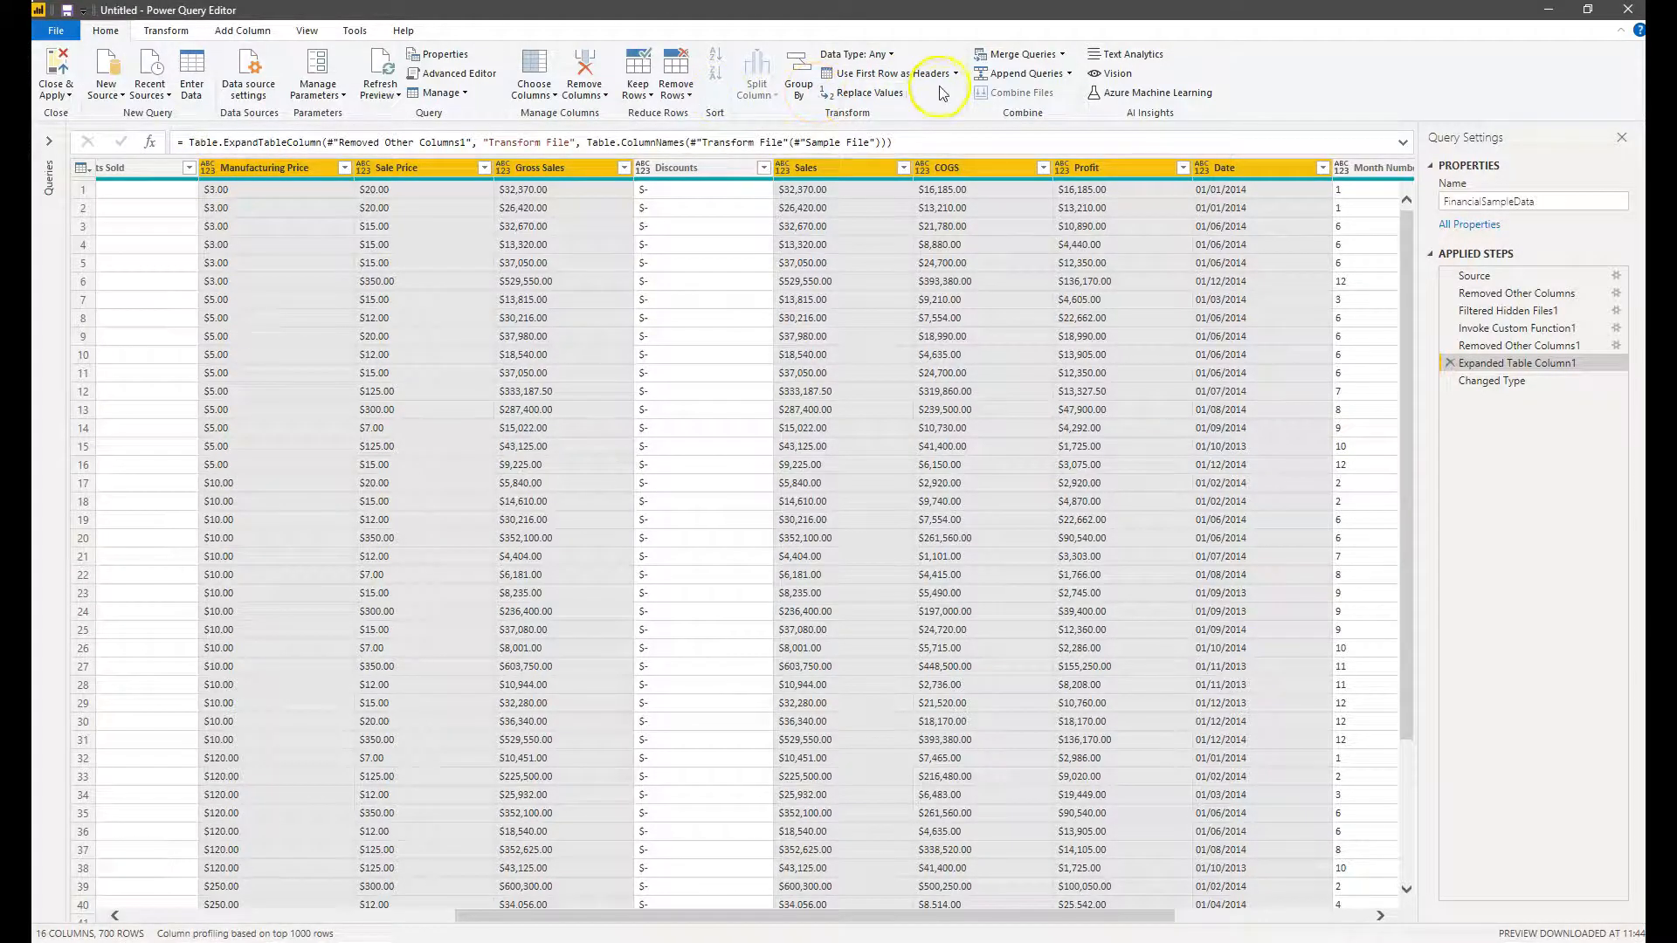
Insert a Replace Values step before Changed Type that replaces $ with nothing in the selected columns
click(870, 94)
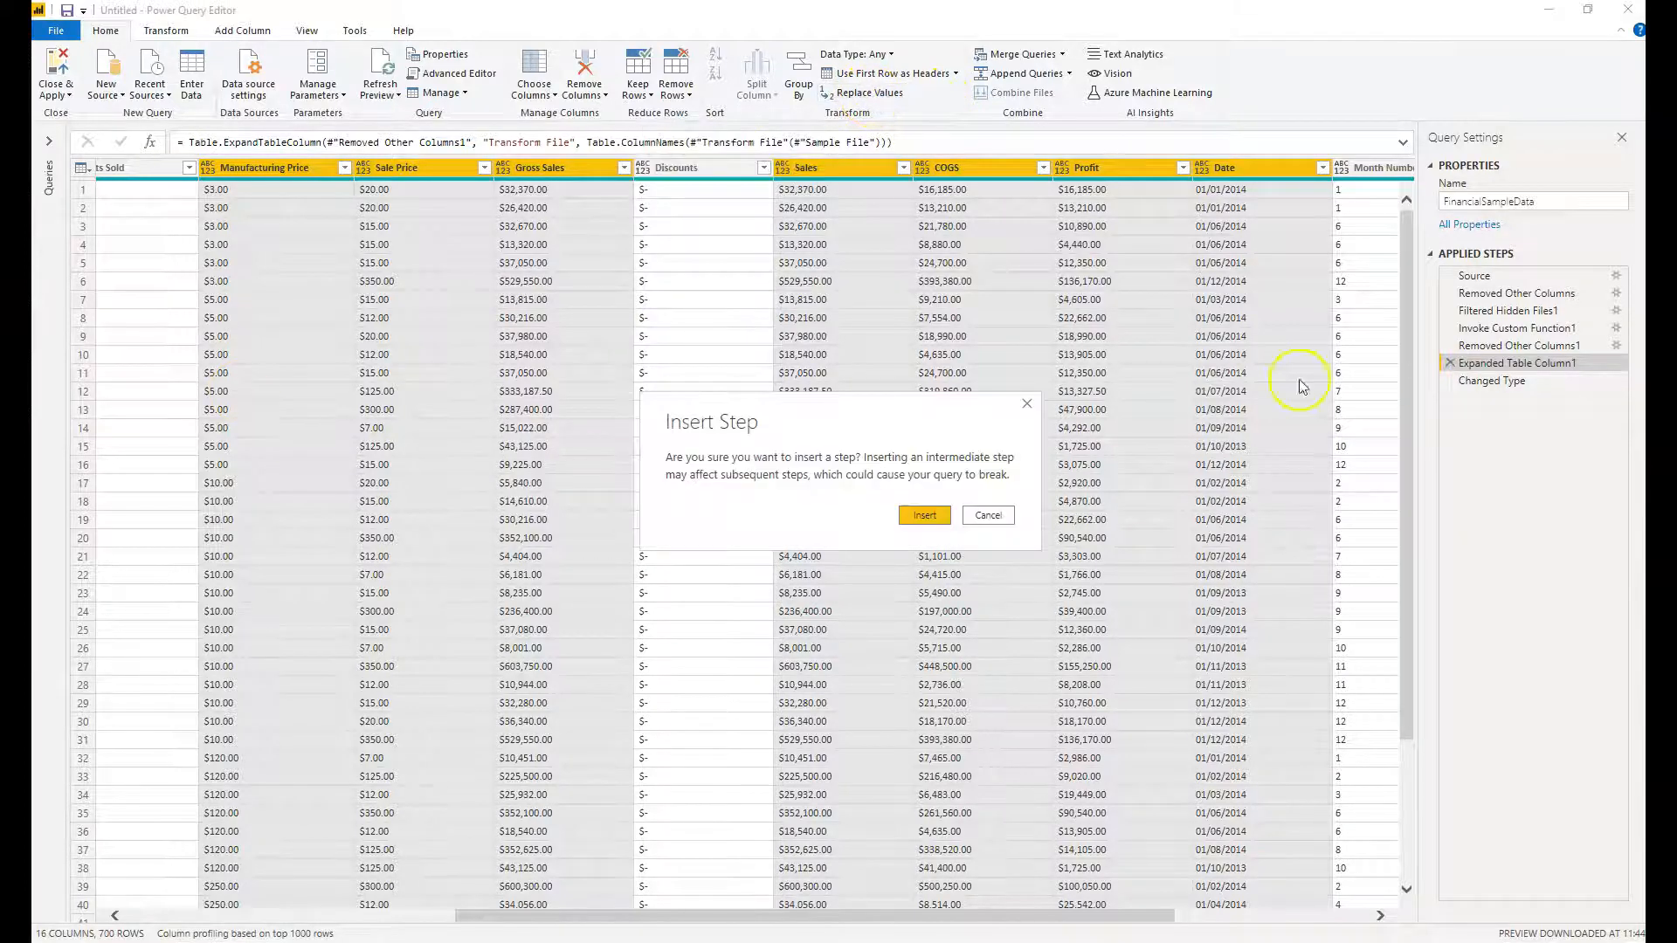
click(924, 515)
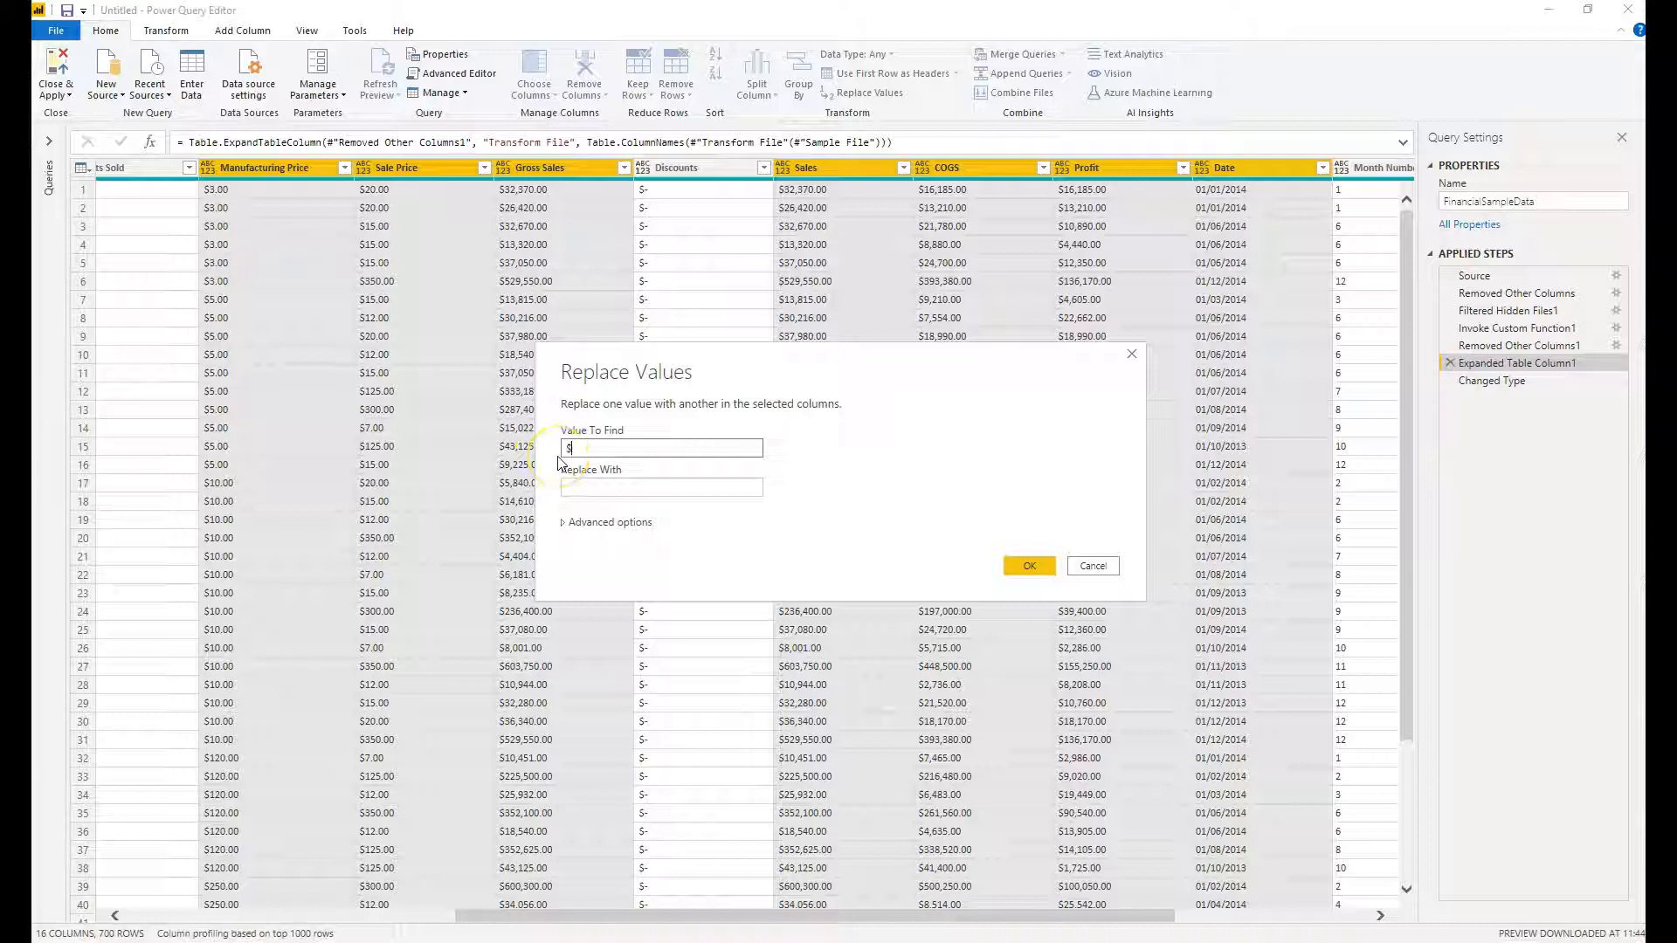
click(636, 486)
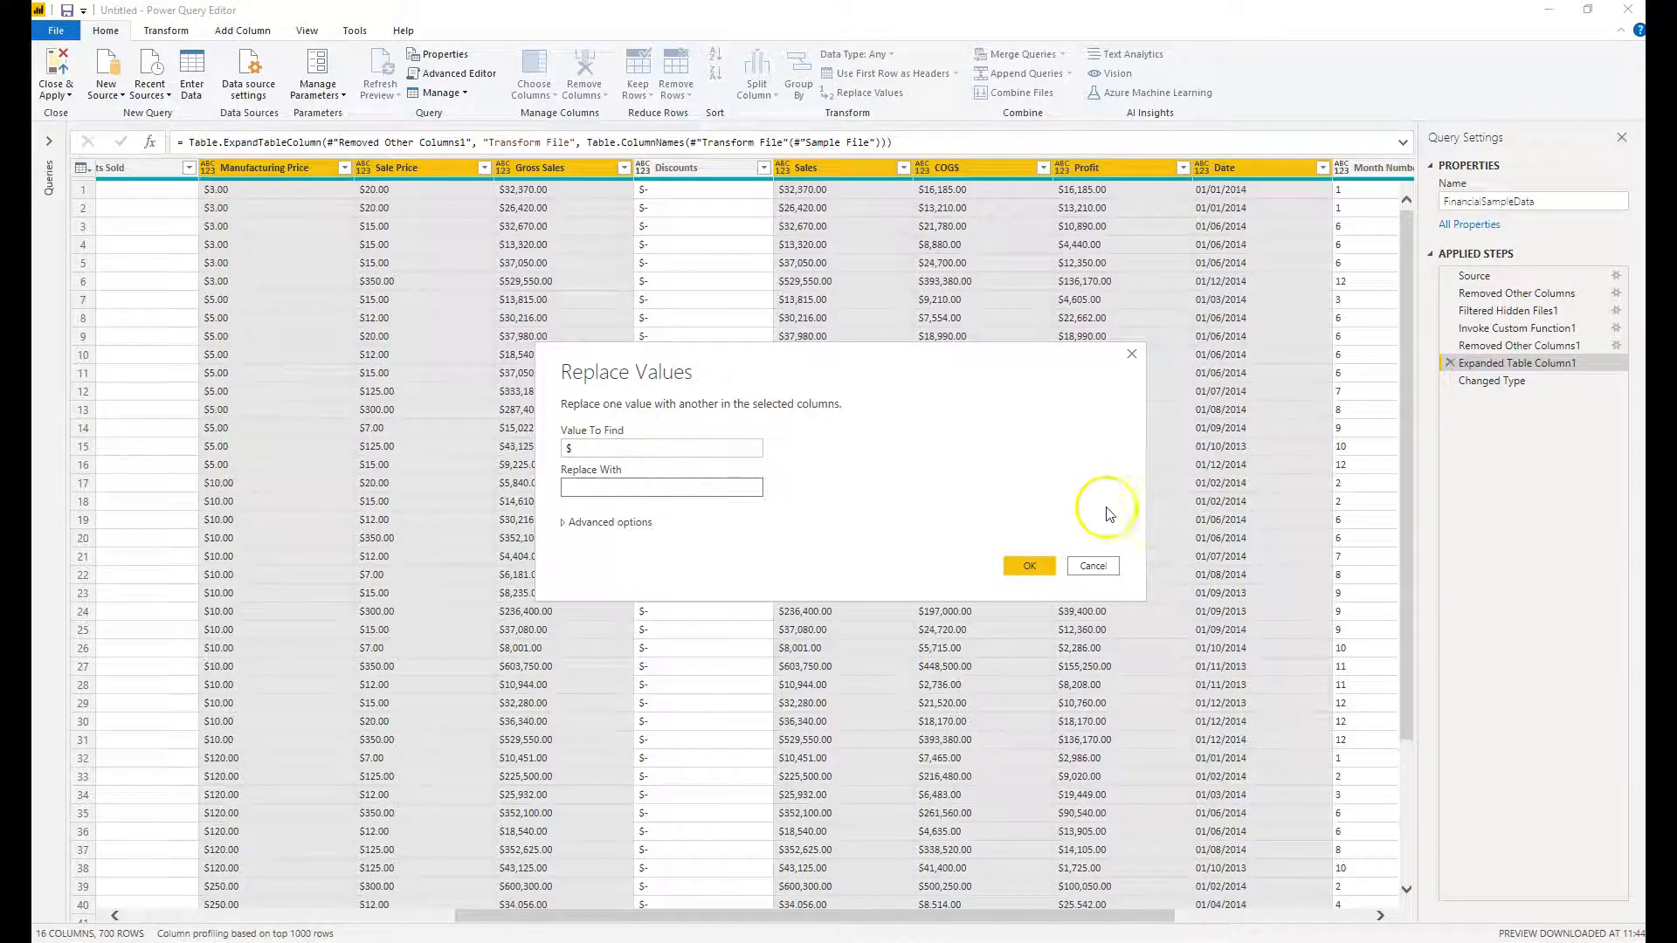
click(1029, 565)
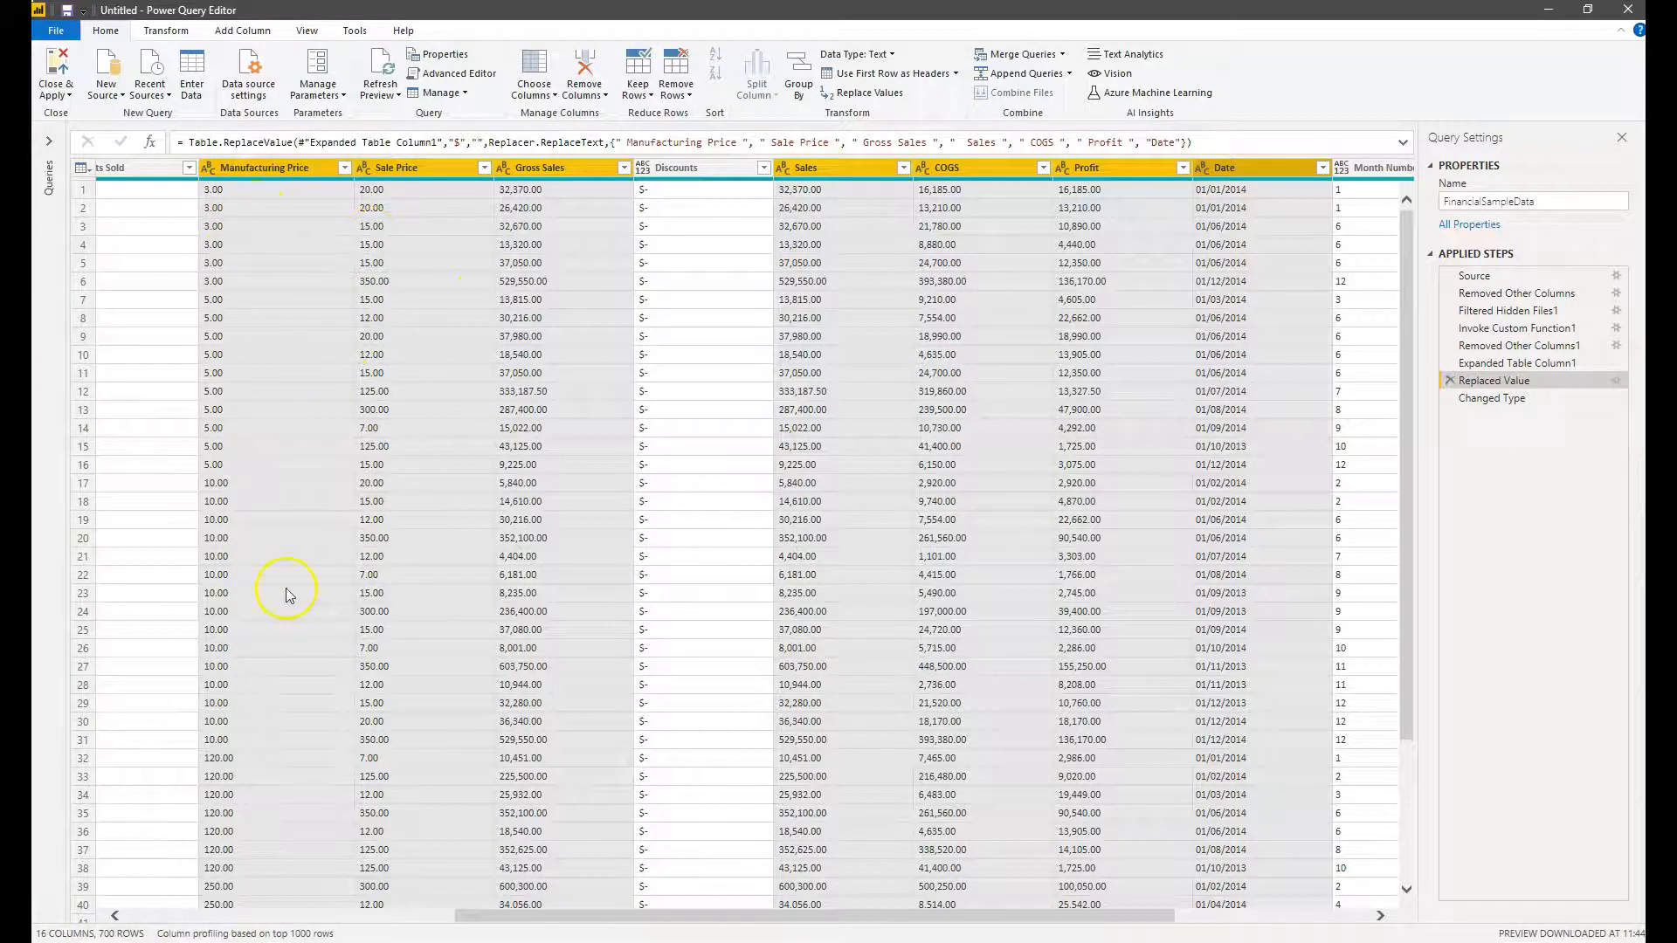
Check the Changed Type result and remove "Date" from the column list in the Replaced Value formula
click(1520, 400)
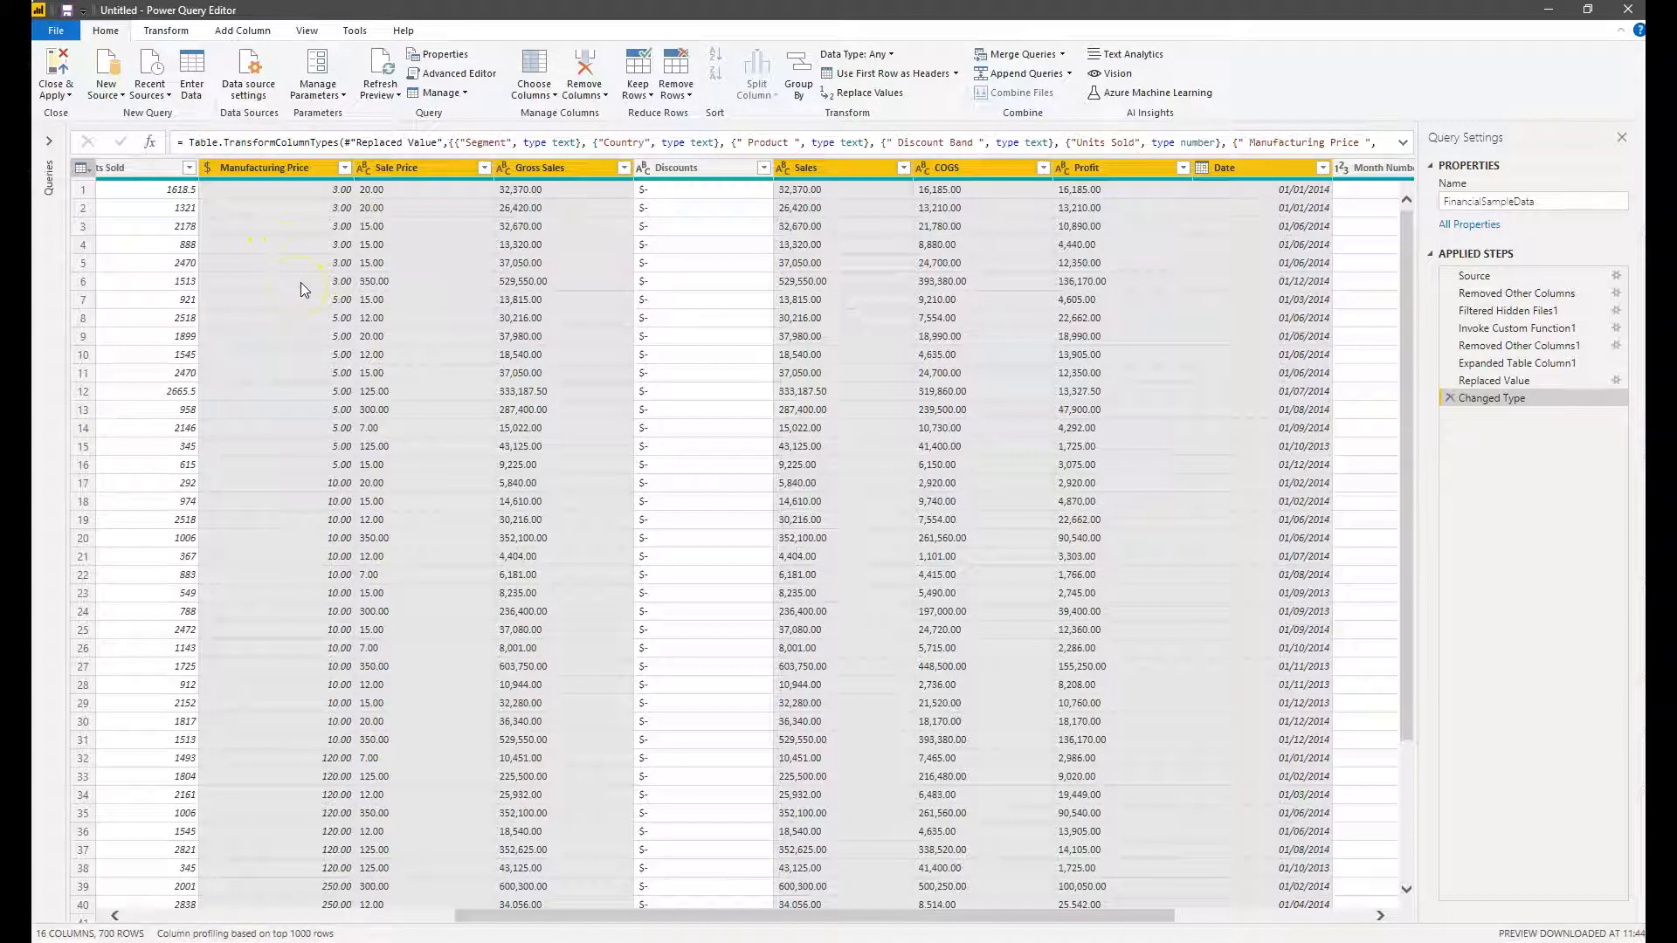
click(275, 179)
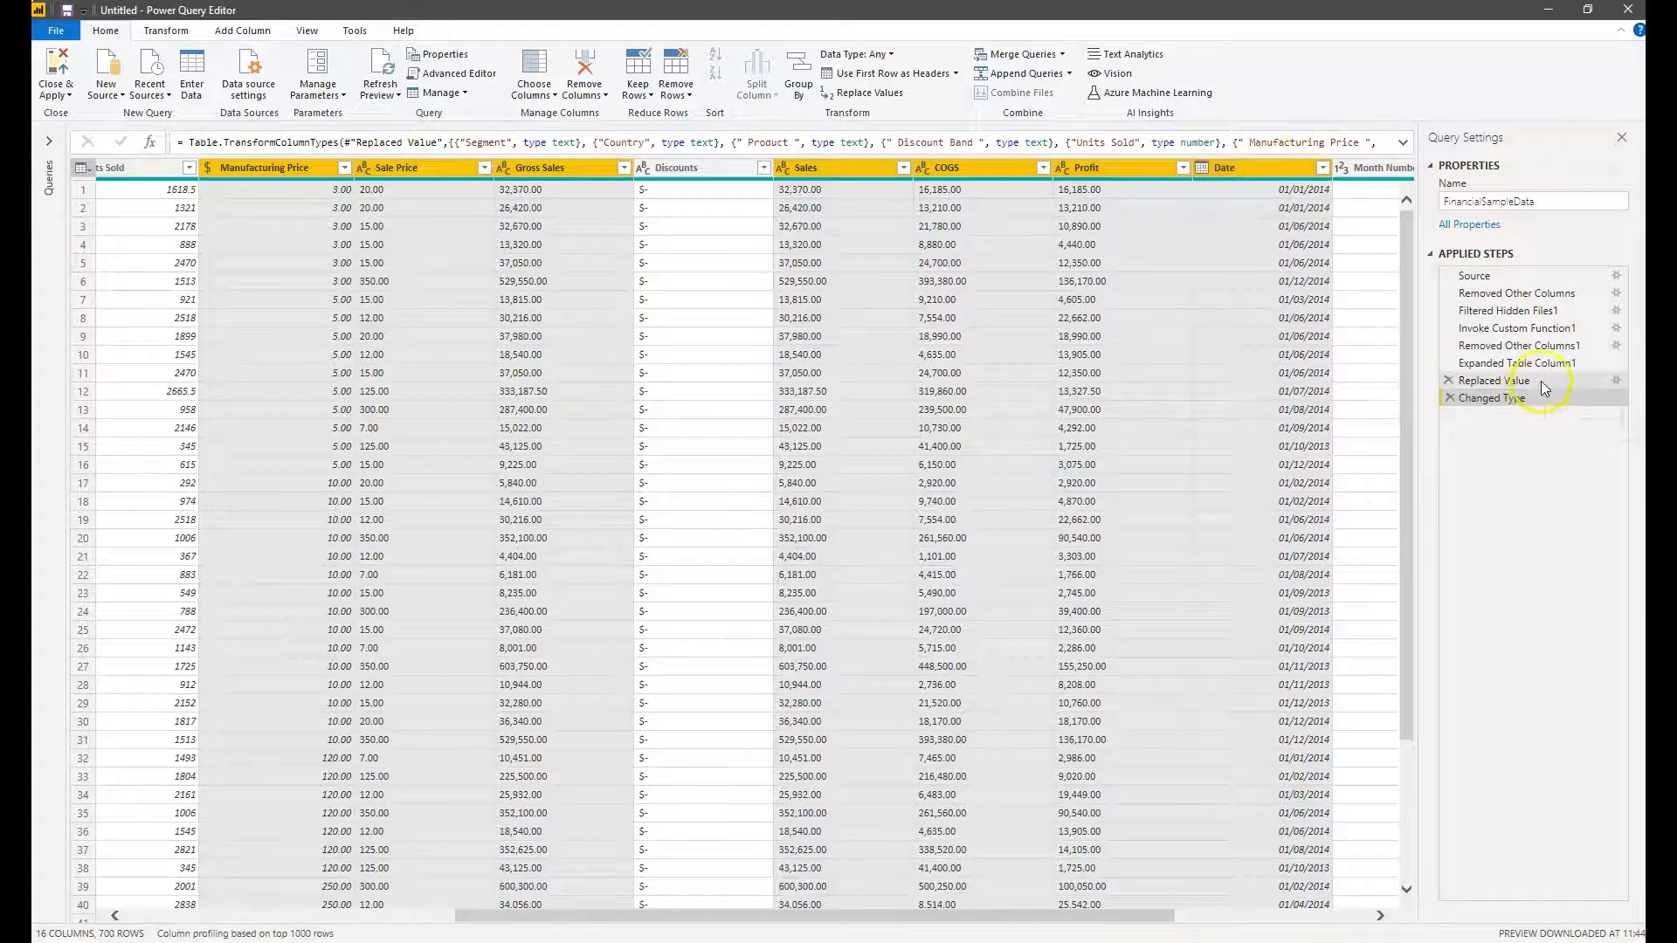
click(1269, 142)
click(1560, 384)
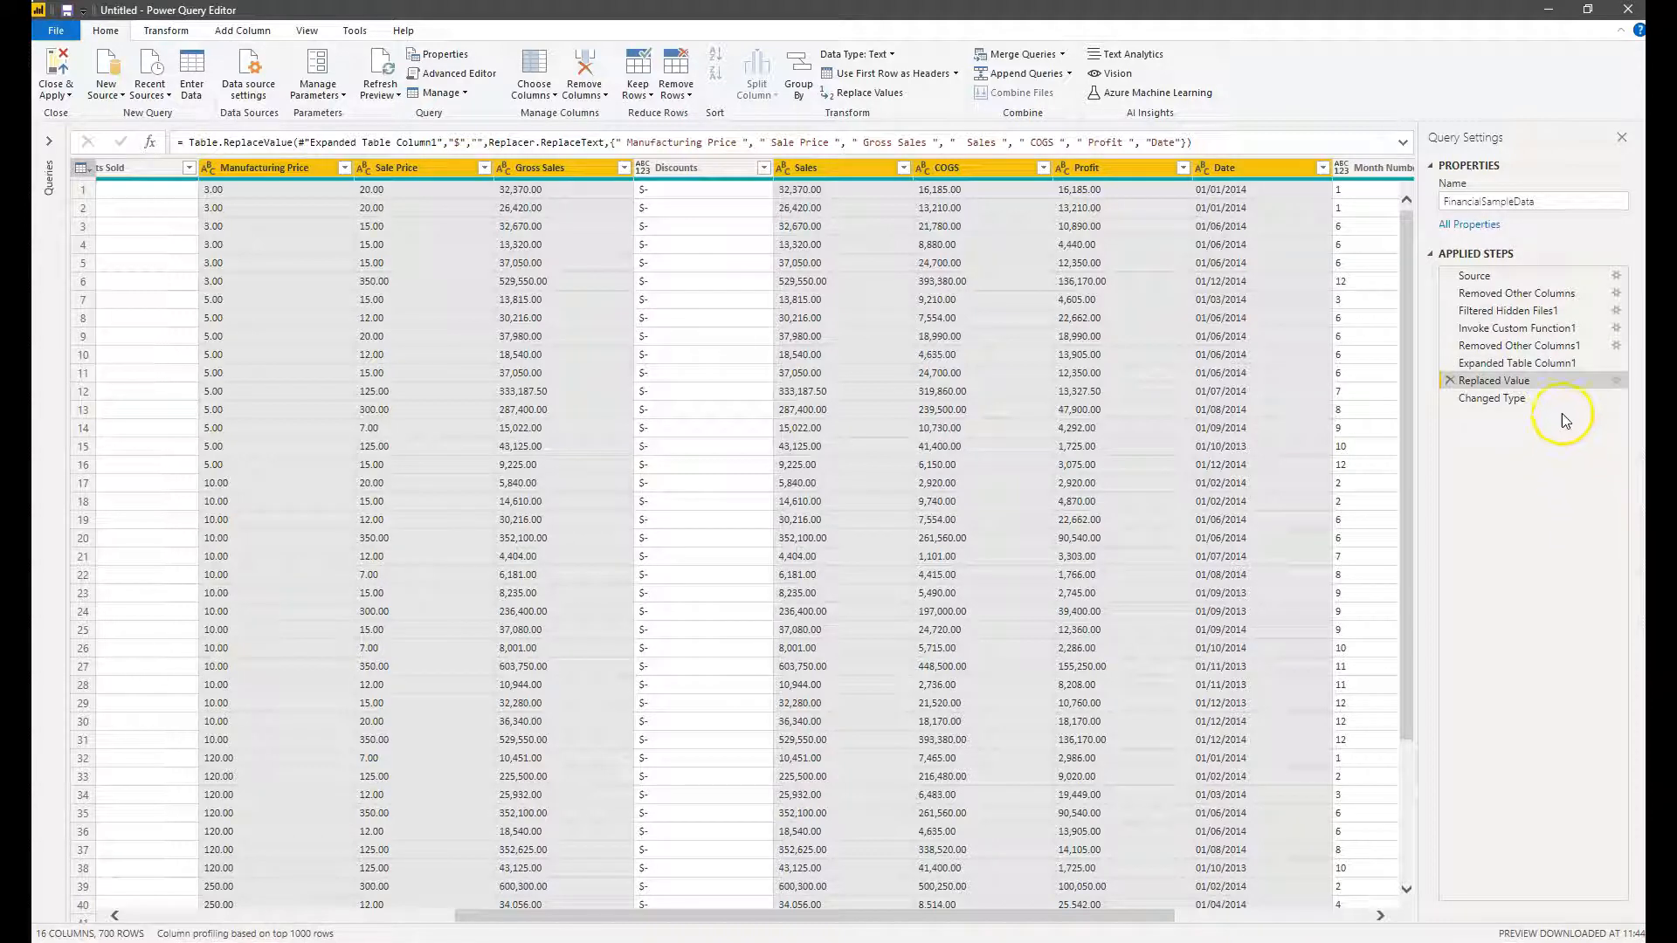
drag(1134, 142, 1179, 142)
key(BackSpace)
key(Return)
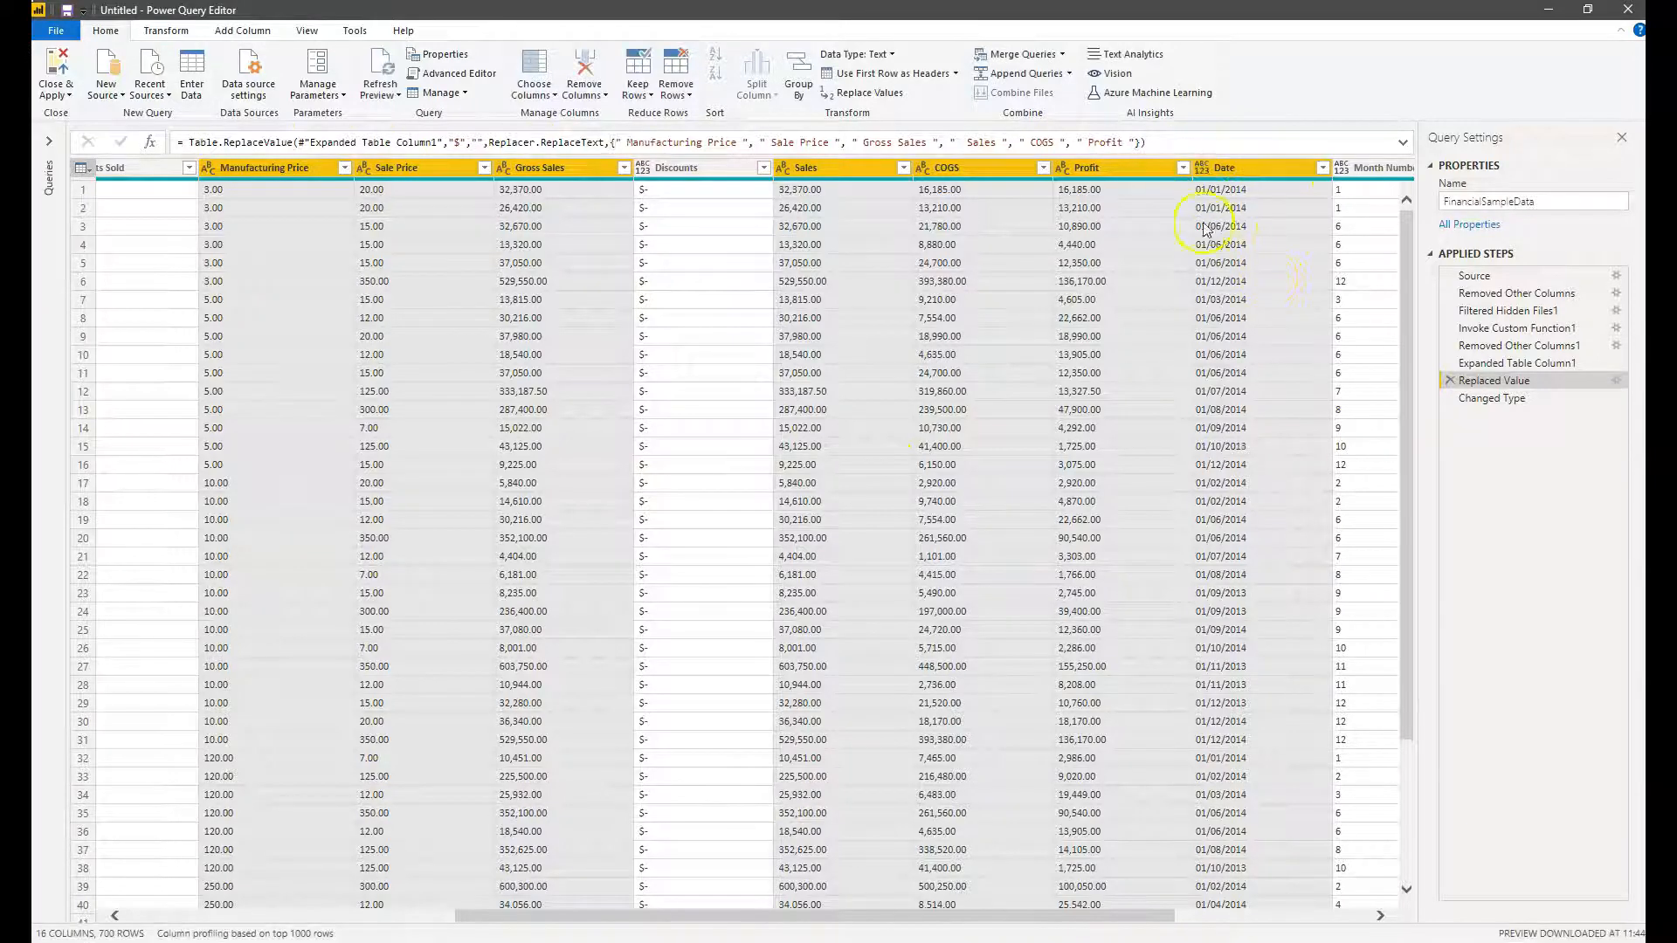
Deselect Date and set the remaining selected columns to Fixed decimal number in Changed Type, replacing the current conversion
ctrl+click(1279, 169)
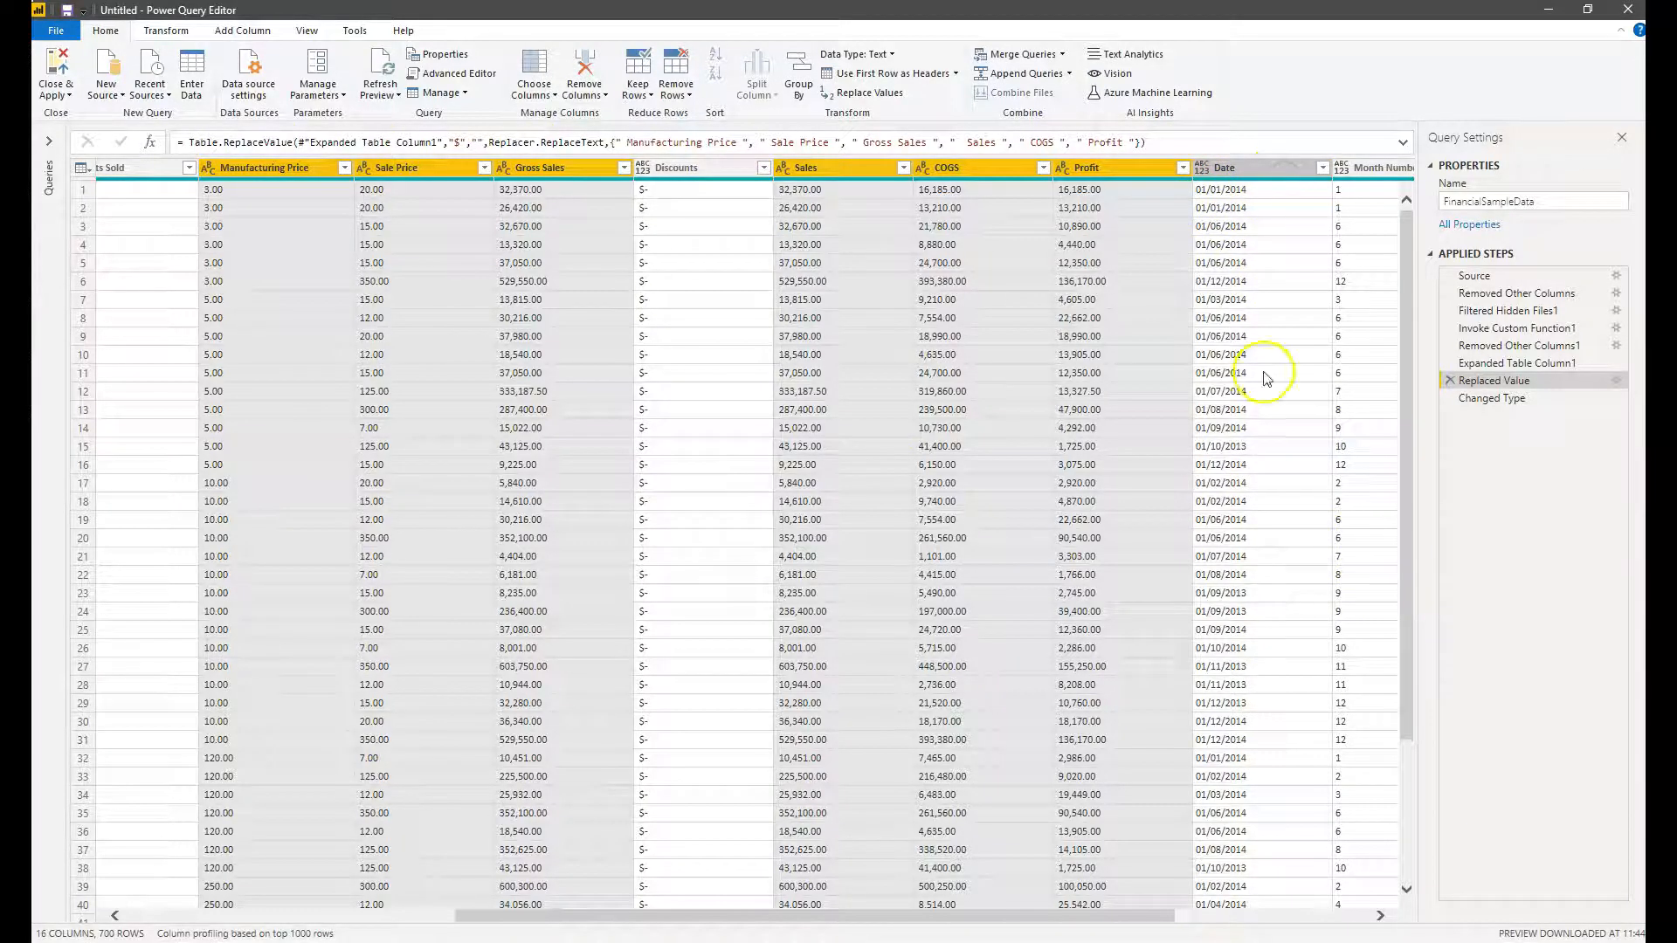
click(1559, 399)
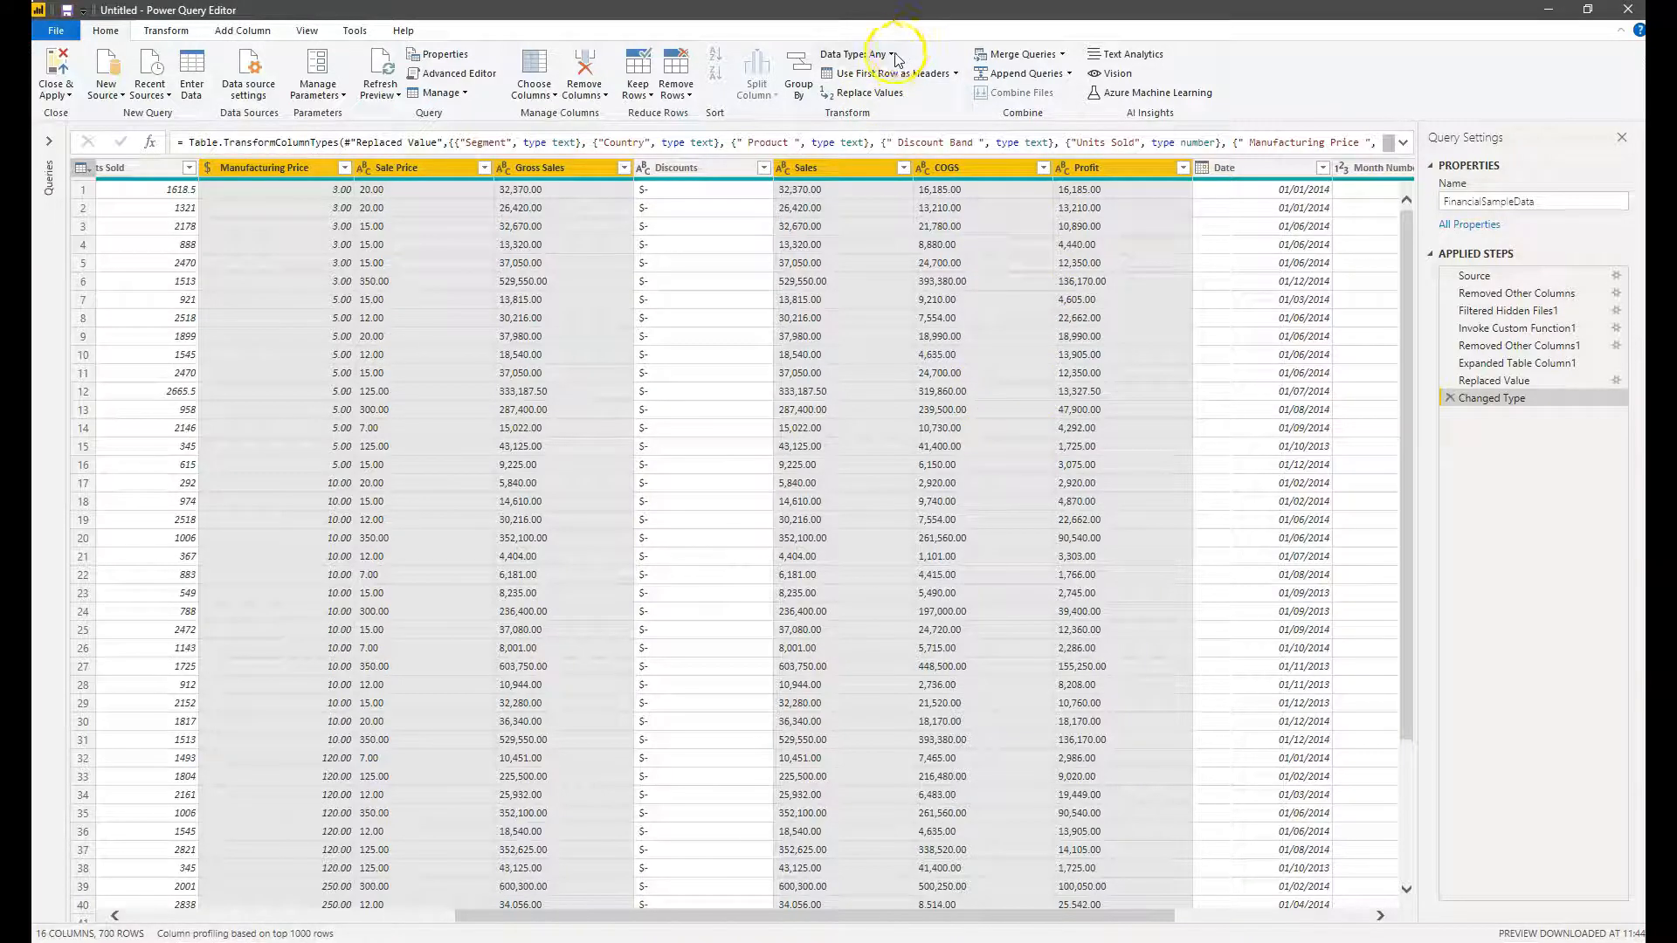
click(855, 54)
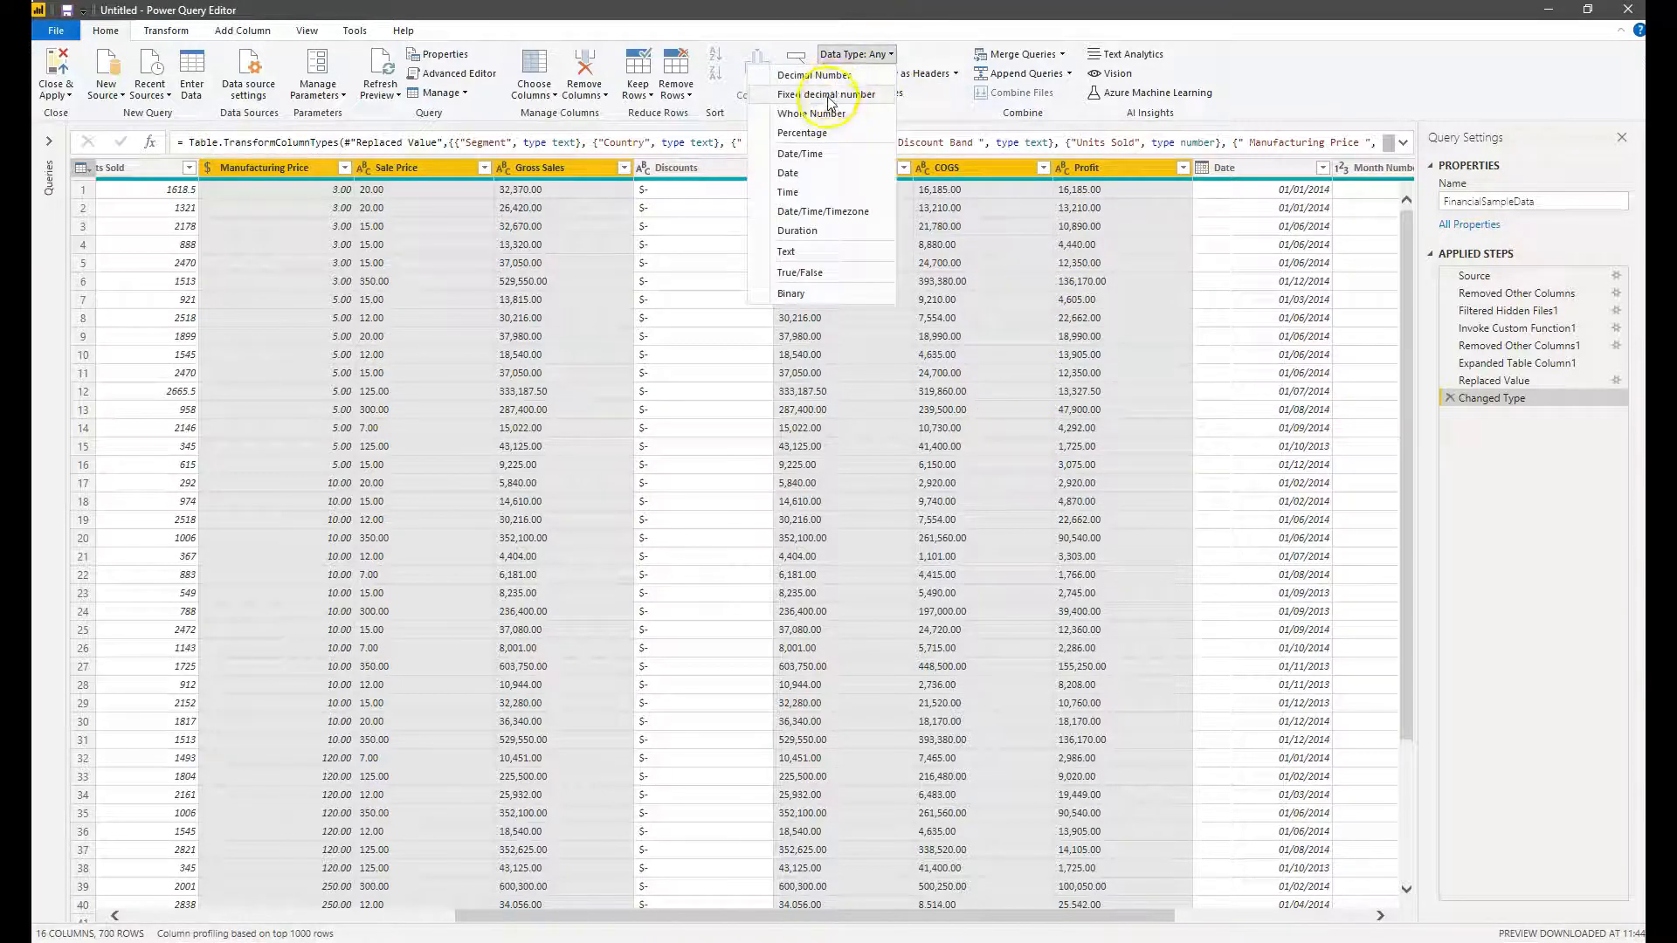
click(836, 128)
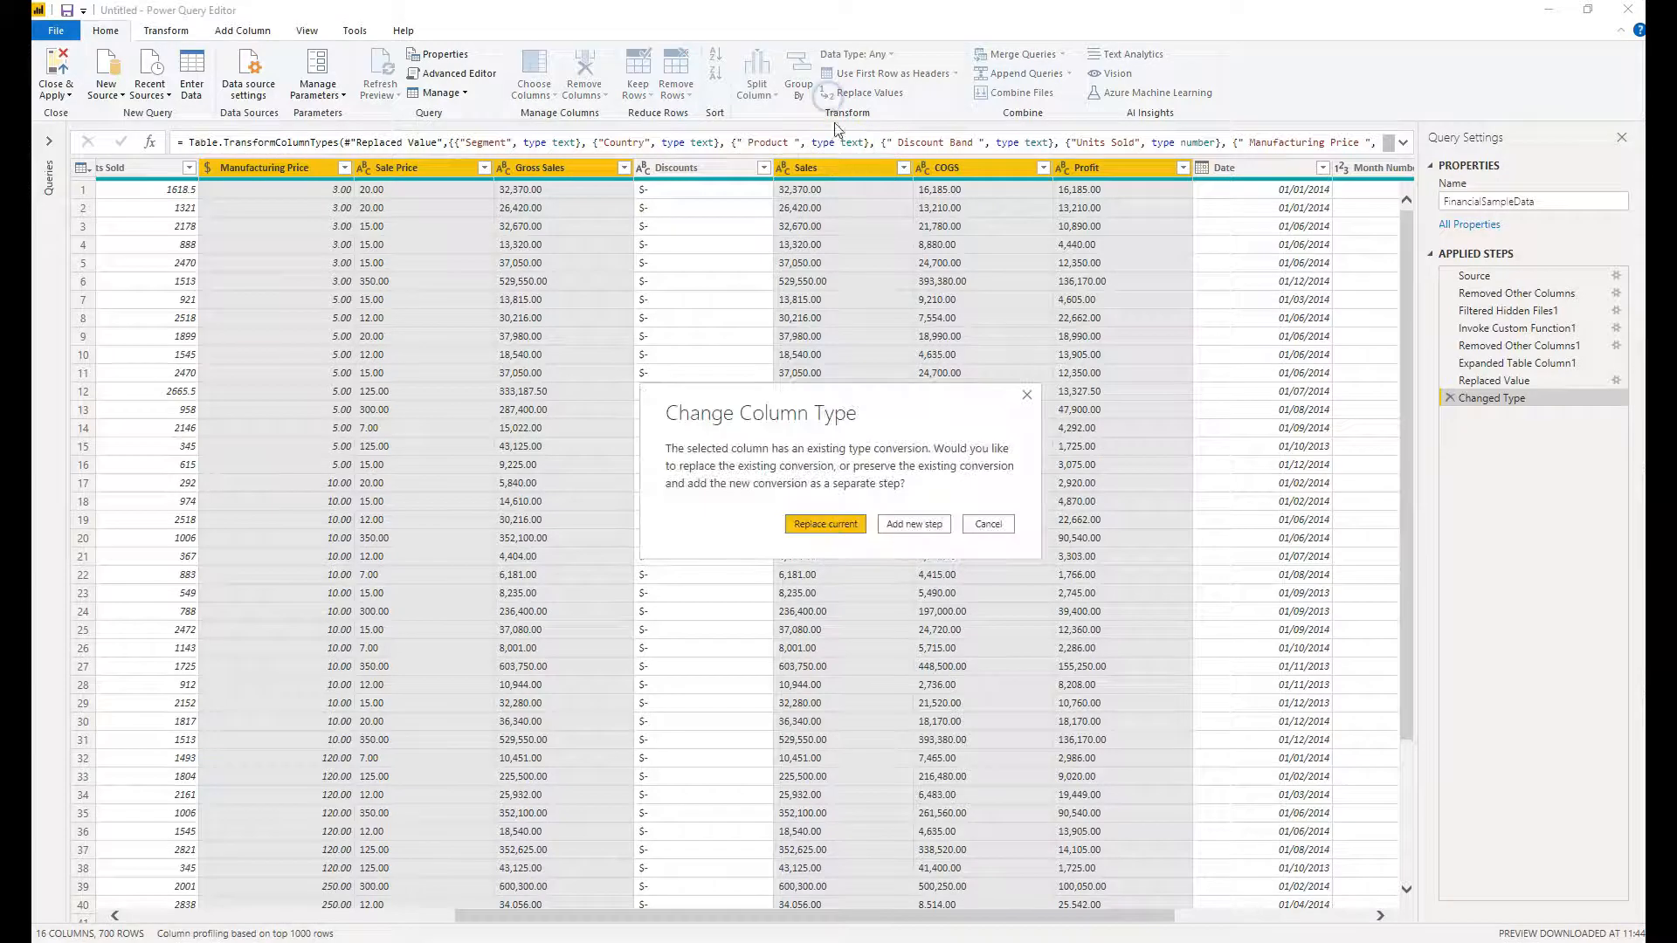
click(812, 527)
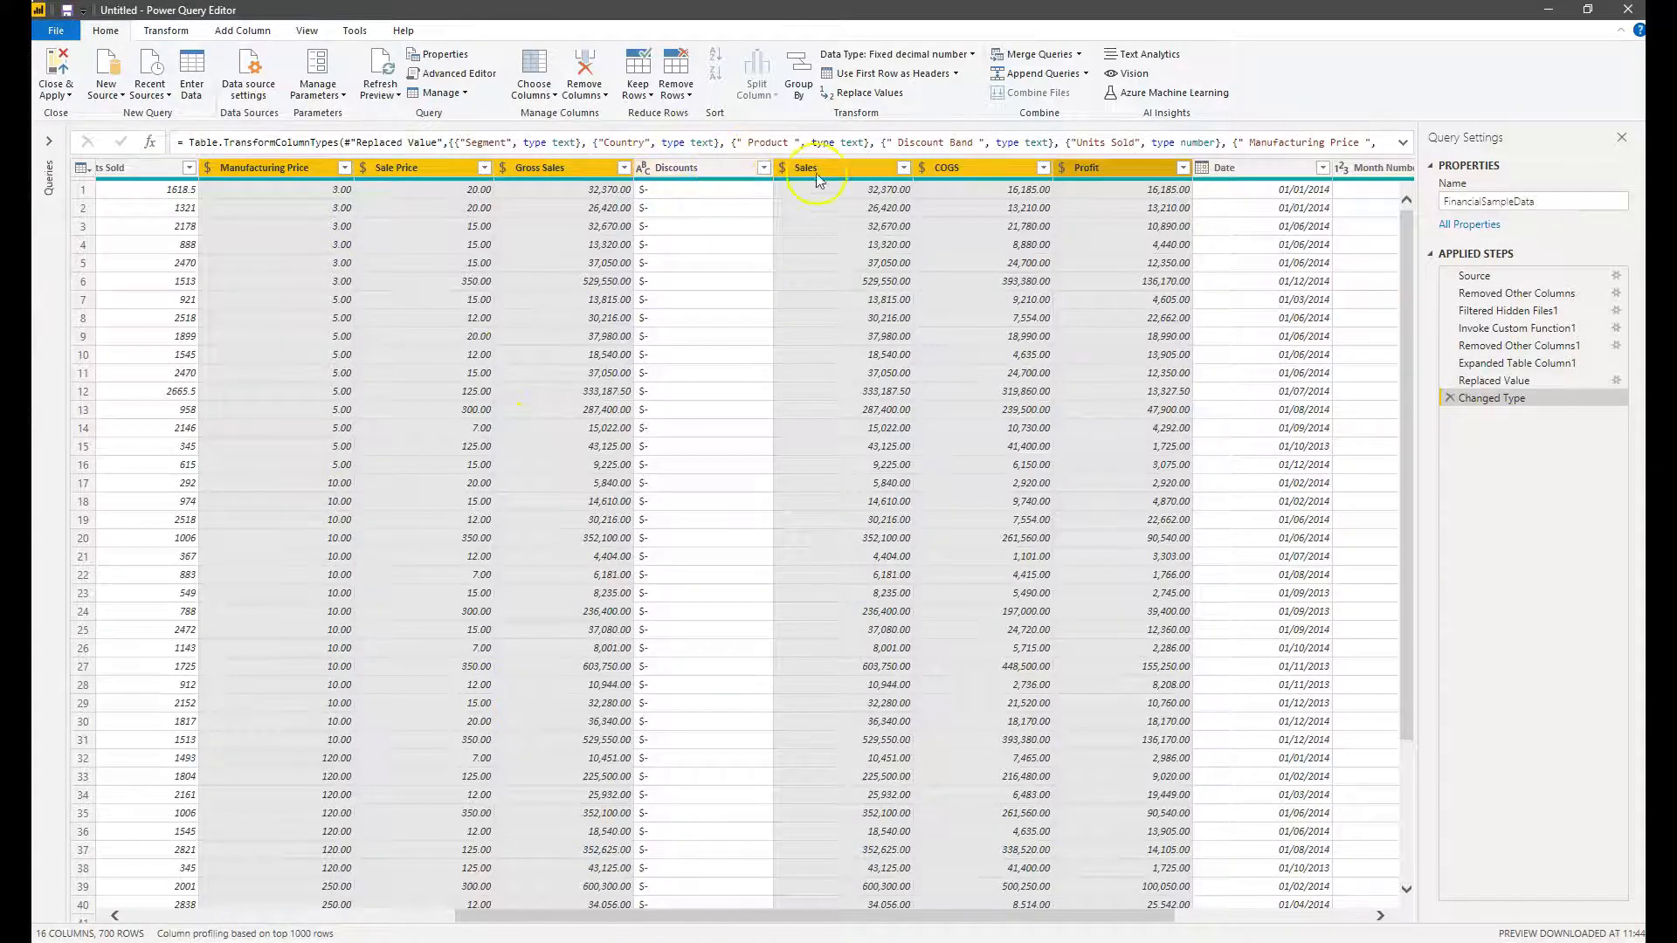
Add "Discounts" after " Profit " in the column list of the Replaced Value formula
click(1543, 384)
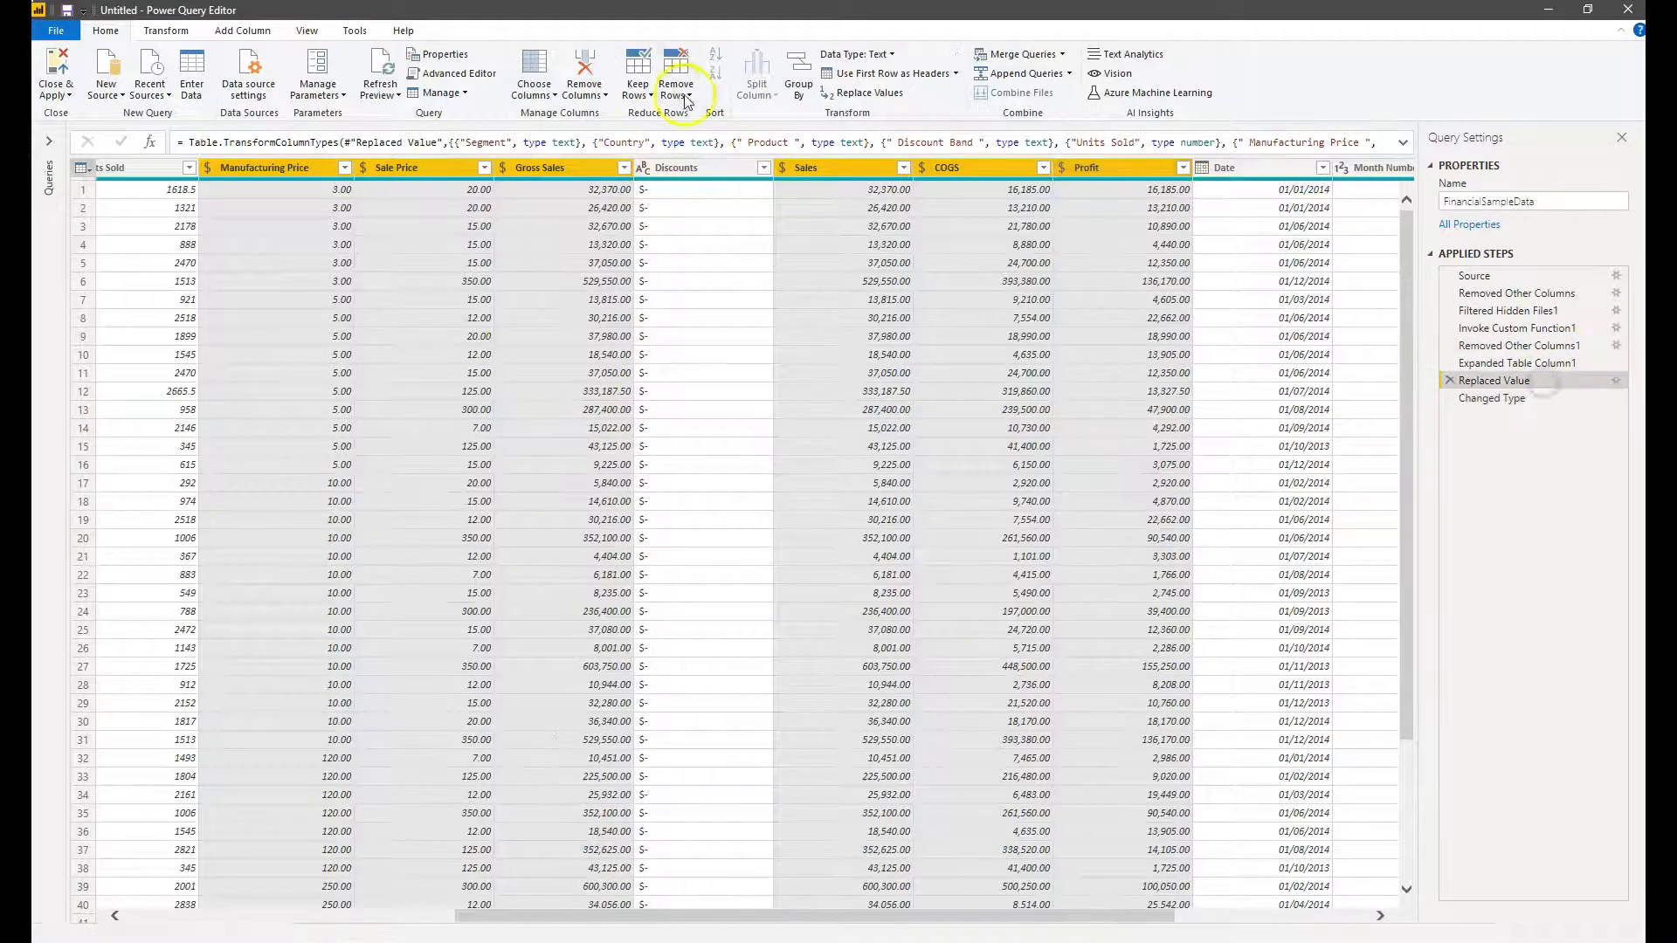
click(1135, 144)
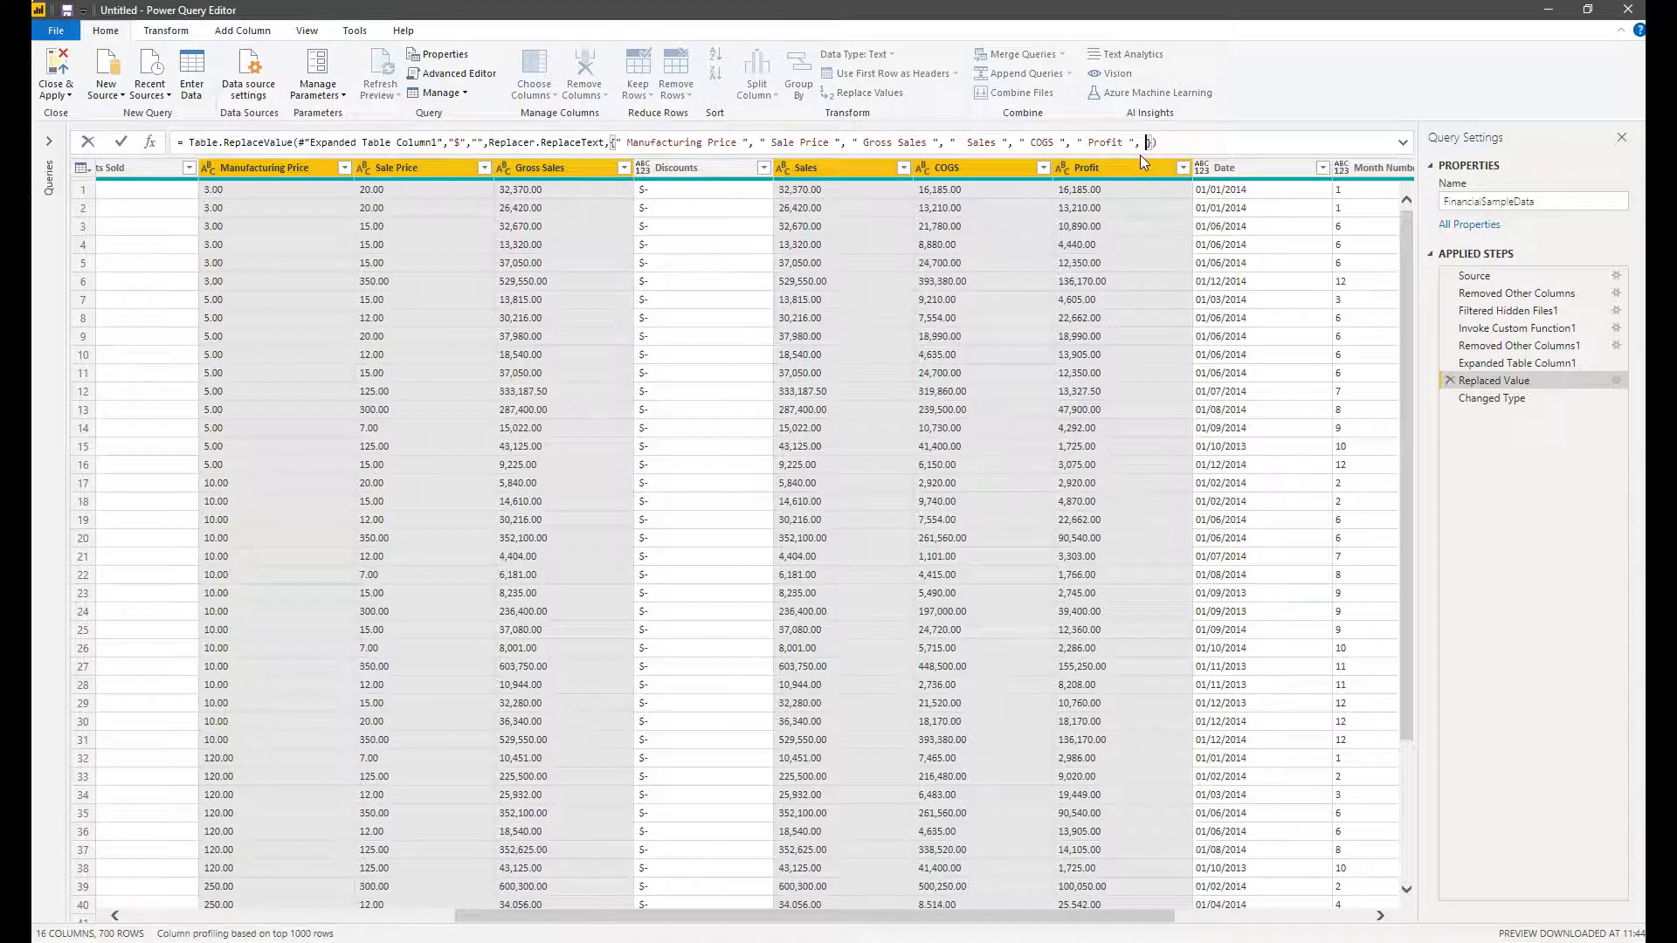
text(, "Discounts)
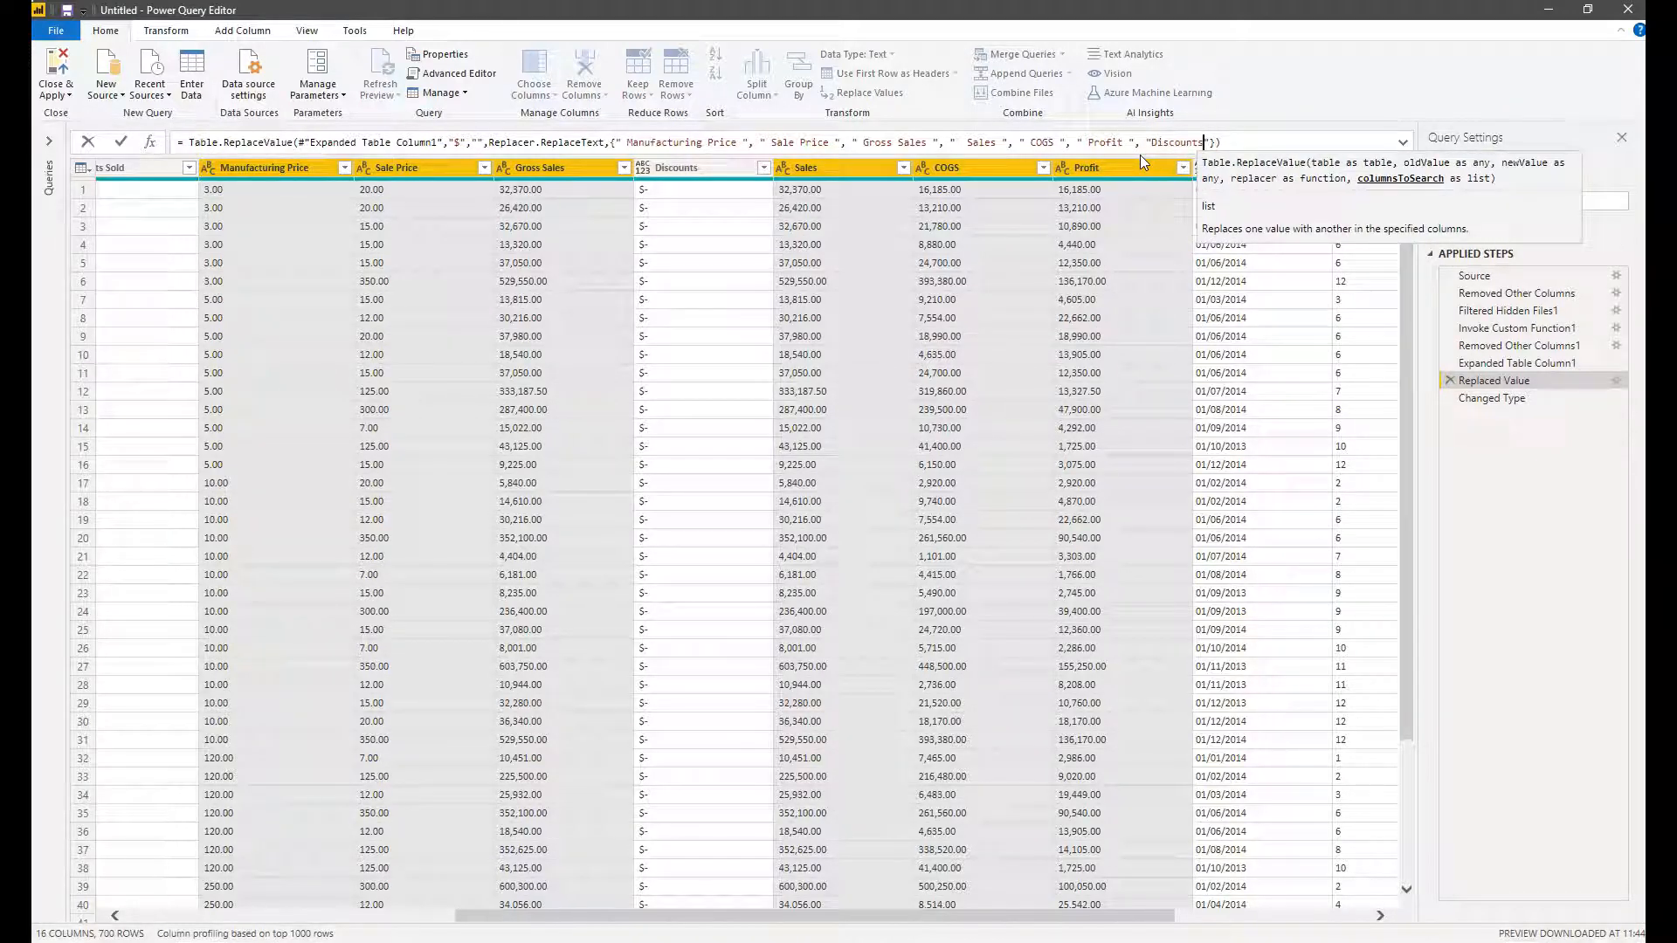
key(Return)
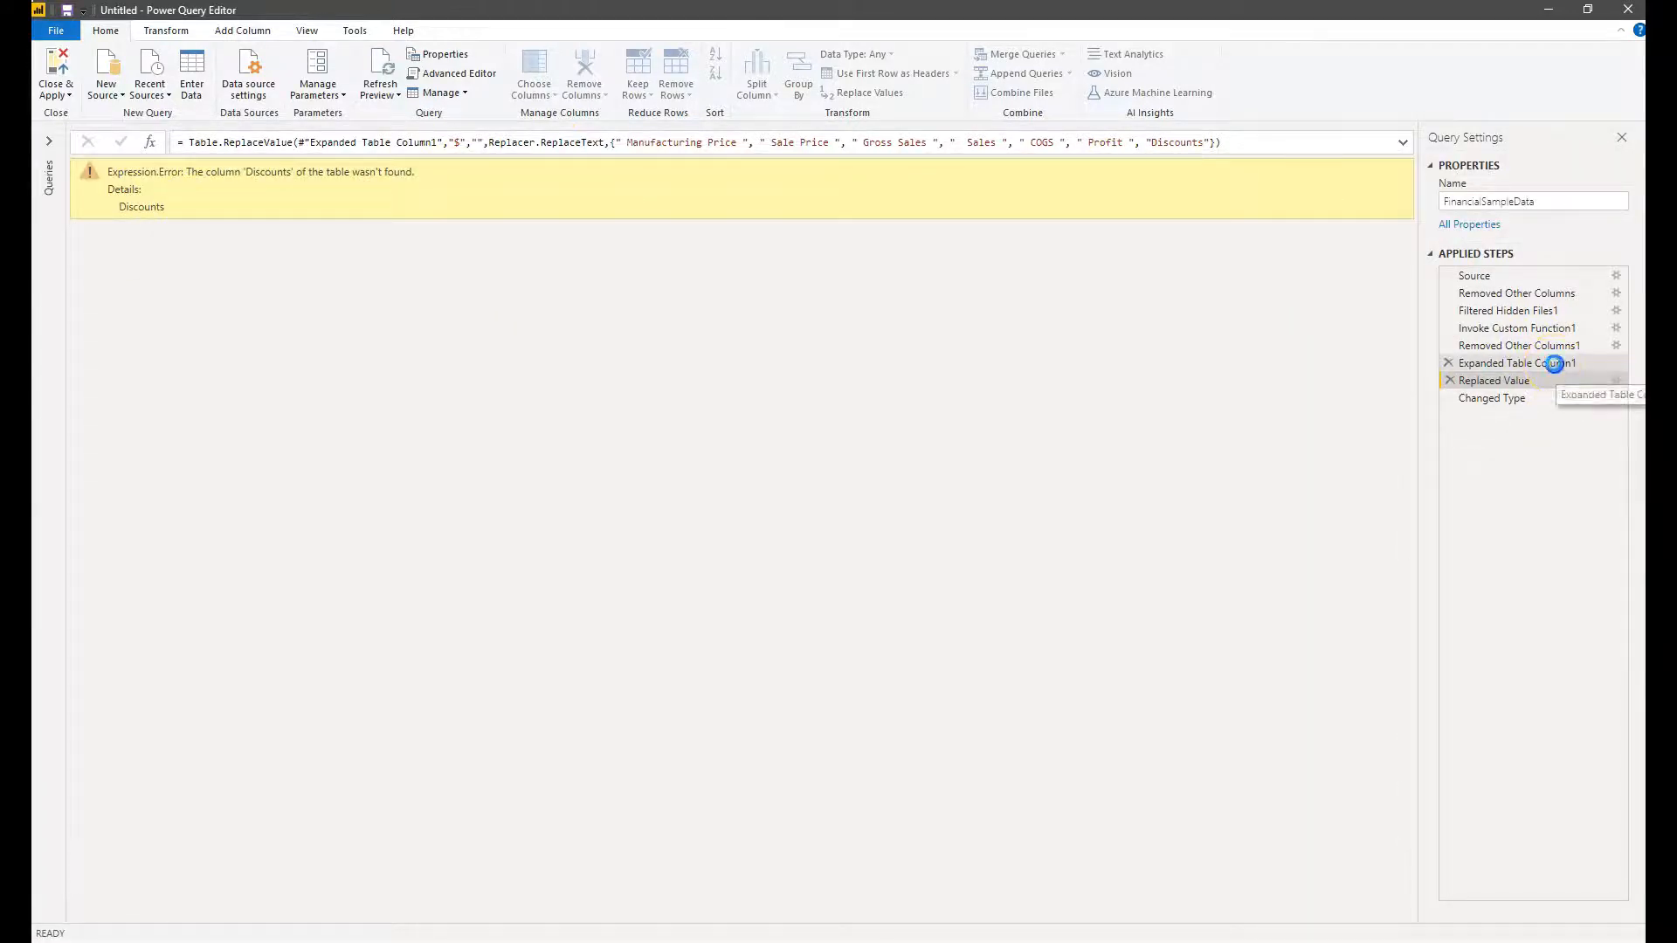
Compare the column names with the Expanded Table Column1 step and try a trailing space after Discounts in the Replaced Value formula
click(1557, 362)
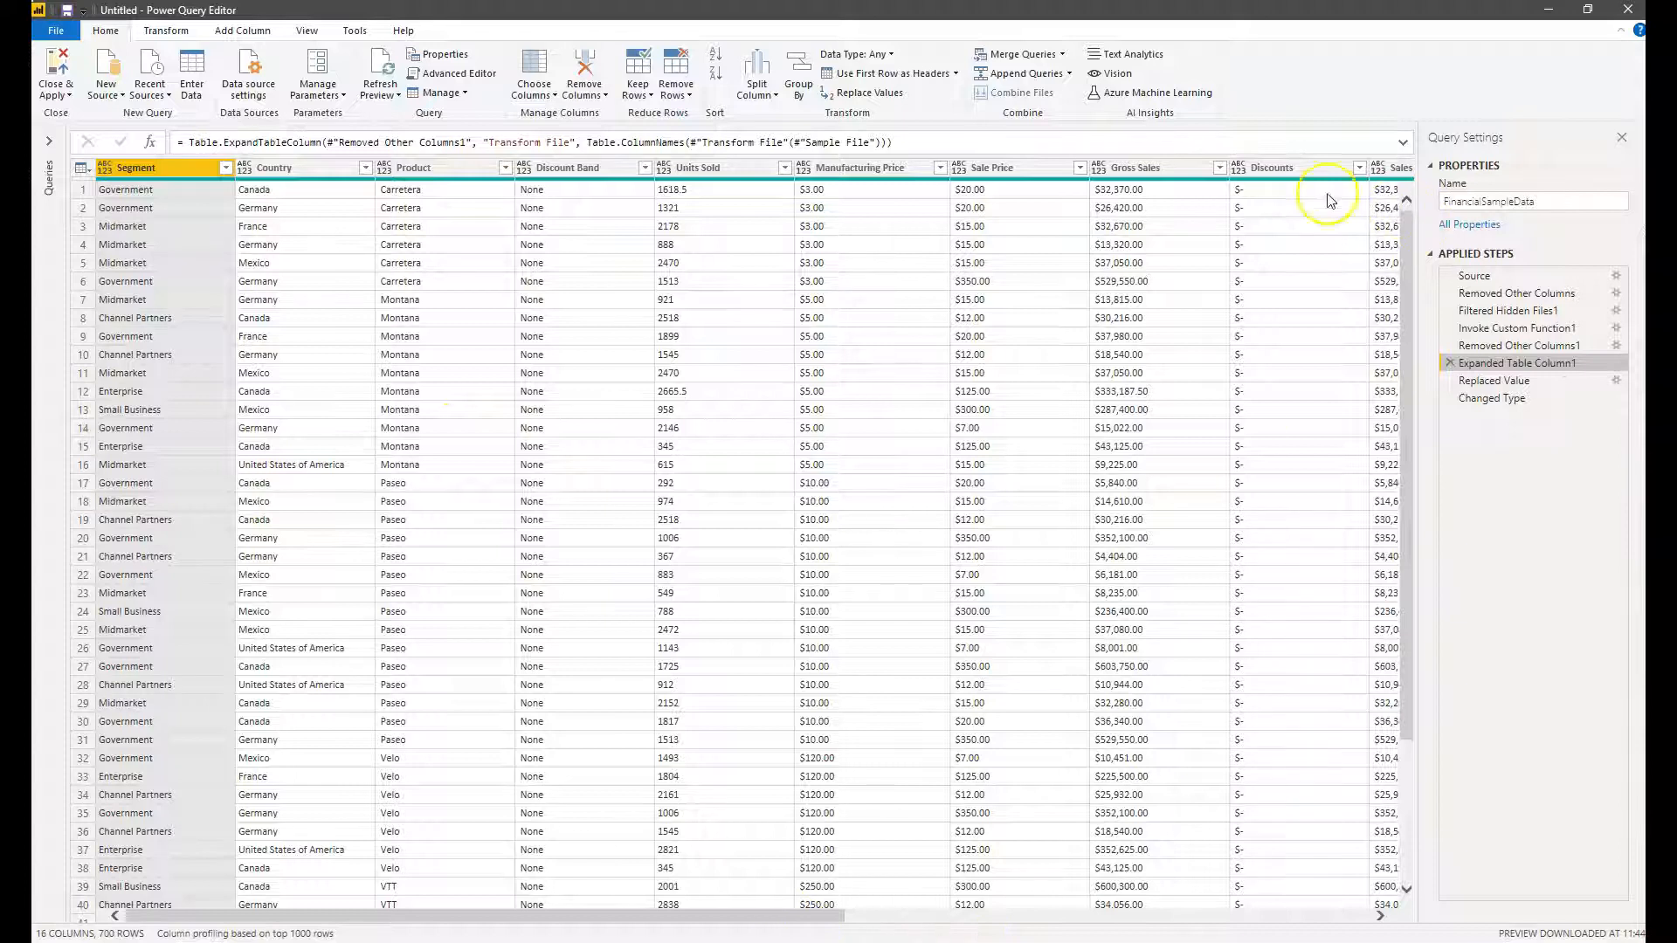
click(1554, 380)
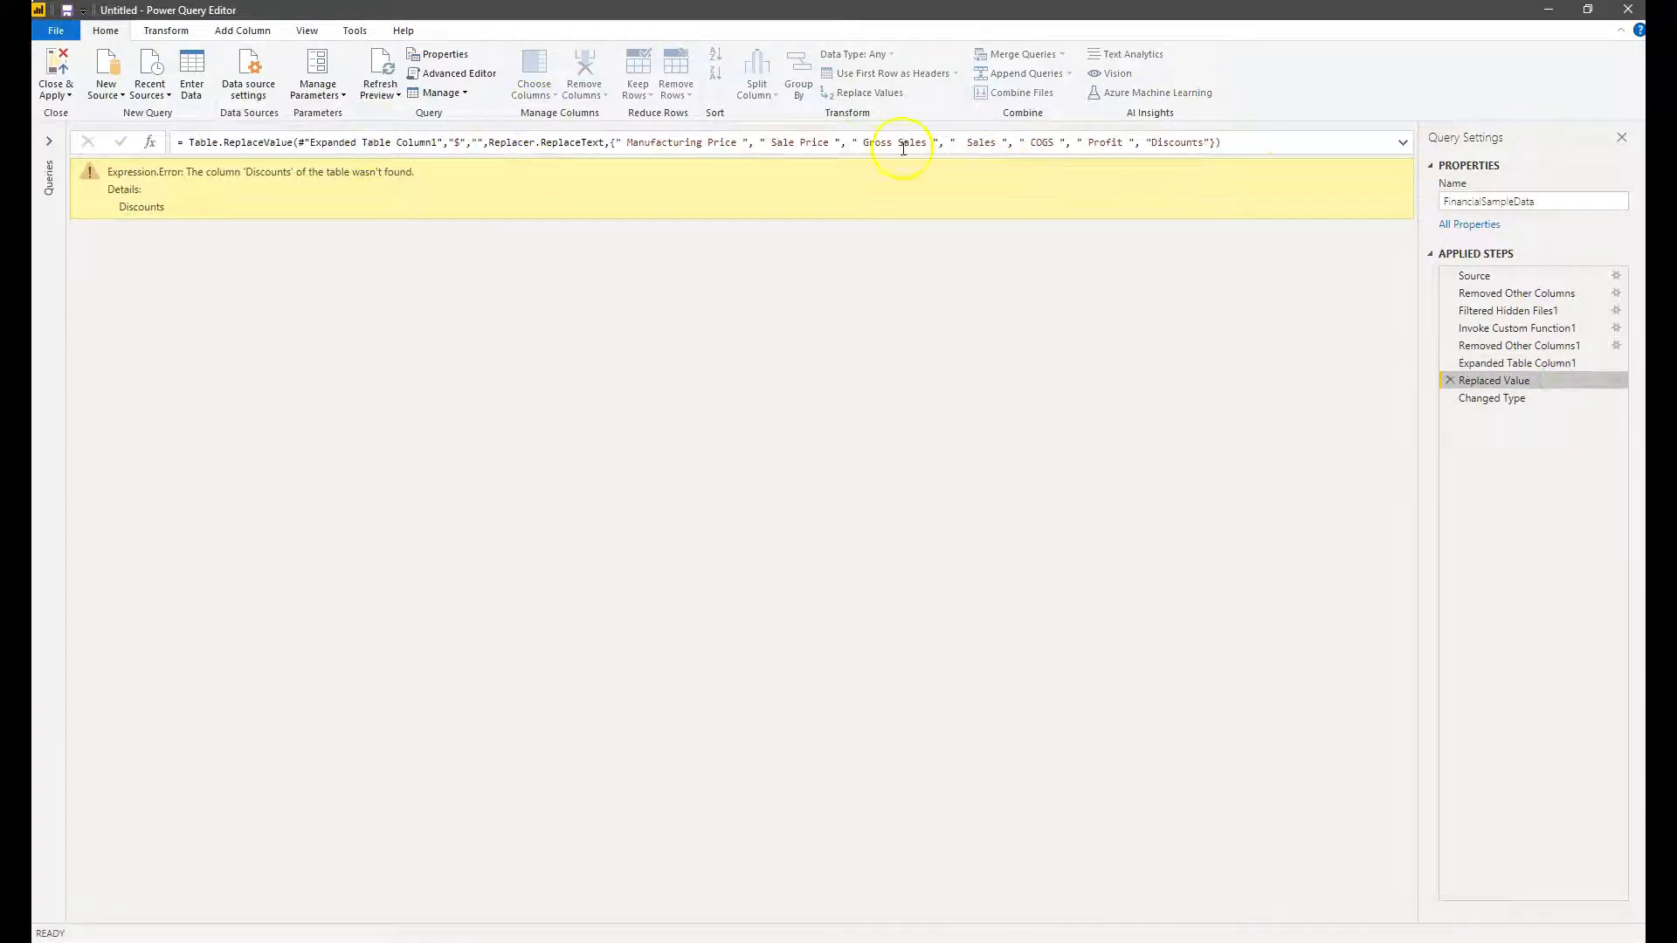
click(1122, 144)
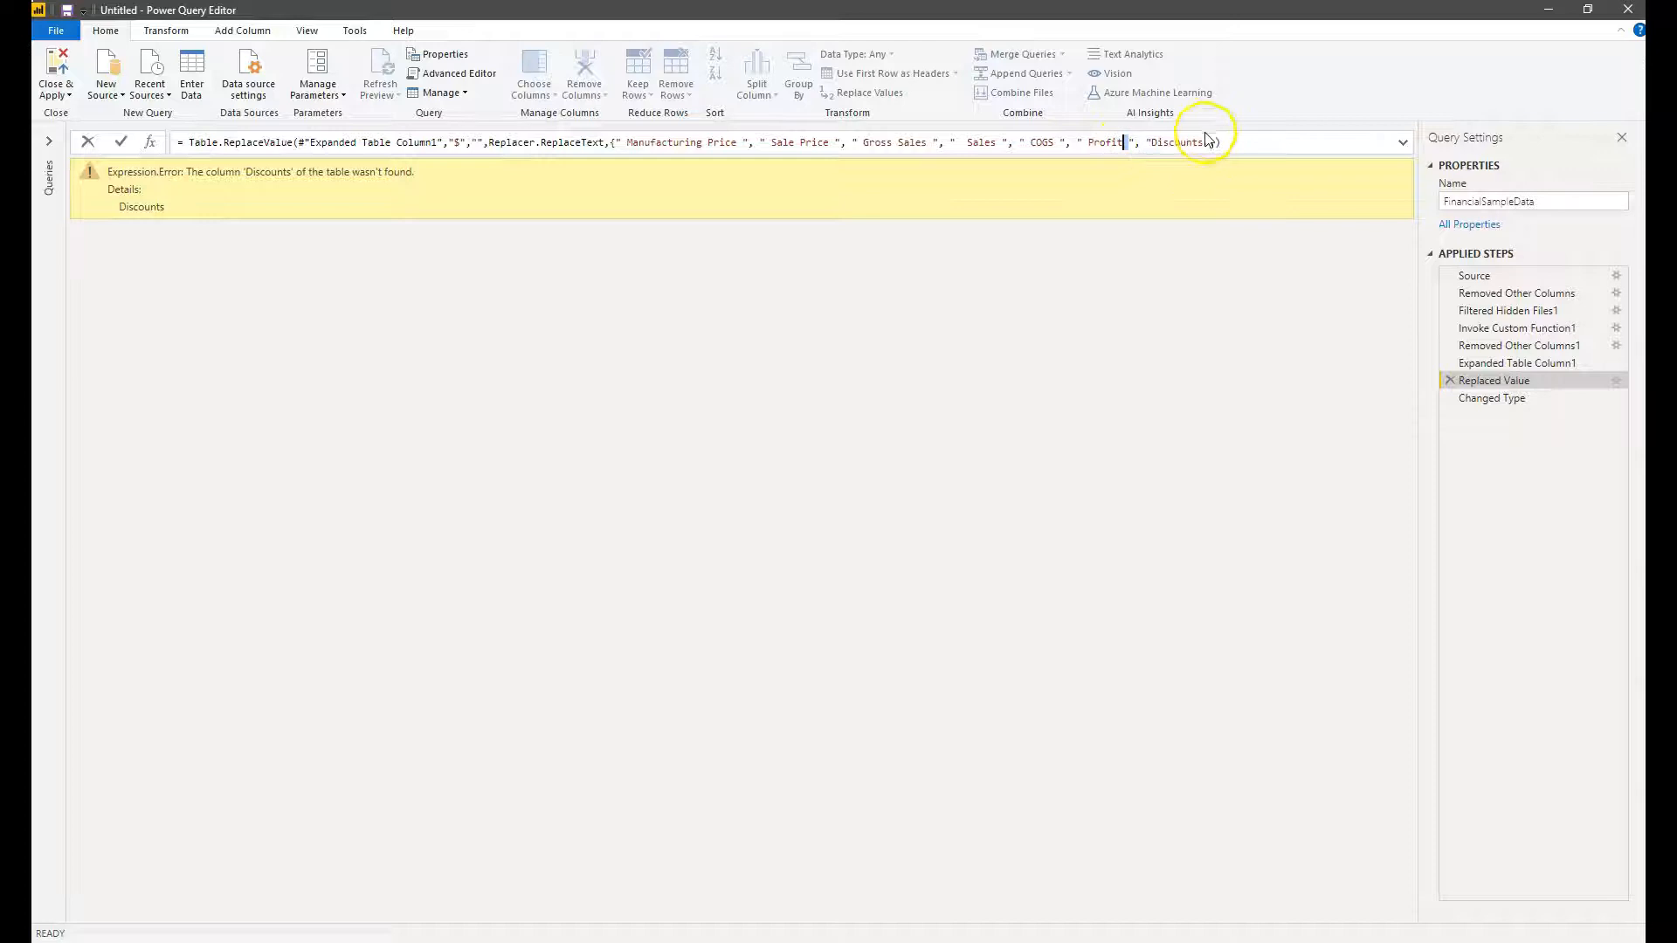
click(1255, 185)
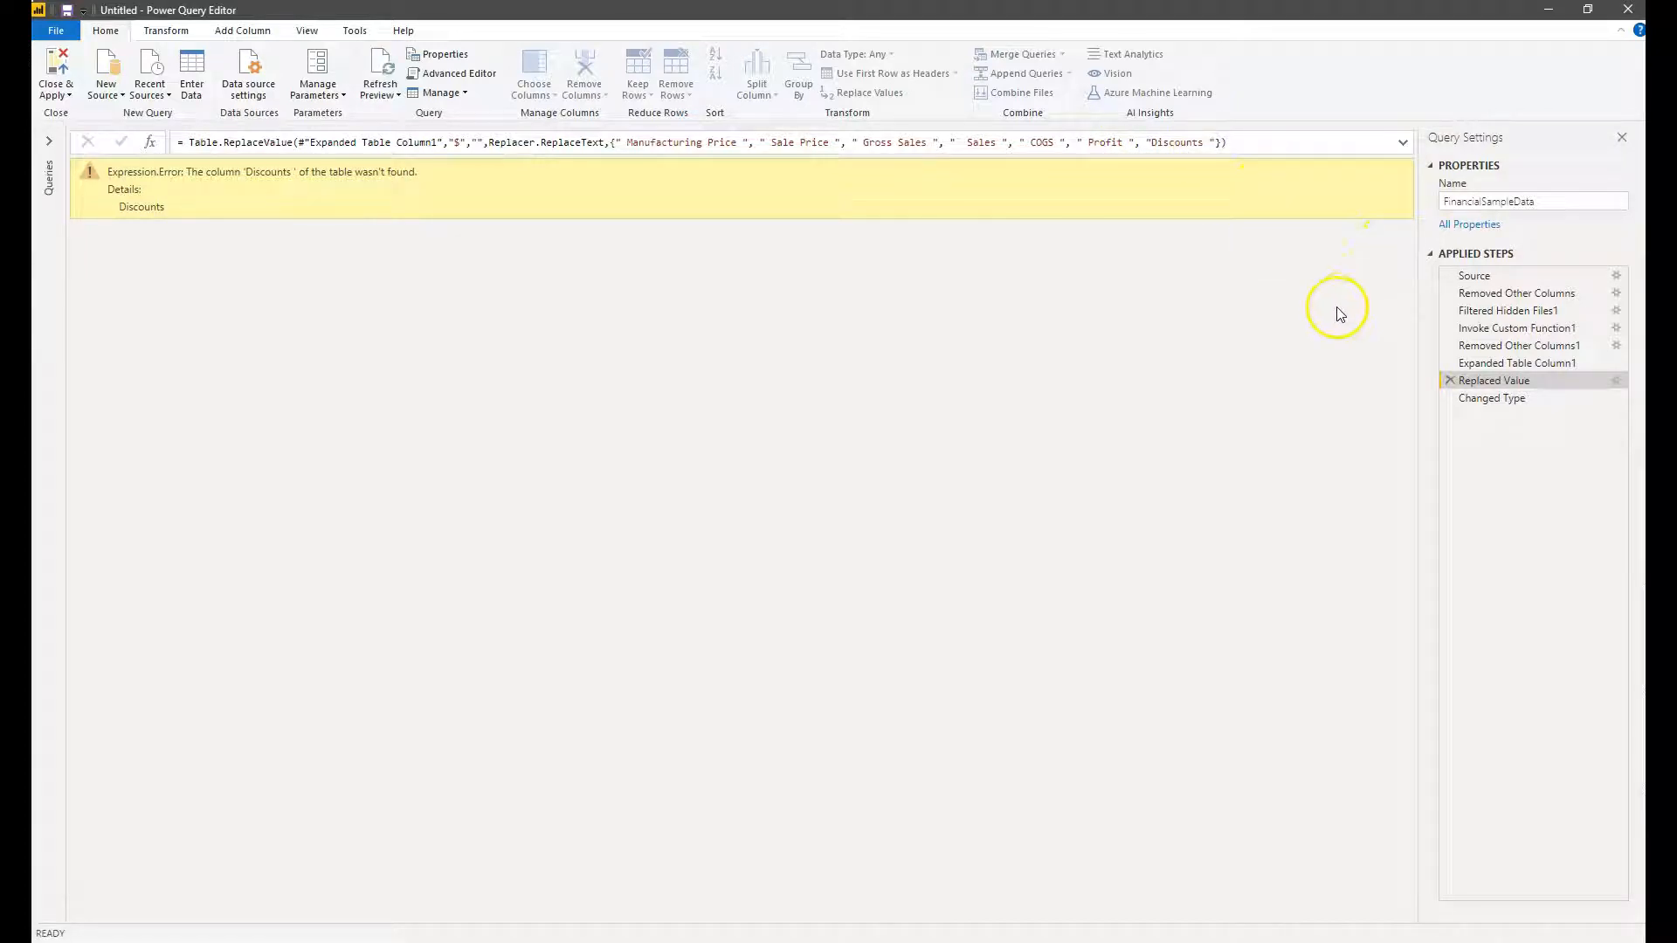
Copy the exact Discounts header name from Expanded Table Column1 and paste it over the Discounts entry in the Replaced Value formula
click(1598, 363)
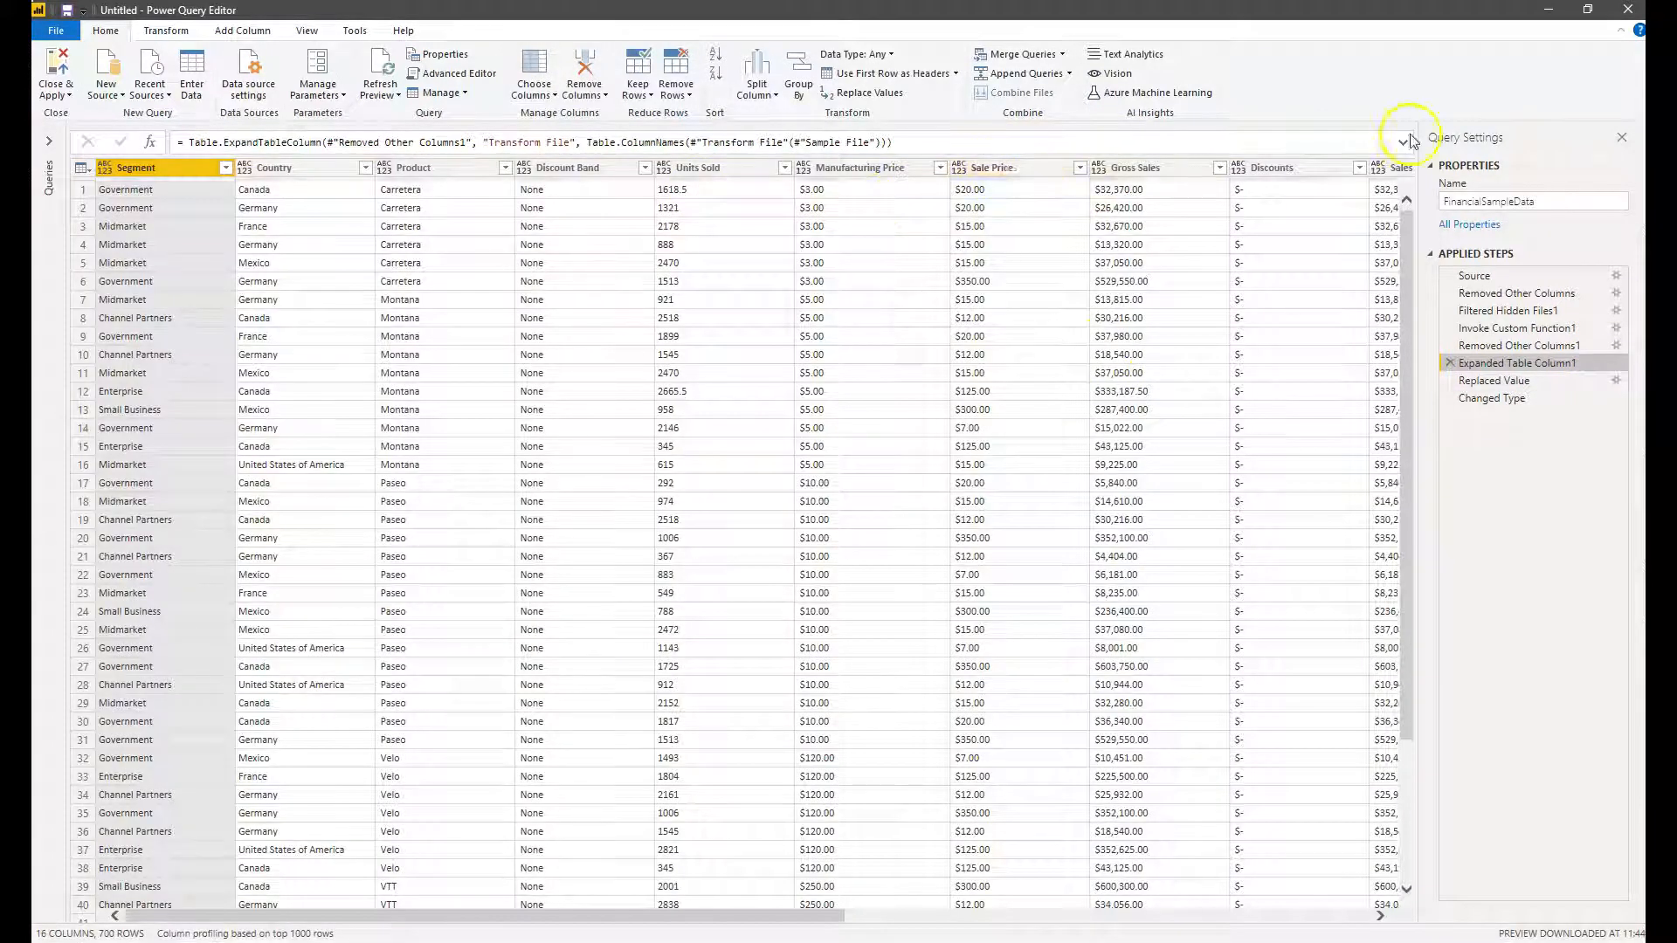
click(1329, 168)
double_click(1332, 169)
key(ctrl+c)
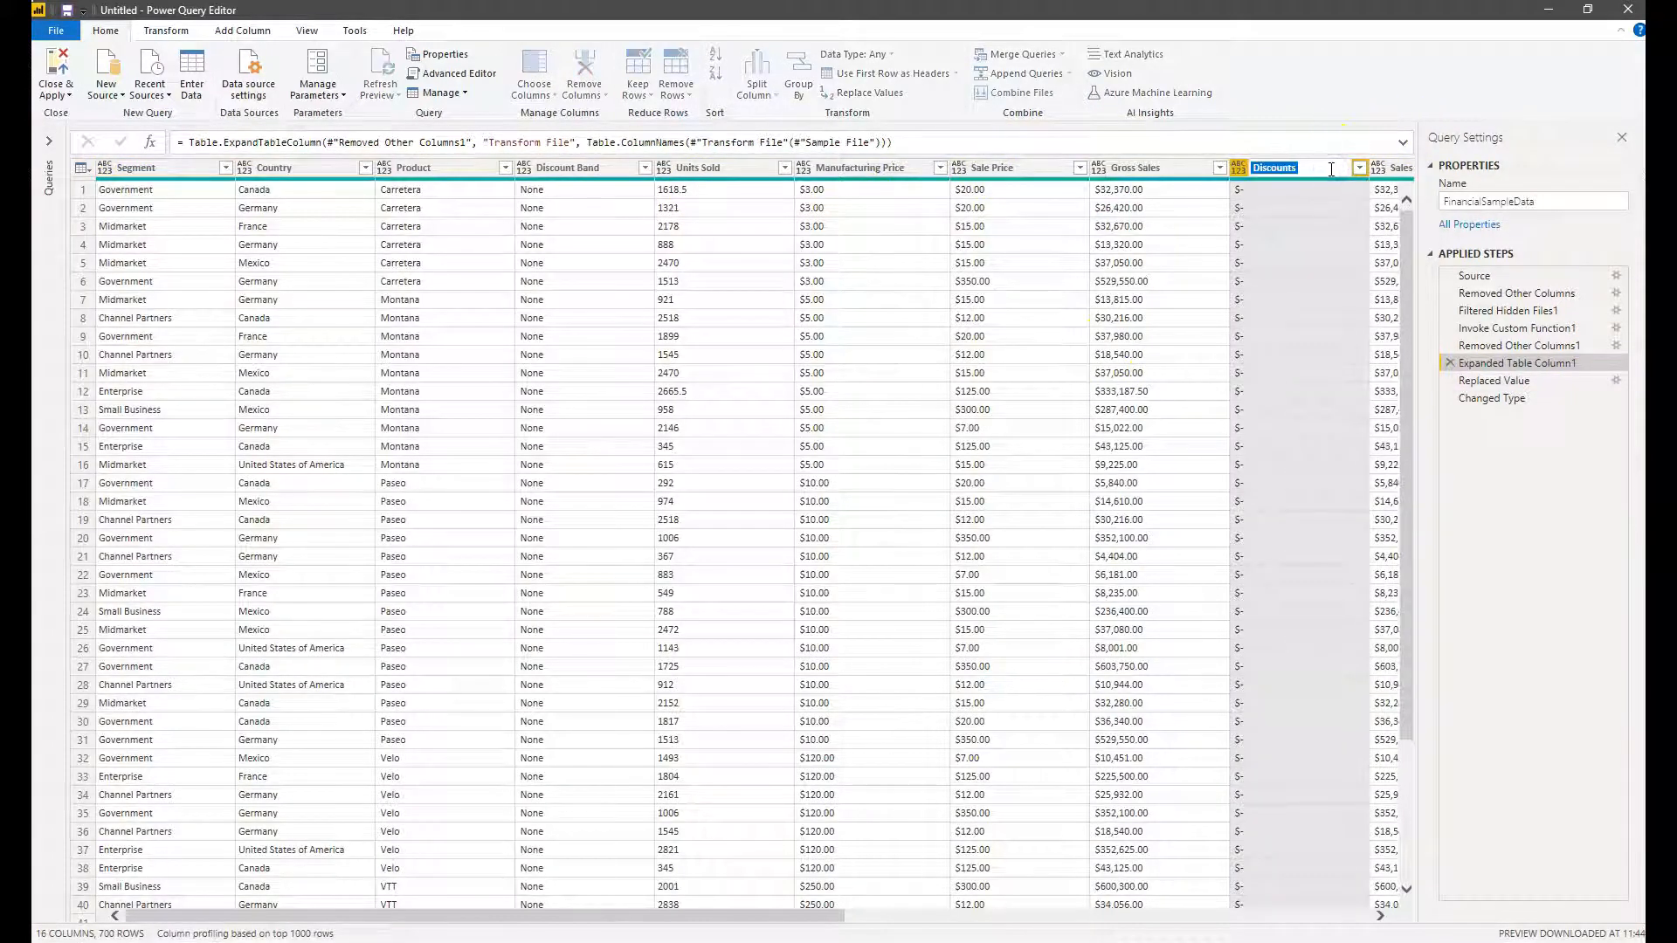
click(1582, 385)
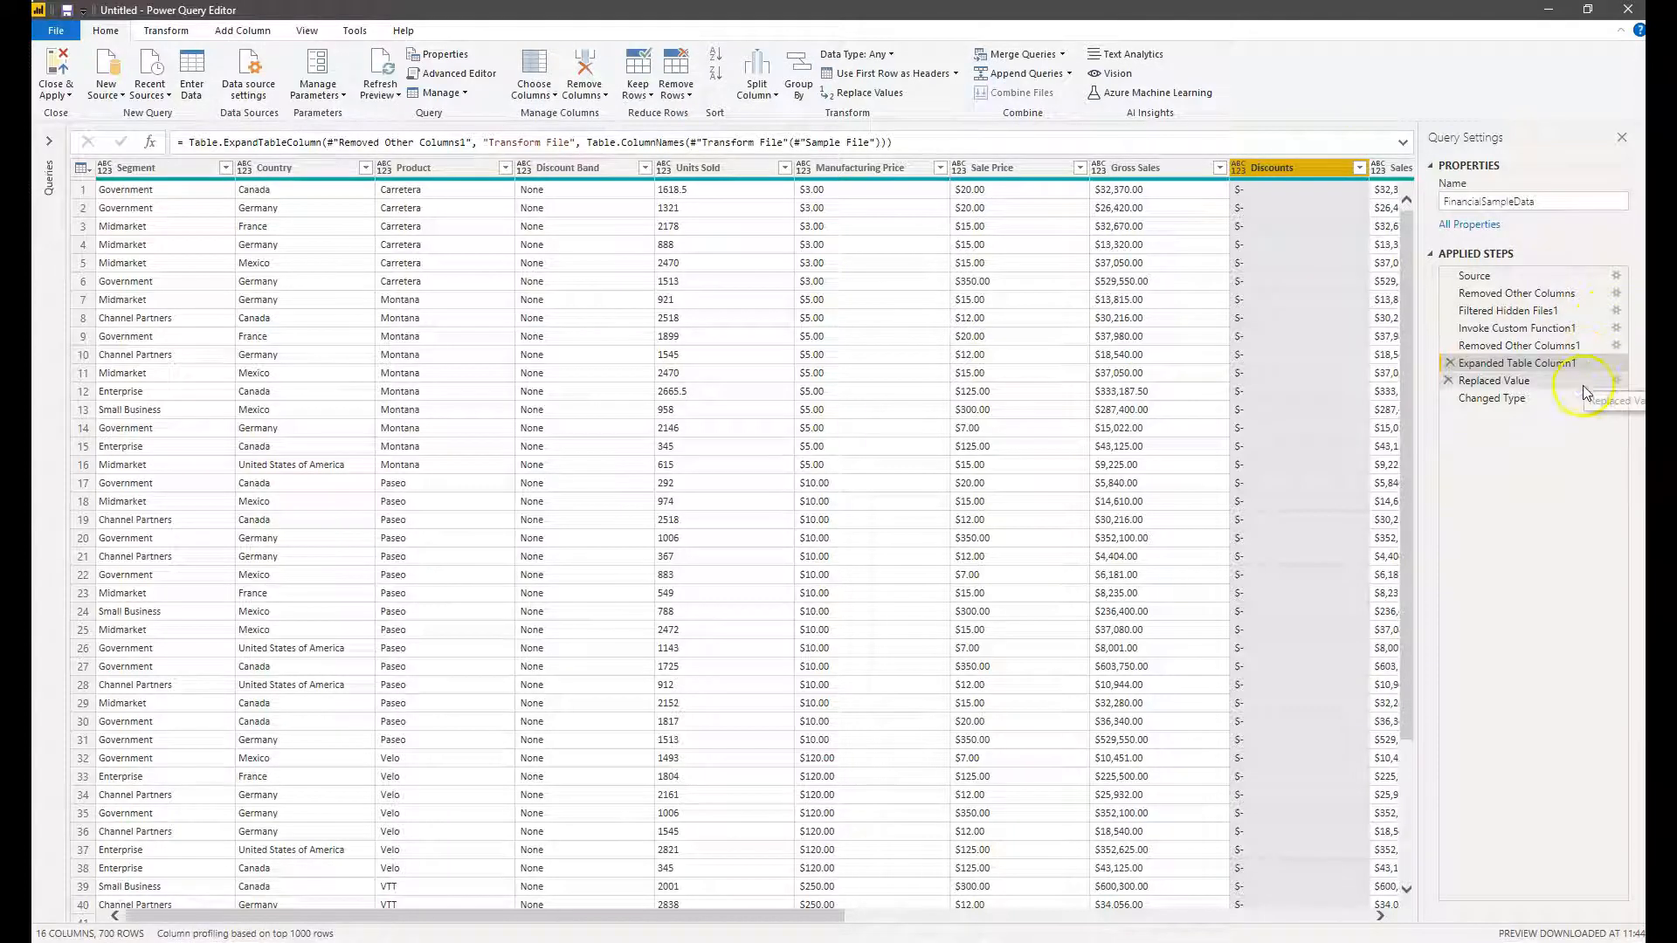
drag(1145, 140, 1208, 151)
click(1209, 141)
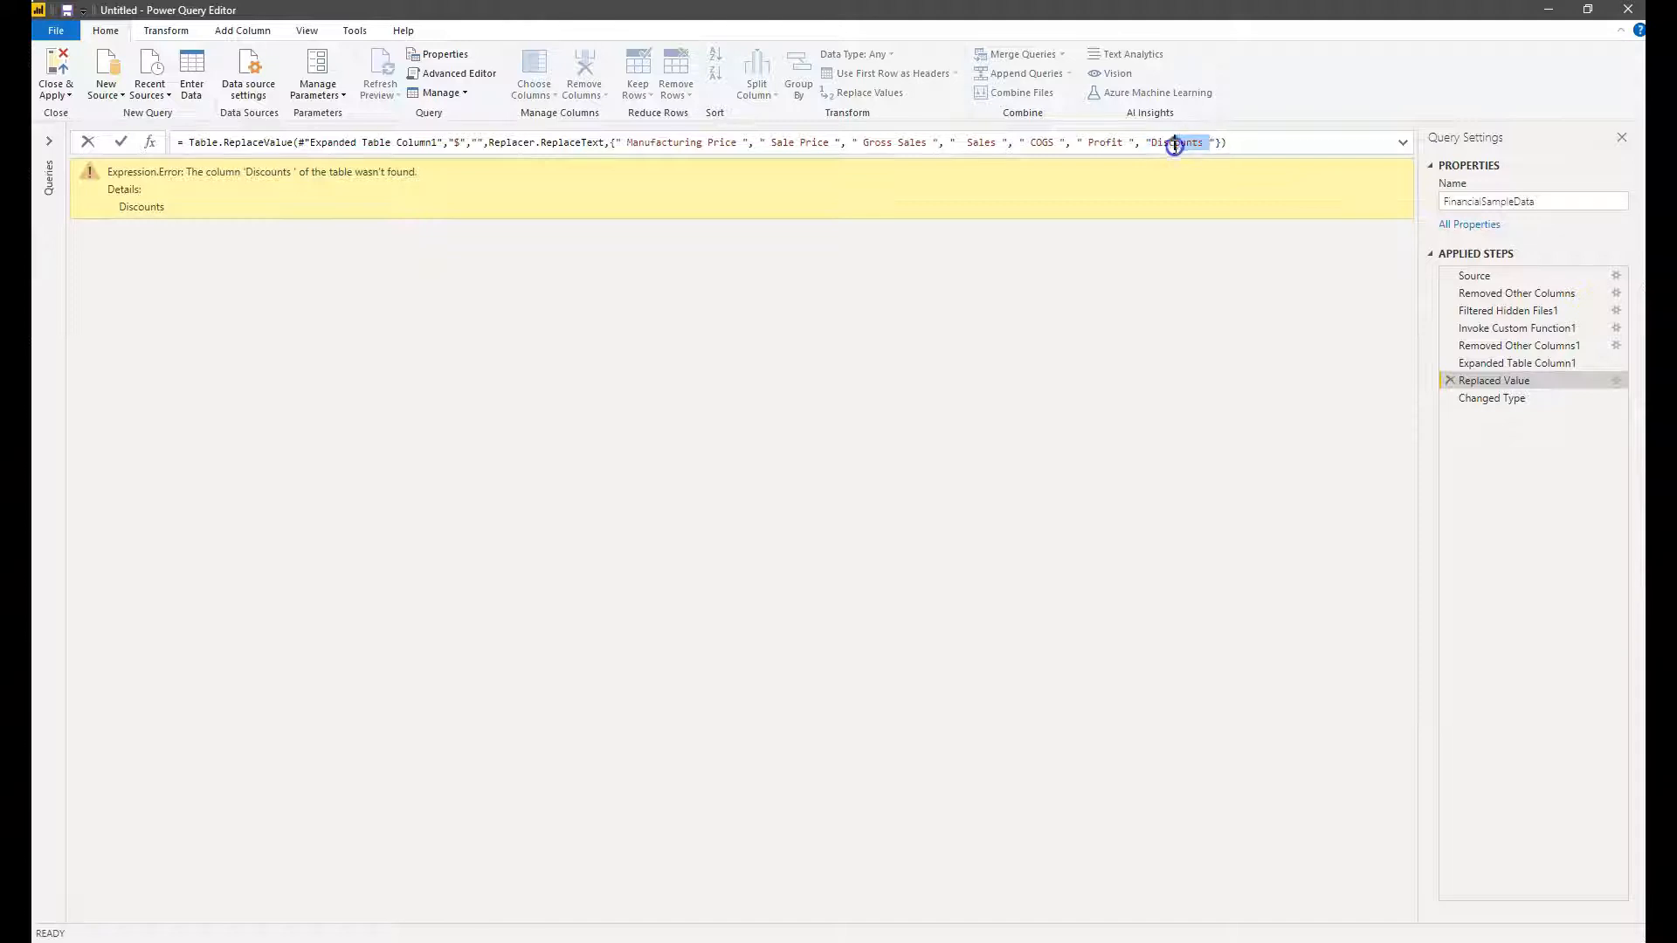
key(ctrl+v)
key(Return)
click(1215, 142)
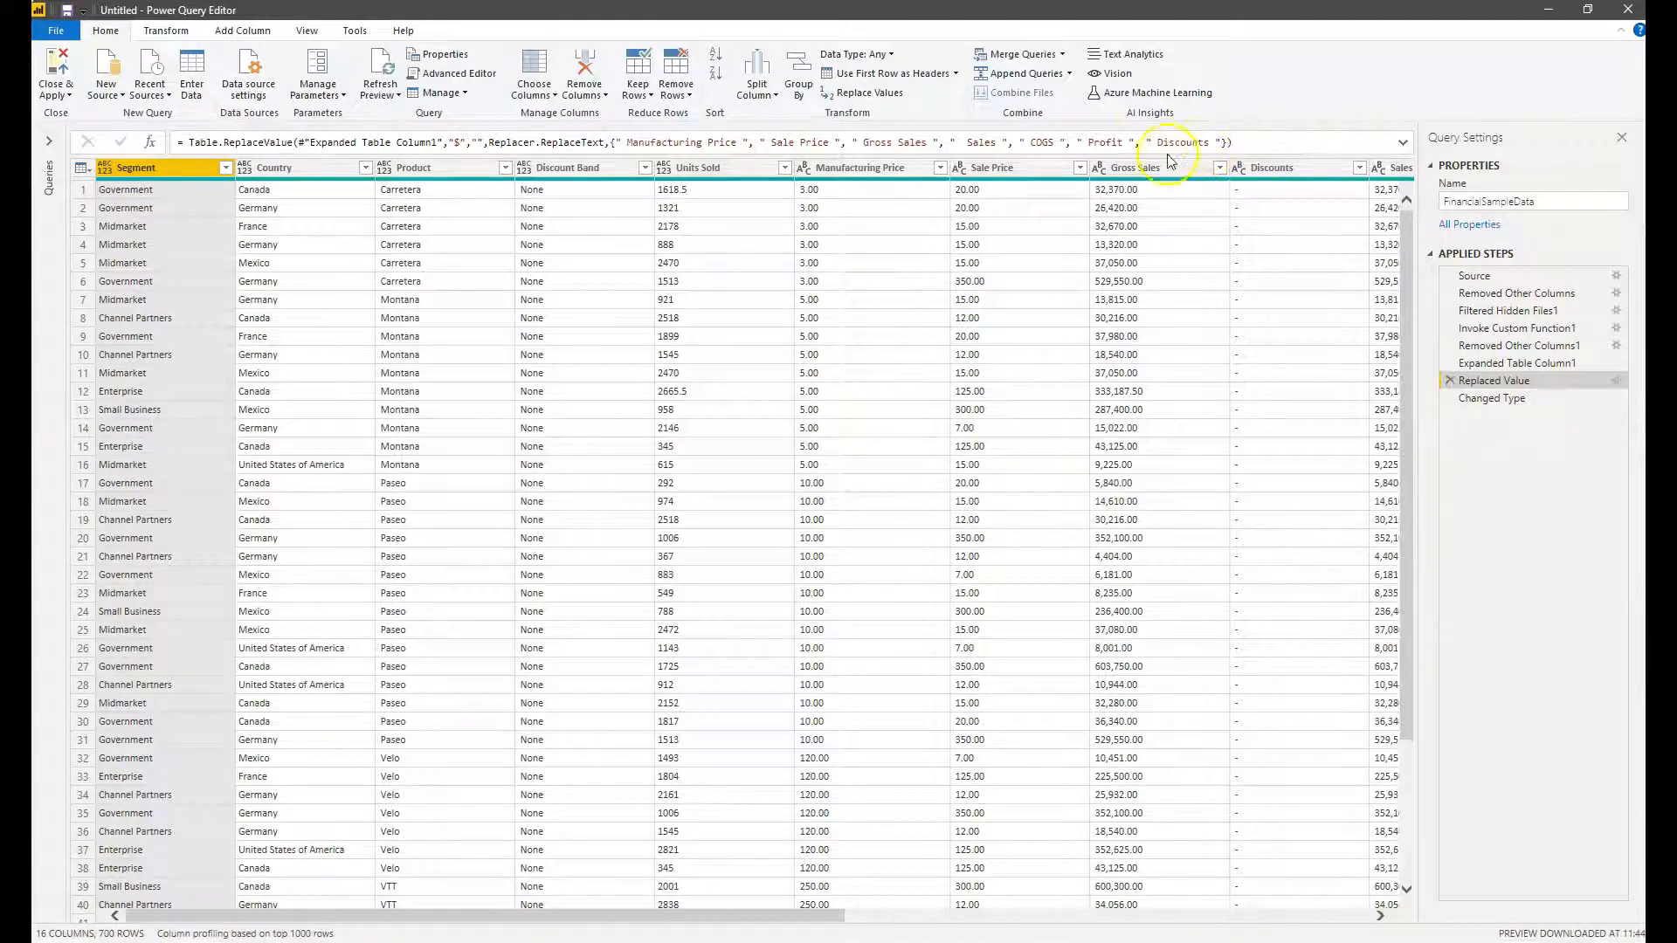
Examine the currency, date and Units Sold columns in the Replaced Value and Changed Type steps, including the Units Sold data type options
drag(590, 917, 876, 918)
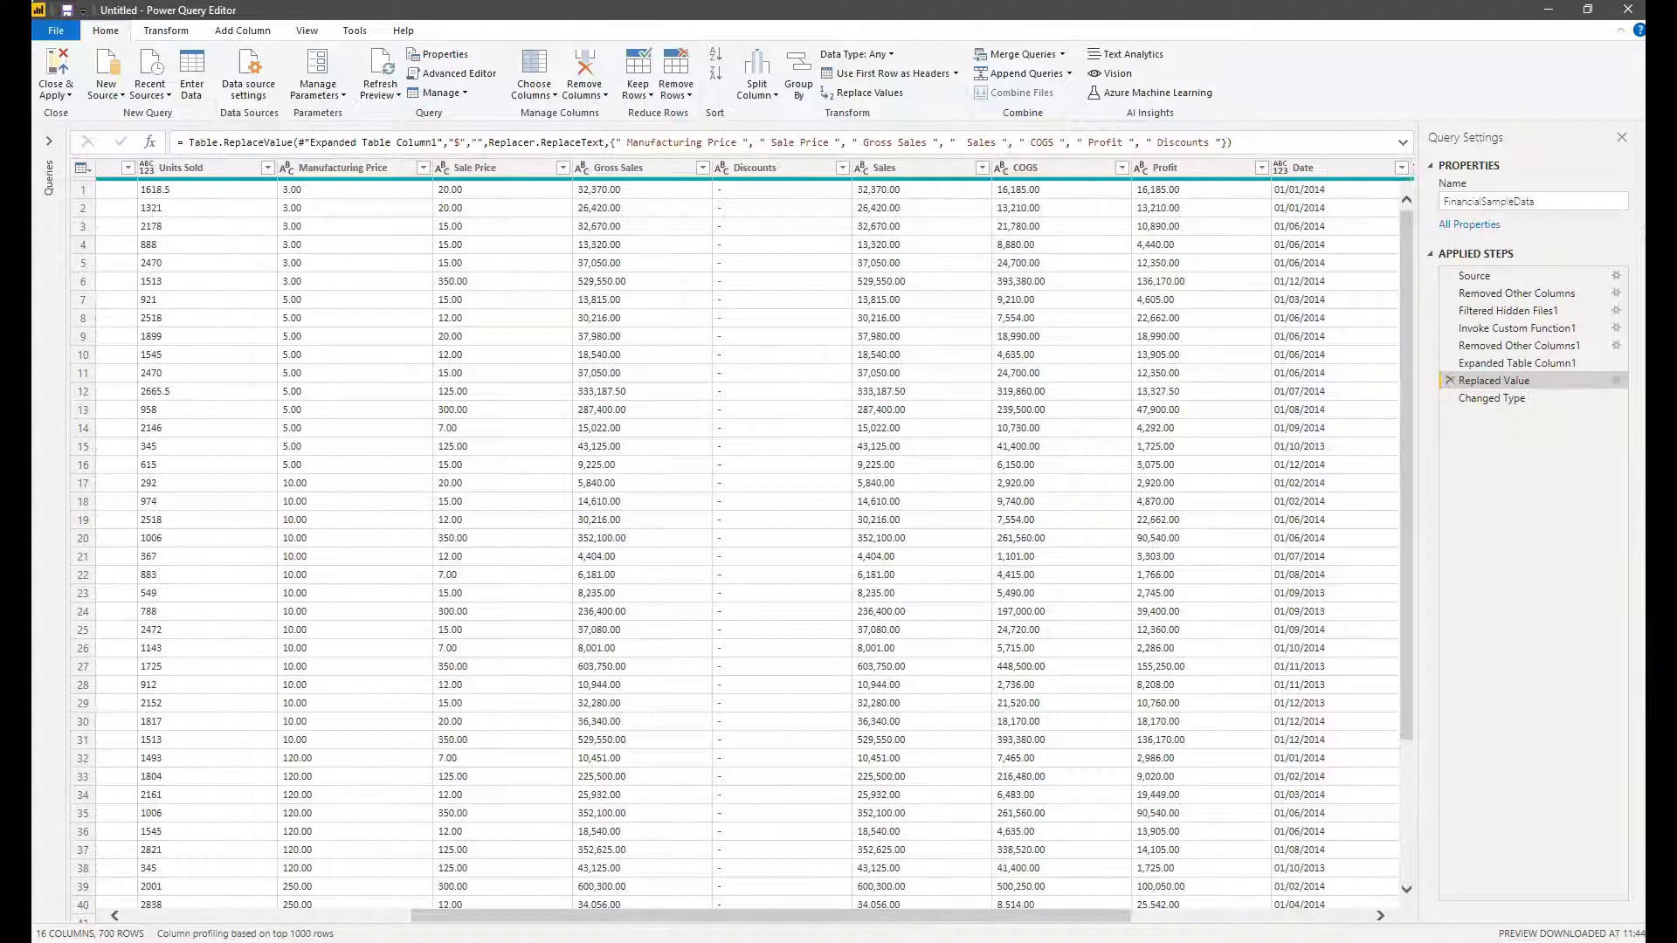
click(1562, 398)
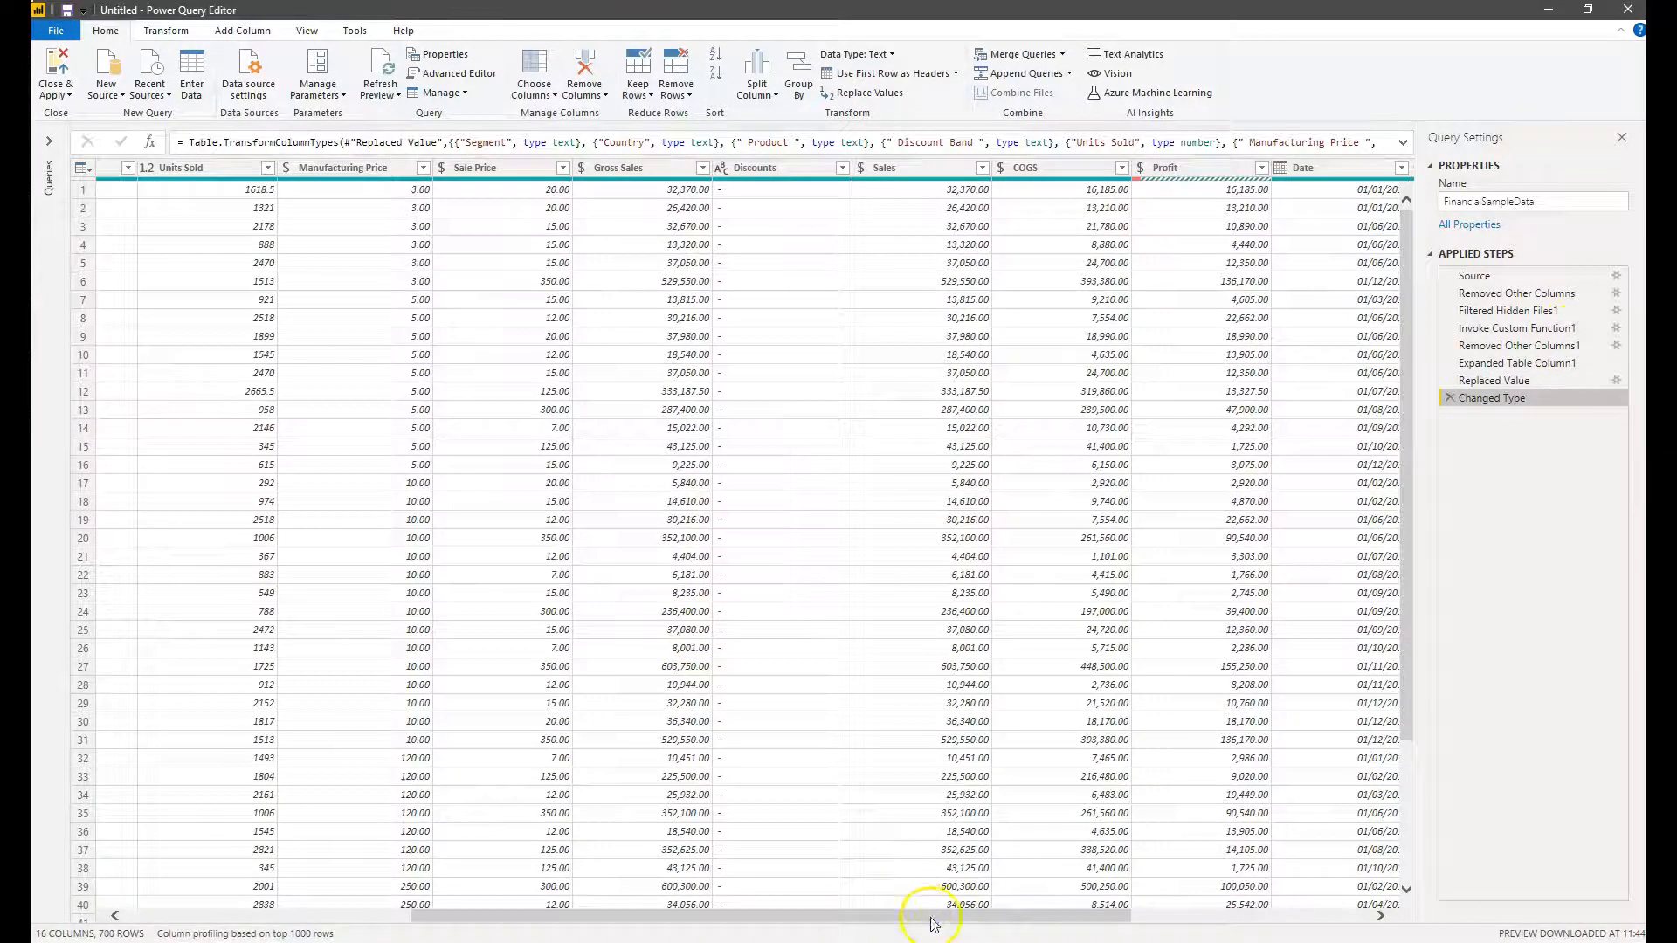
drag(922, 915, 1492, 823)
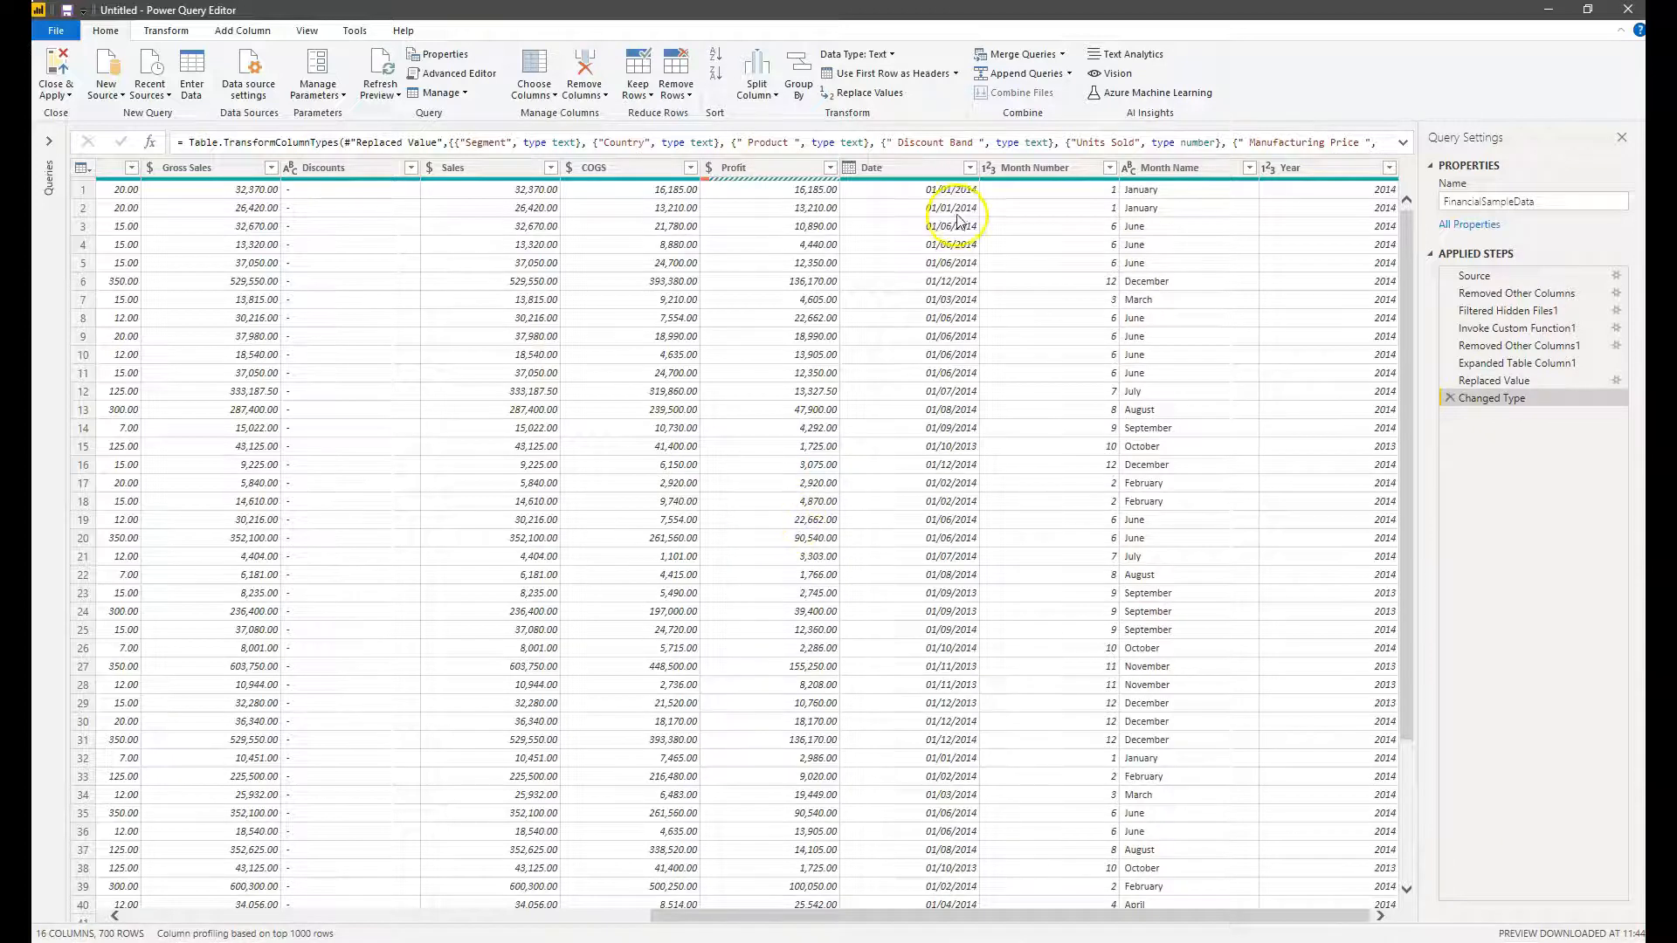
click(886, 168)
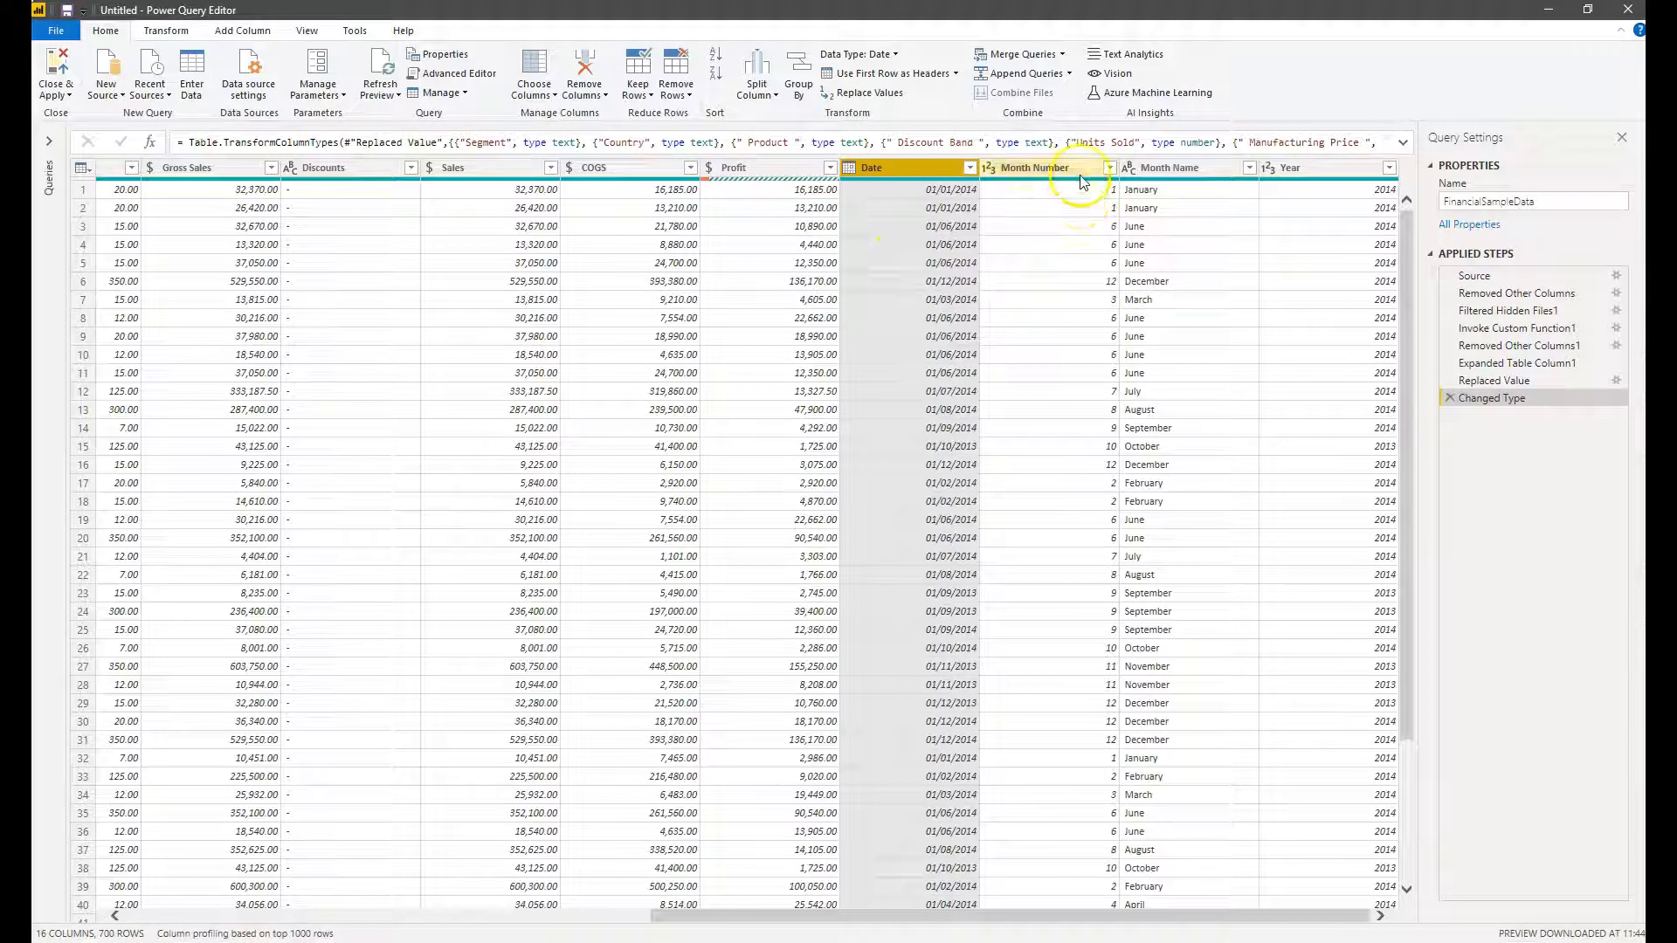
drag(1291, 914, 979, 915)
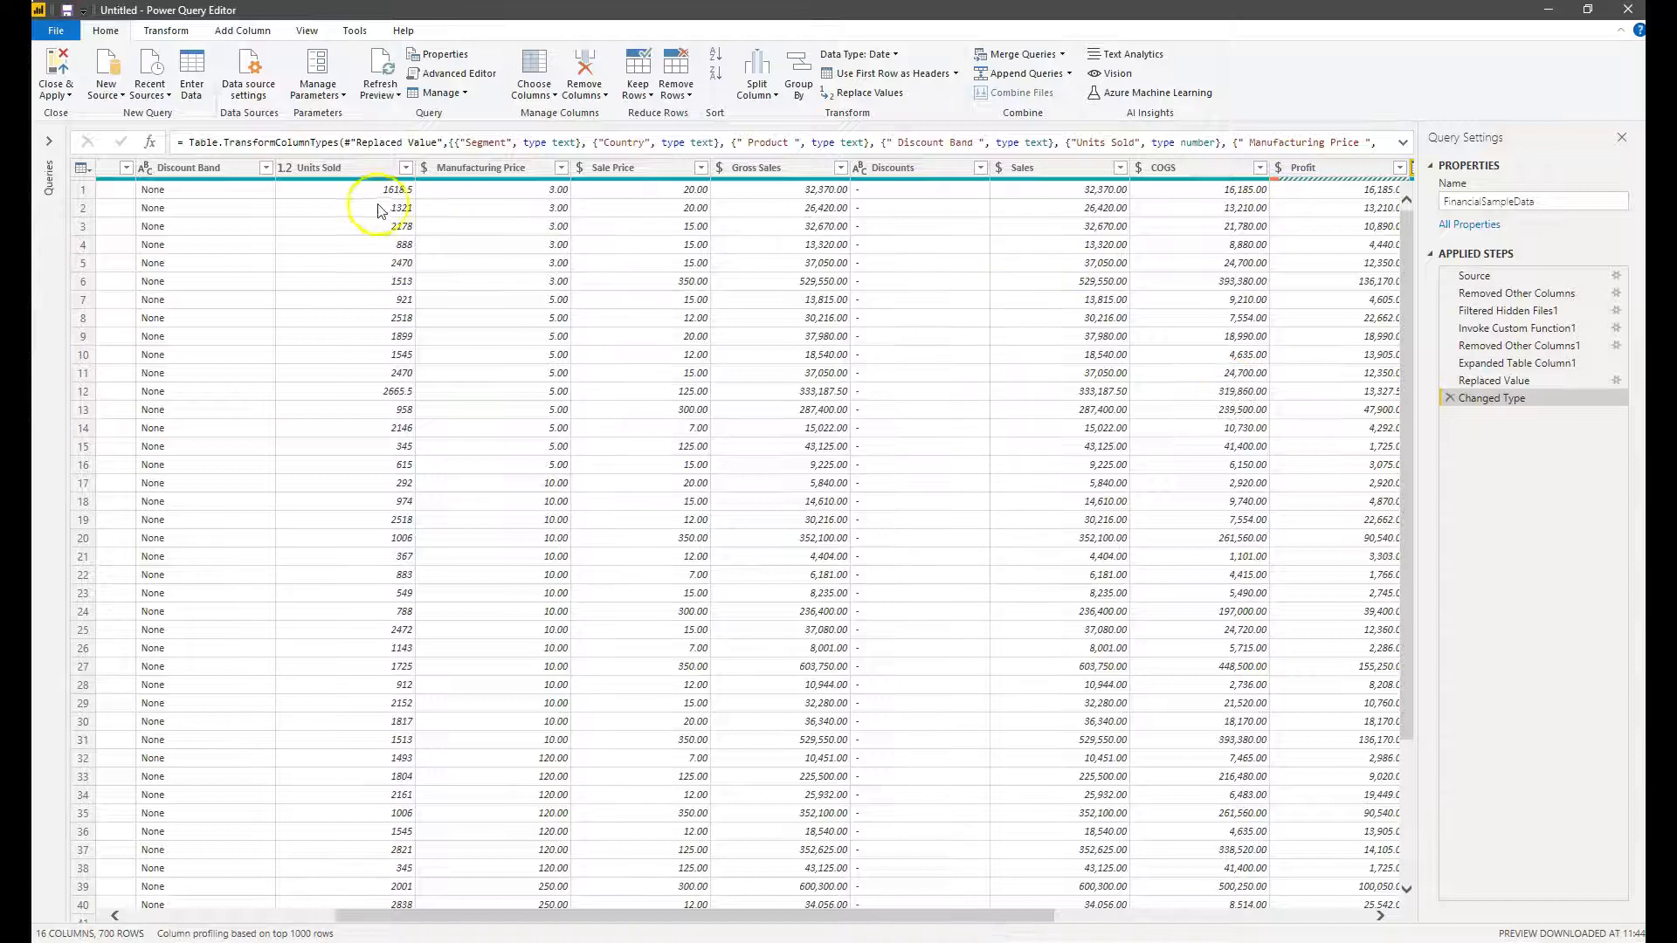
drag(855, 924, 476, 939)
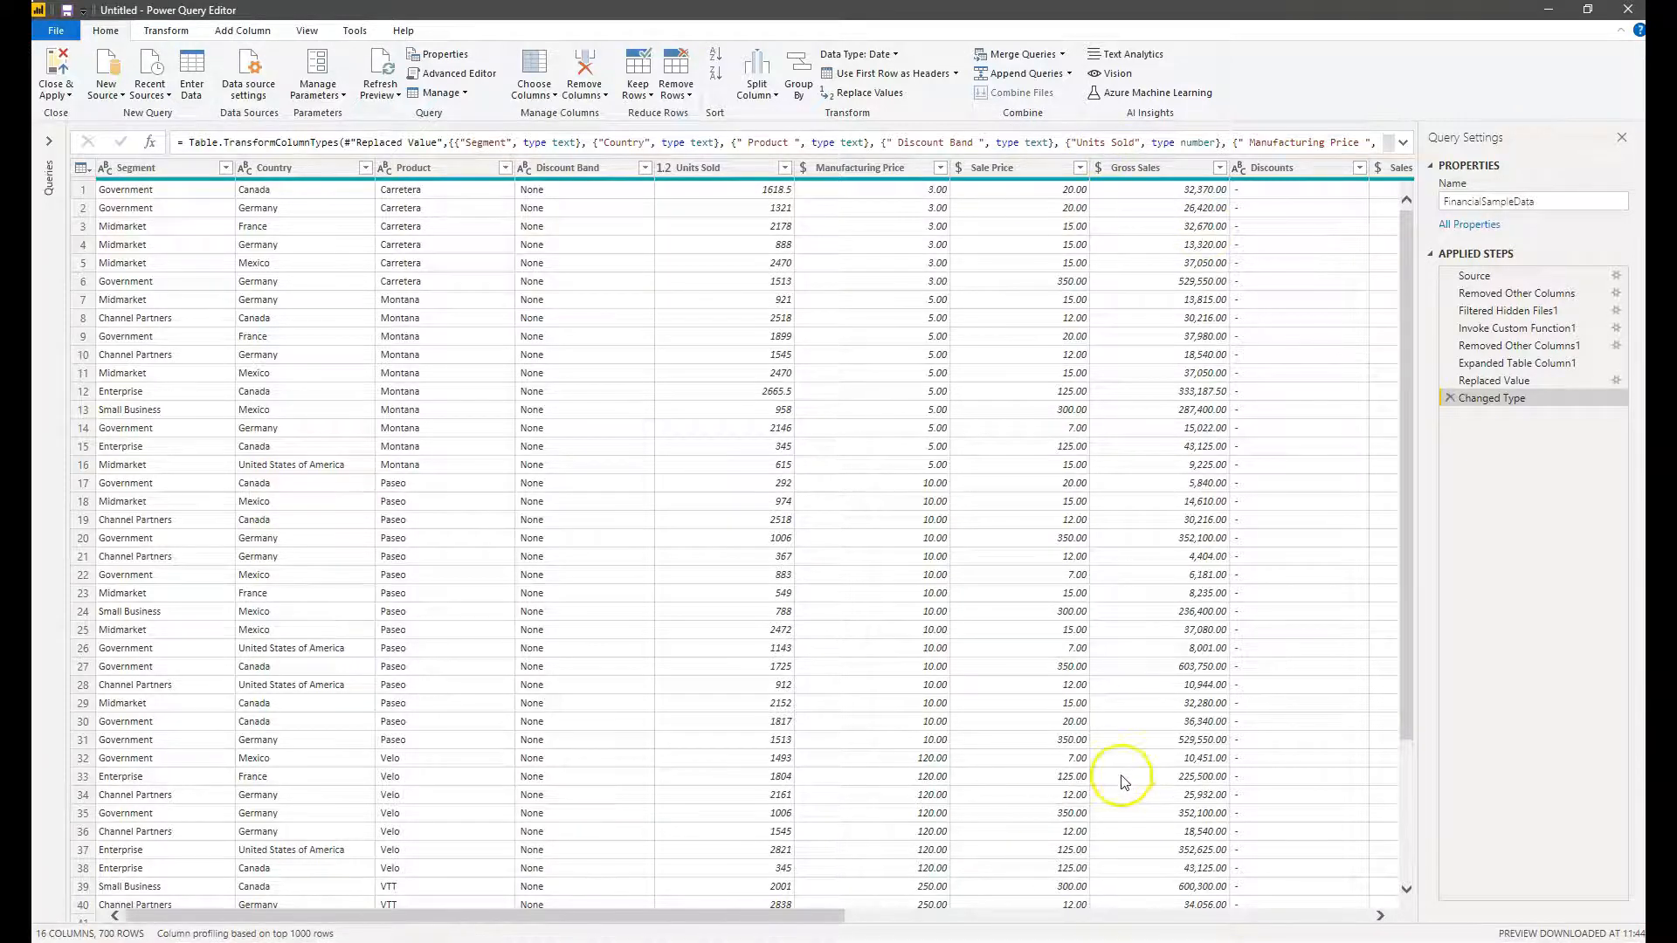
click(665, 168)
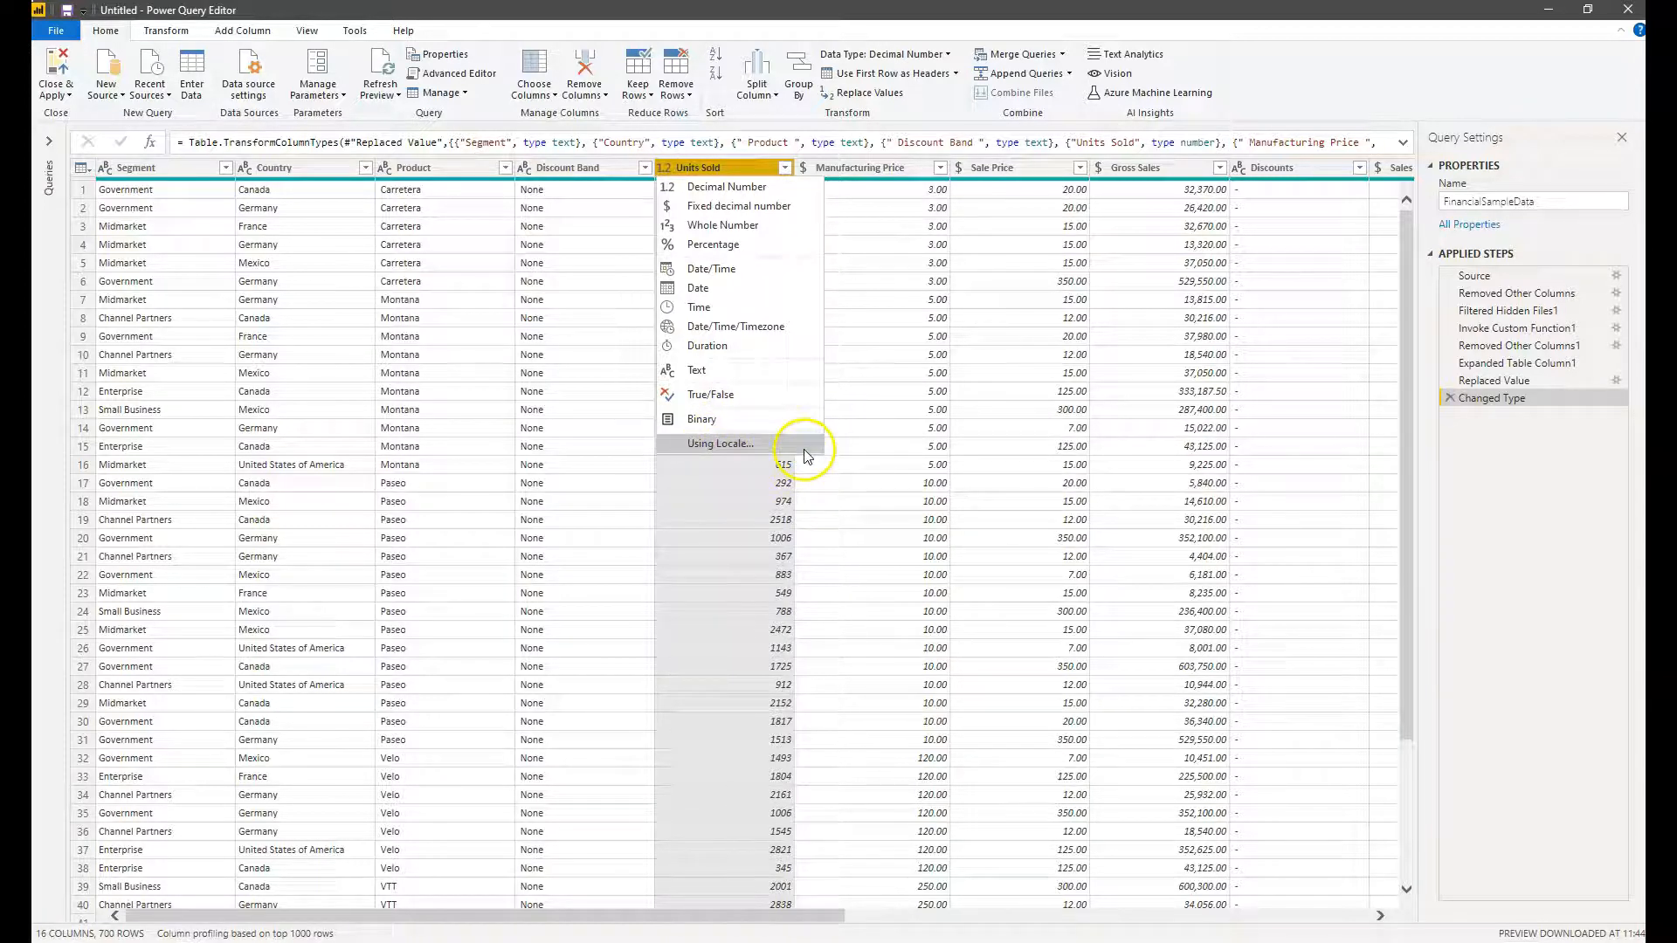
click(800, 916)
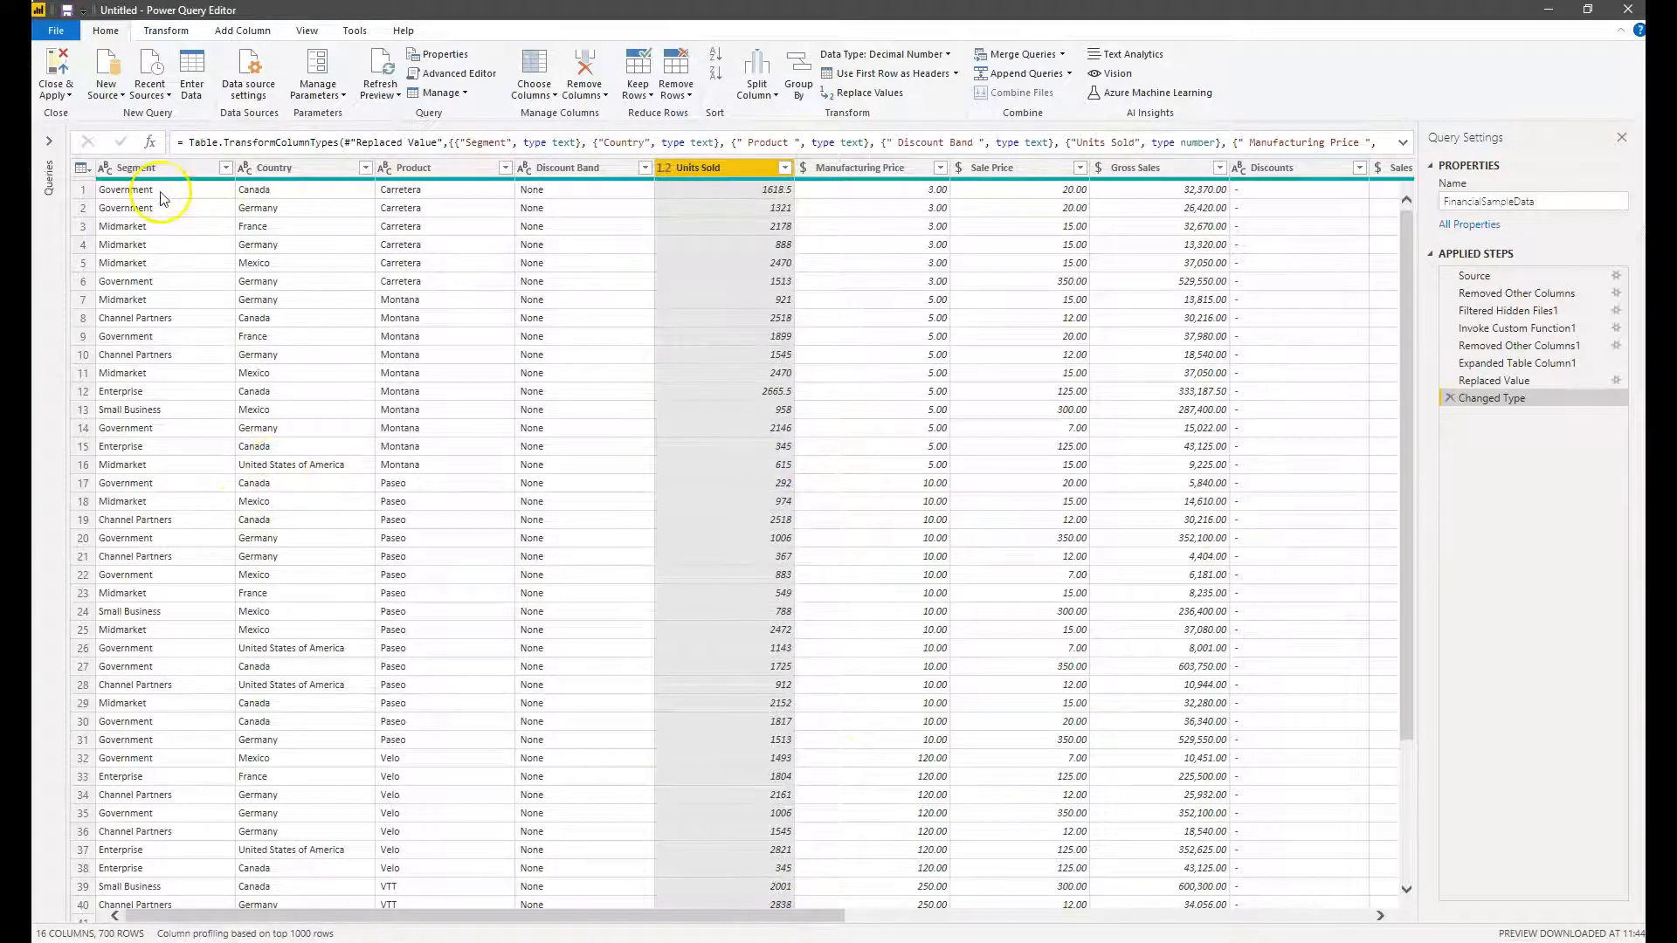
mouse_move(816, 915)
mouse_down()
mouse_move(1401, 921)
mouse_move(804, 922)
mouse_up()
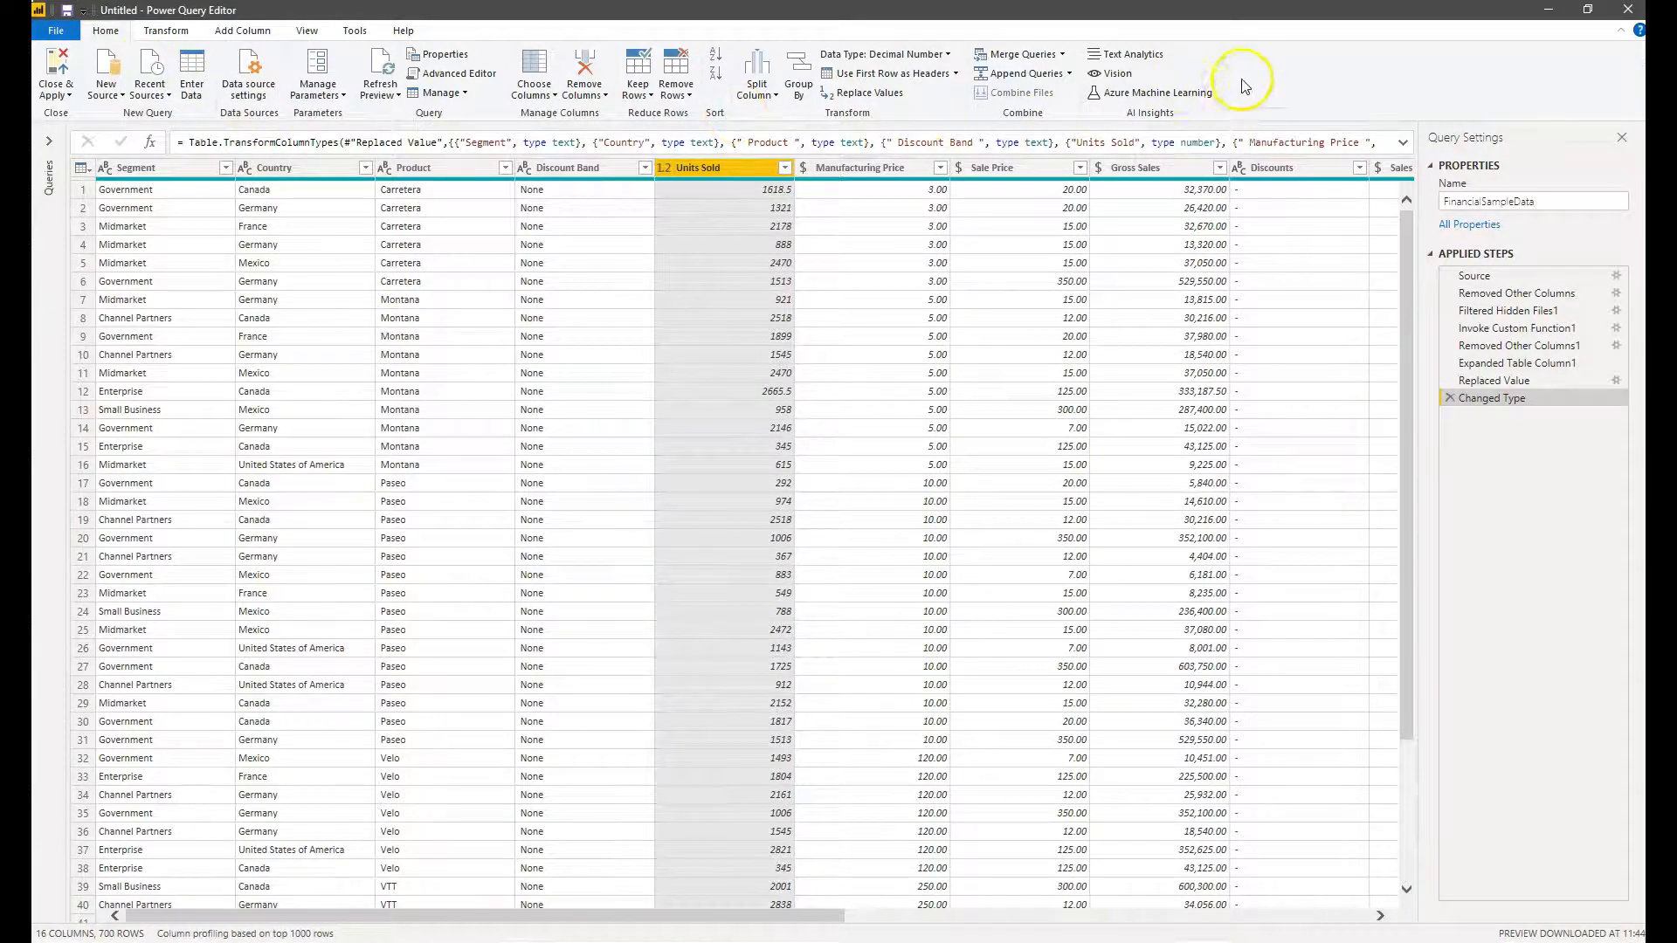
Review the query editor's transform, add-column and view commands, the formula bar visibility setting, and the keep-rows, split-column and data type options
click(530, 85)
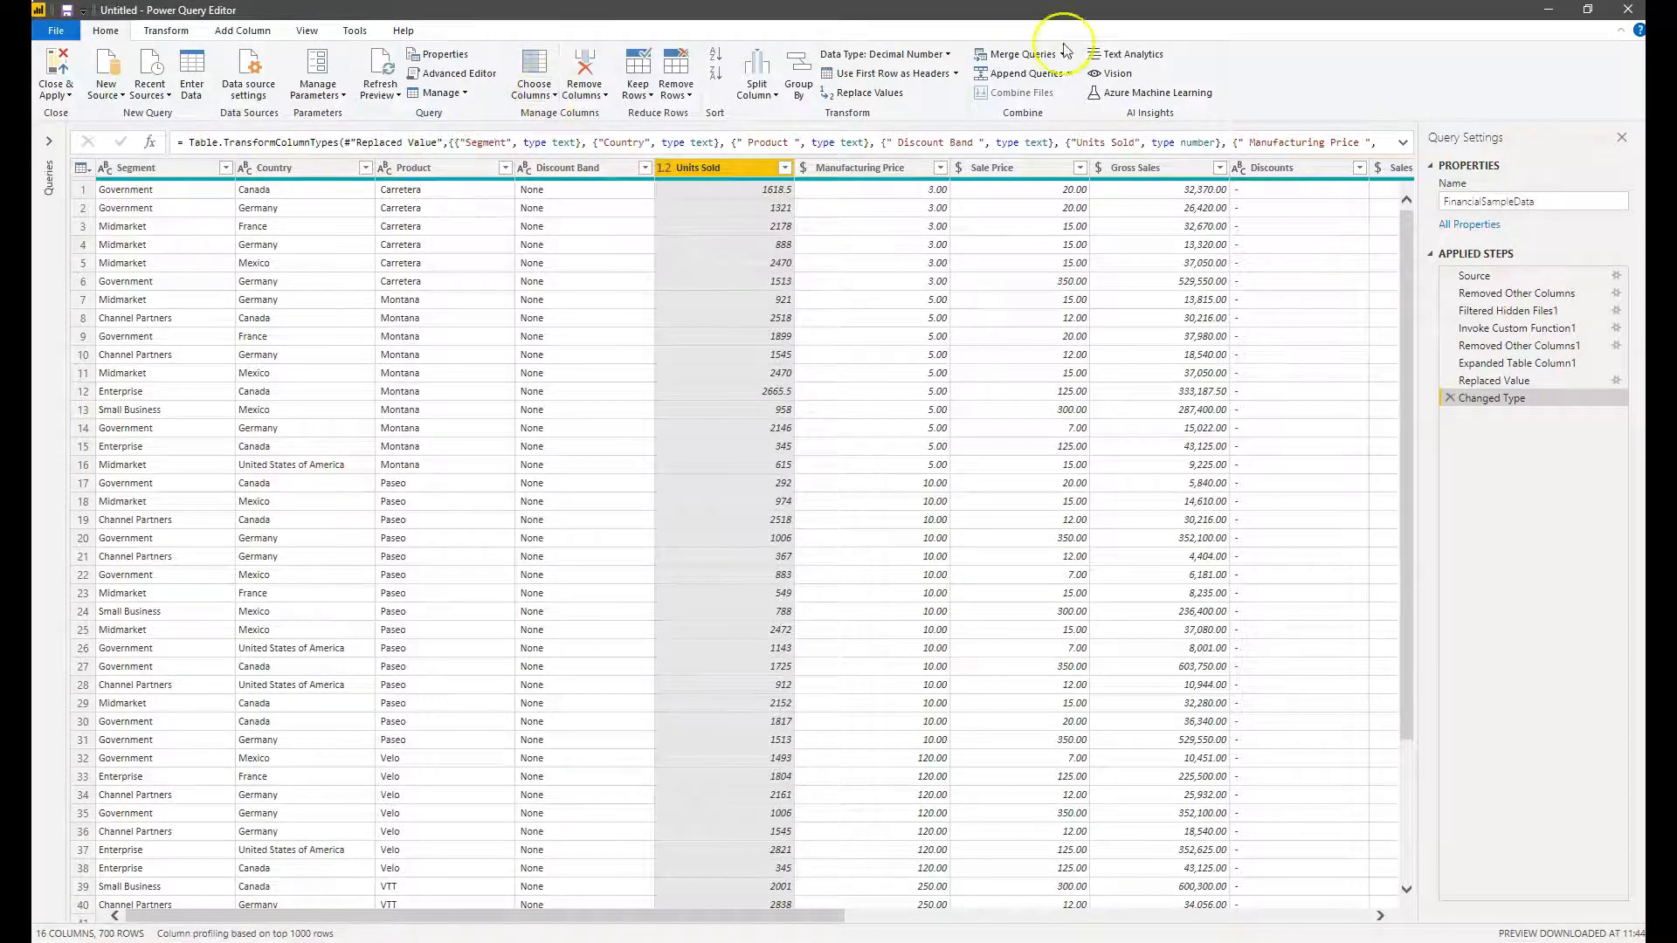
click(167, 31)
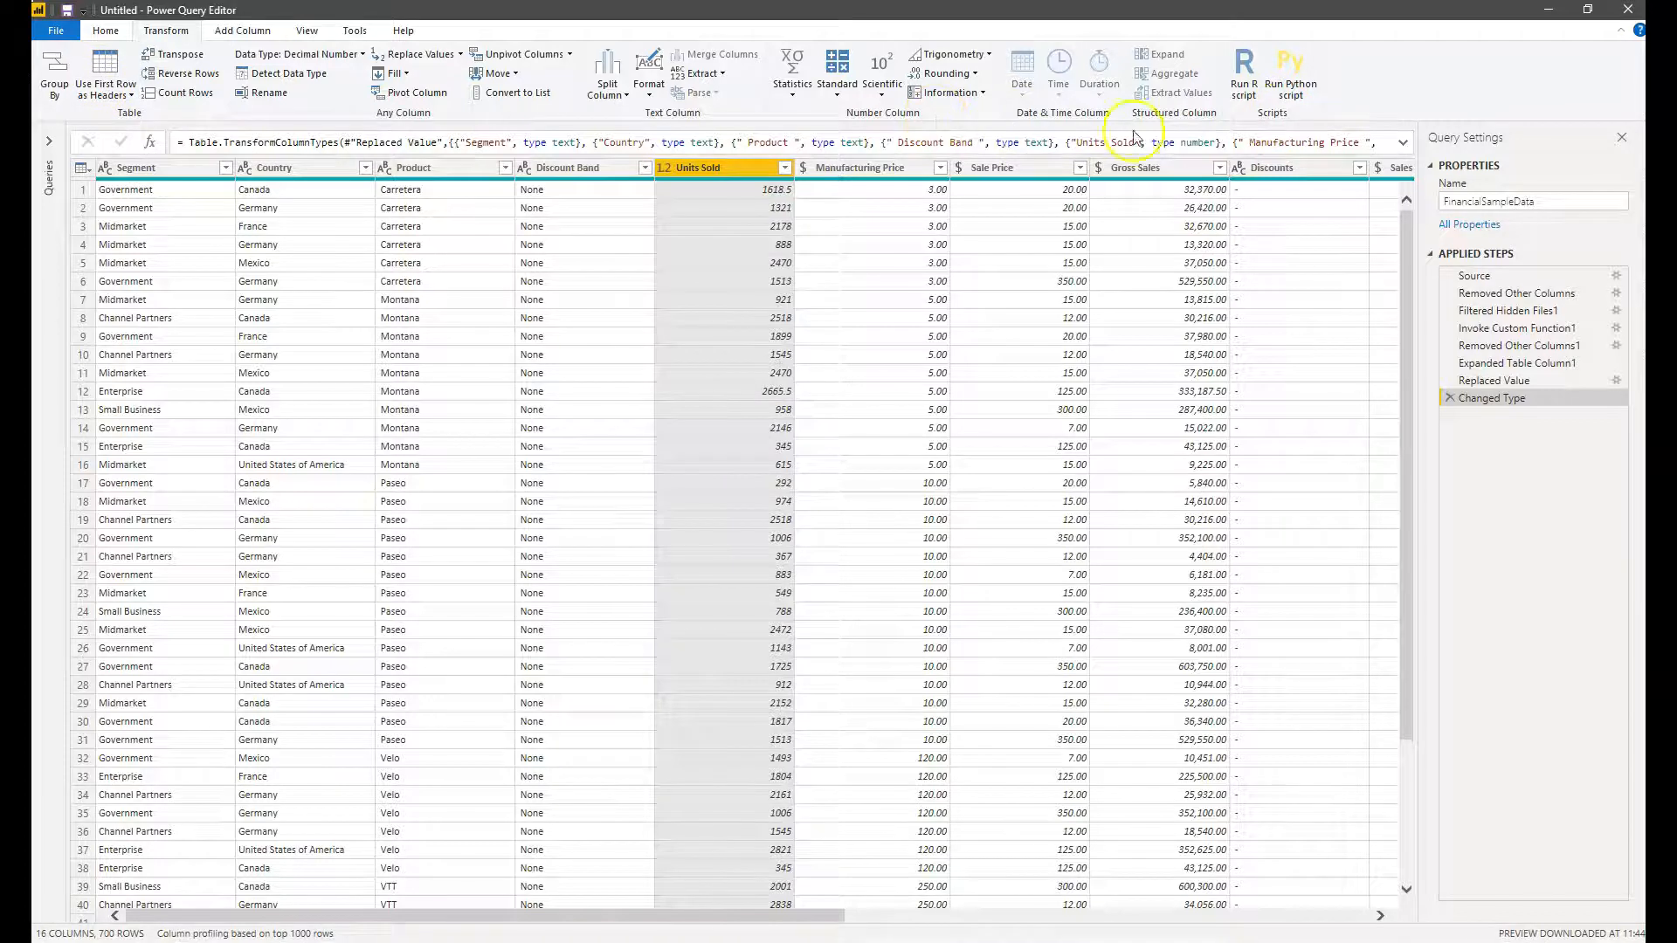
click(243, 30)
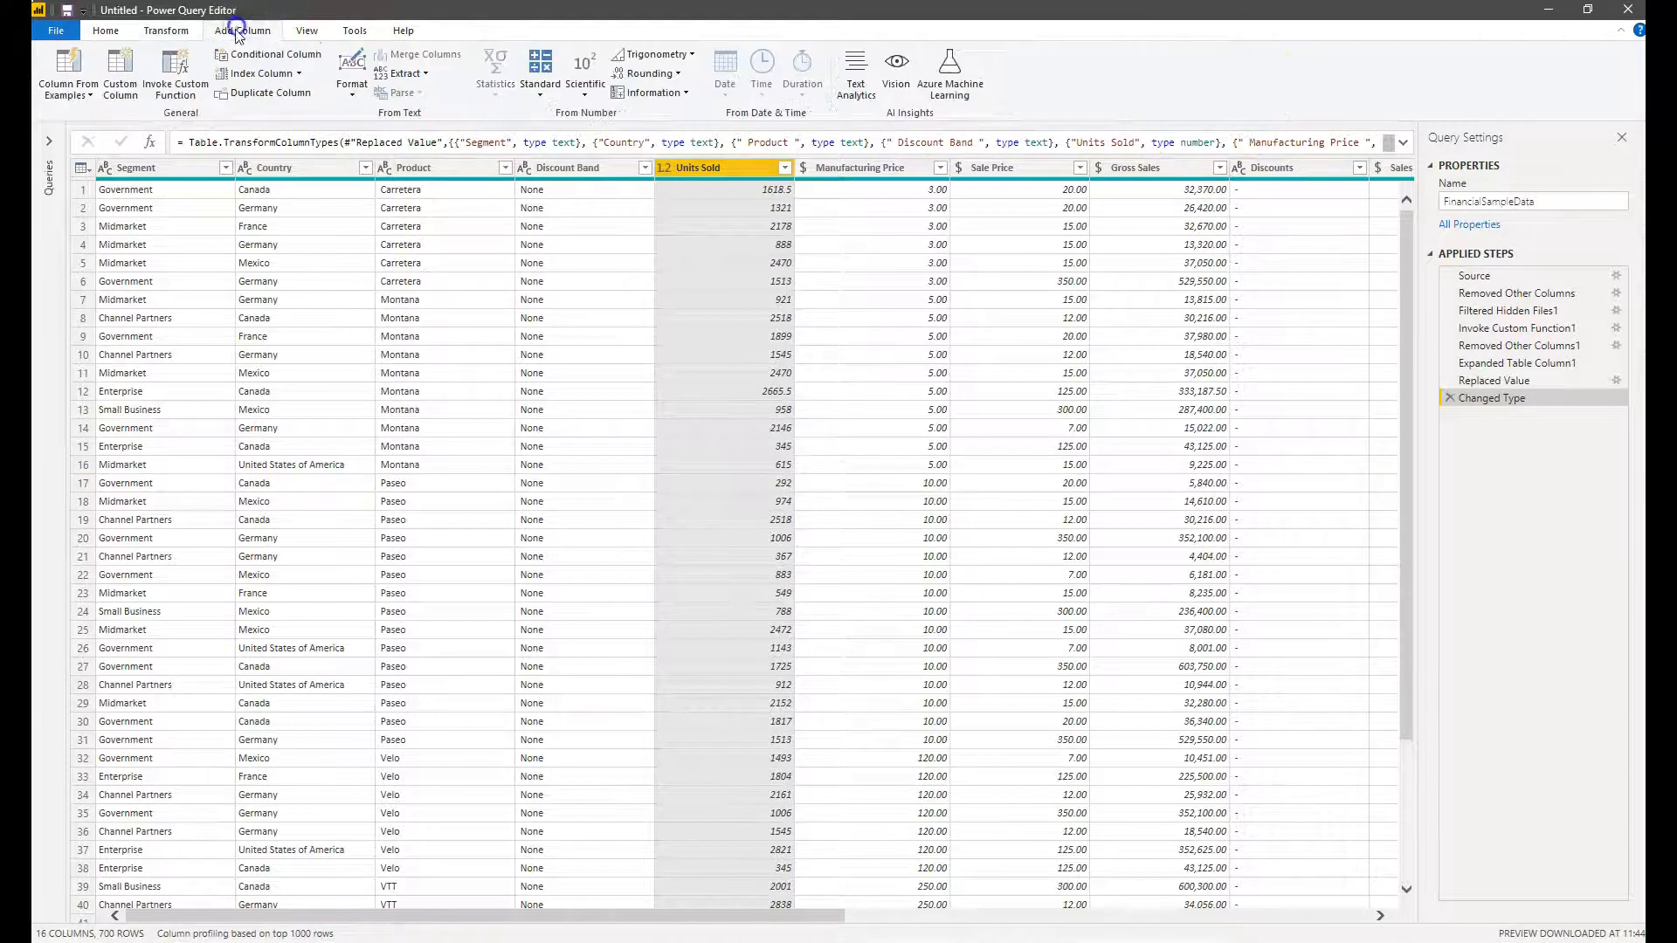
click(305, 31)
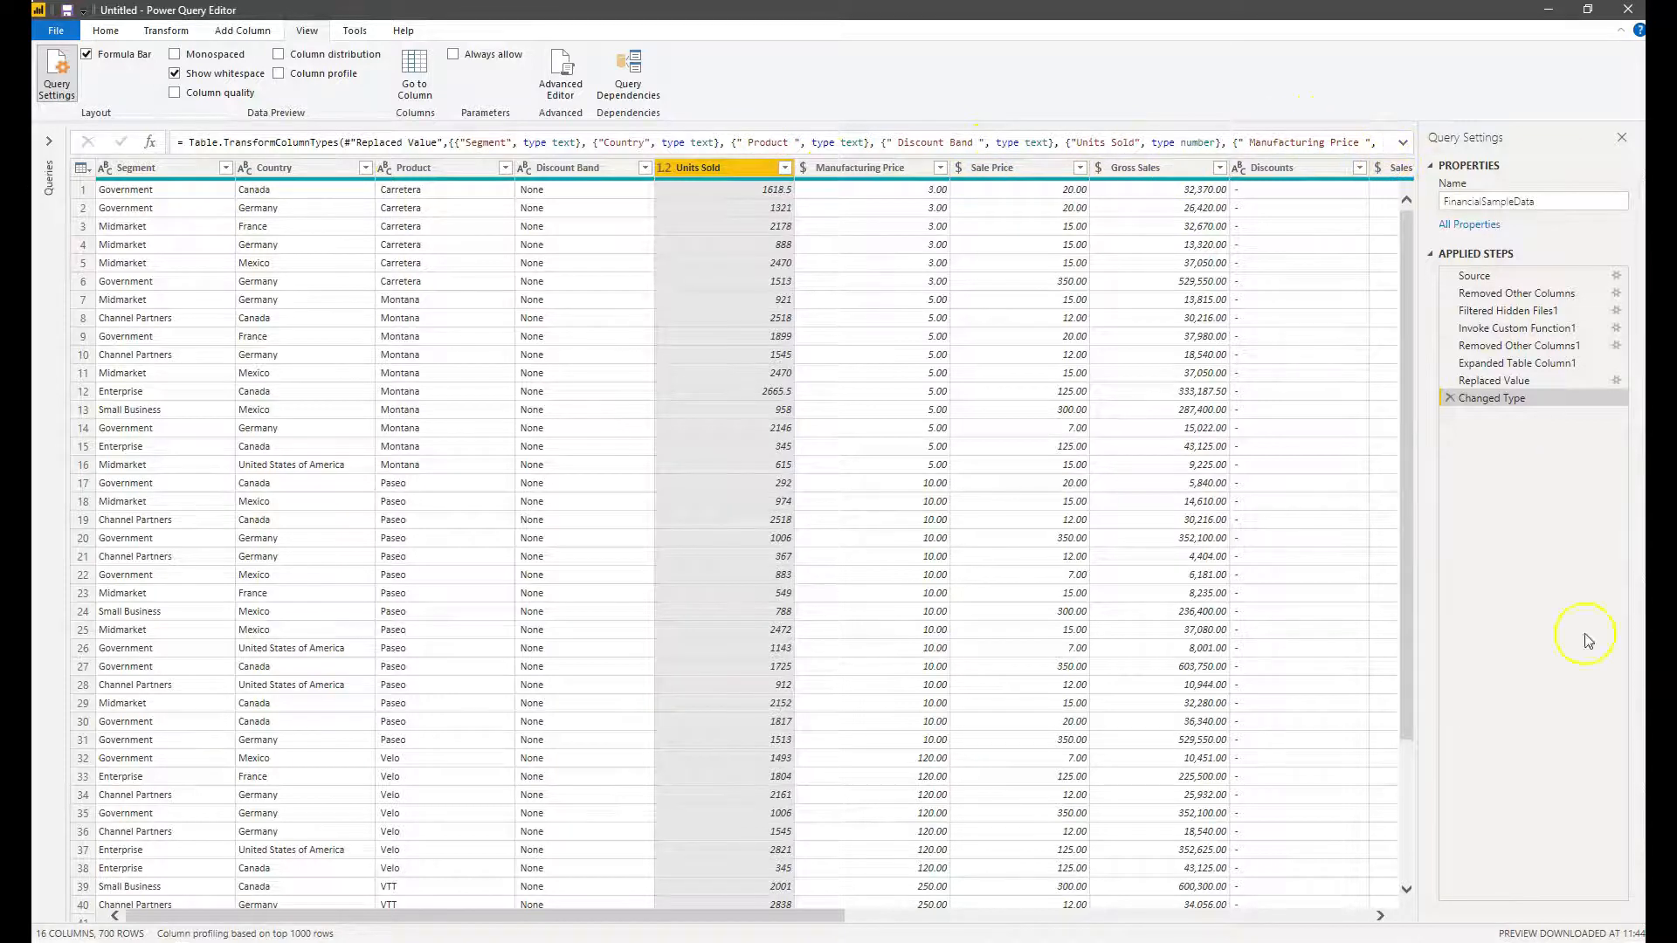
click(87, 54)
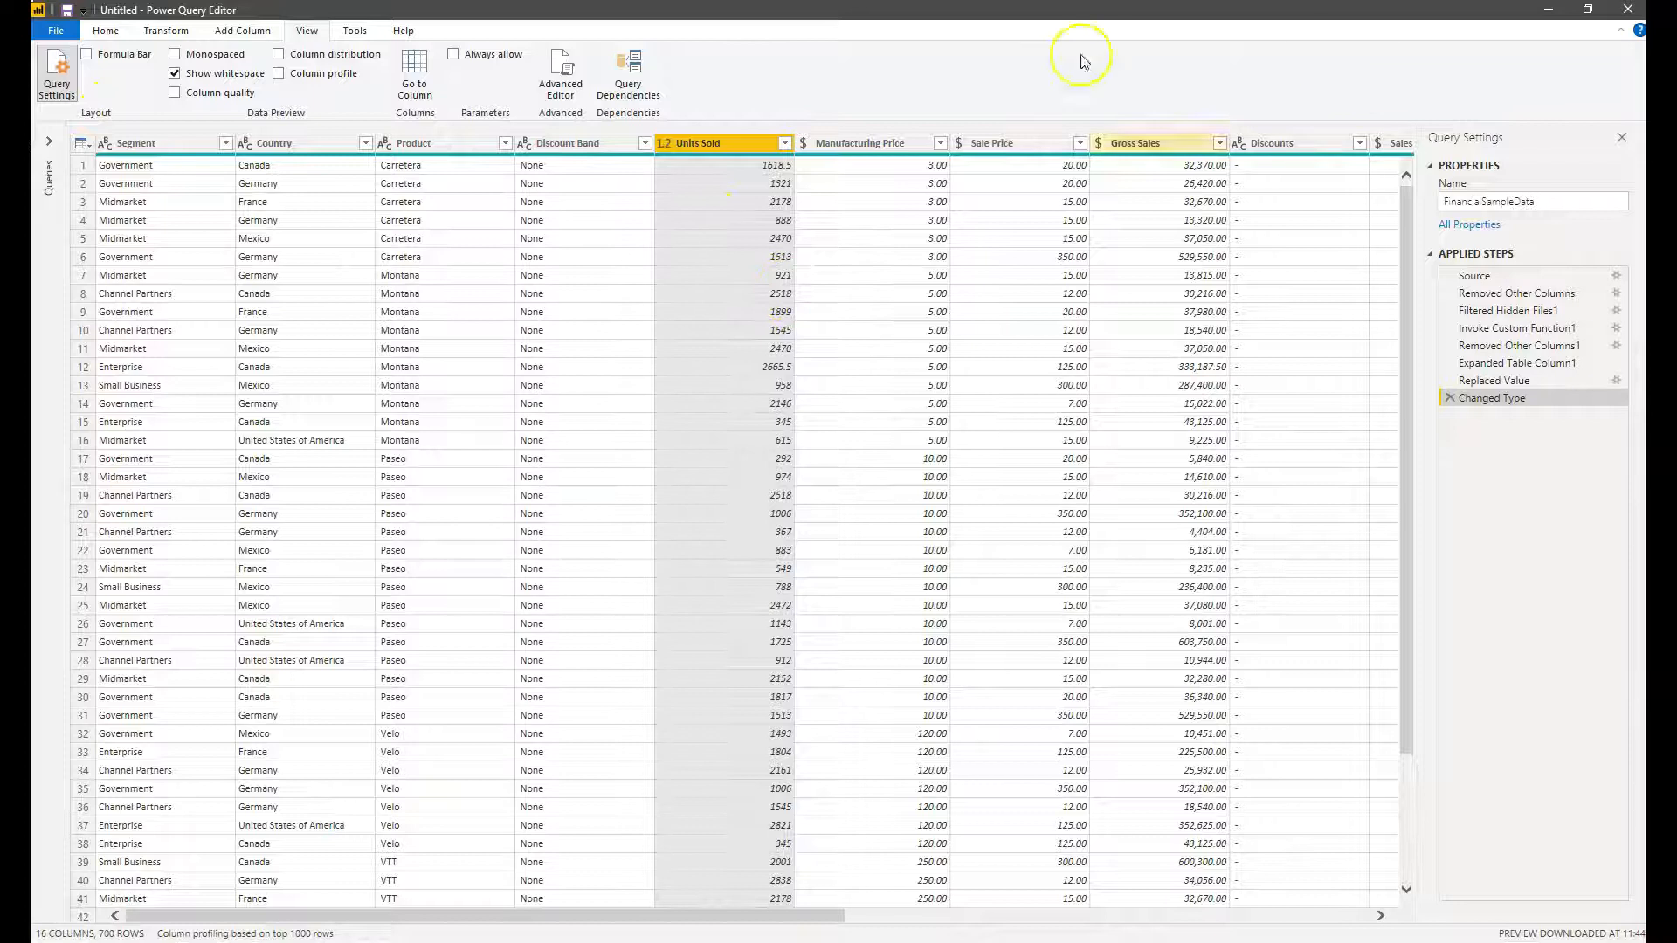
click(88, 54)
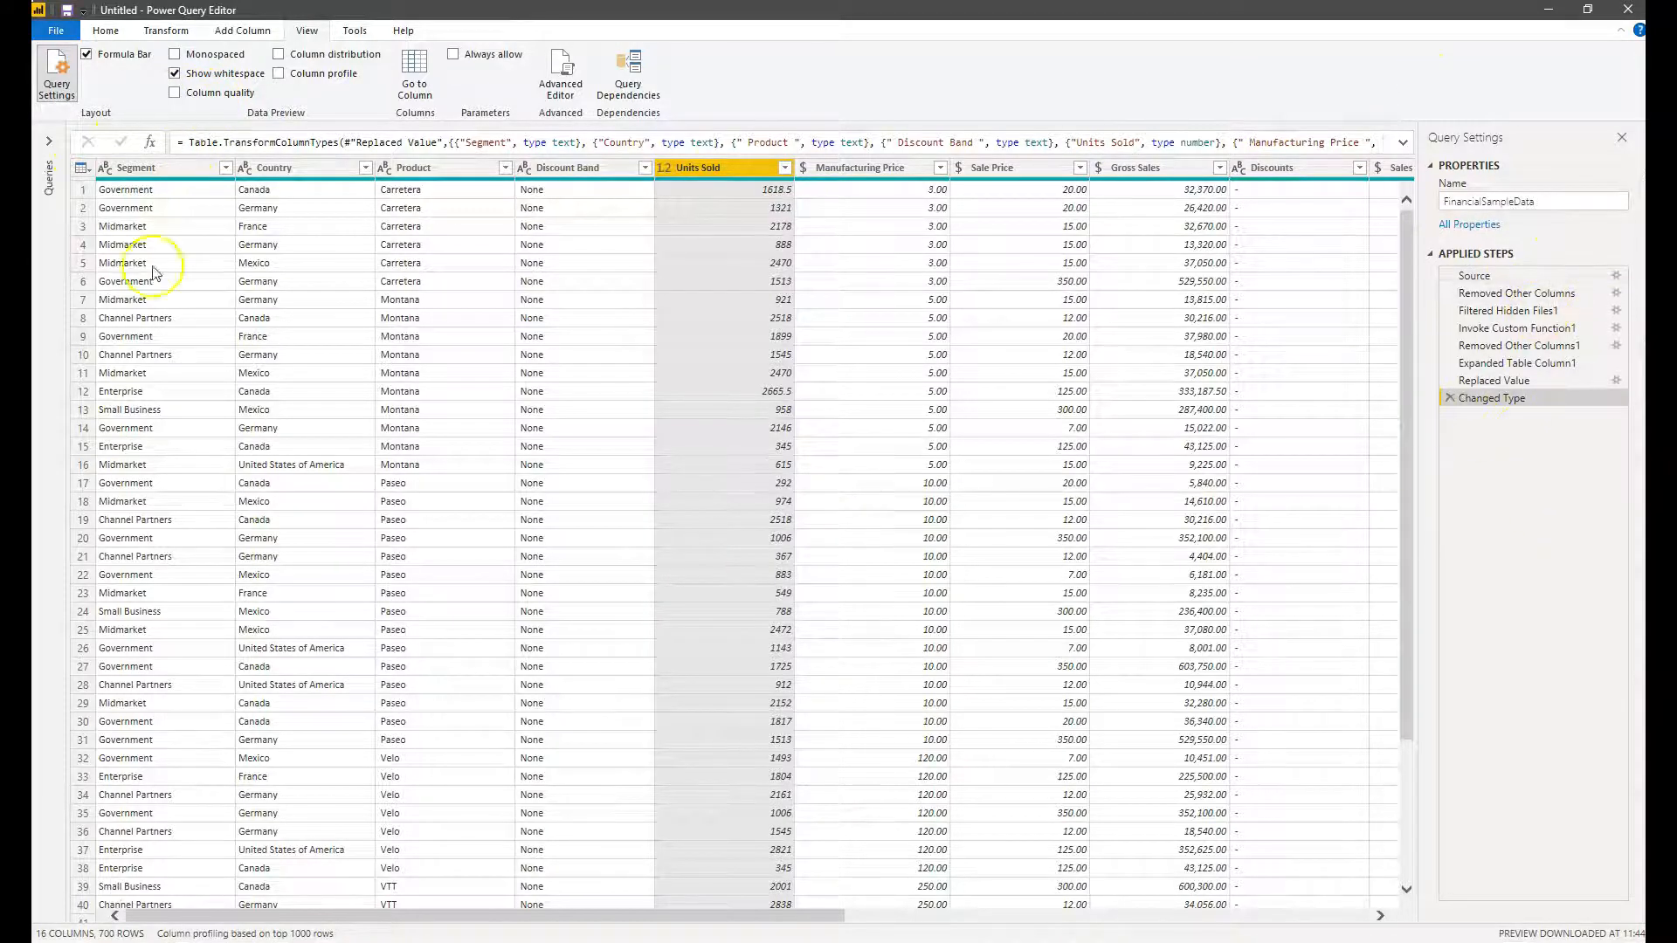
click(106, 31)
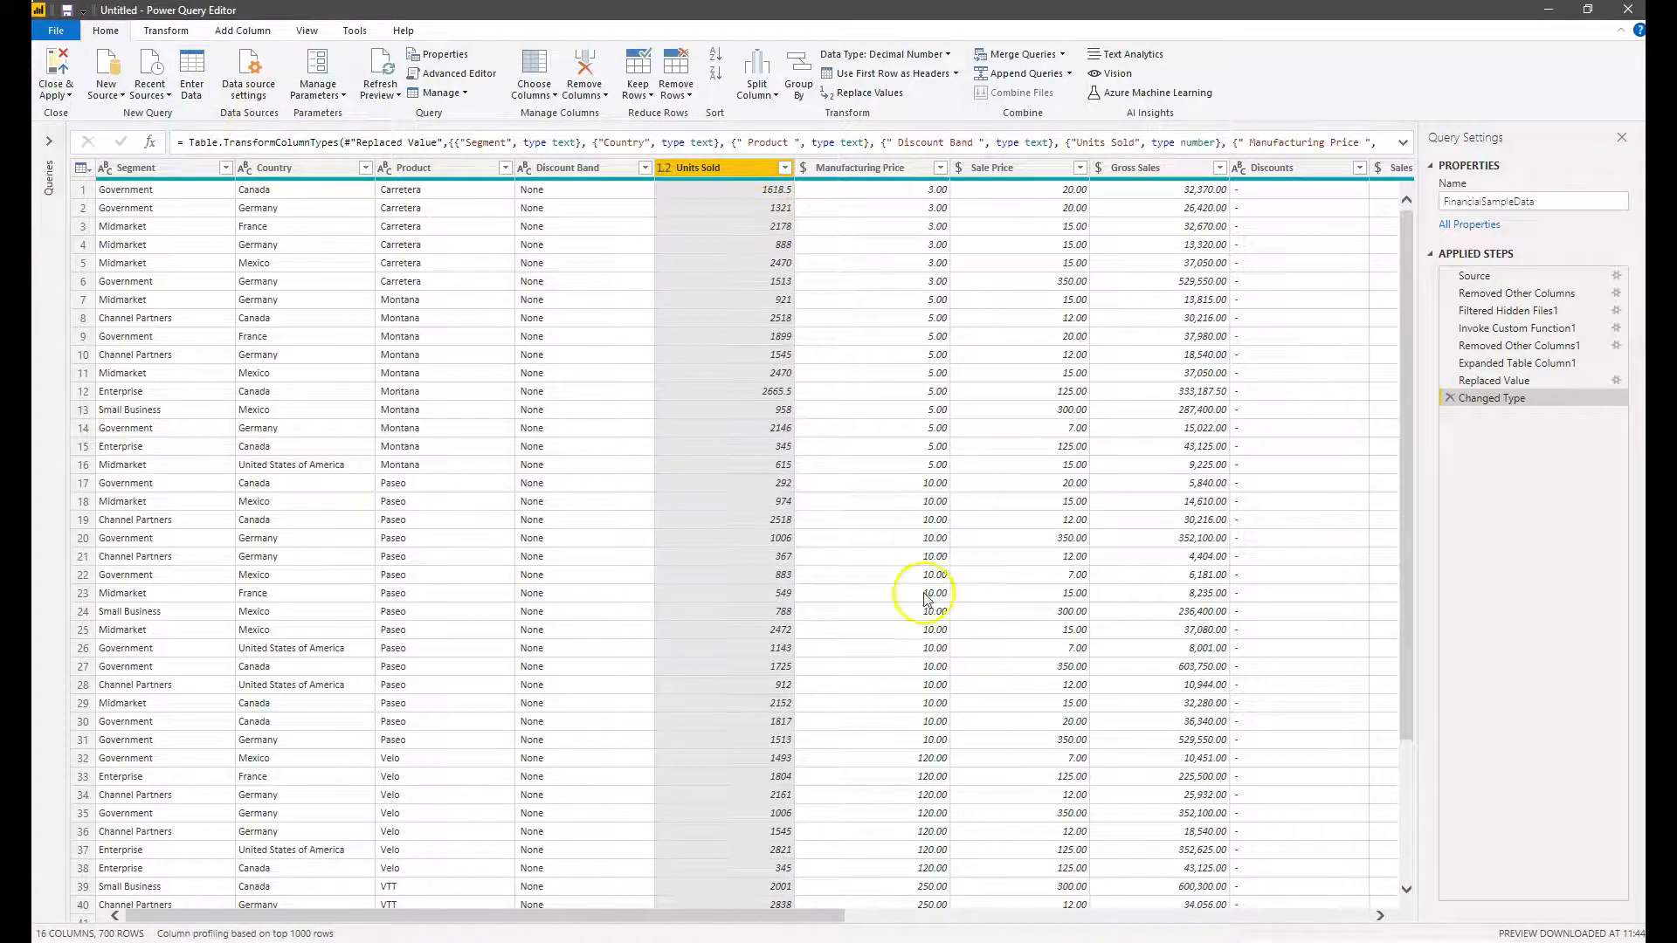
click(634, 101)
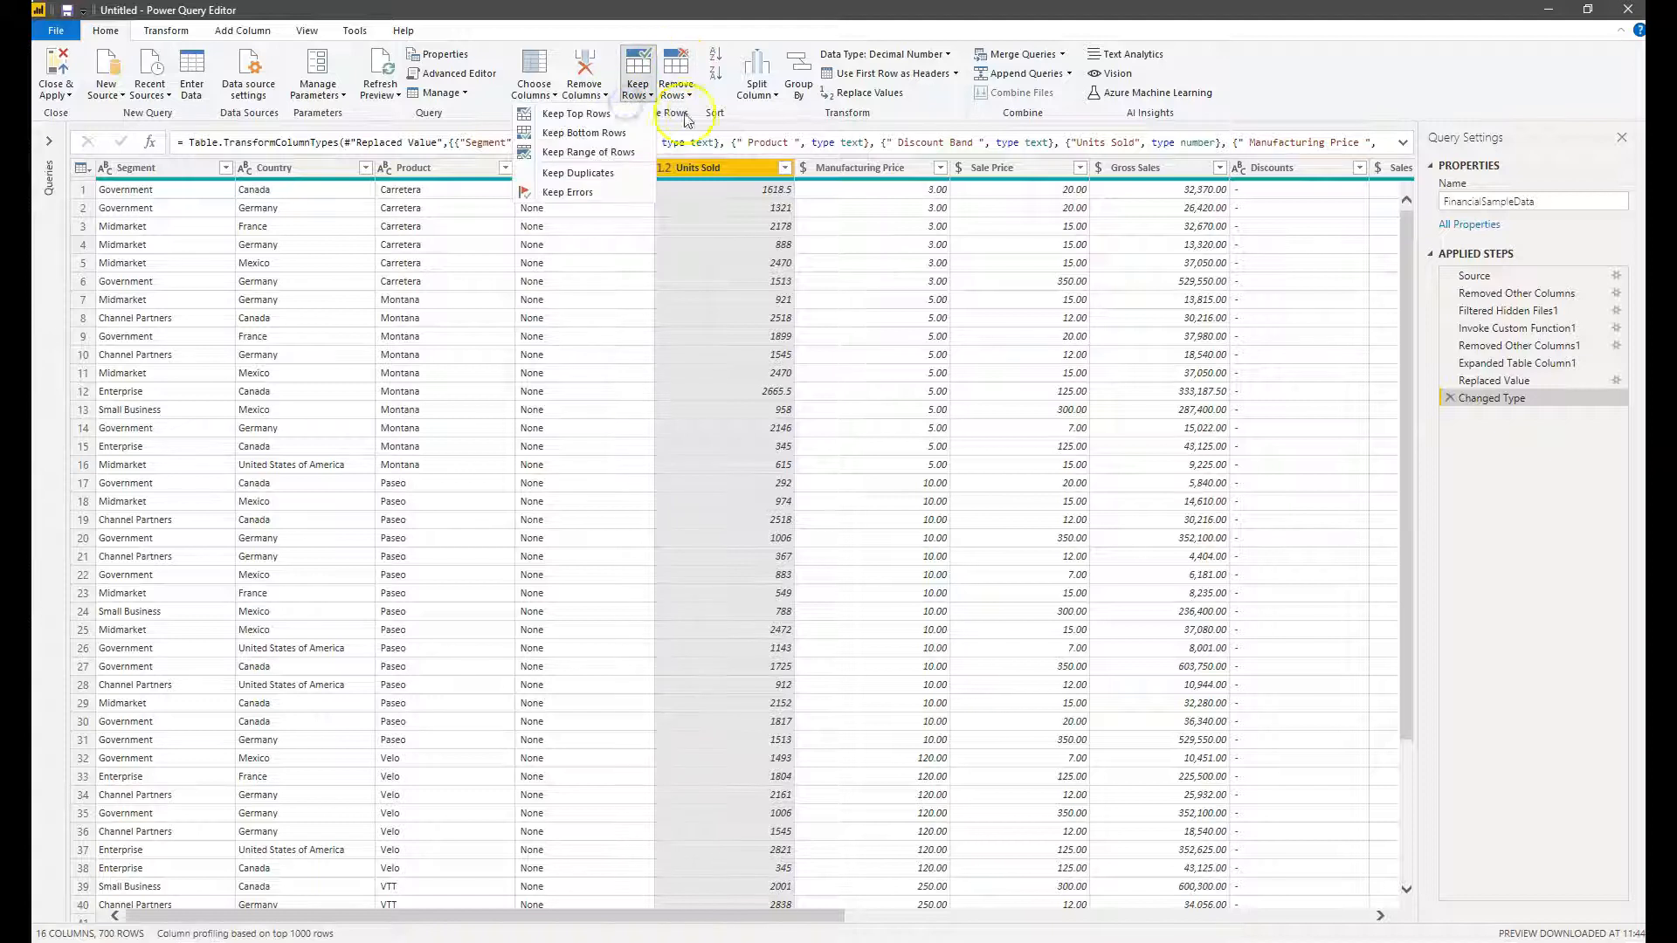
click(756, 87)
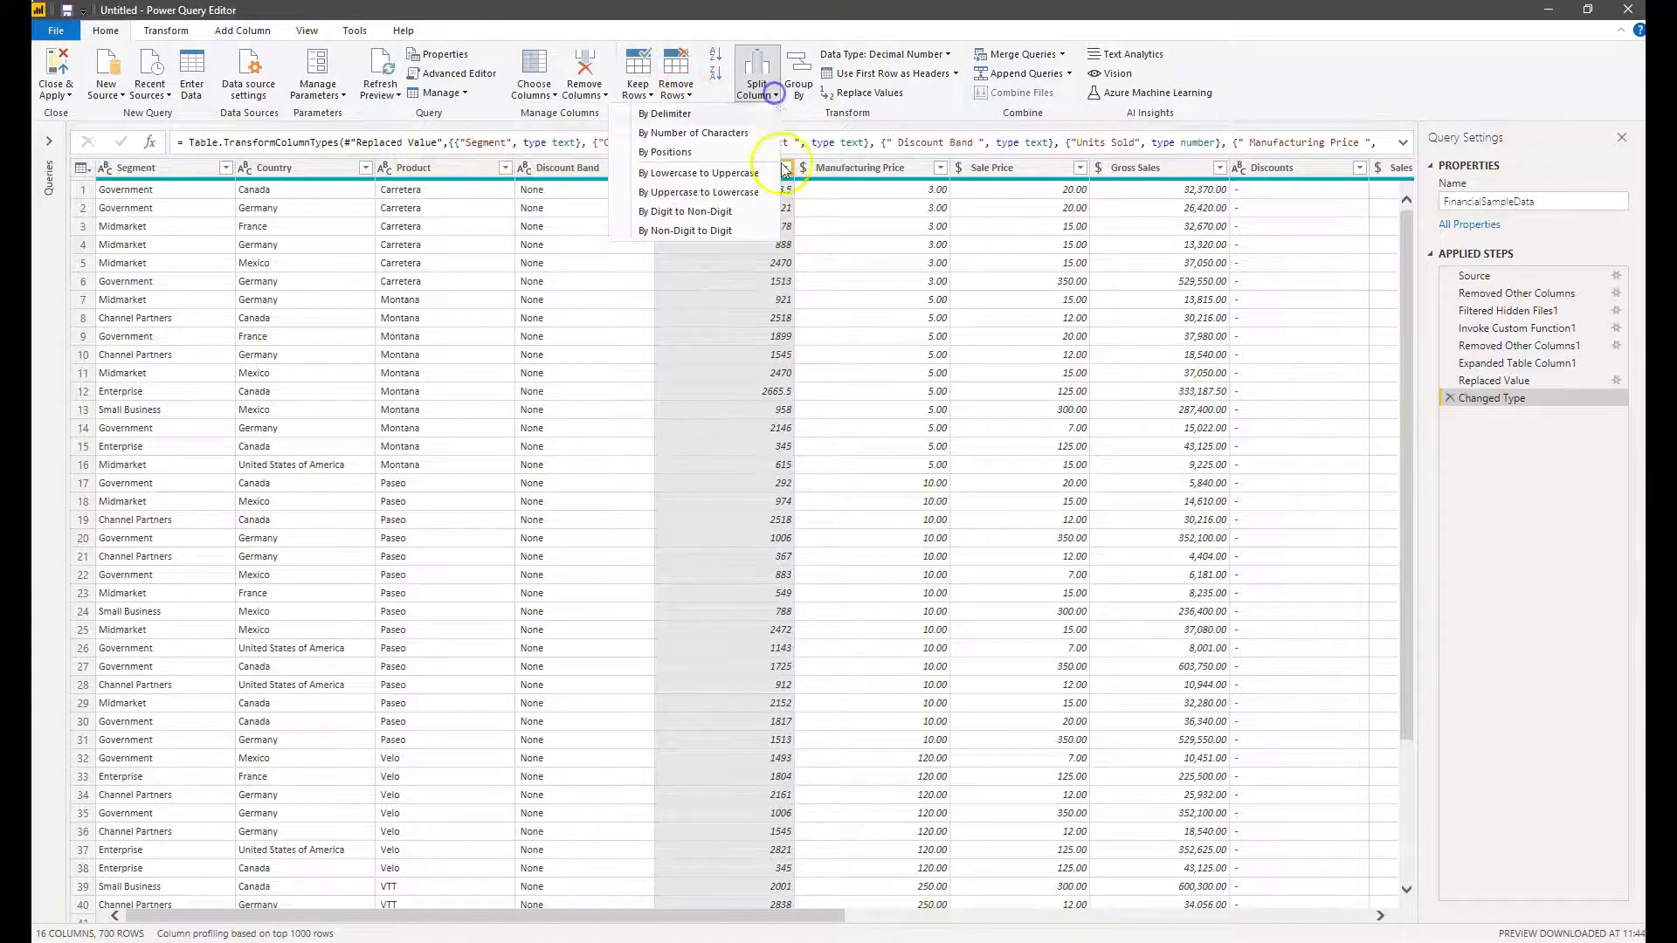
click(947, 59)
click(992, 103)
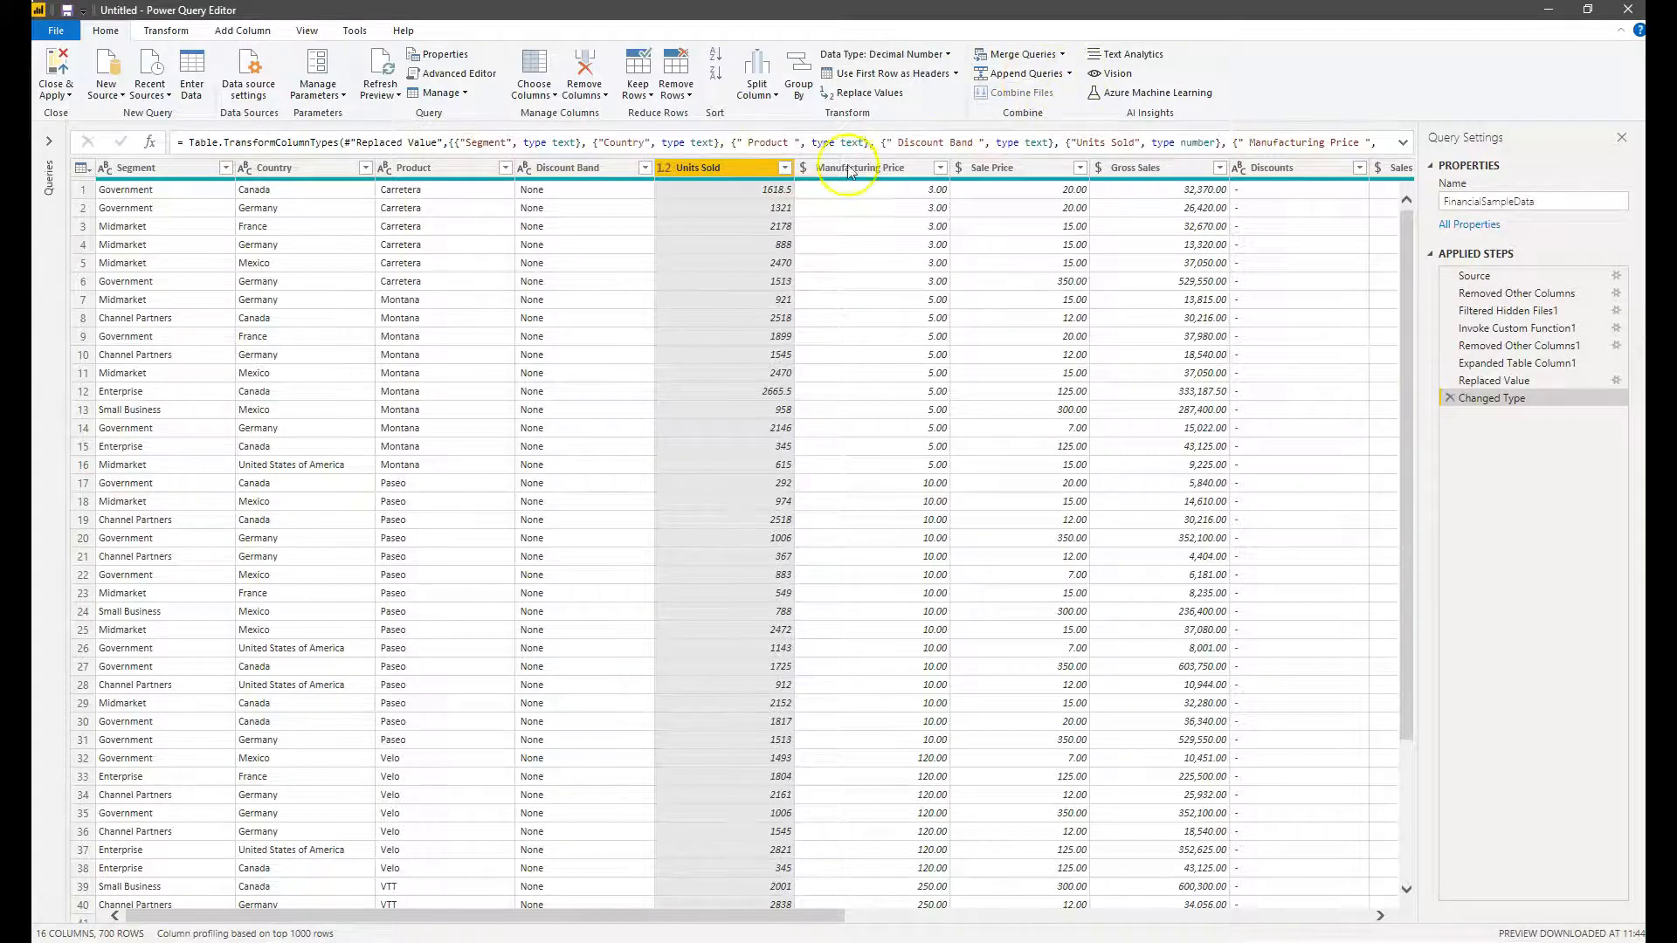
Close the Power Query Editor and return to the Power BI Desktop report
click(48, 88)
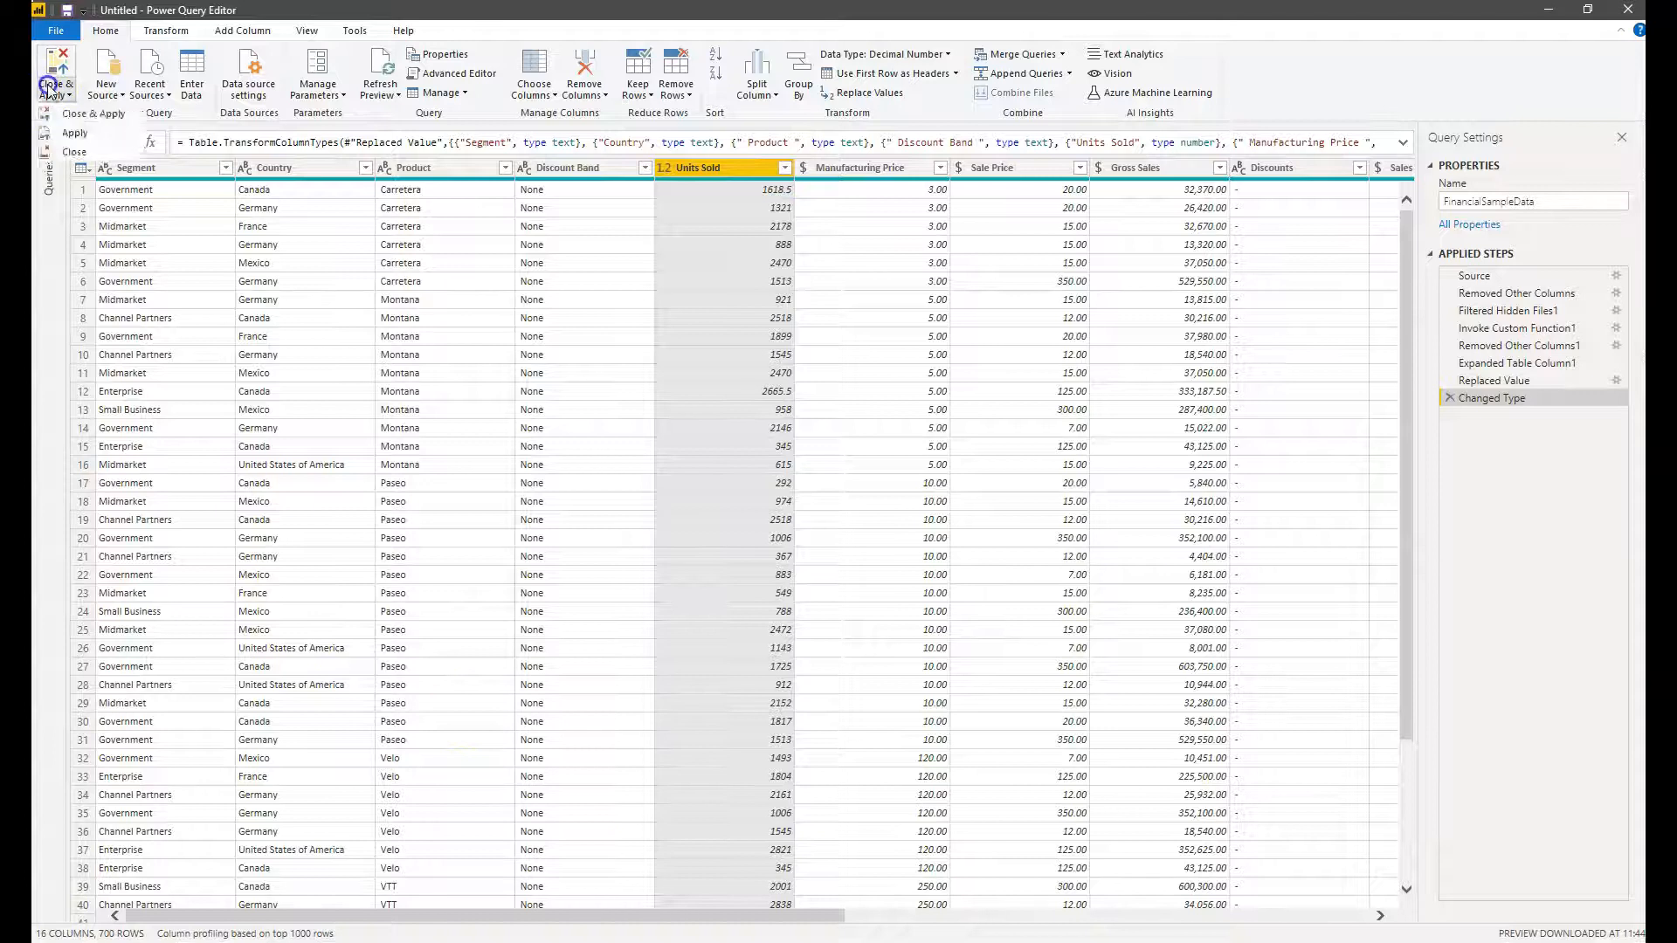
click(99, 116)
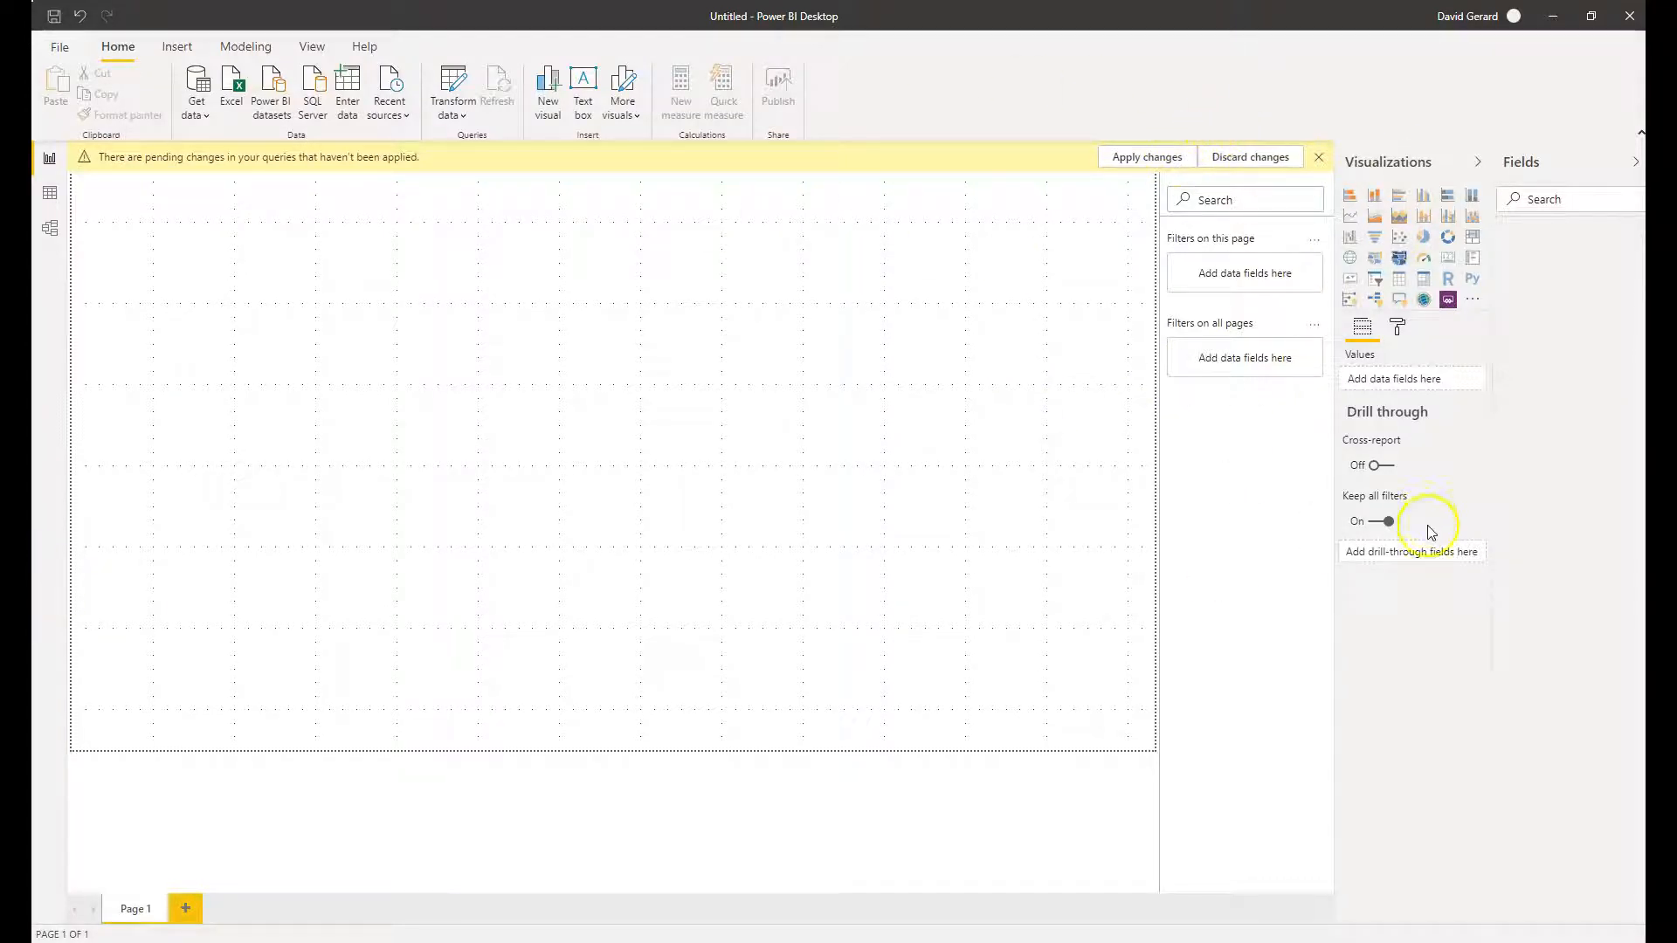
Switch to Excel and open the demodata blob container's file listing in its Power Query Editor for transformation
key(alt+Tab)
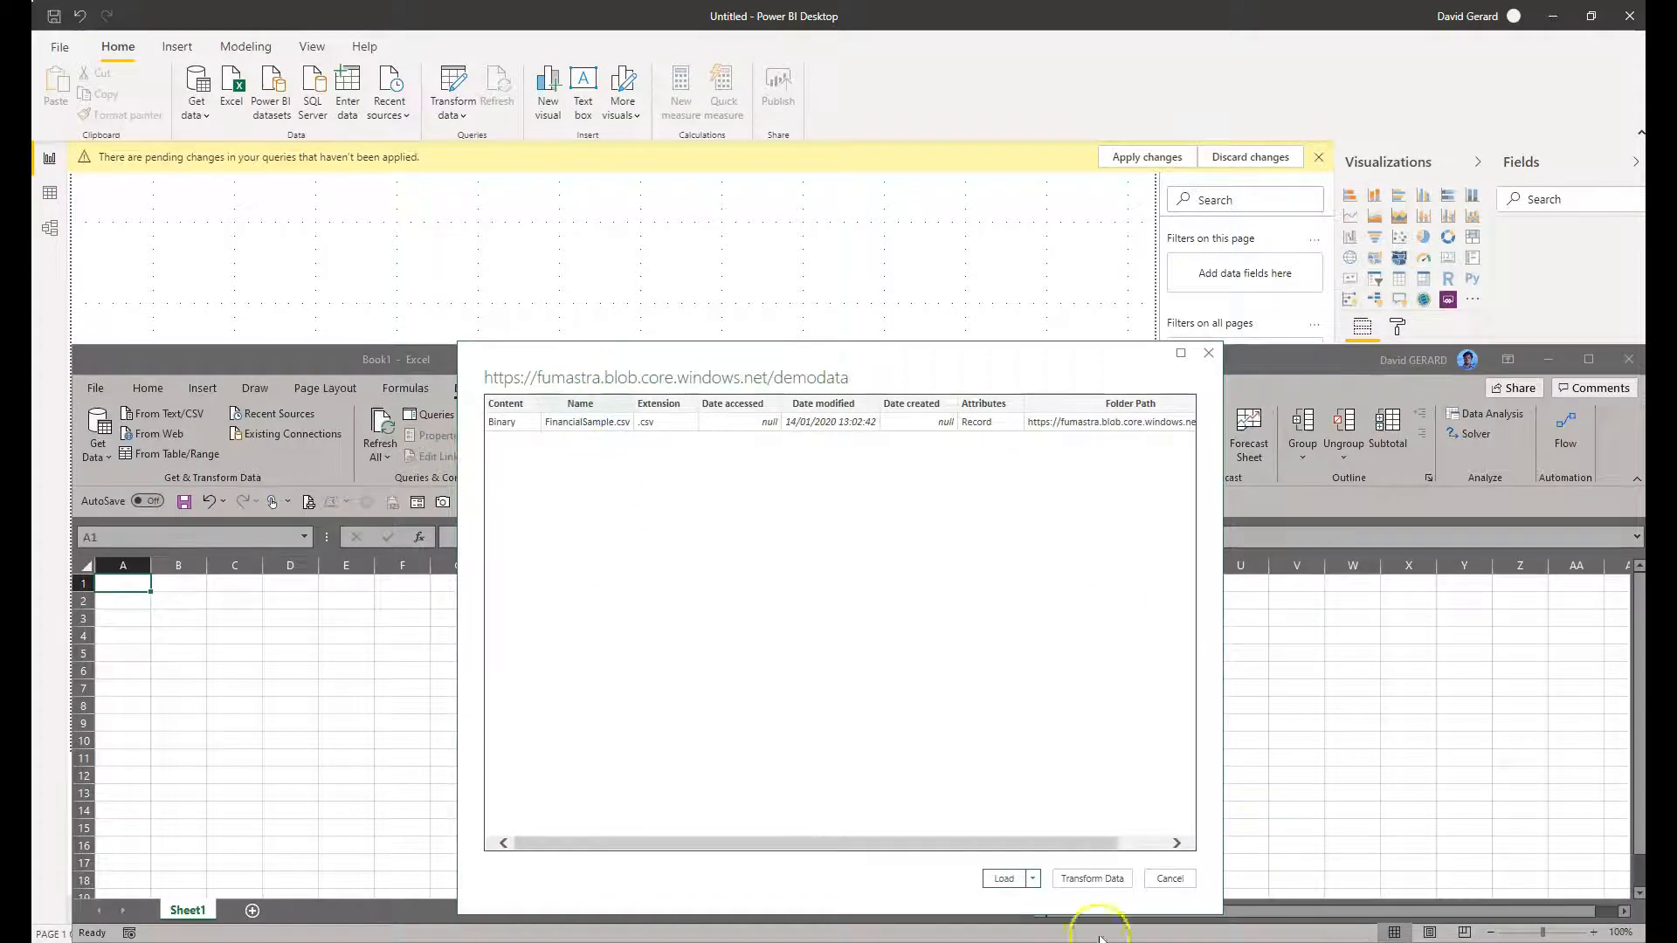
click(1092, 881)
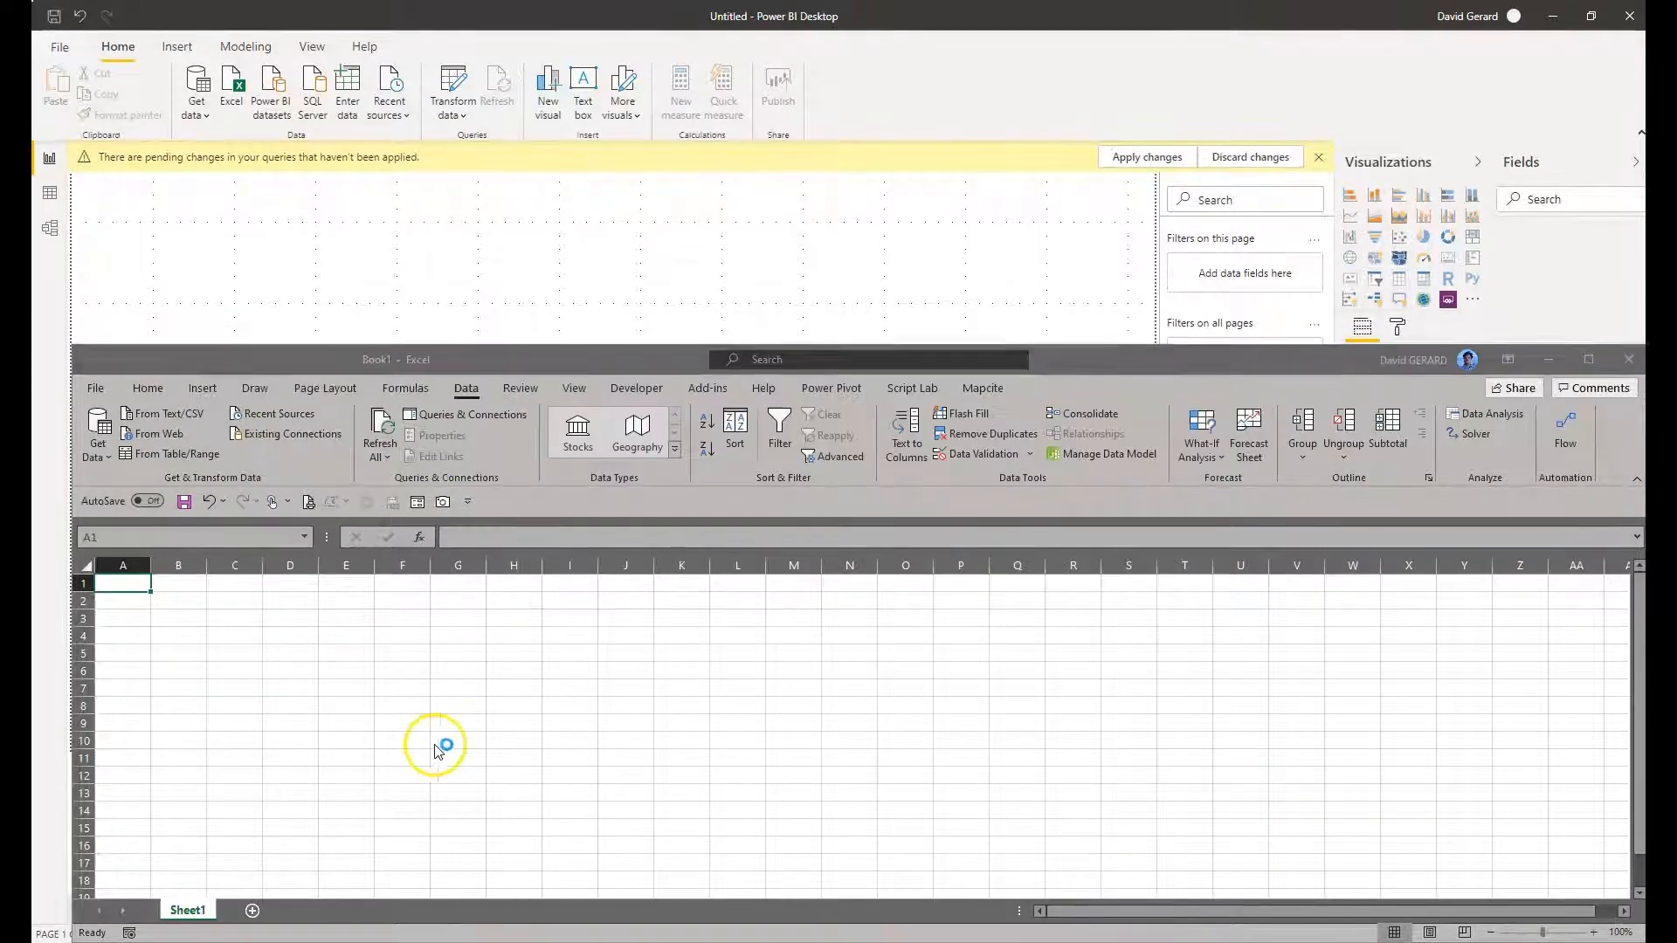
key(alt+Tab)
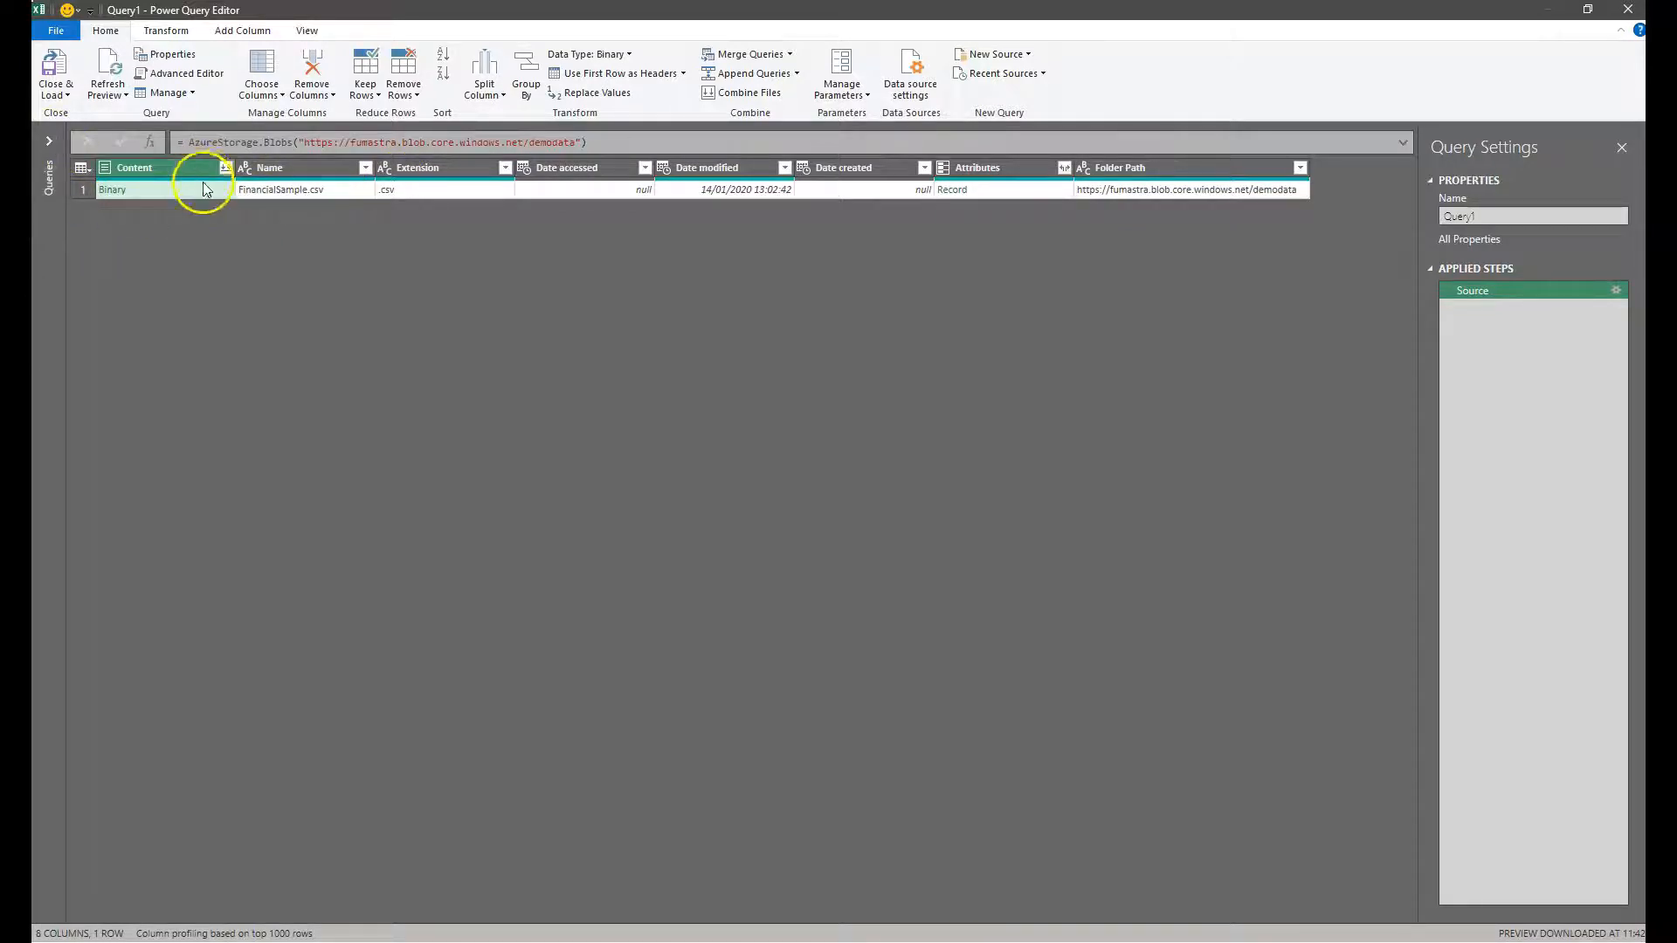
Keep only the Content column and combine its files, using the first file as sample with UTF-8 origin and comma delimiter
right_click(161, 168)
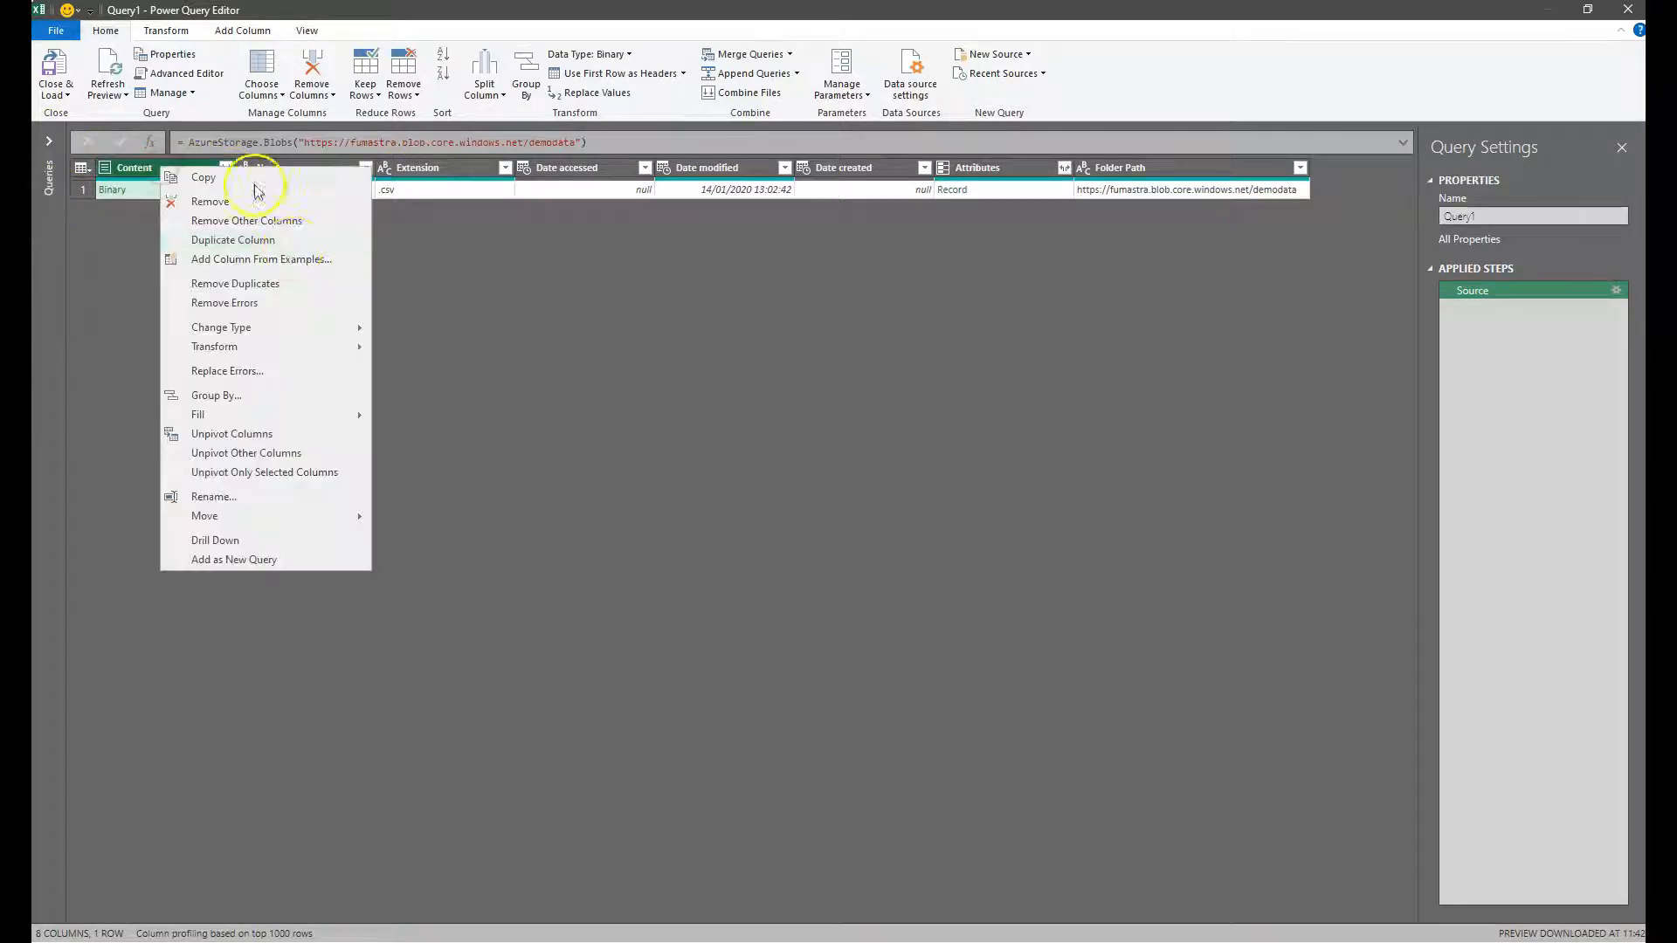
click(232, 225)
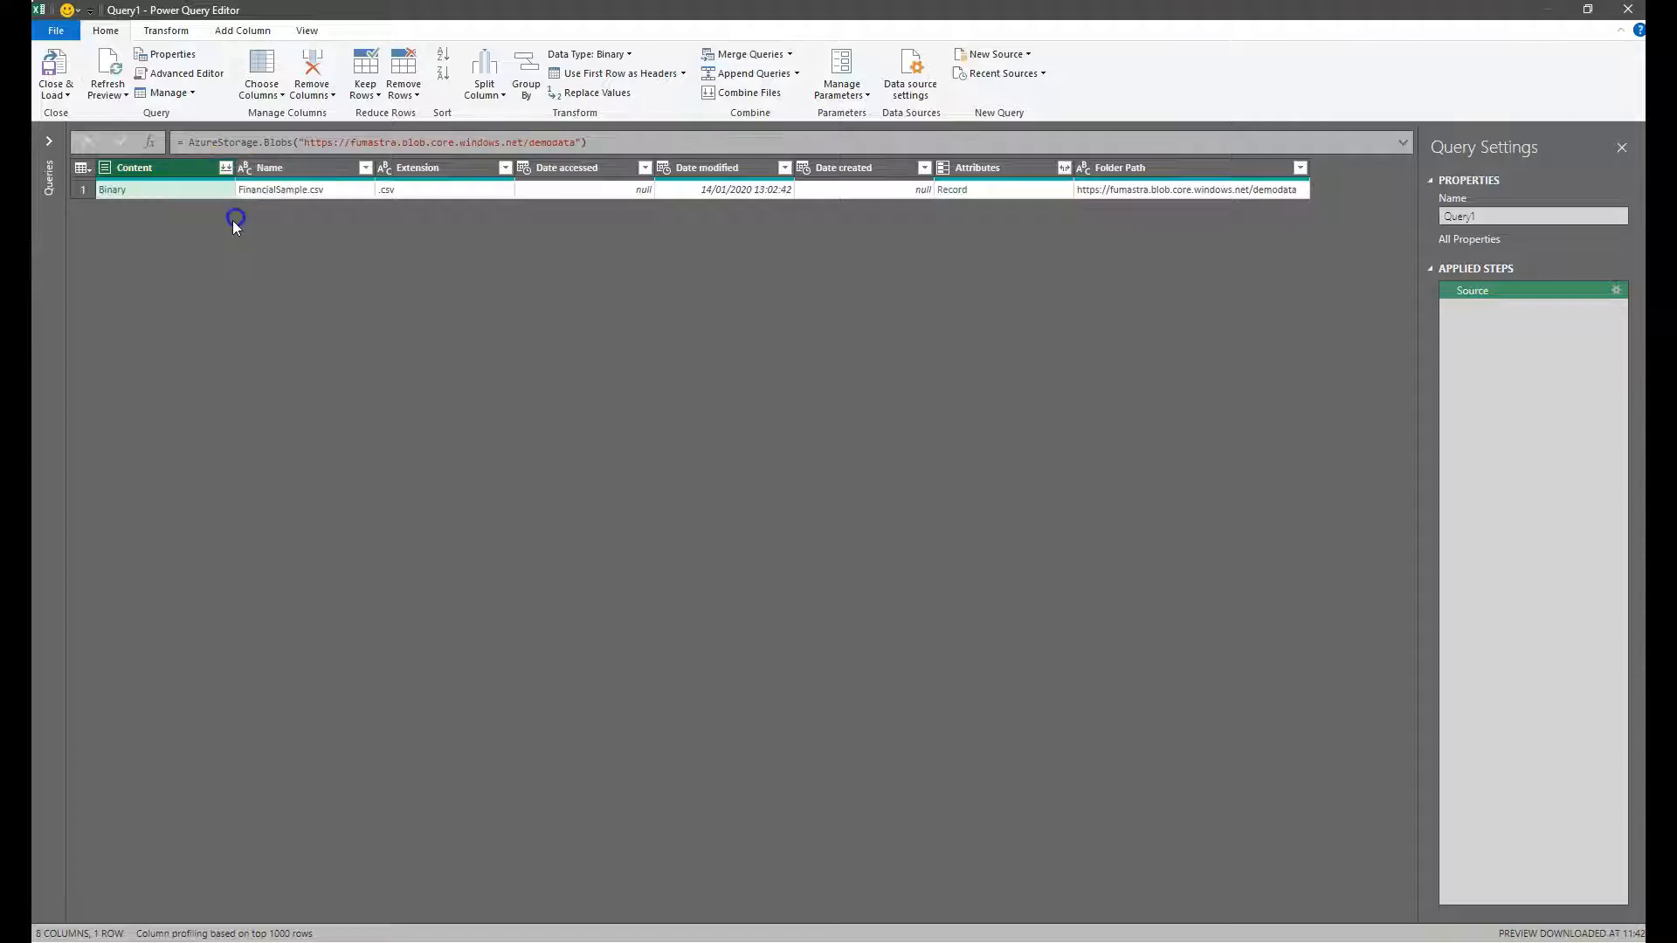
click(226, 167)
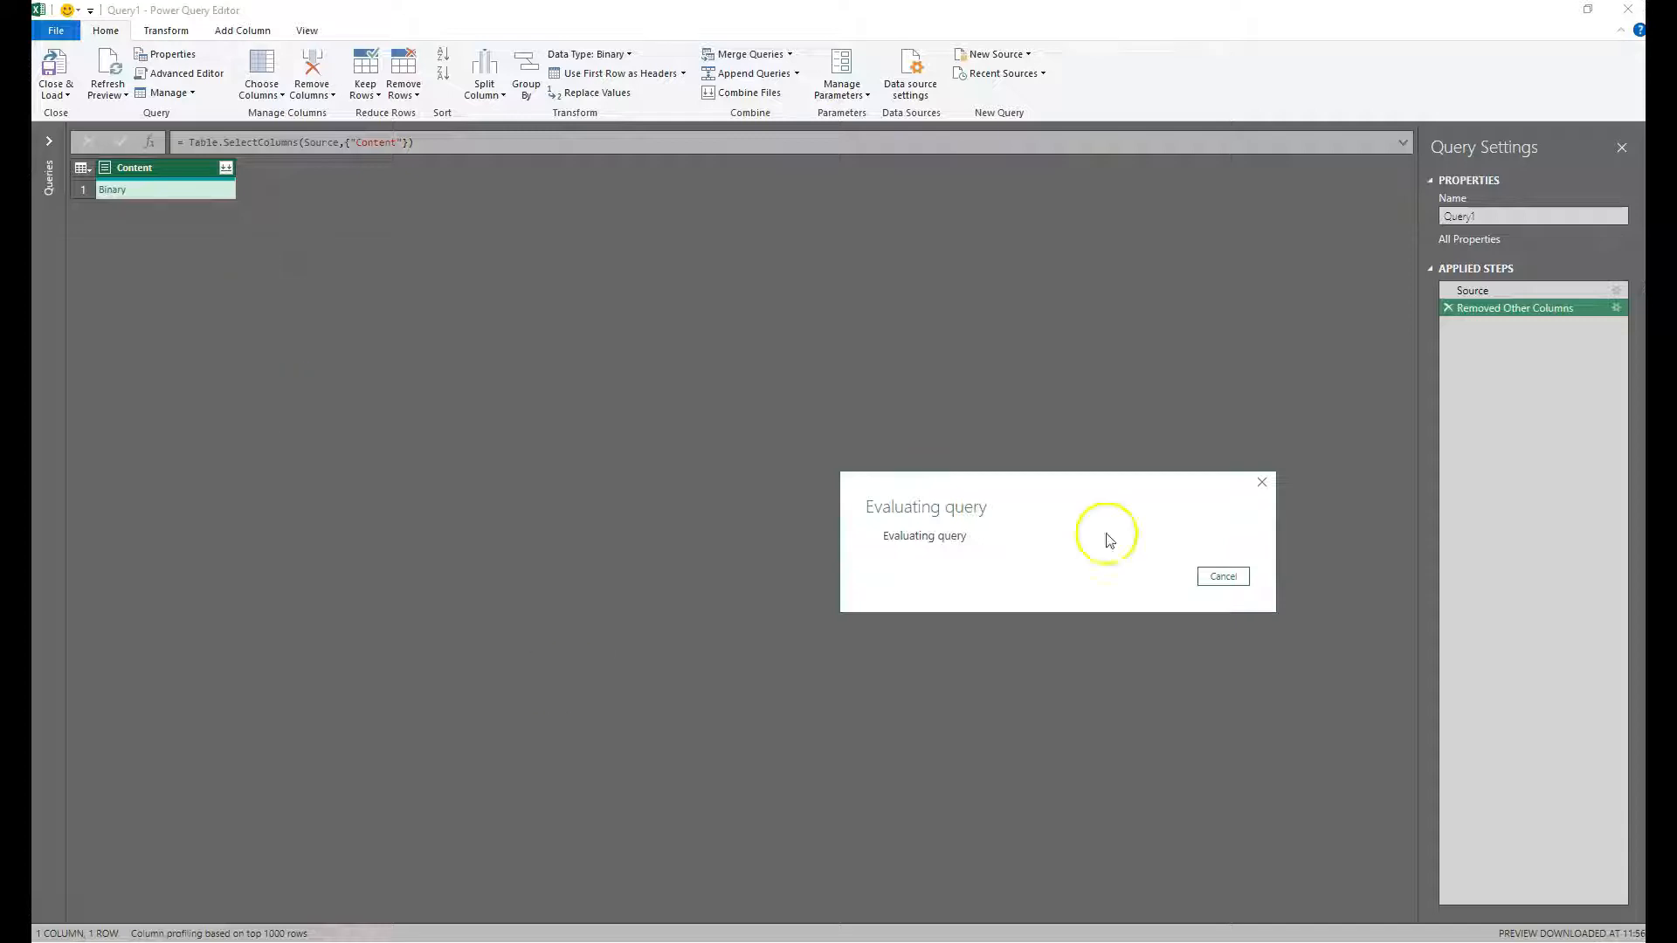
mouse_move(1661, 419)
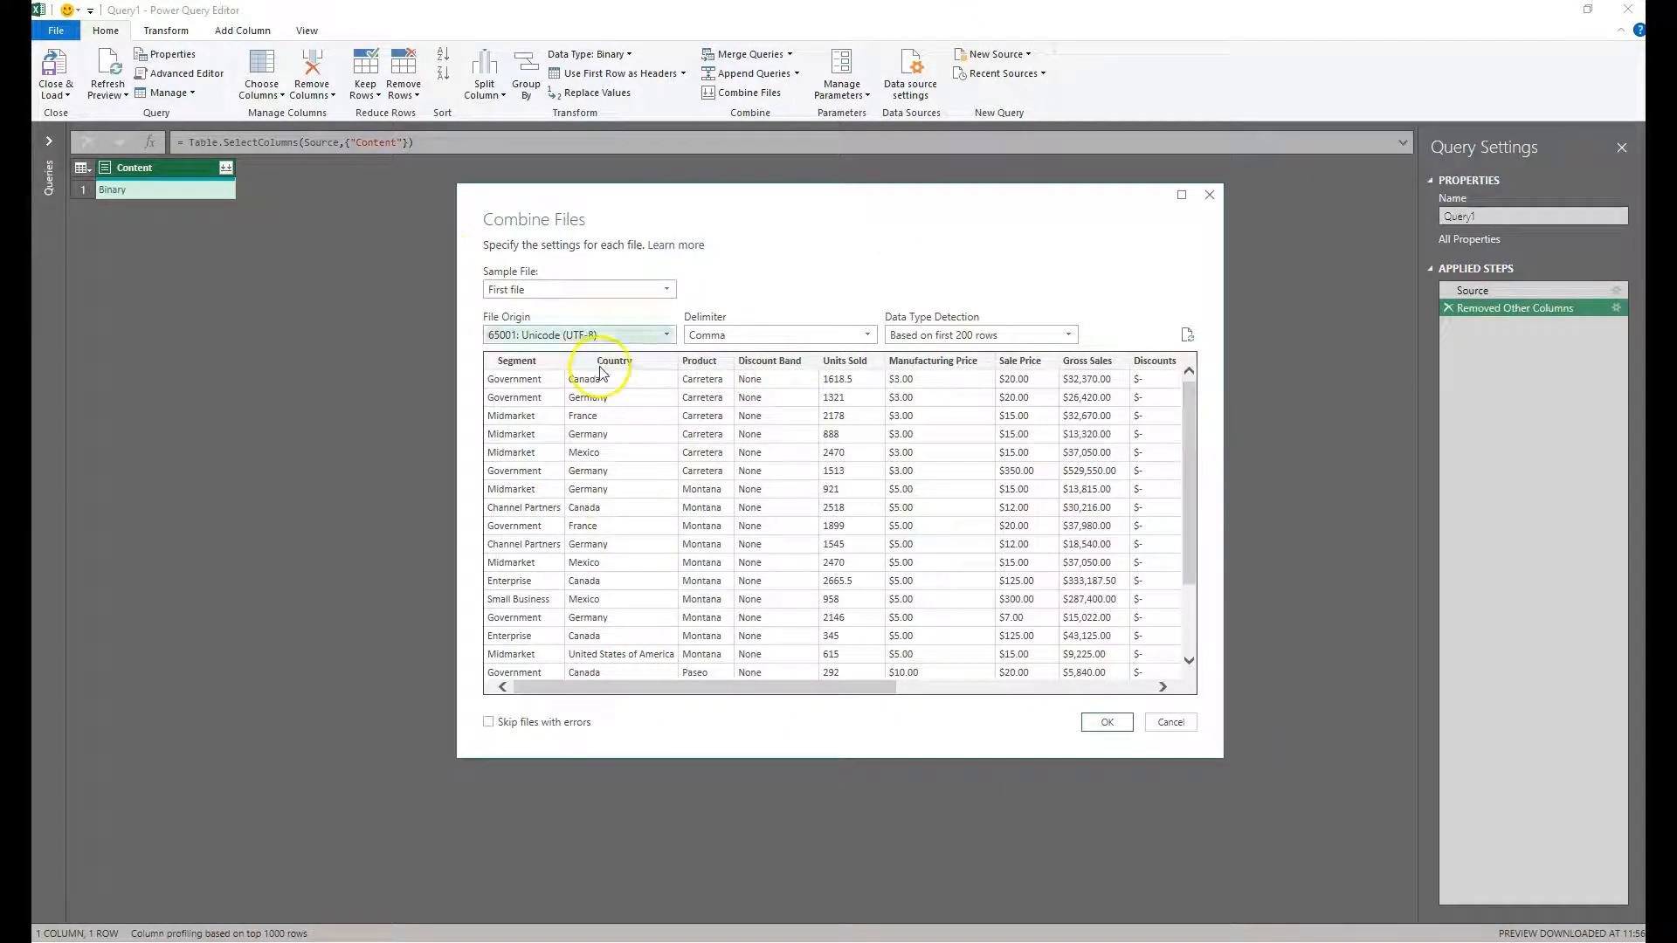
click(1116, 726)
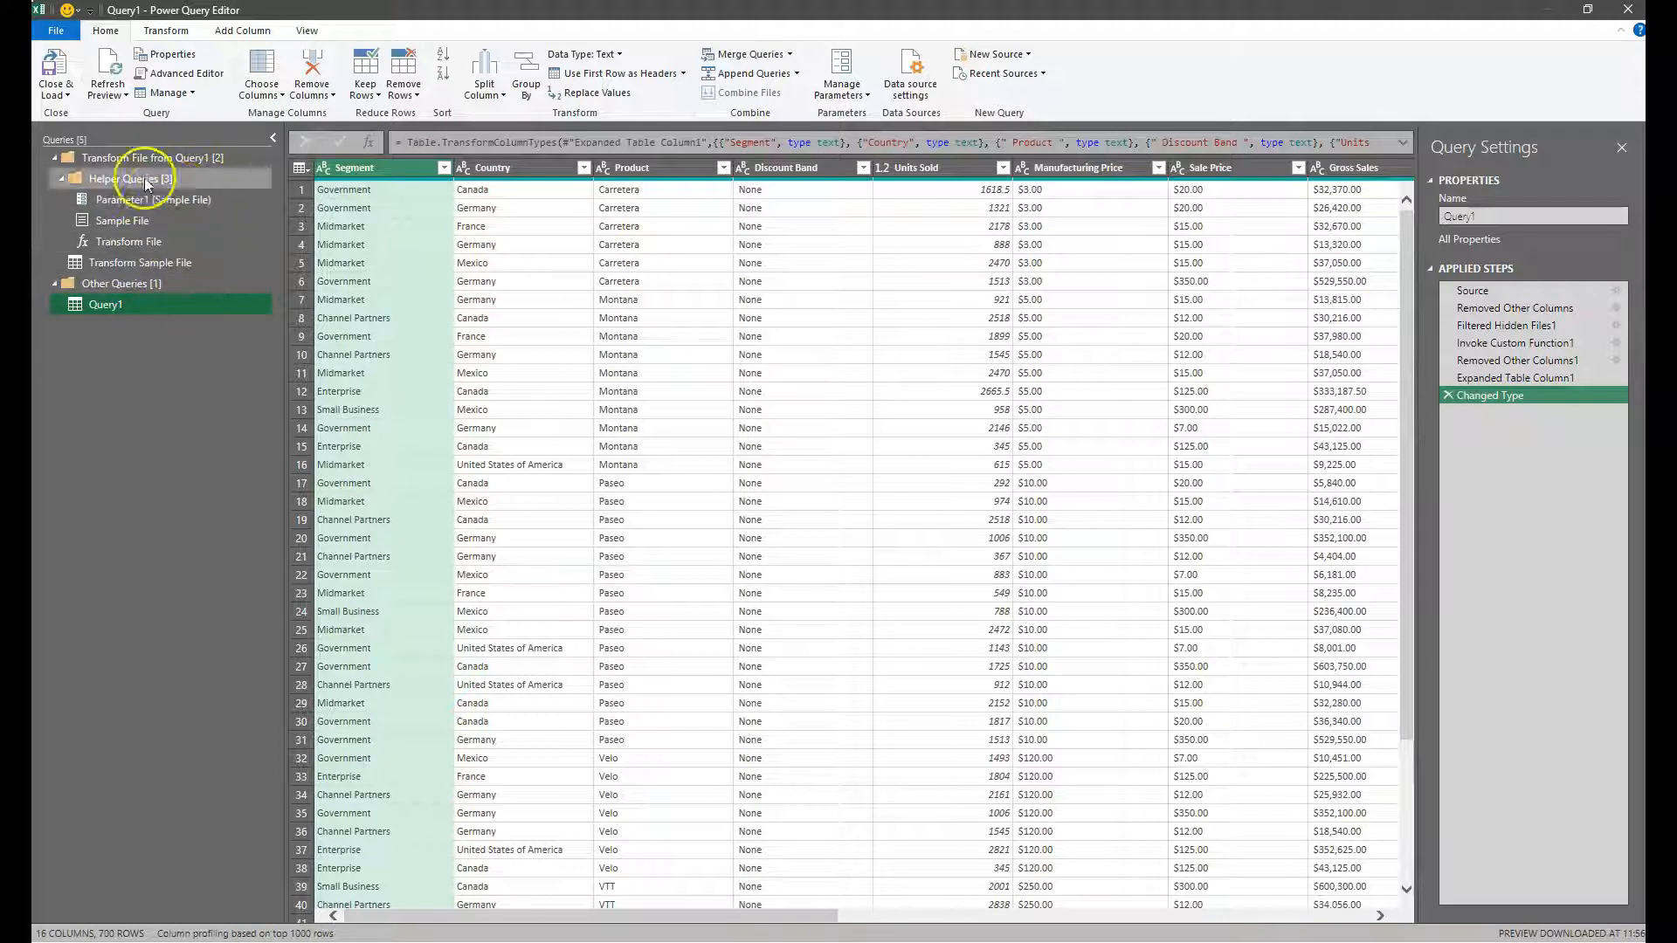
Collapse the Transform File from Query1 group, display Query1 and hide the list of queries
double_click(61, 178)
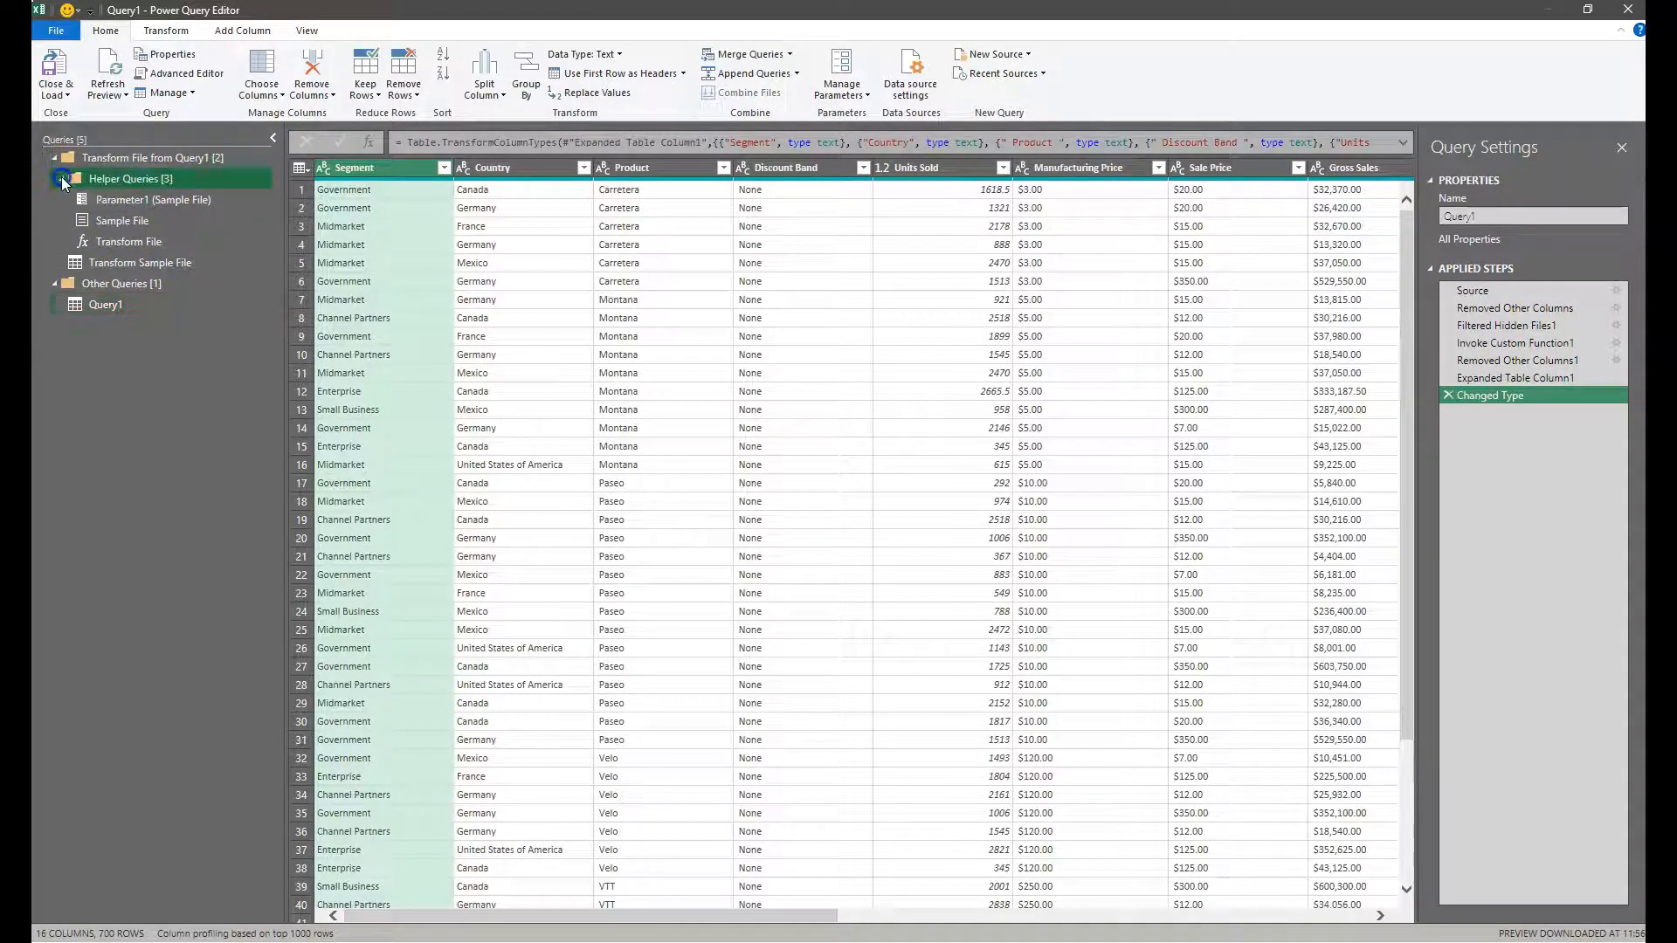
click(55, 155)
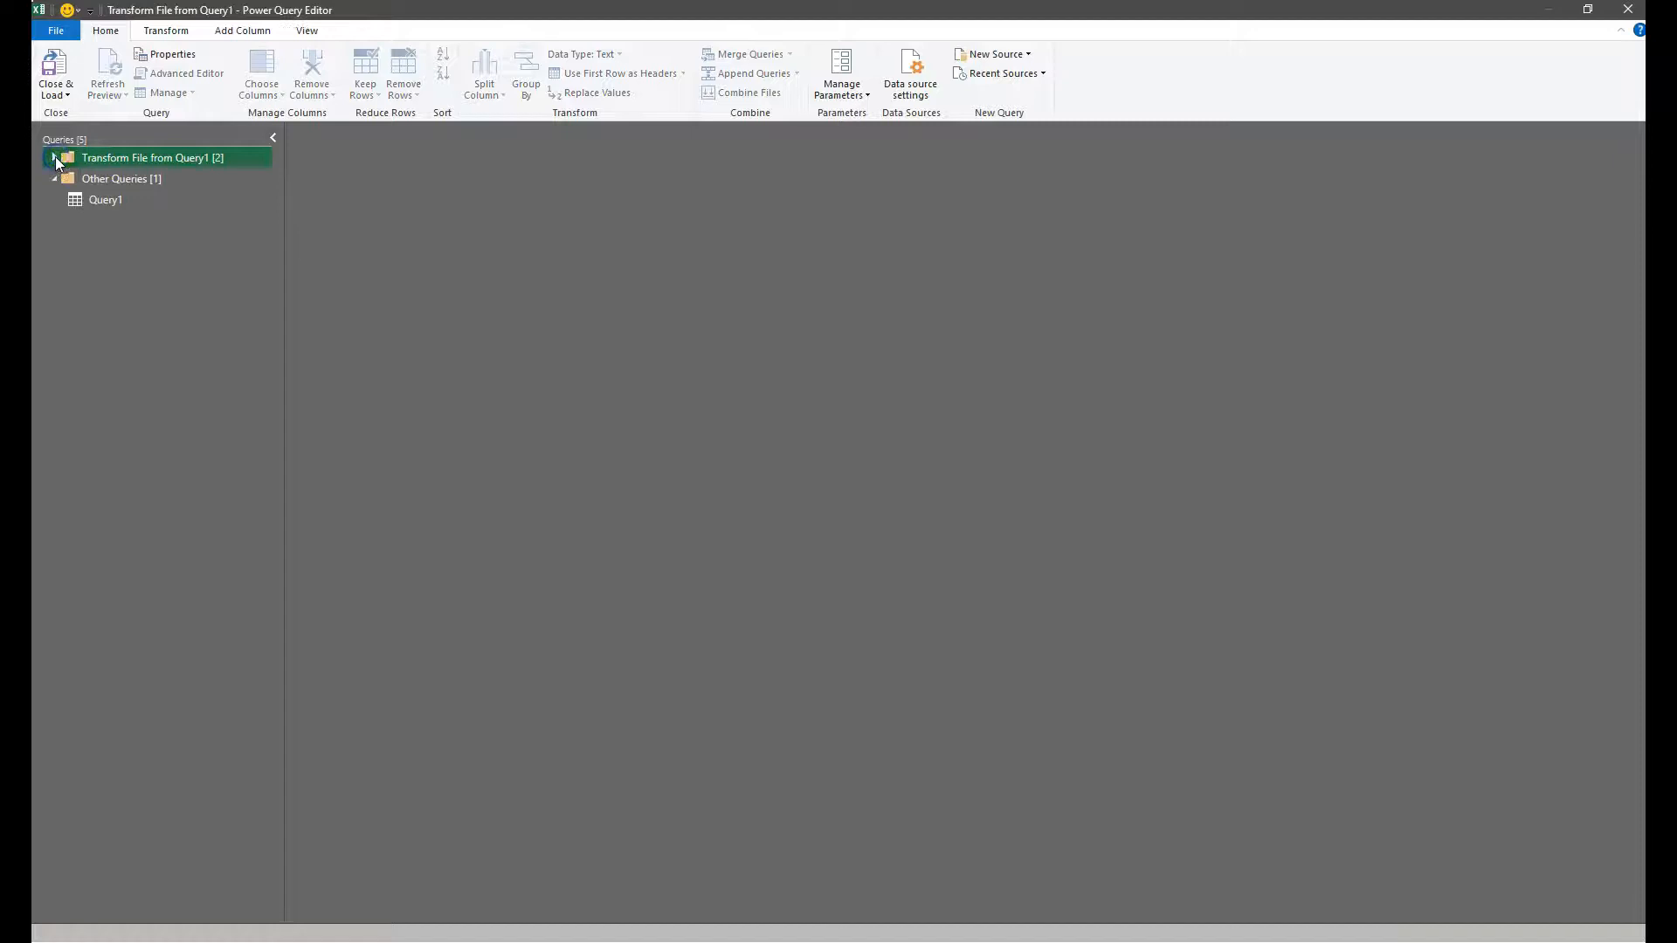
click(131, 203)
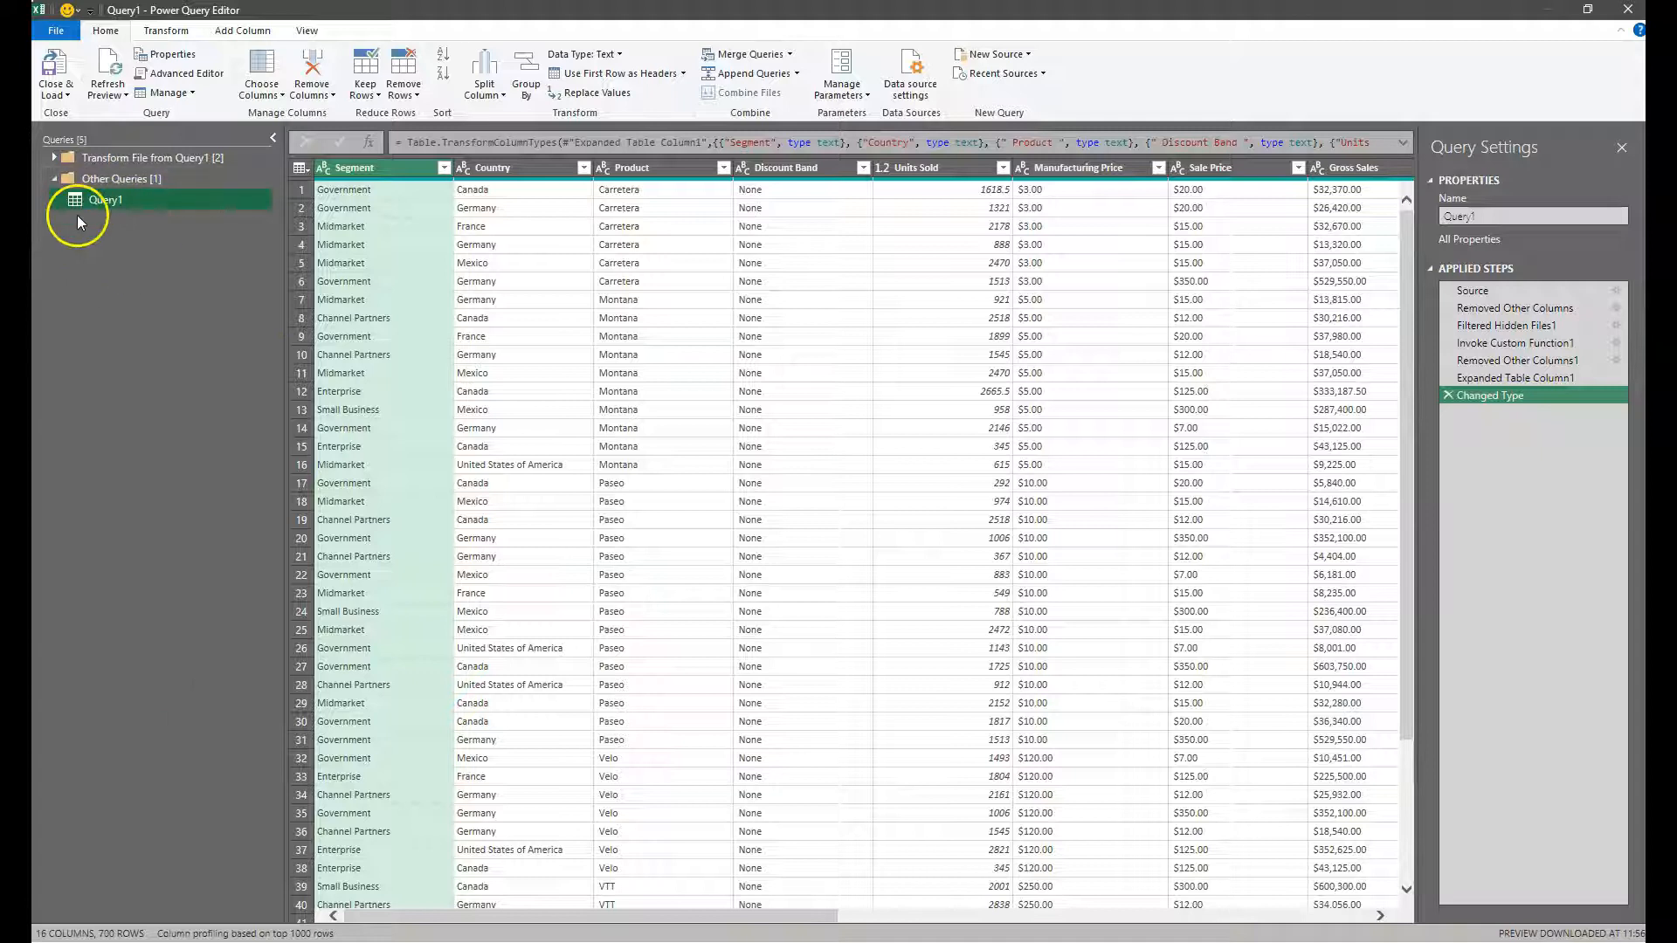
click(272, 138)
Rename Query1 as "FinancialSmaple Data"
click(1490, 216)
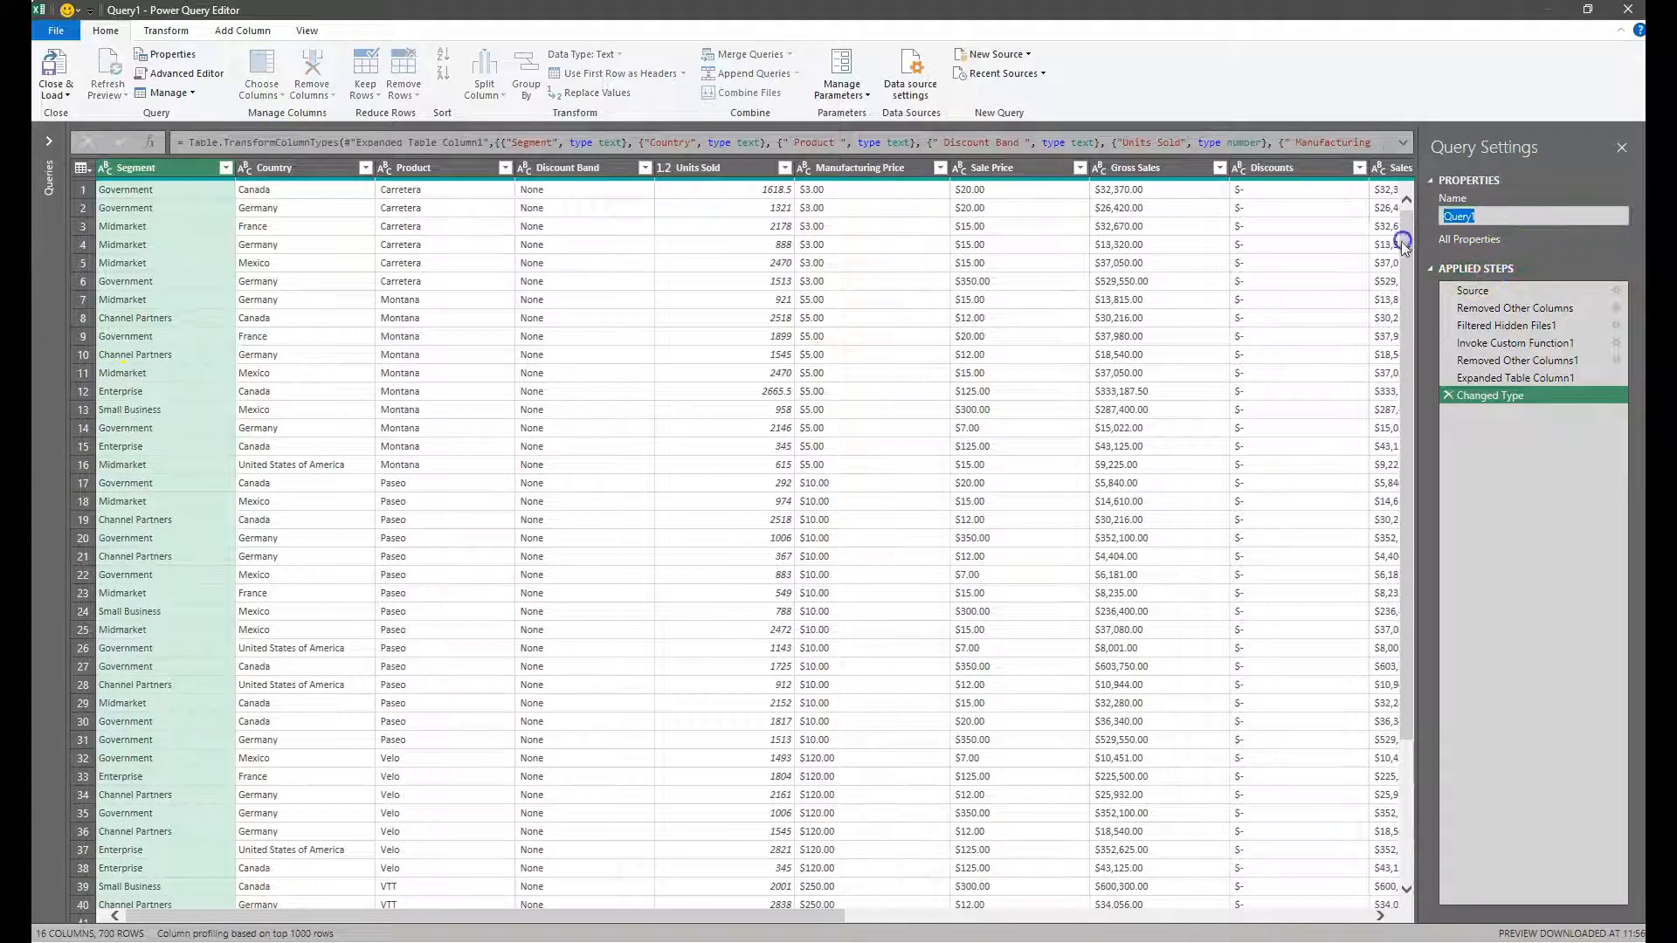
text(FinancialSmaple Date)
key(Return)
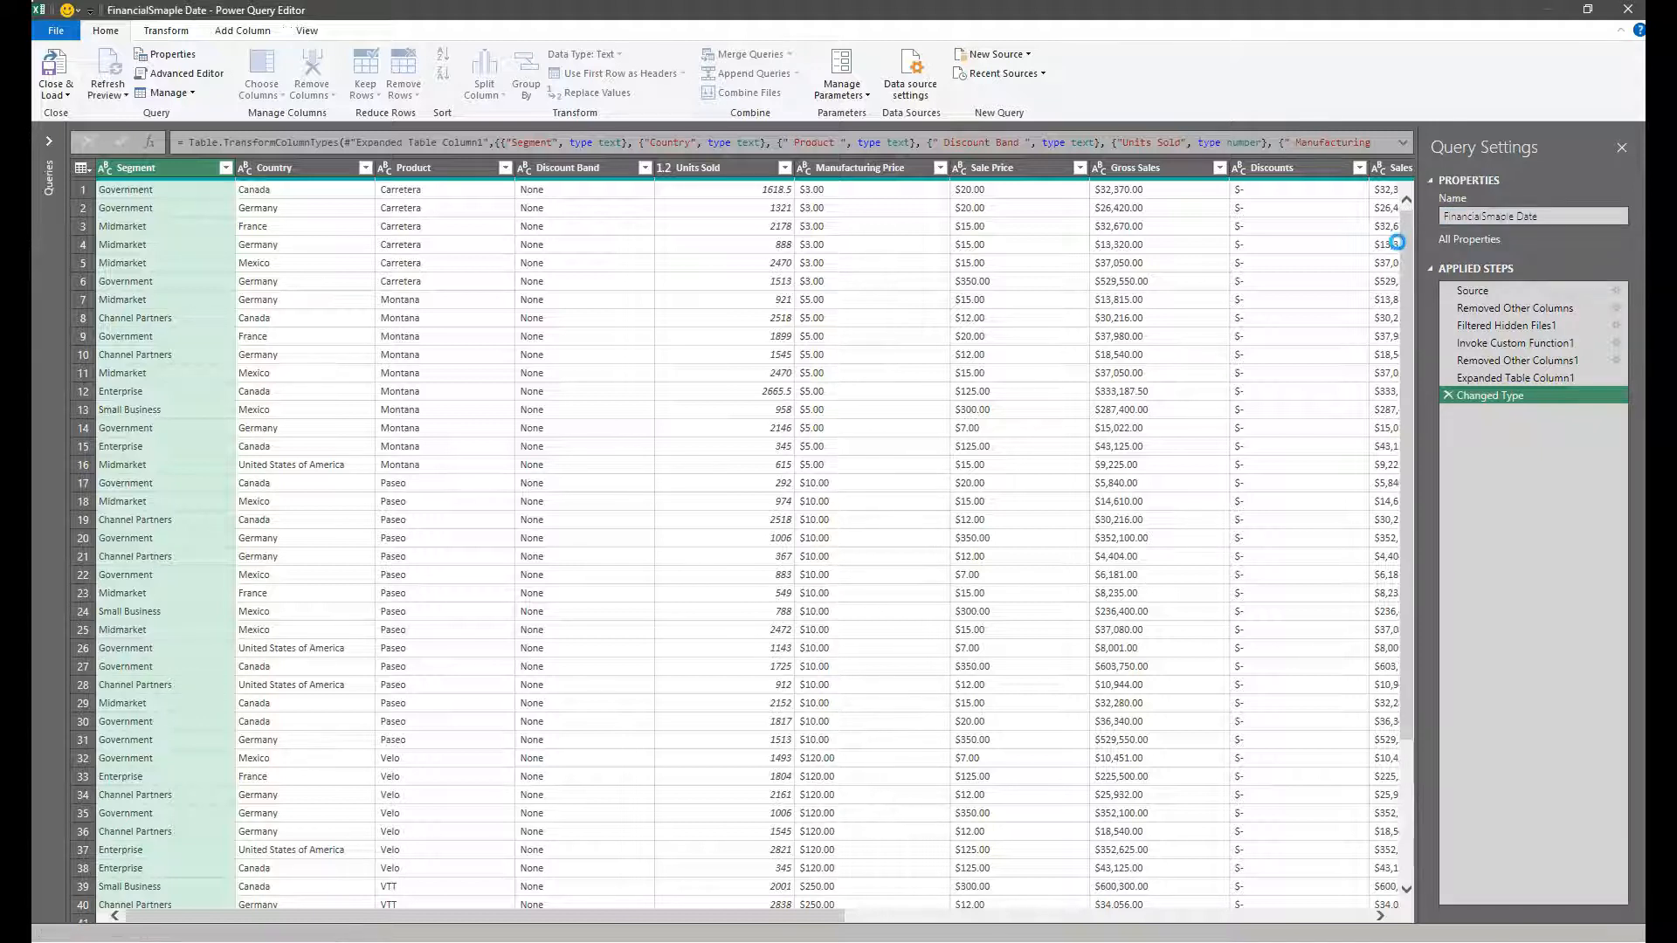
click(1541, 218)
key(BackSpace)
key(Return)
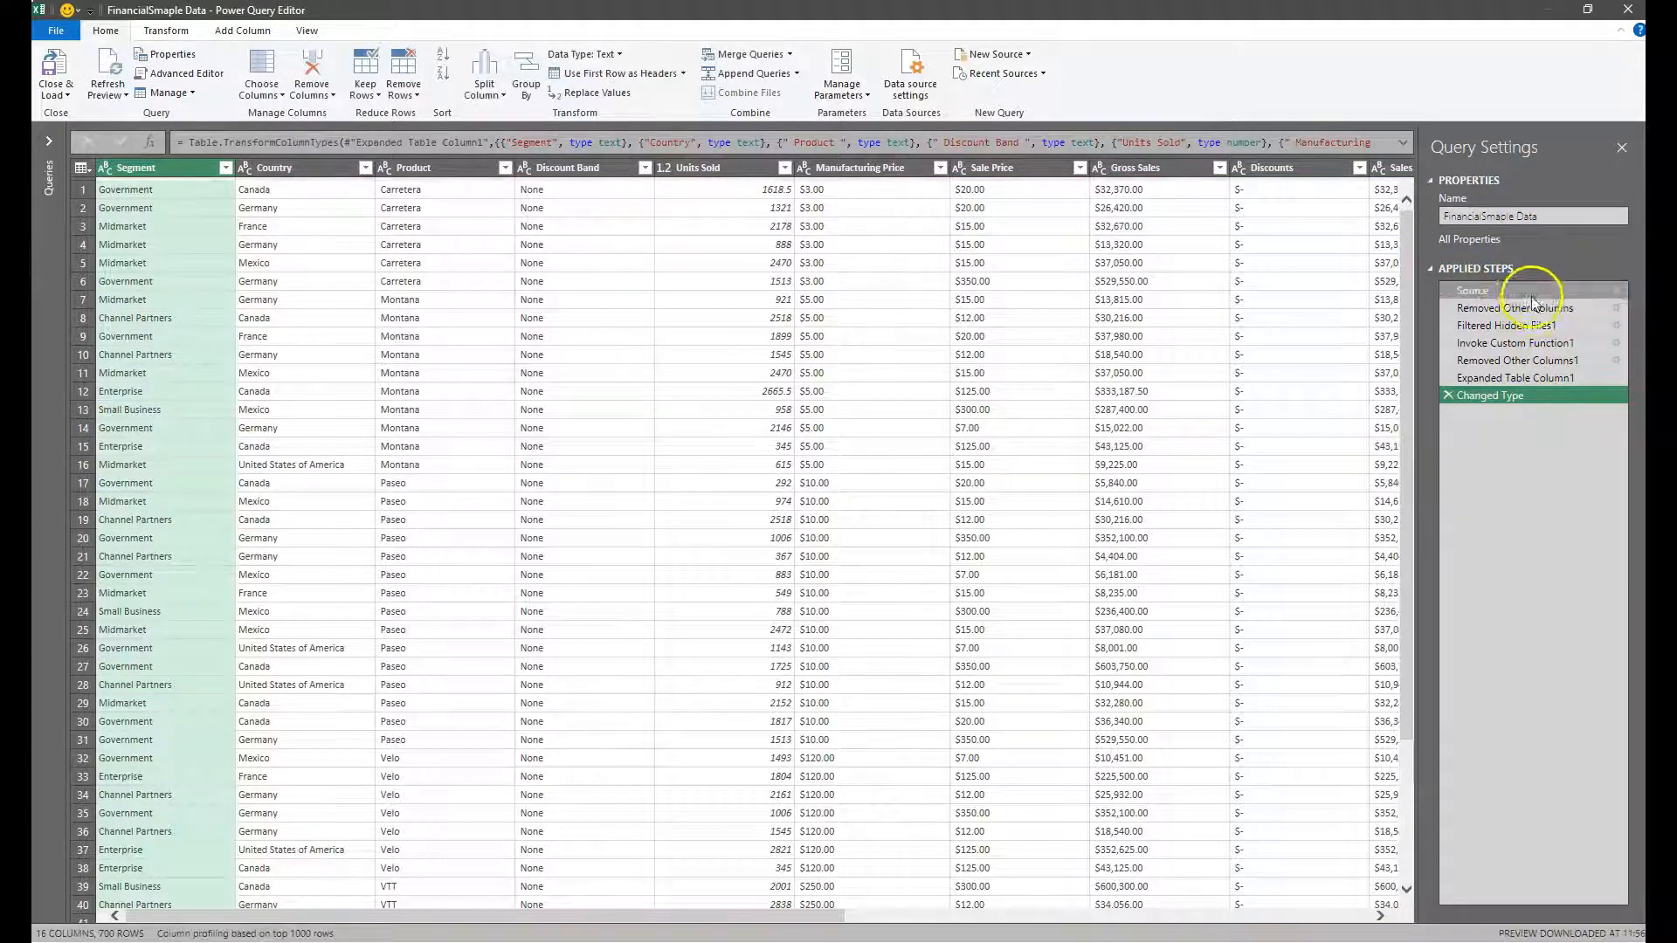
Review the applied steps of the FinancialSmaple Data query in order, from Source through Changed Type, including the Invoke Custom Function1 formula
click(1519, 288)
click(1543, 309)
click(1547, 326)
click(1561, 343)
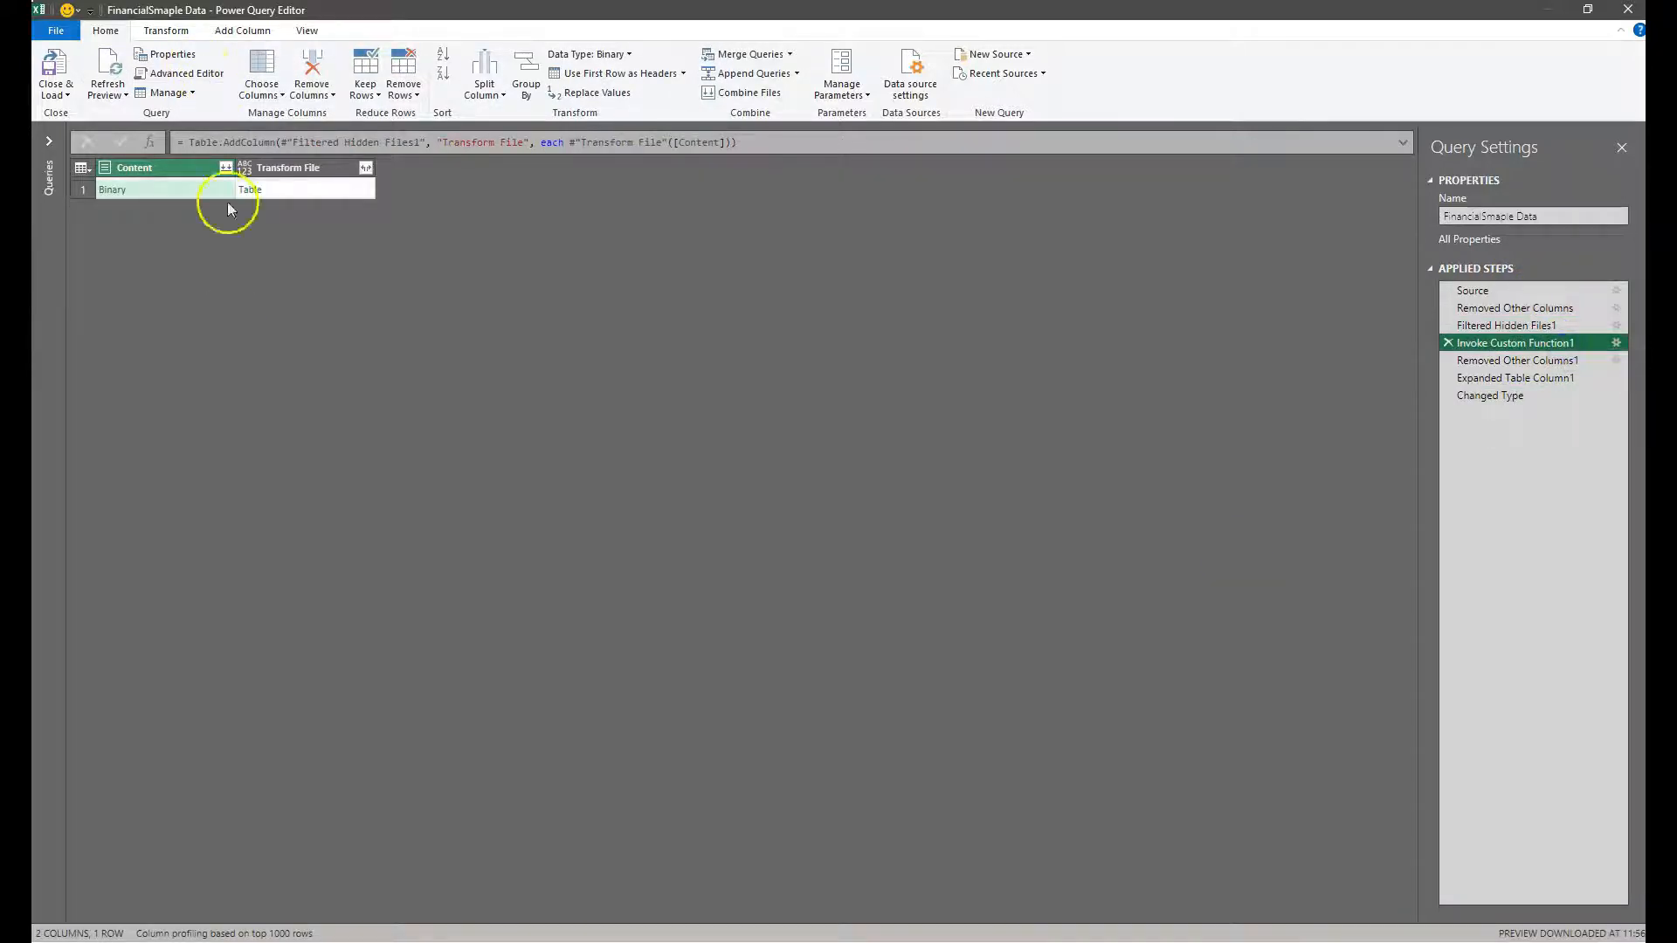
click(823, 142)
triple_click(178, 149)
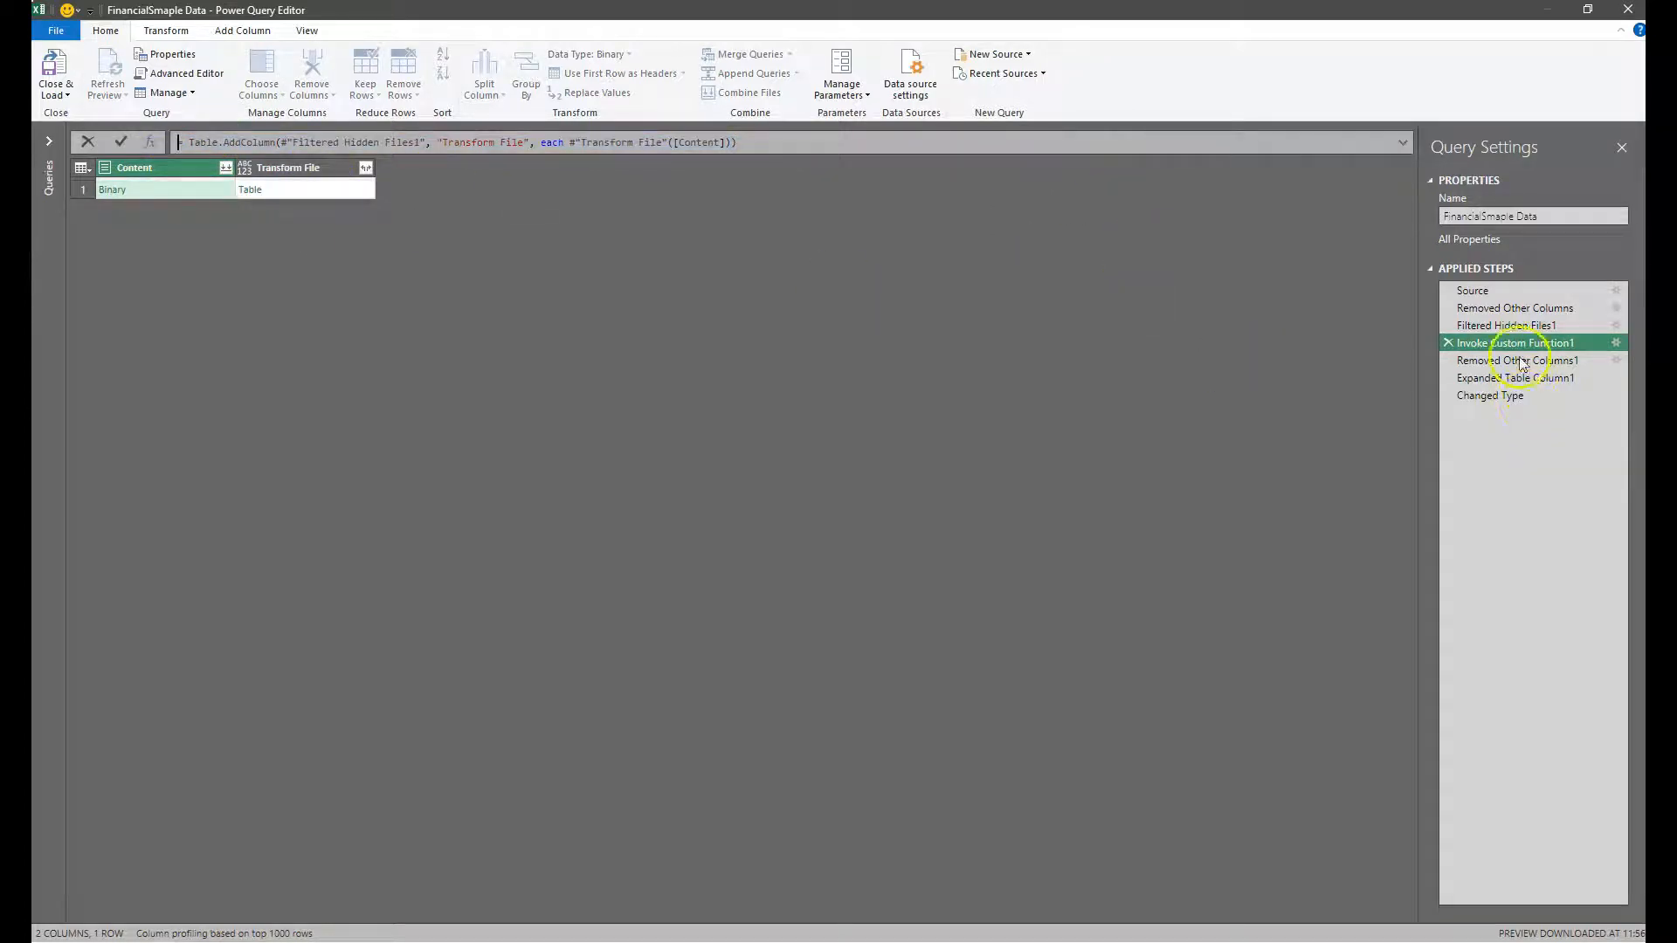
click(1566, 363)
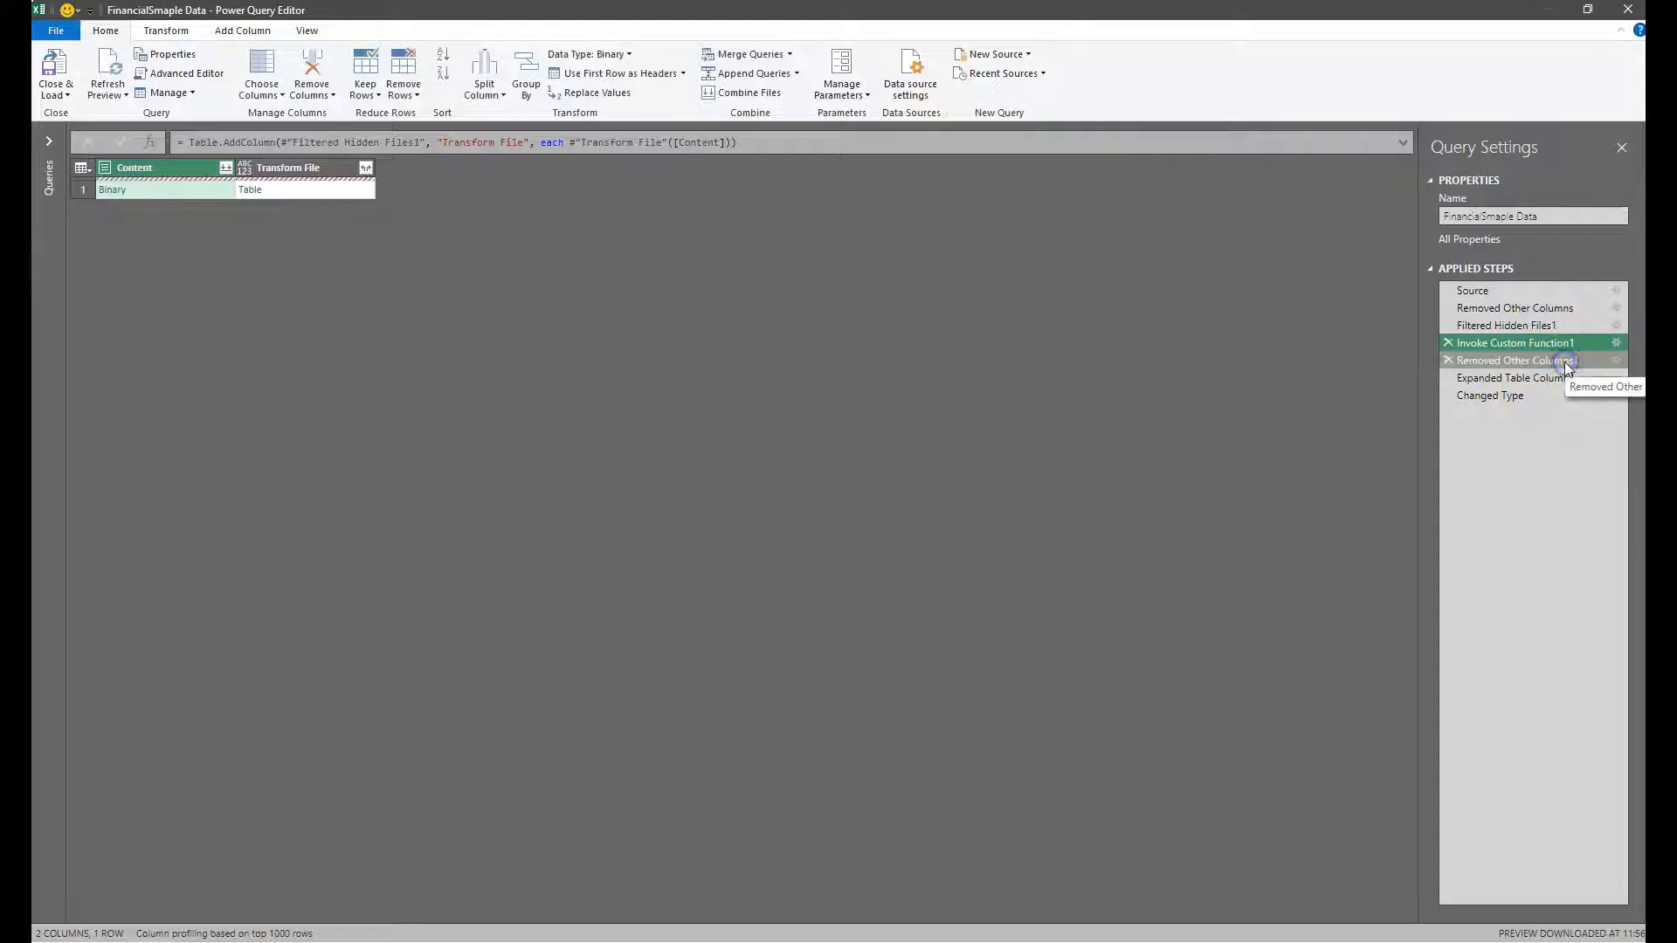
click(1545, 378)
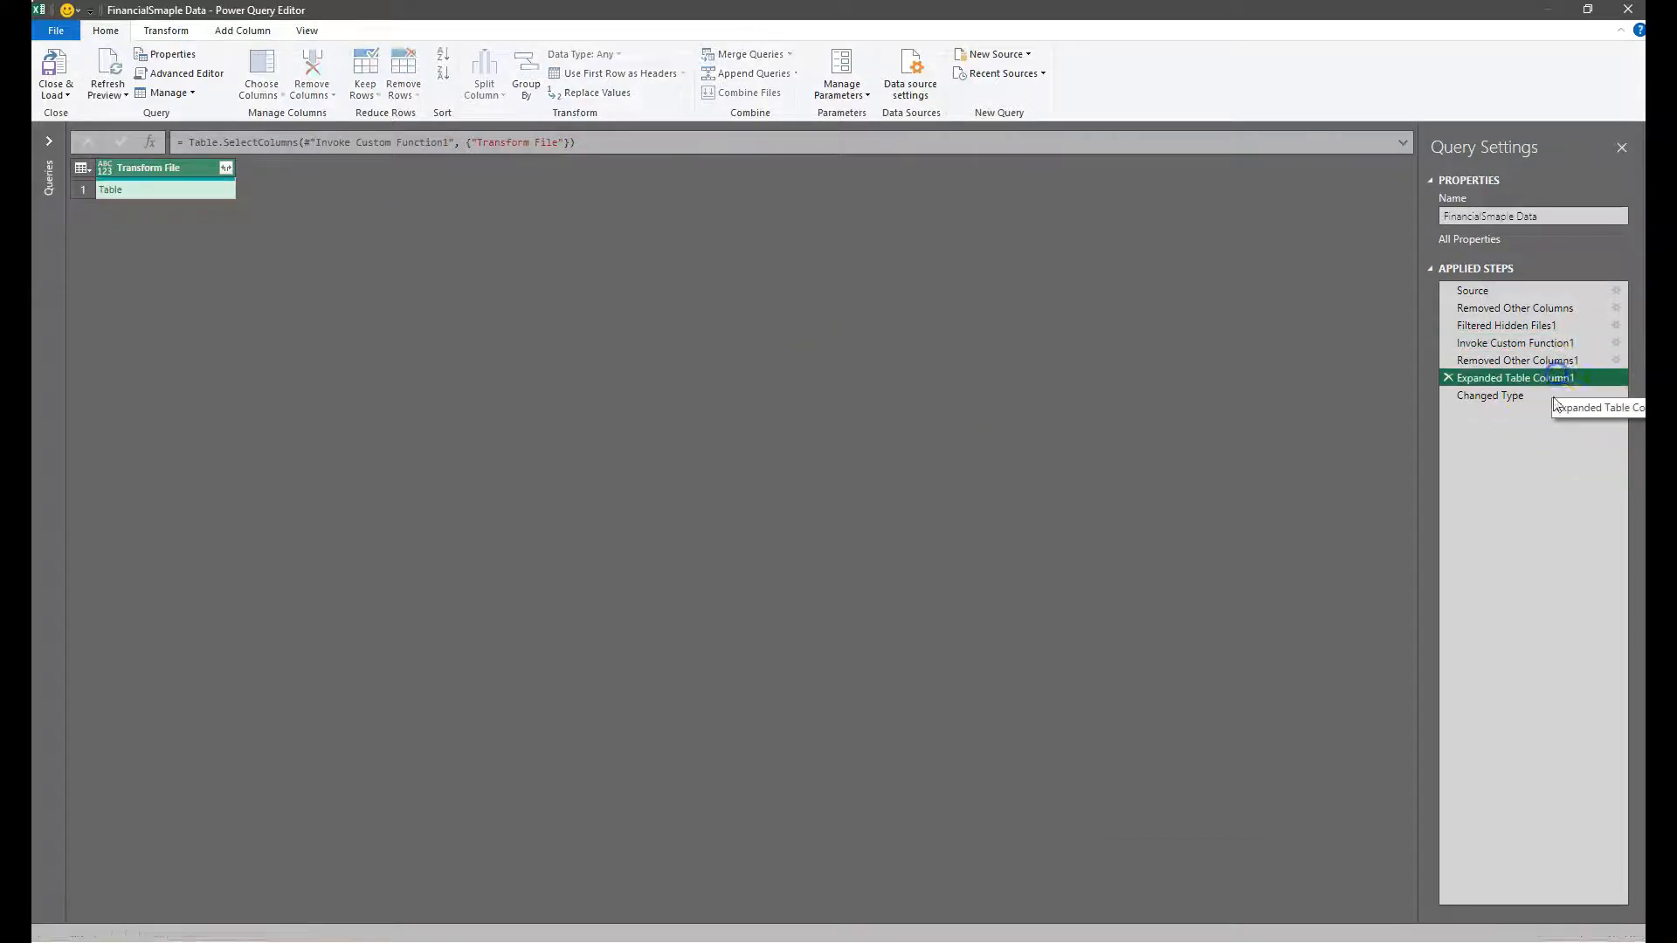
click(1553, 394)
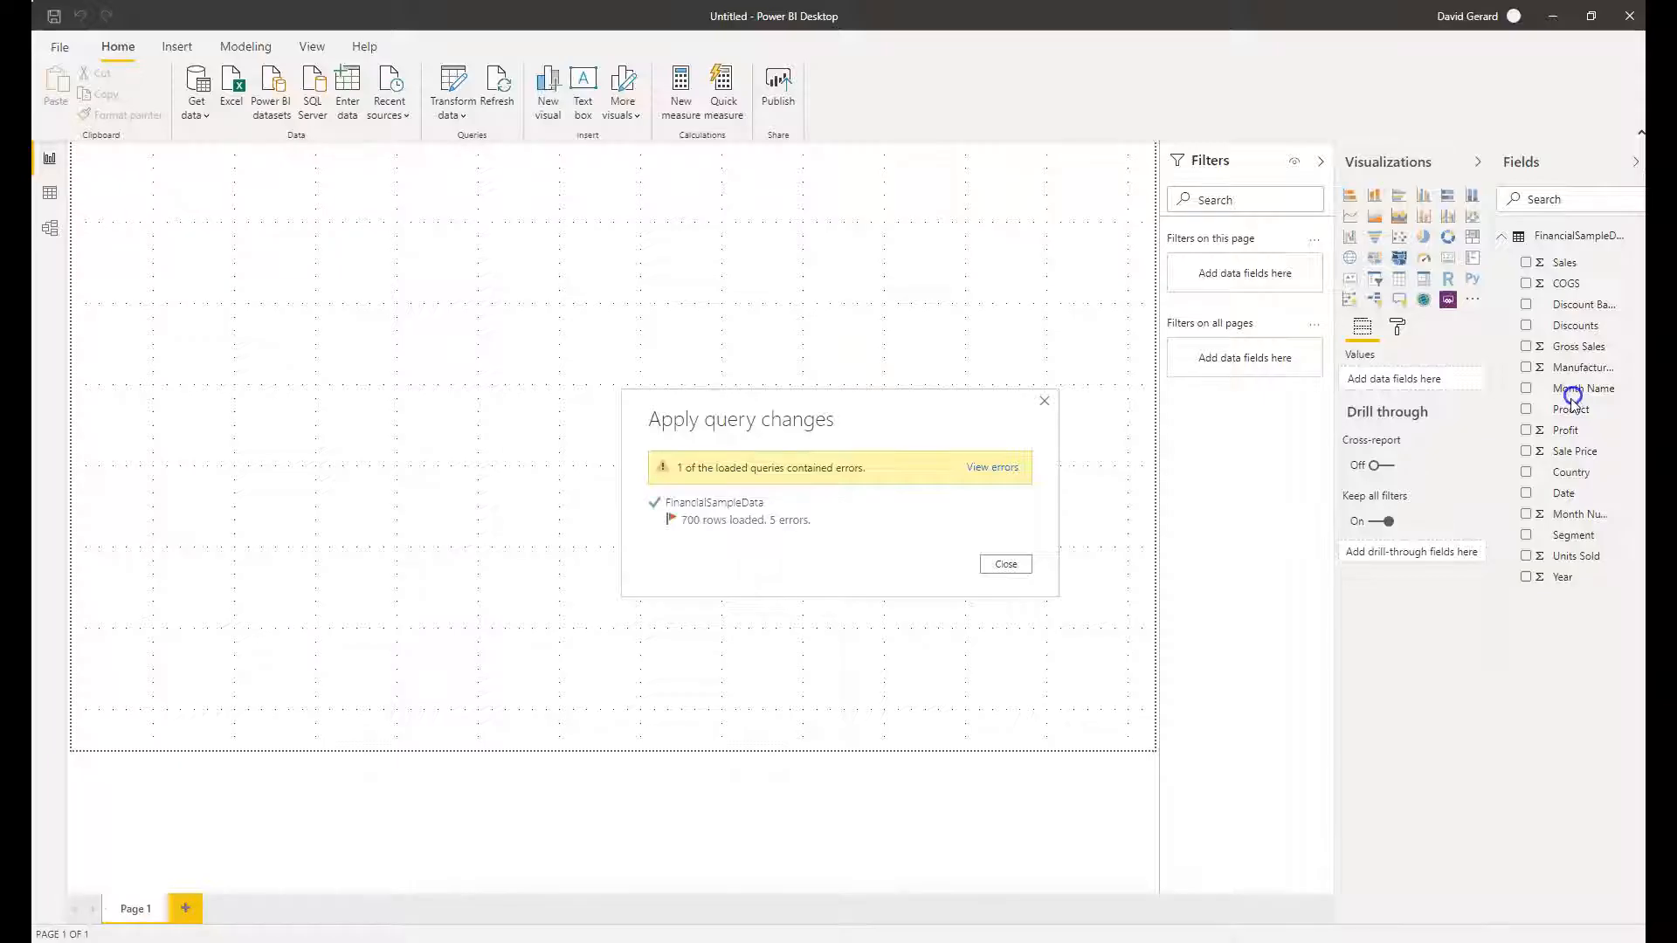
In Power BI Desktop, dismiss the Apply query changes summary and plot FinancialSampleData's Sales as a clustered column chart on Page 1
drag(797, 400, 650, 368)
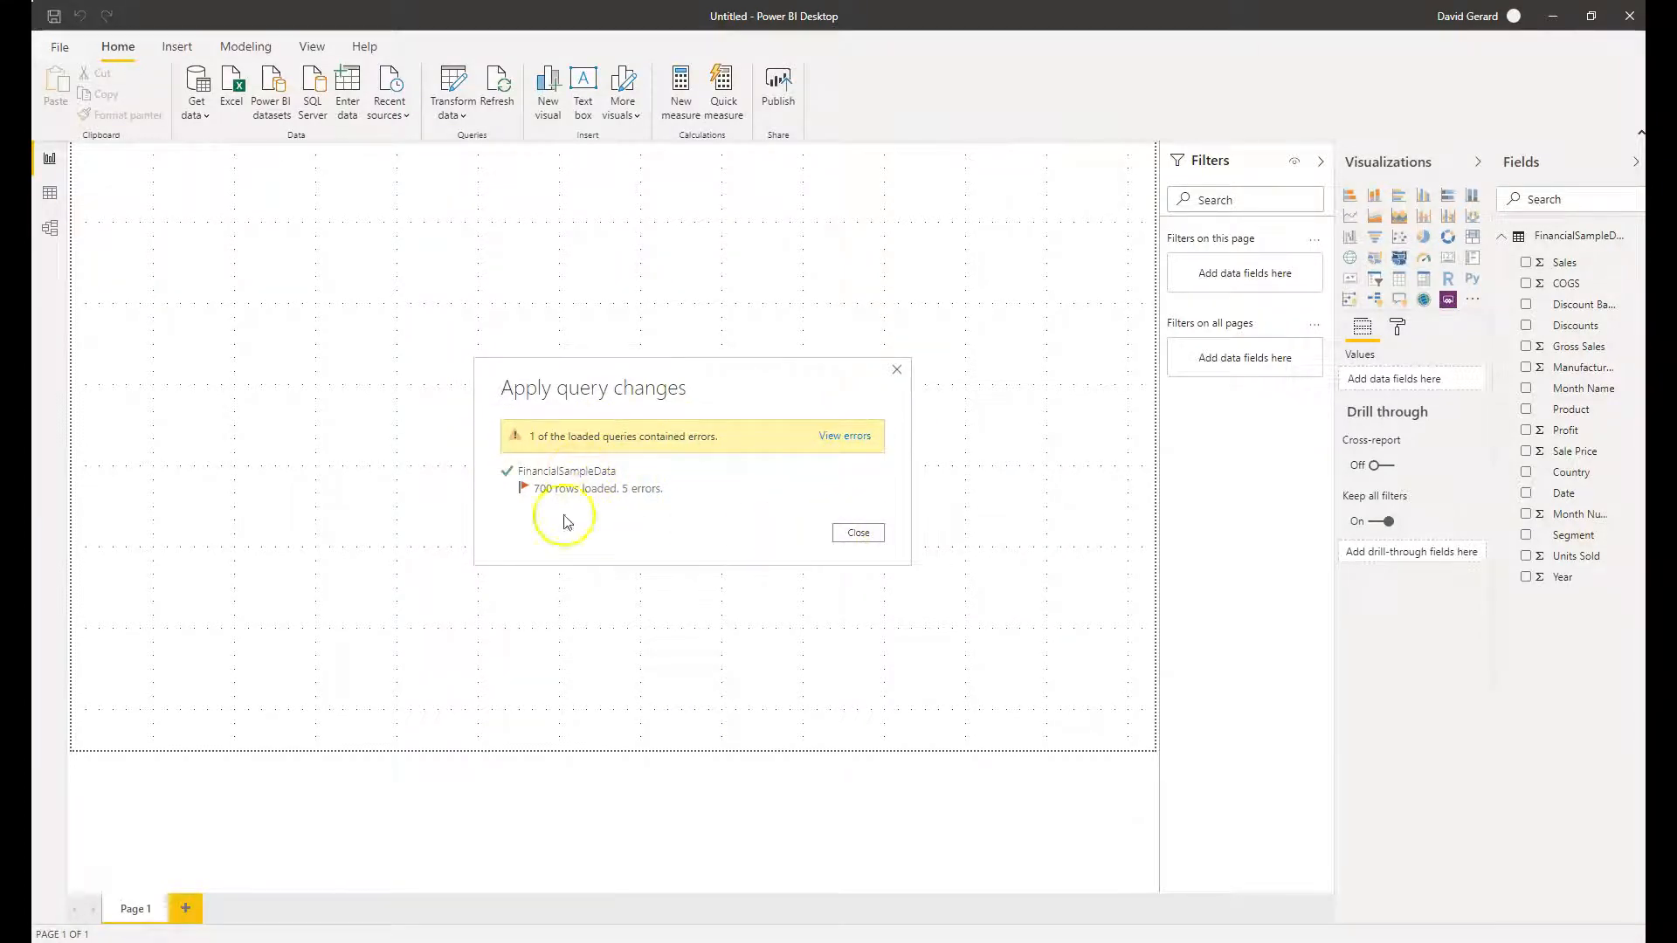
click(858, 536)
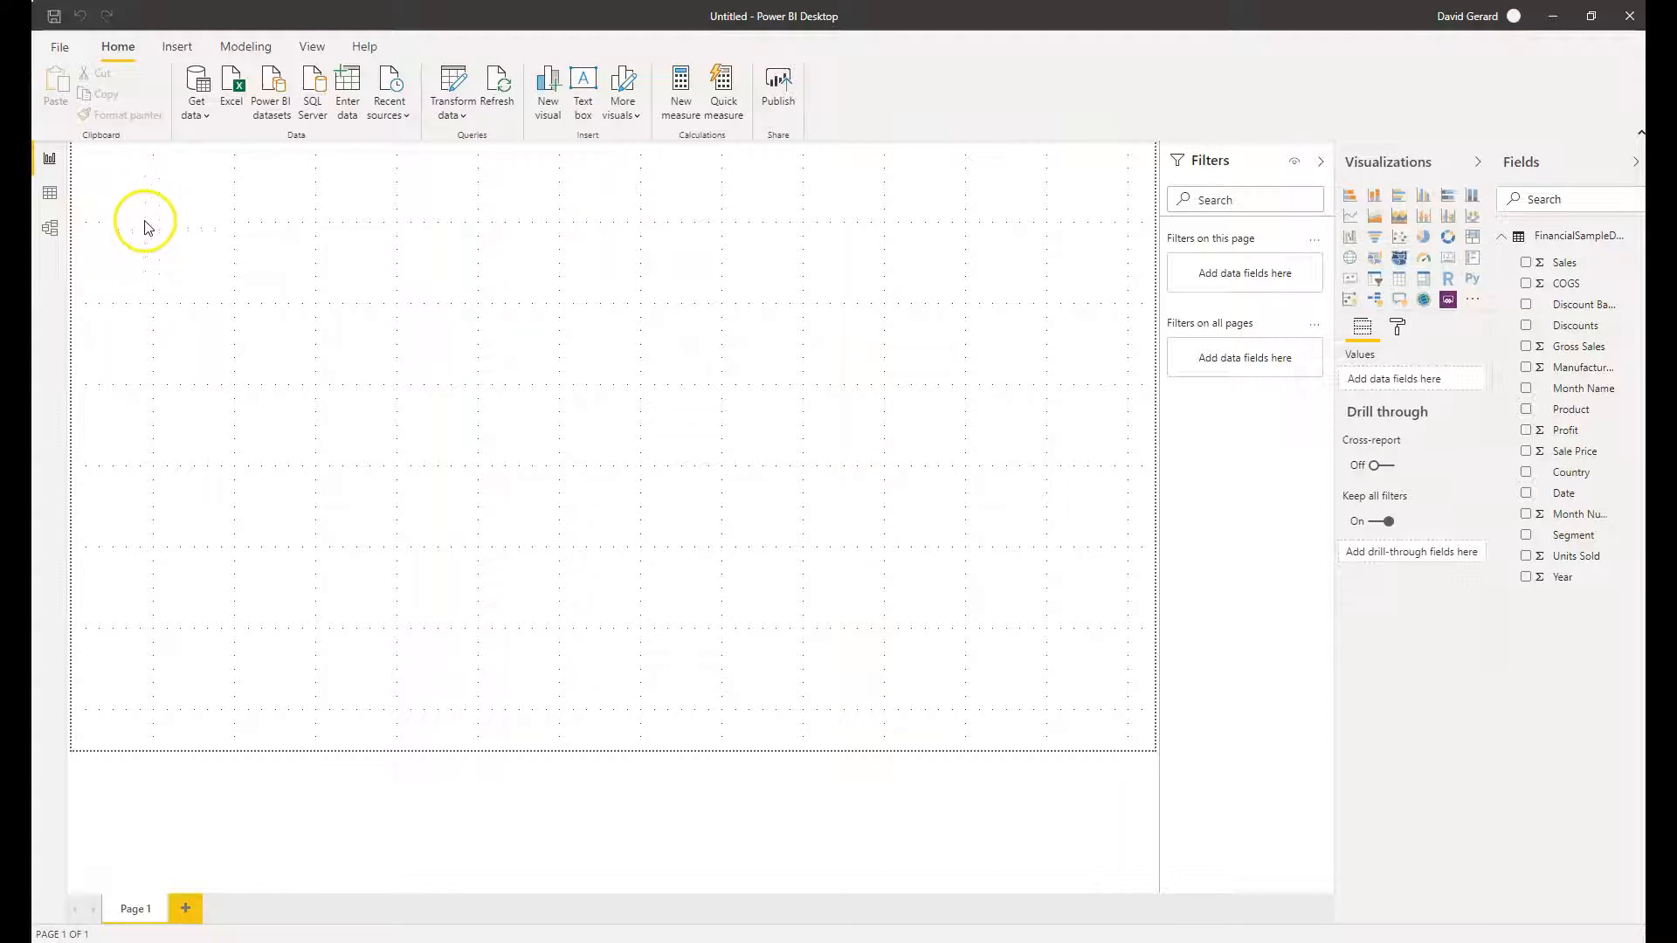
click(1585, 238)
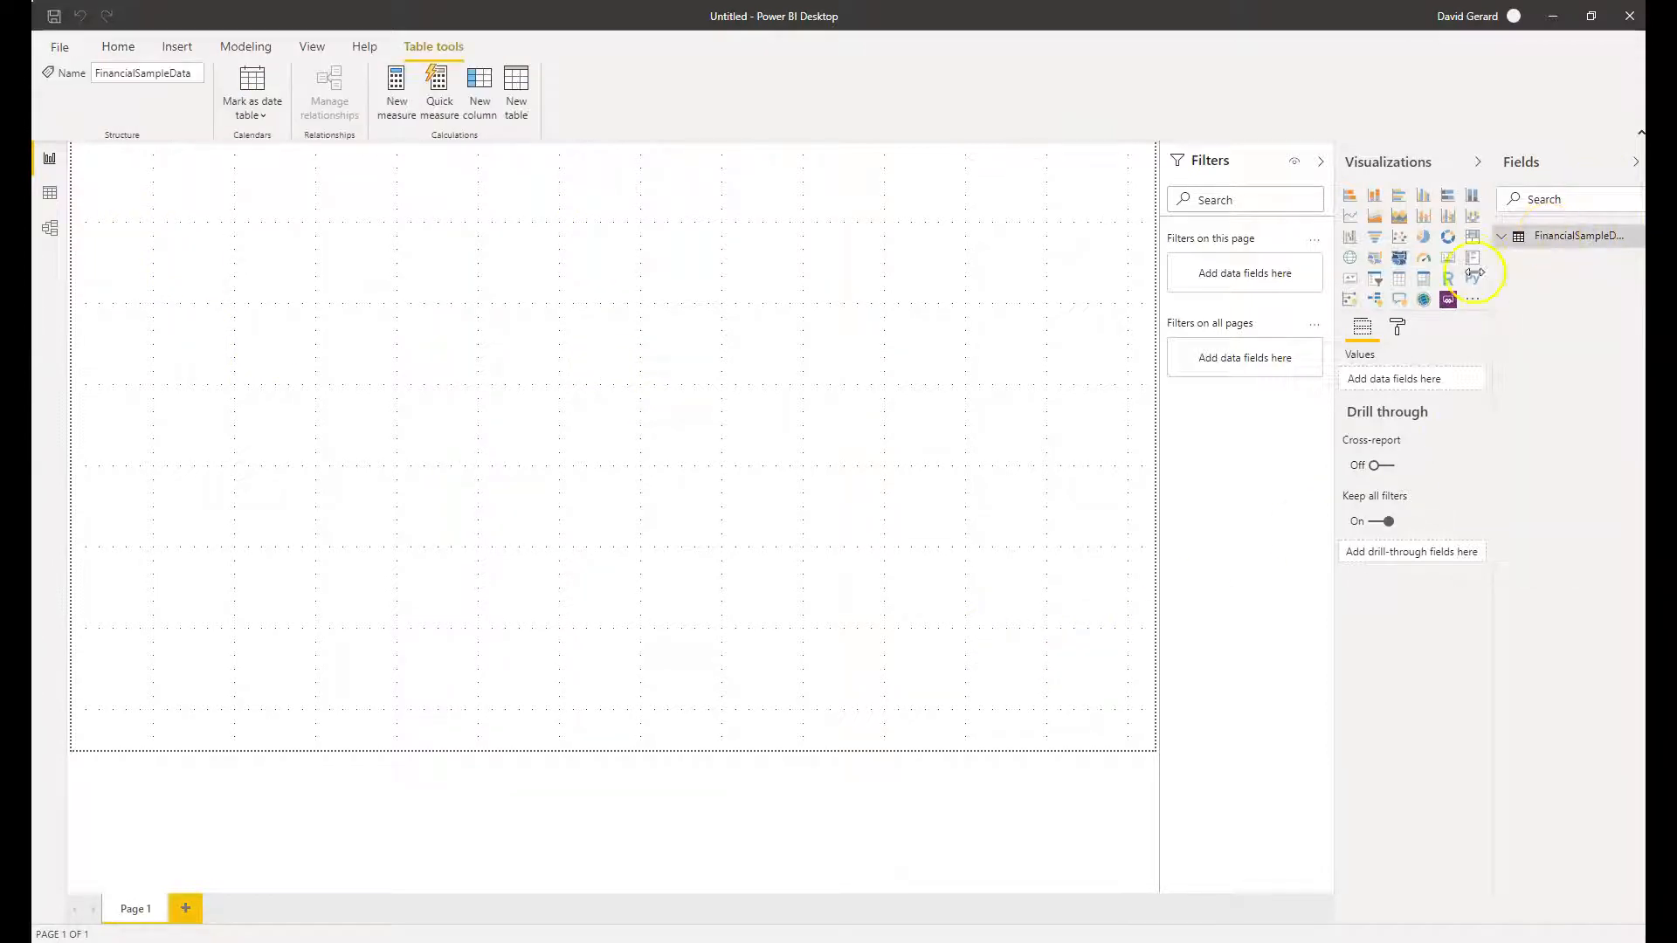
click(1503, 238)
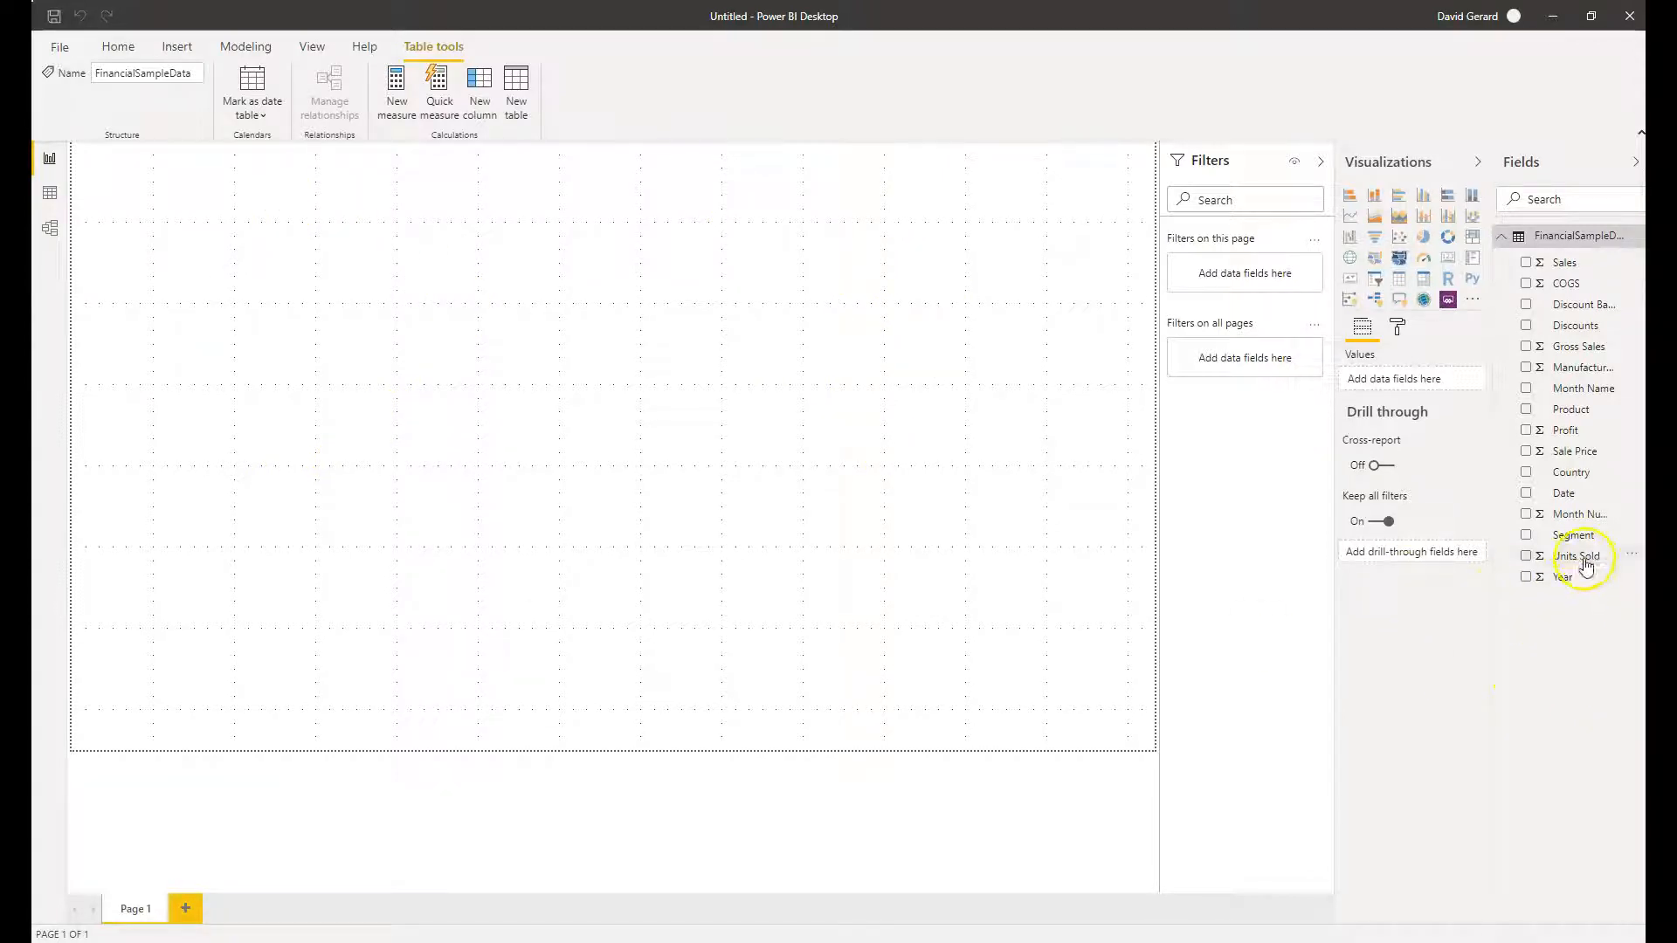
click(1559, 272)
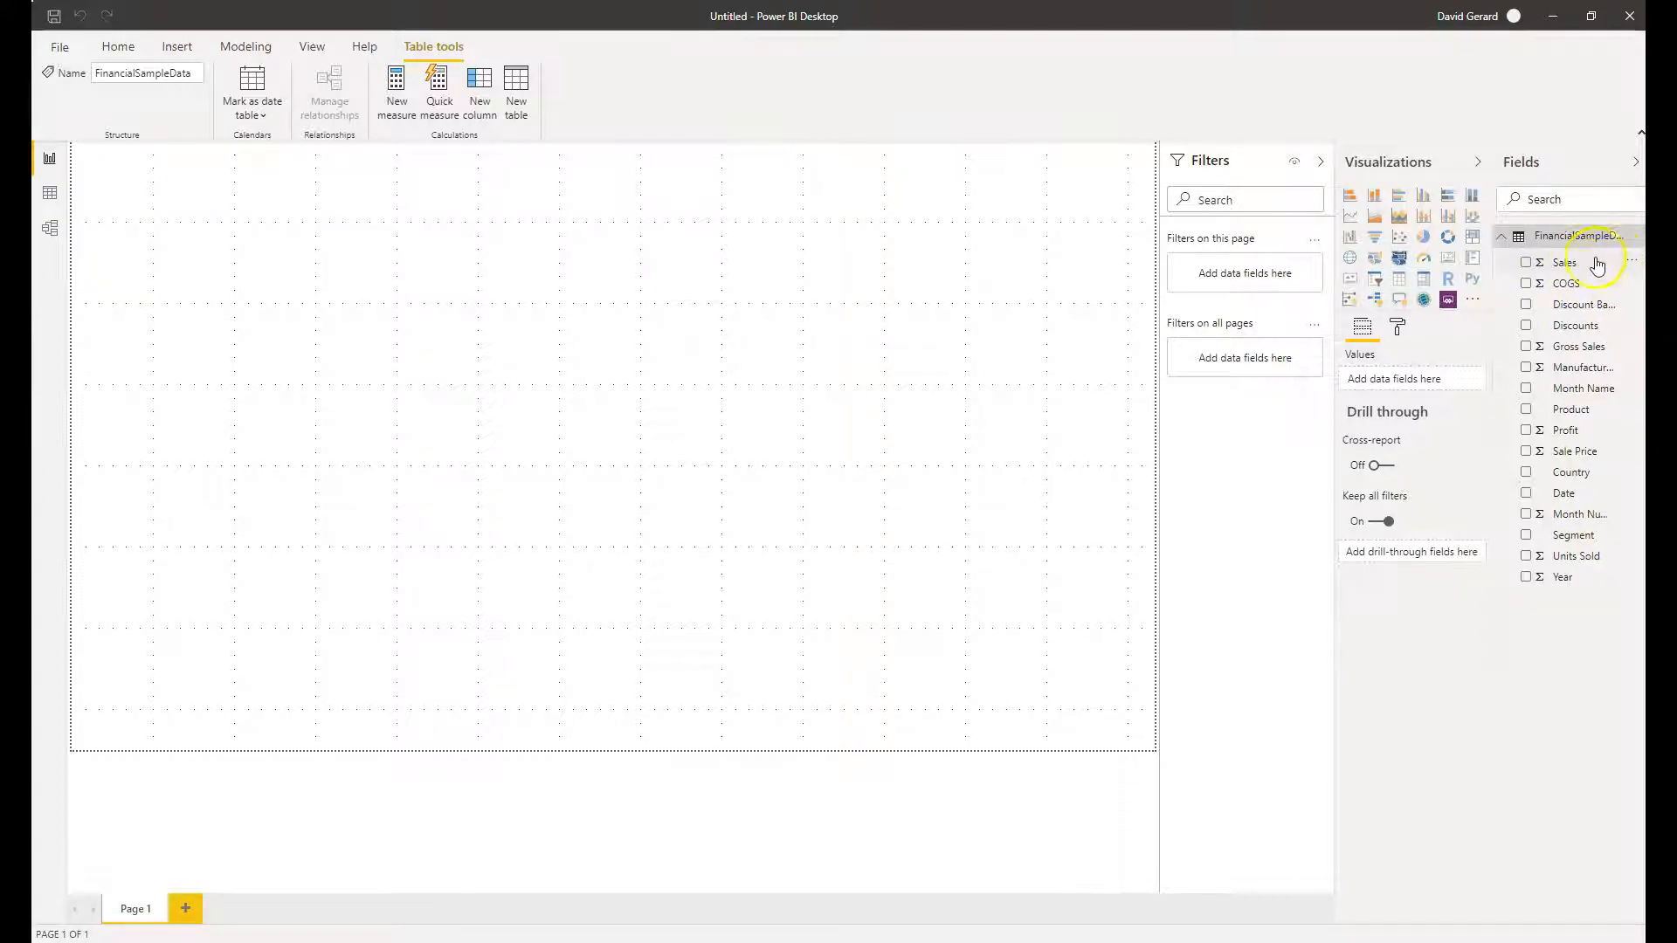
drag(1583, 259, 577, 490)
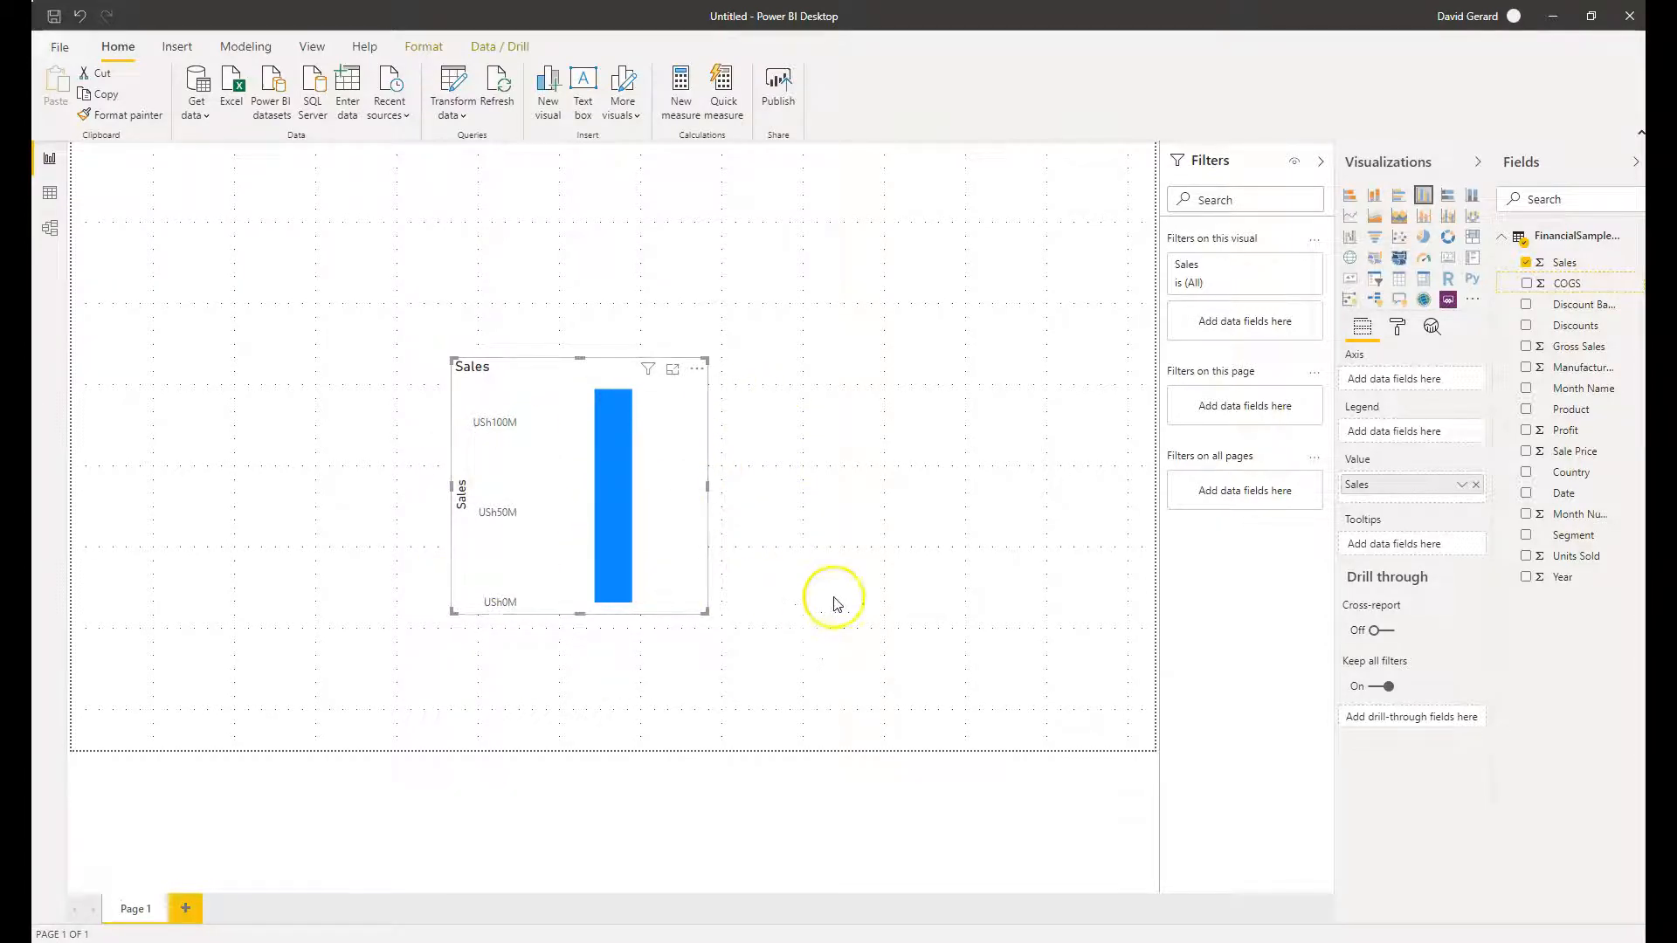
click(1399, 236)
click(1398, 257)
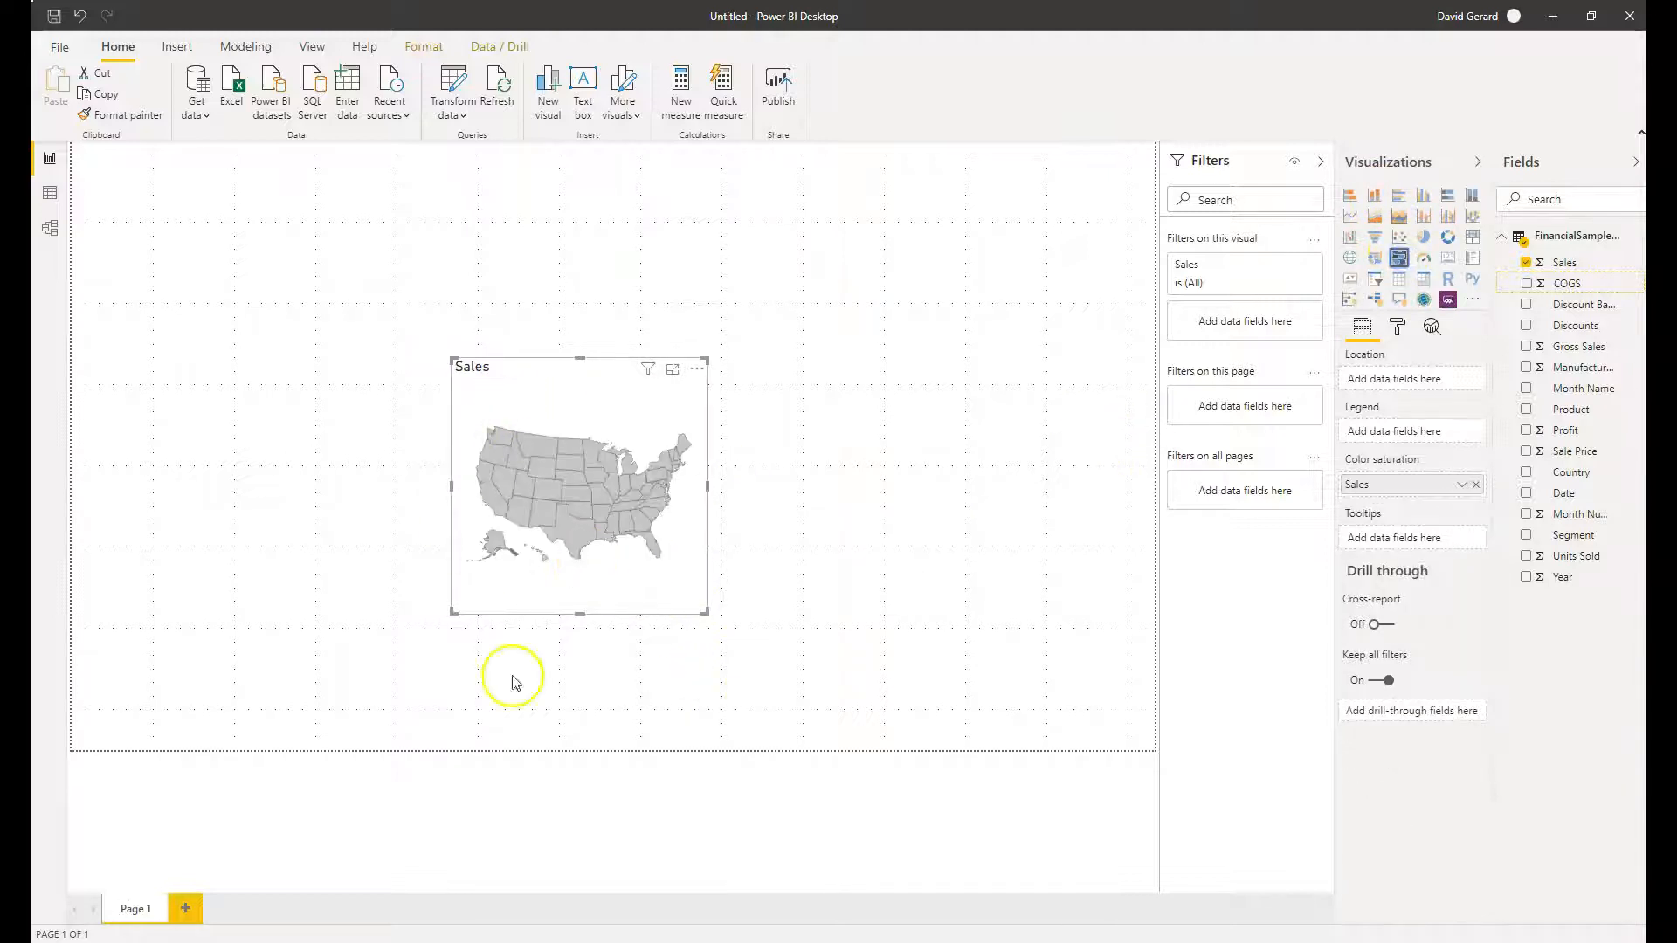
click(1445, 195)
click(1418, 200)
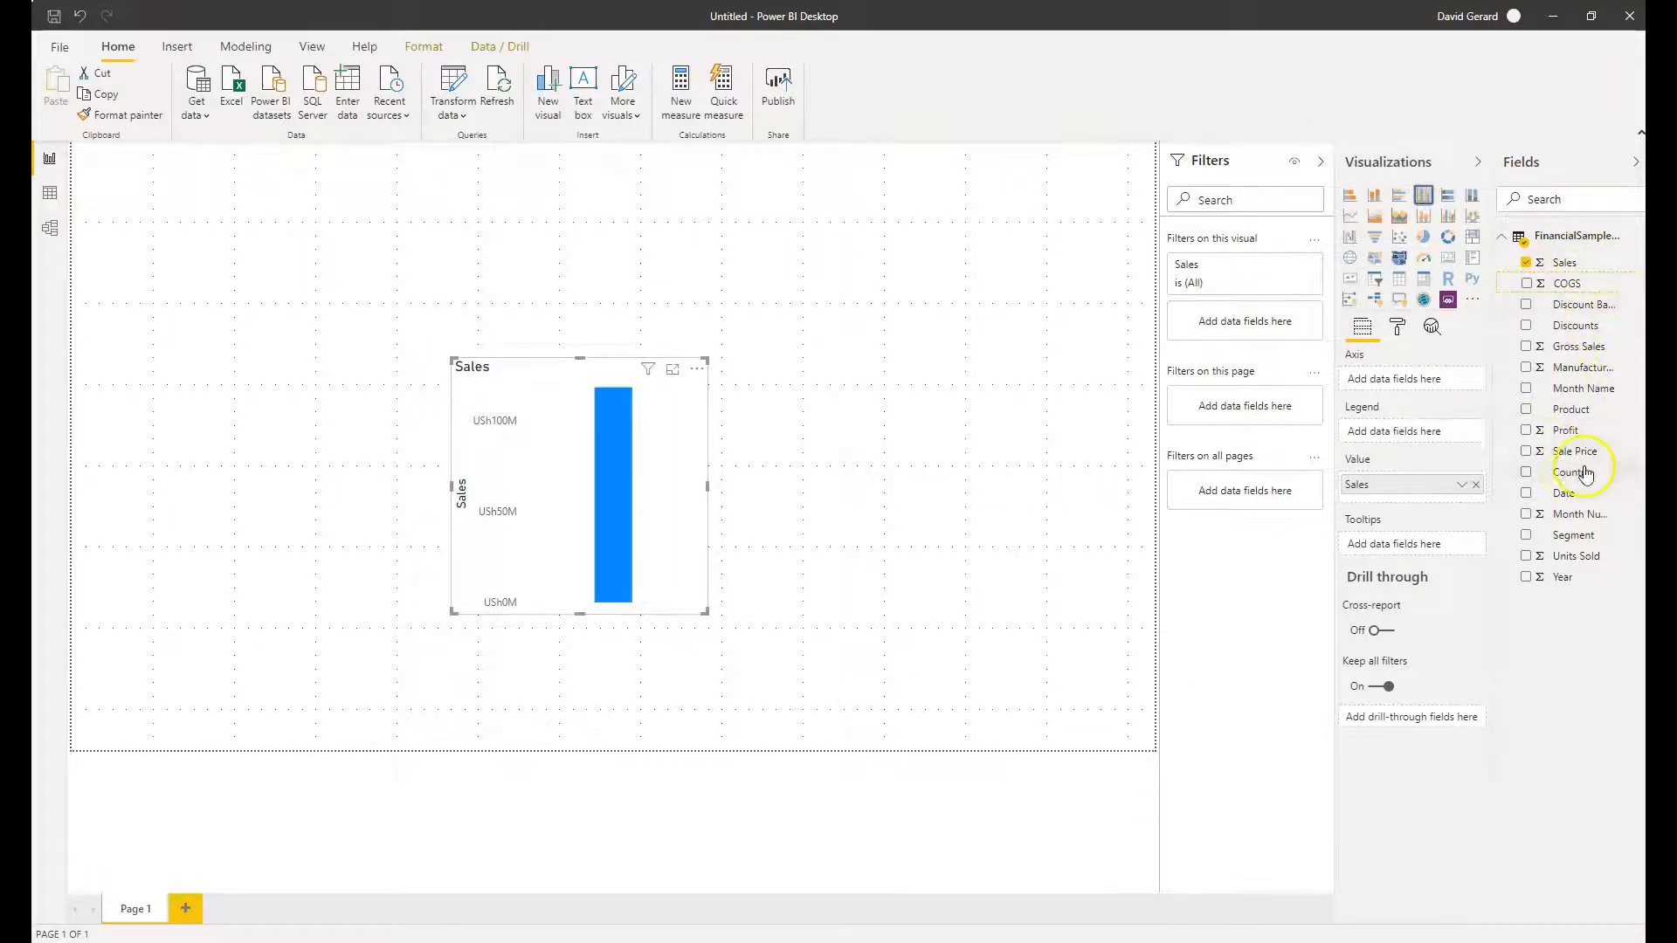
Break the Sales column chart down by Segment and enlarge it toward the page's upper-left area
drag(1576, 535, 568, 498)
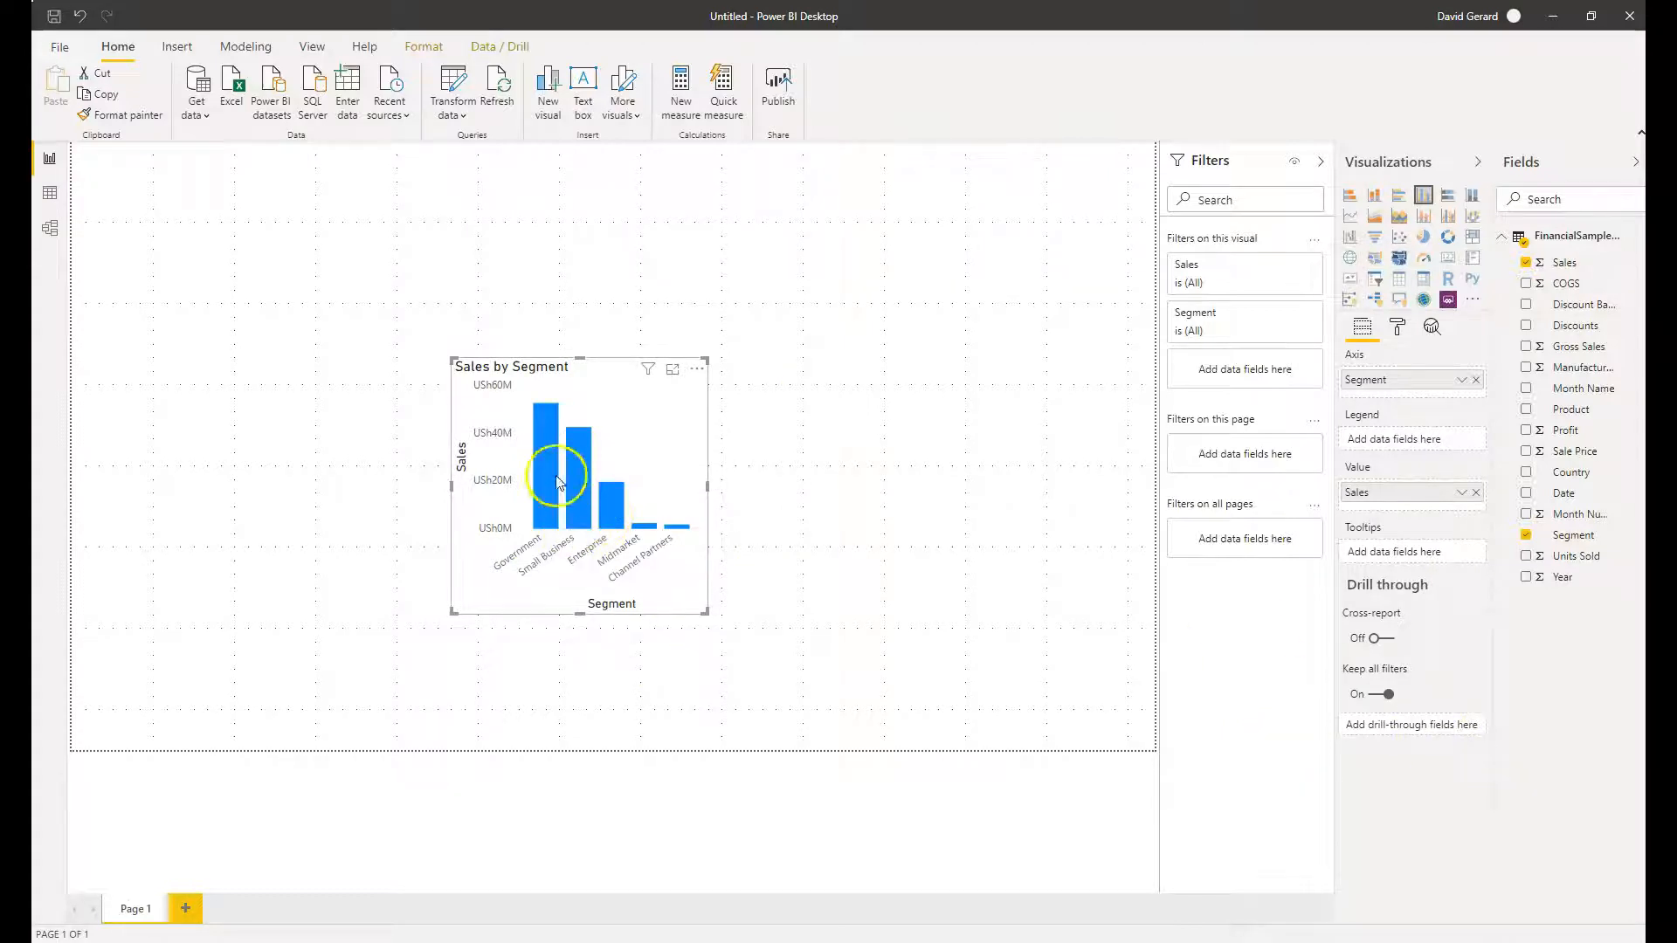
drag(453, 359, 284, 235)
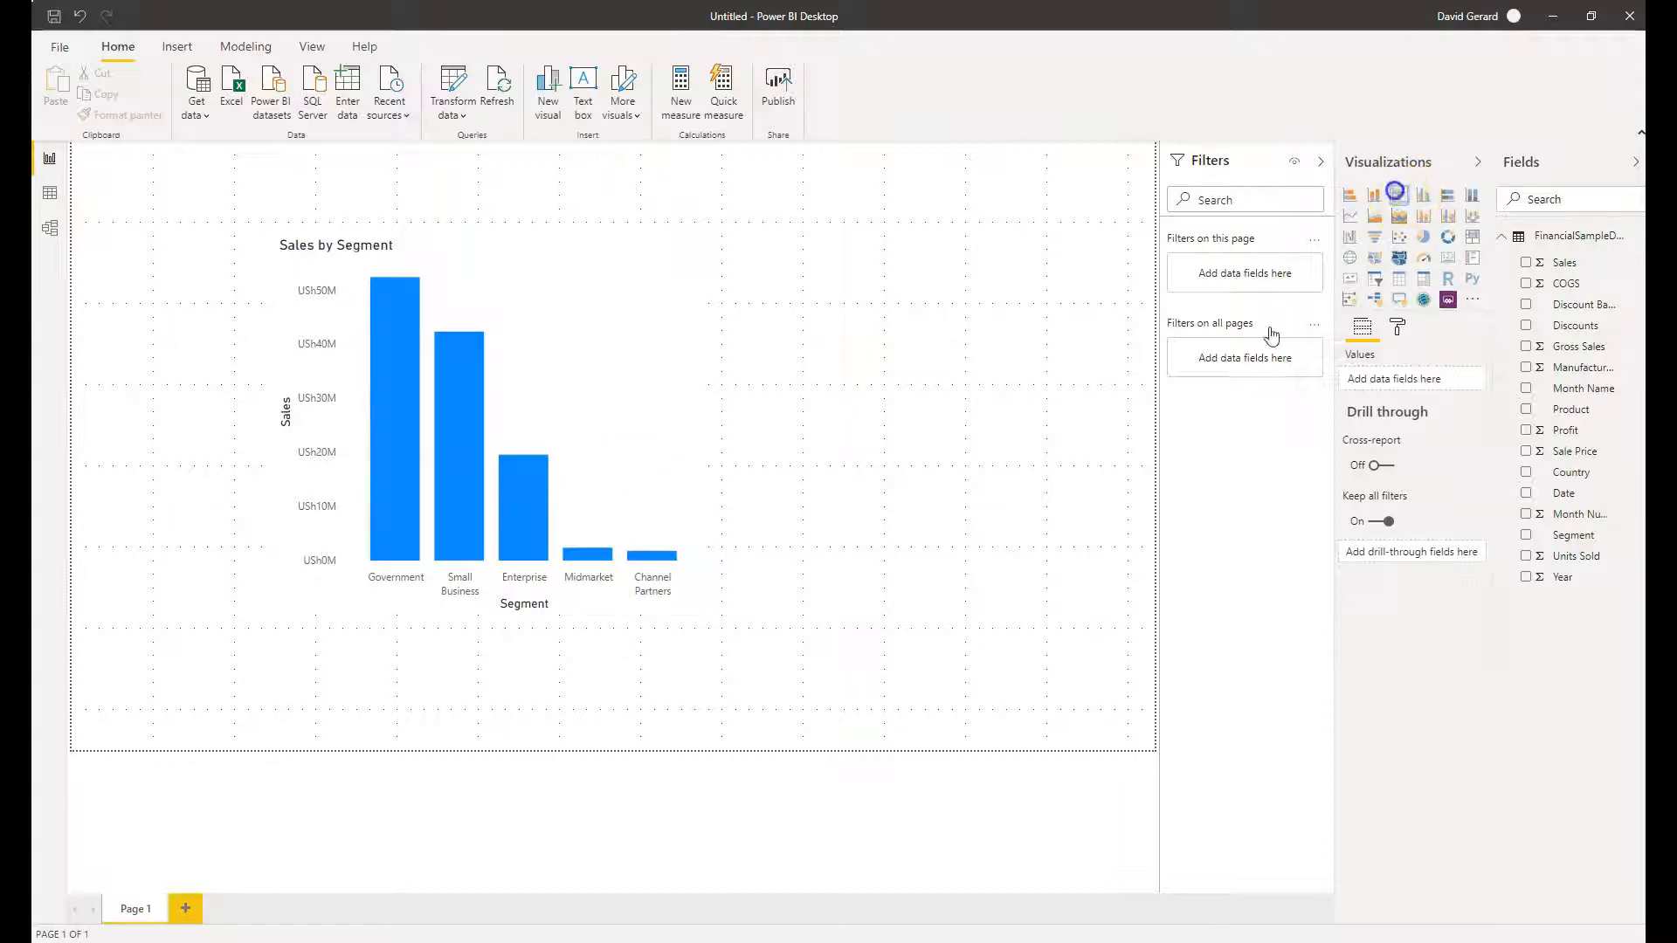
Convert the Sales by Segment column chart into a clustered bar chart, removing any stray empty visual
click(1396, 191)
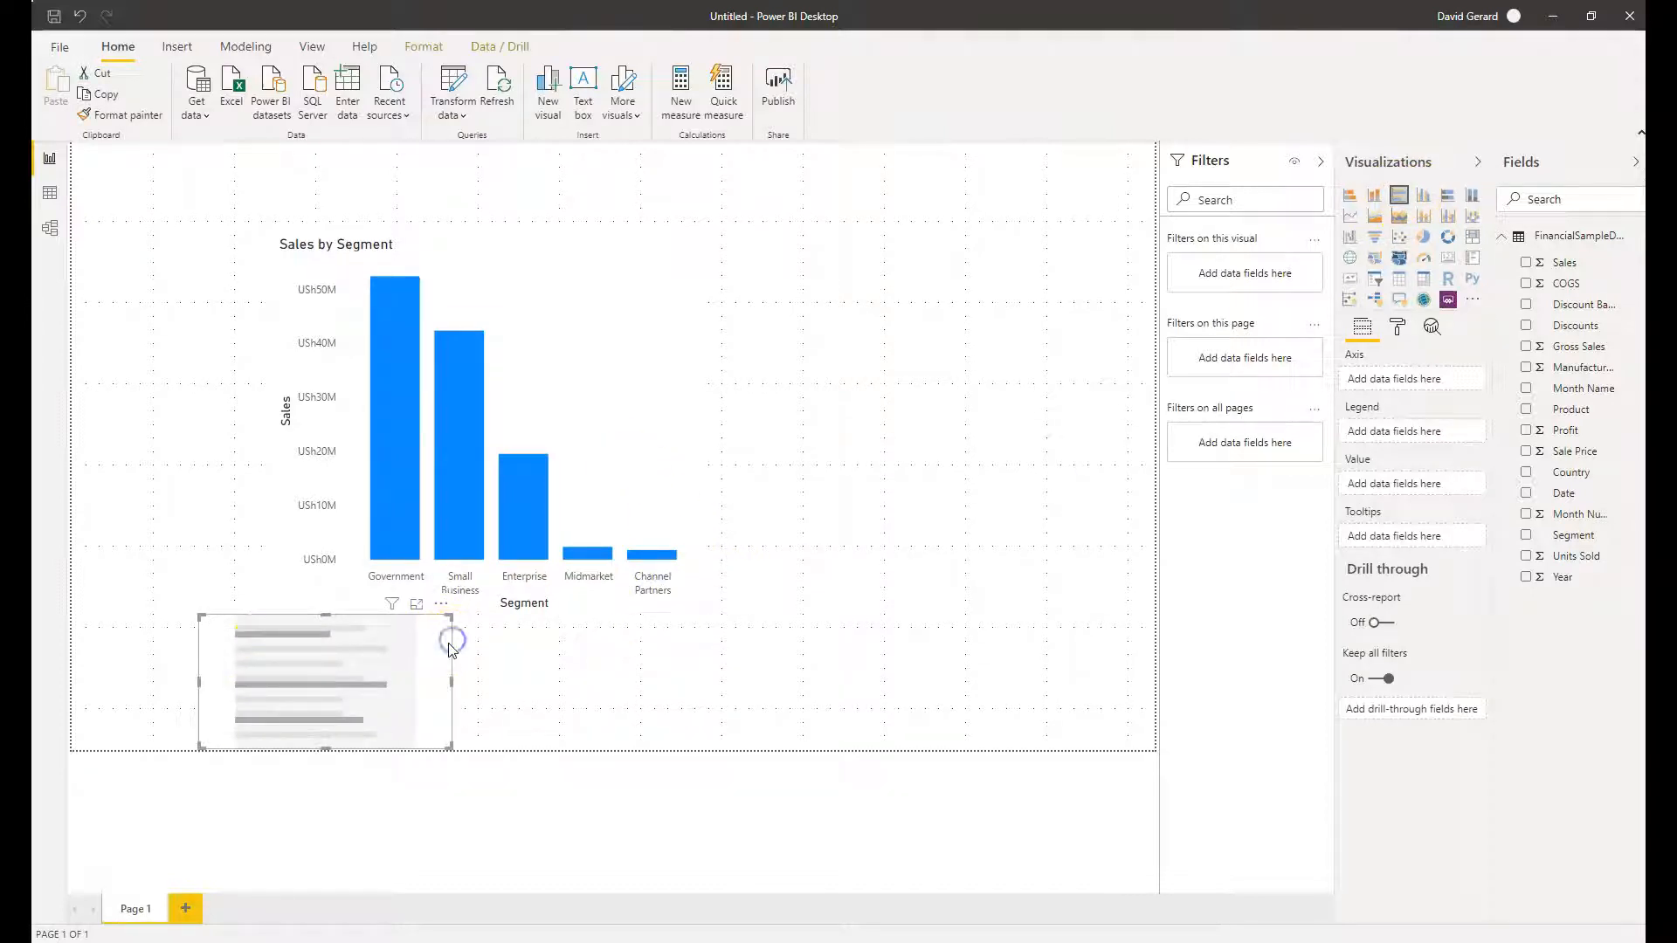
key(Delete)
click(667, 343)
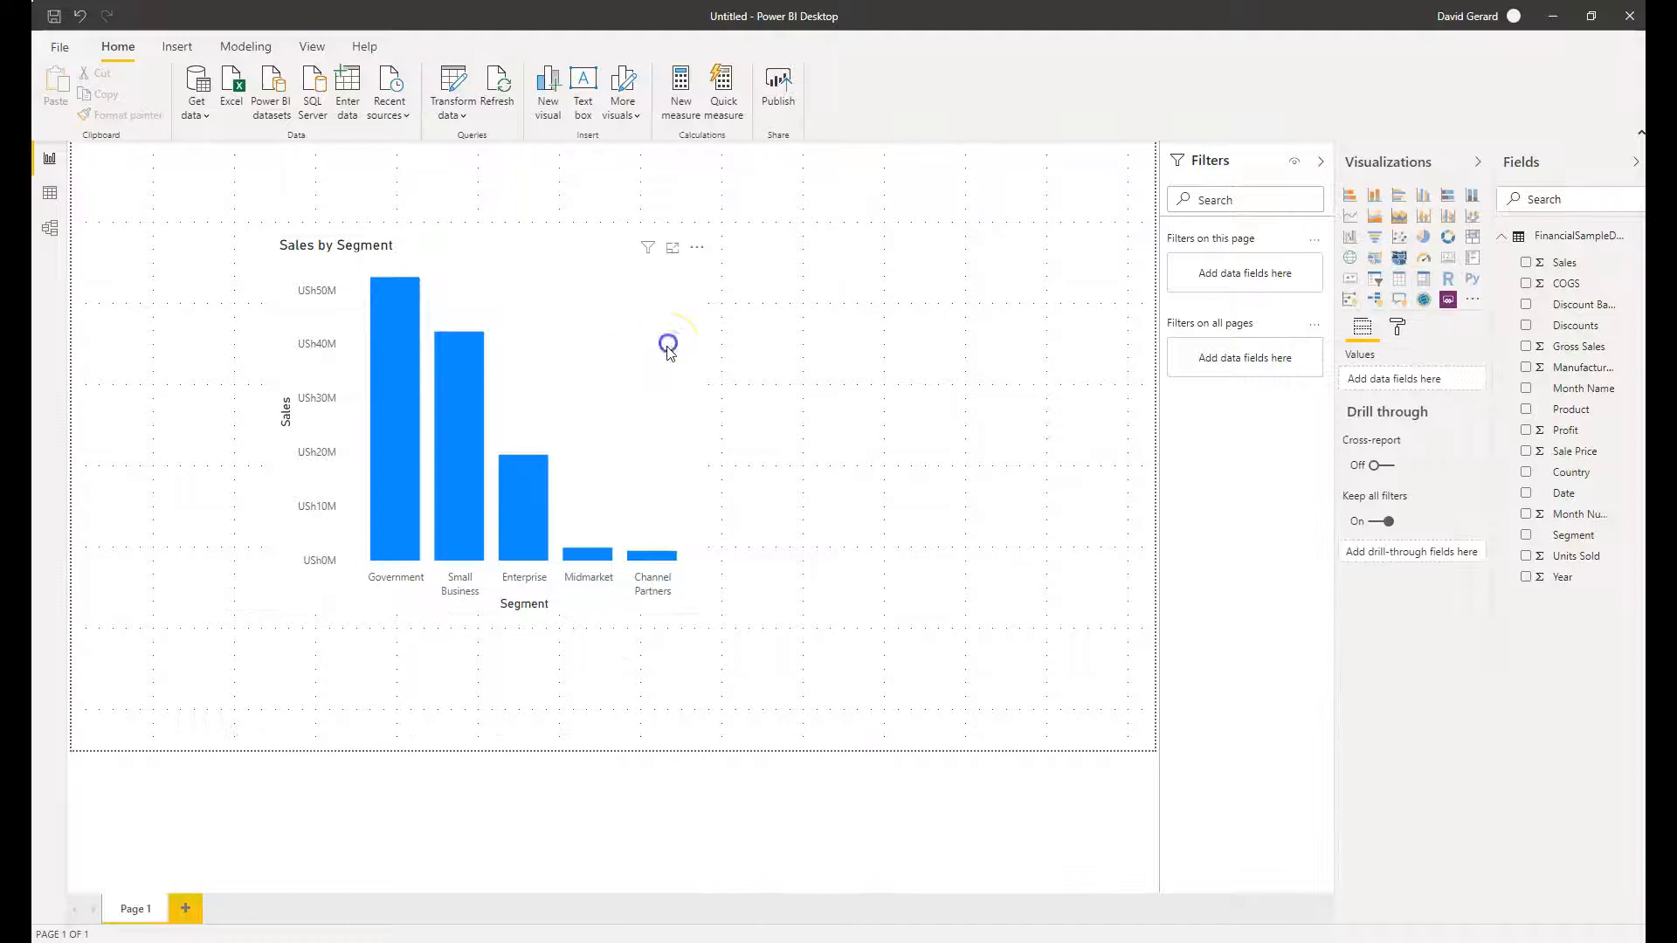
click(1391, 192)
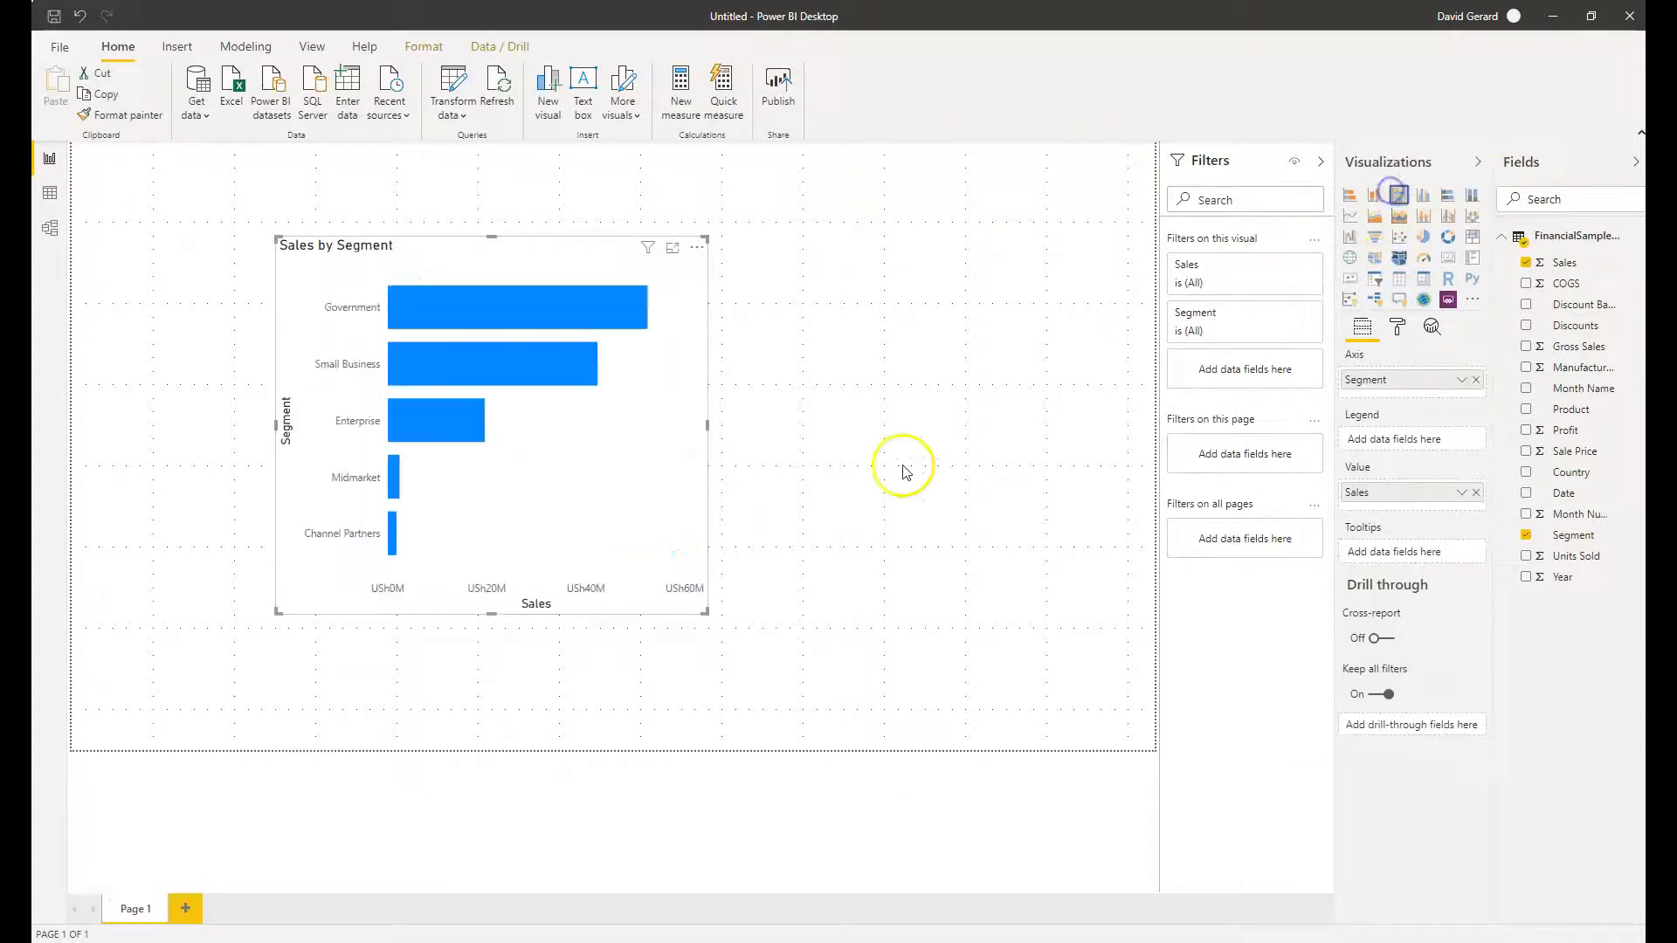
Place the Sales by Segment bar chart in the report page's upper-right corner and reduce its height
drag(543, 244, 1134, 116)
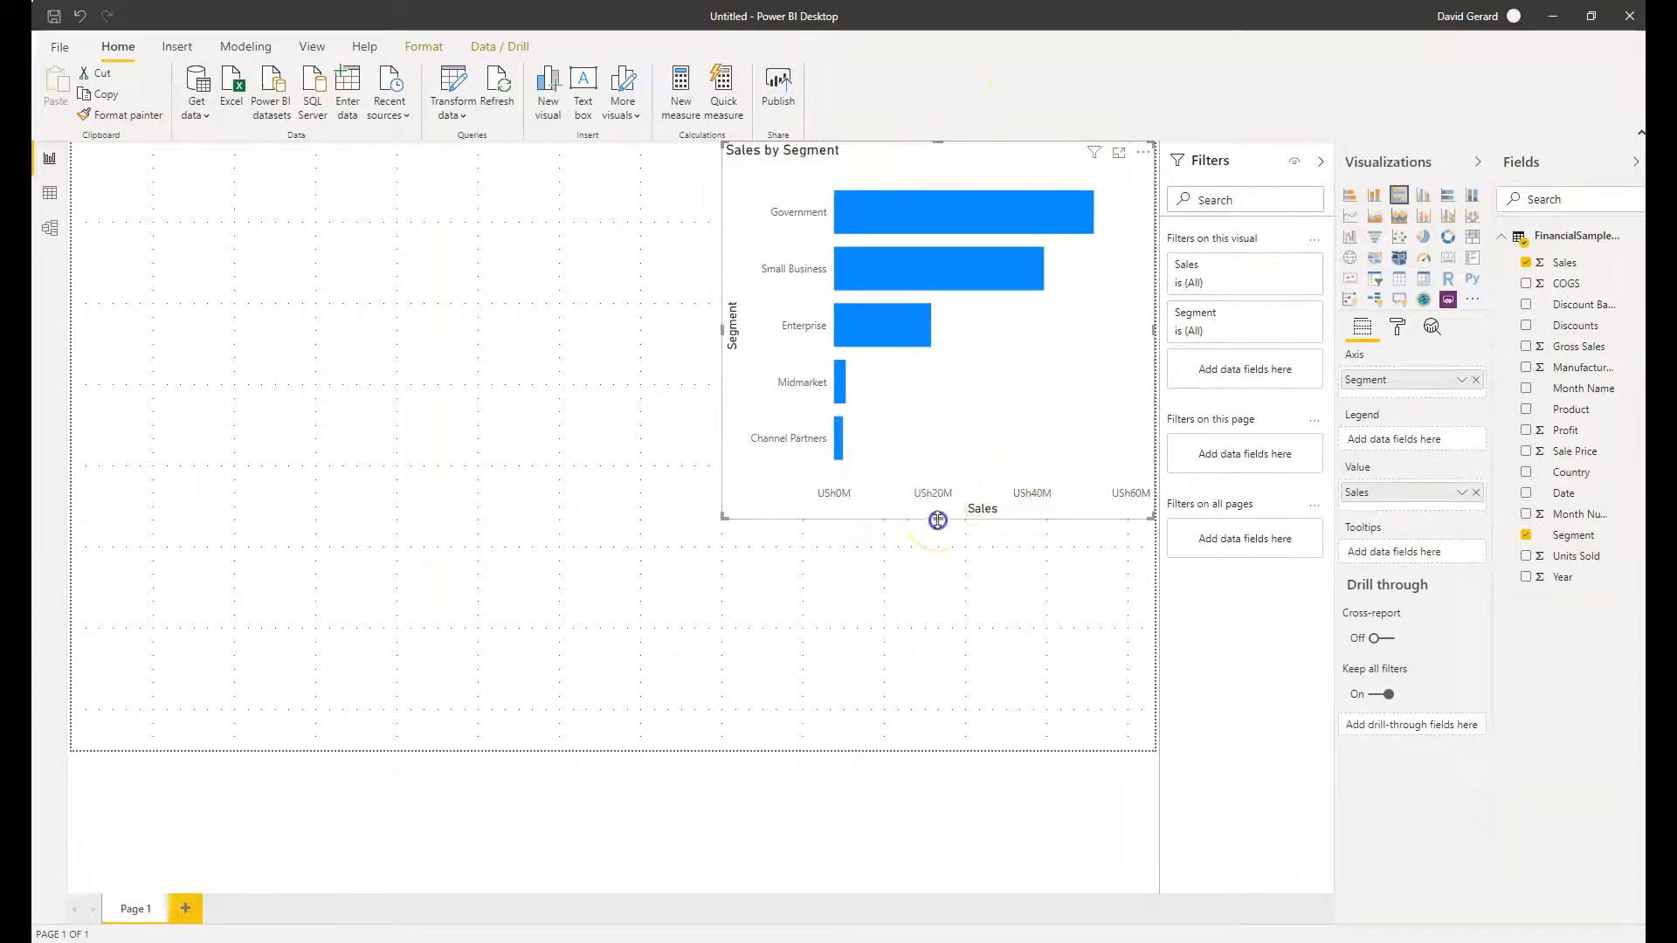
drag(936, 517, 966, 449)
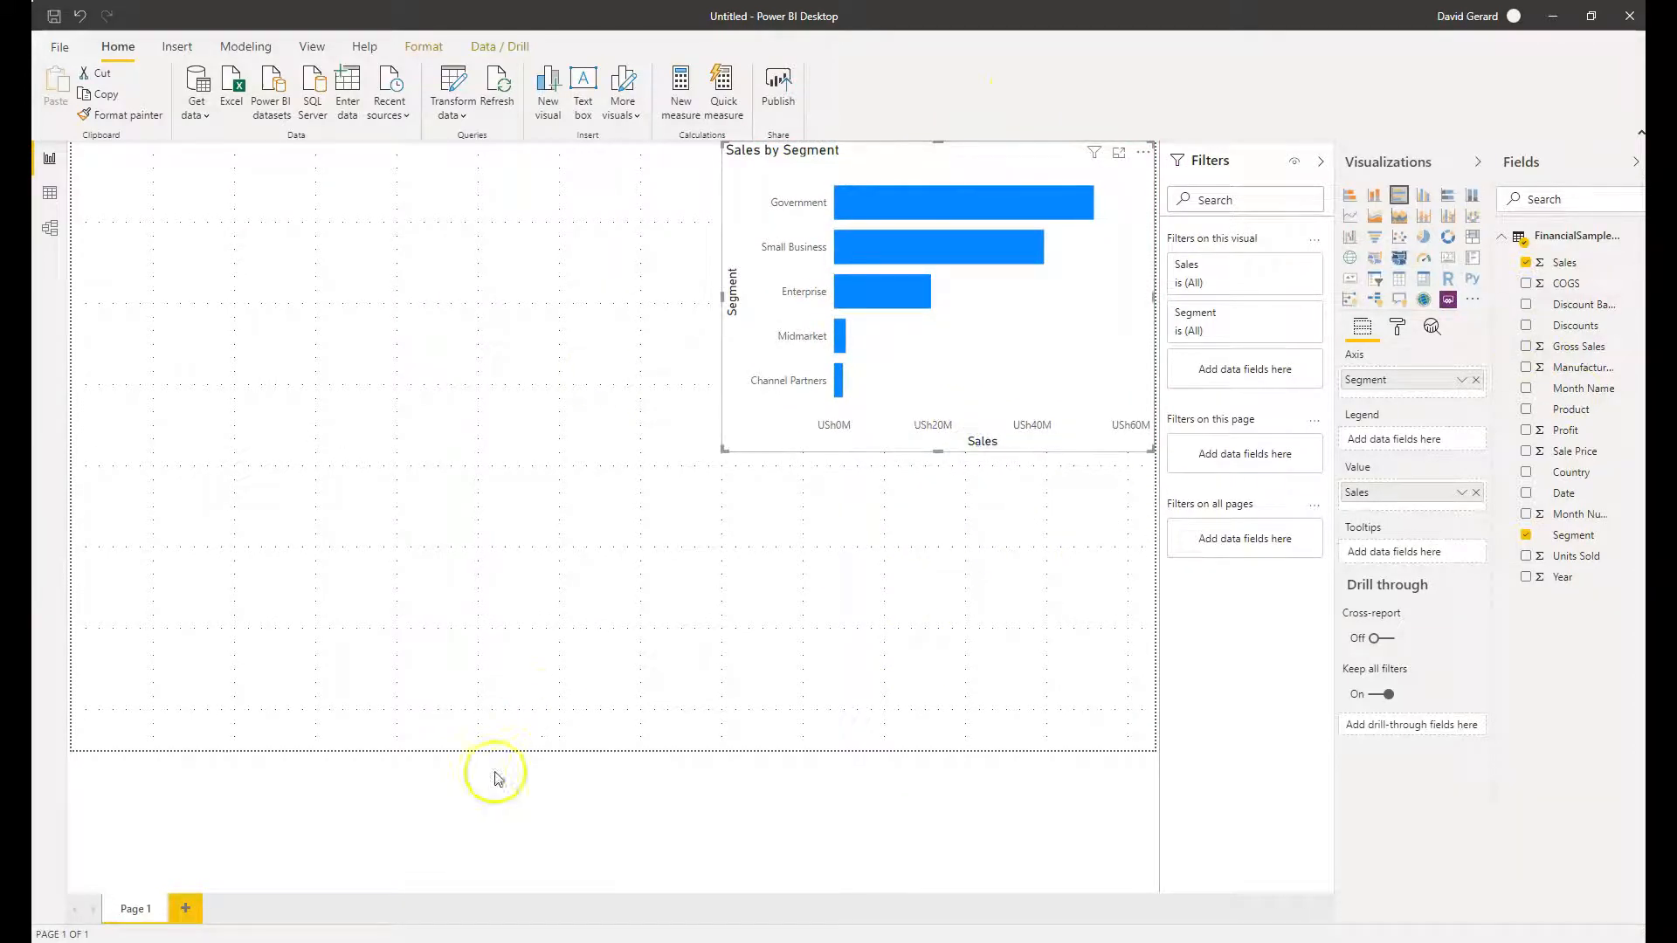
click(691, 511)
Create a map visual in the report page's lower-left area with Country as location and Sales as bubble size
click(1596, 480)
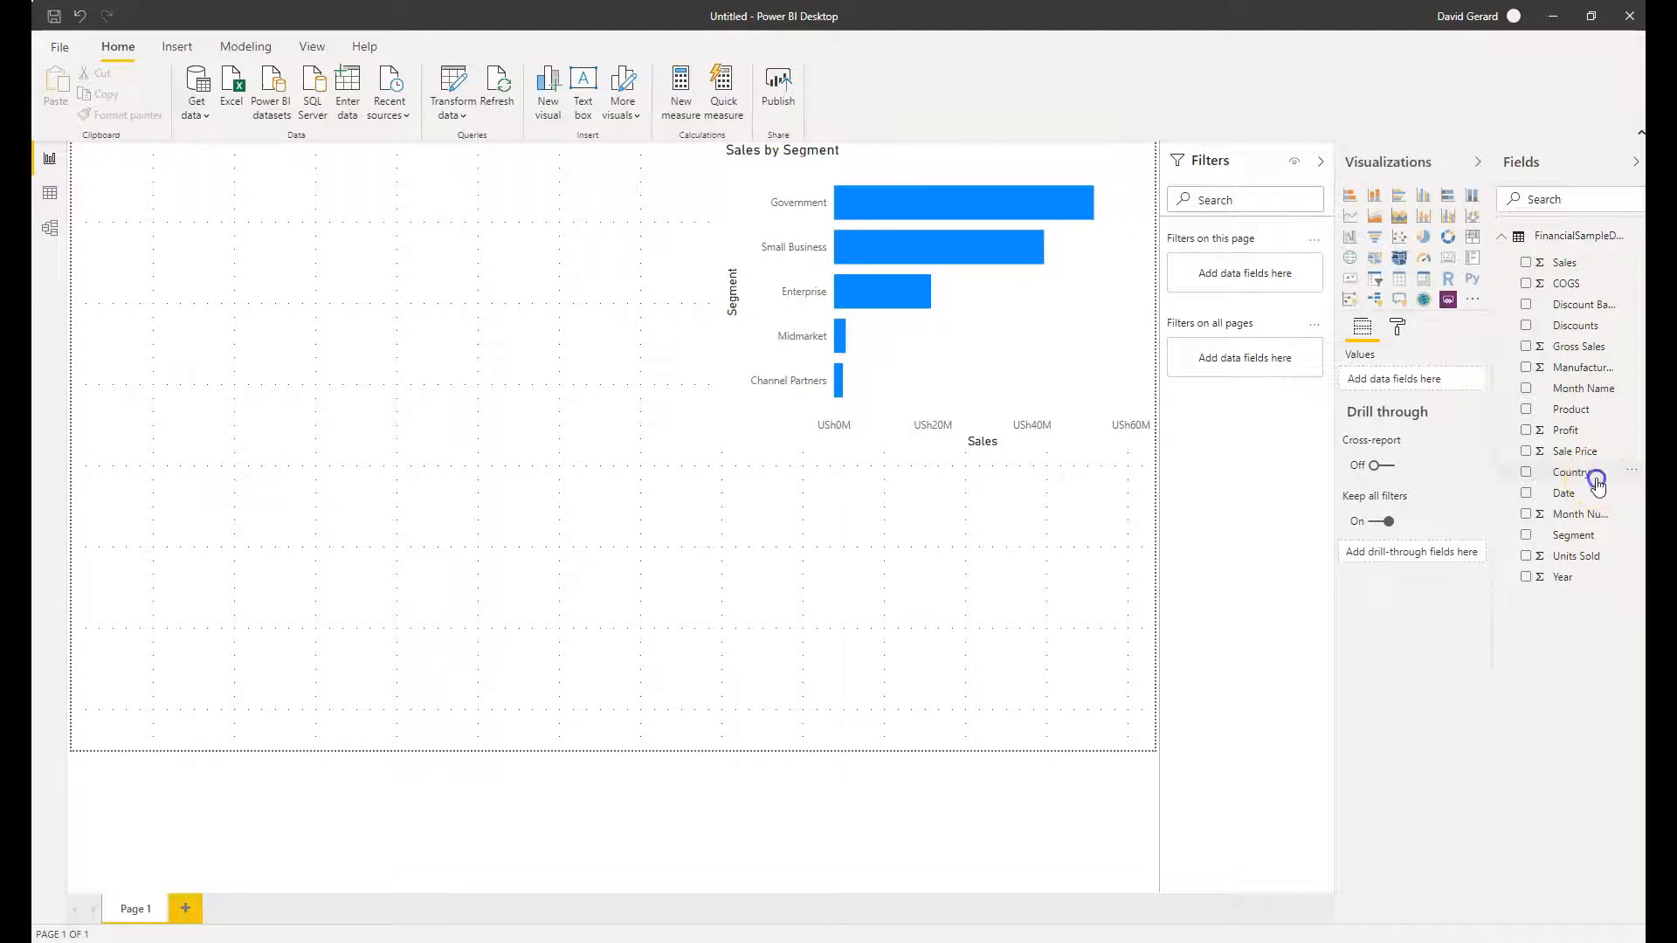
drag(1587, 481, 206, 644)
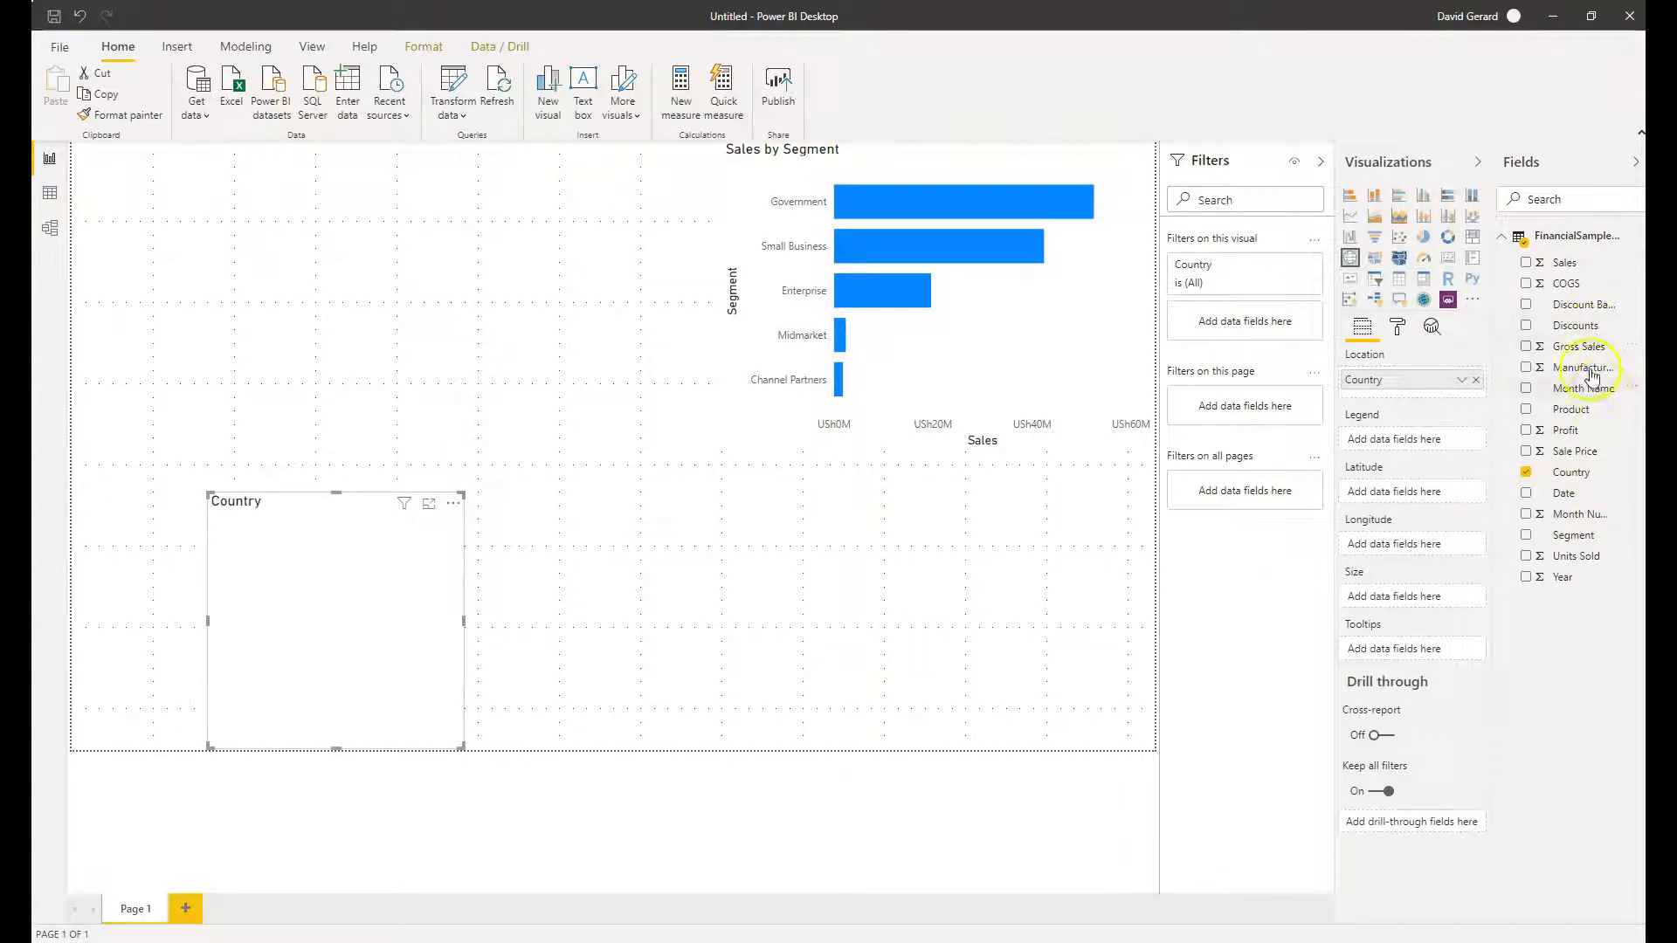
drag(1601, 265, 333, 607)
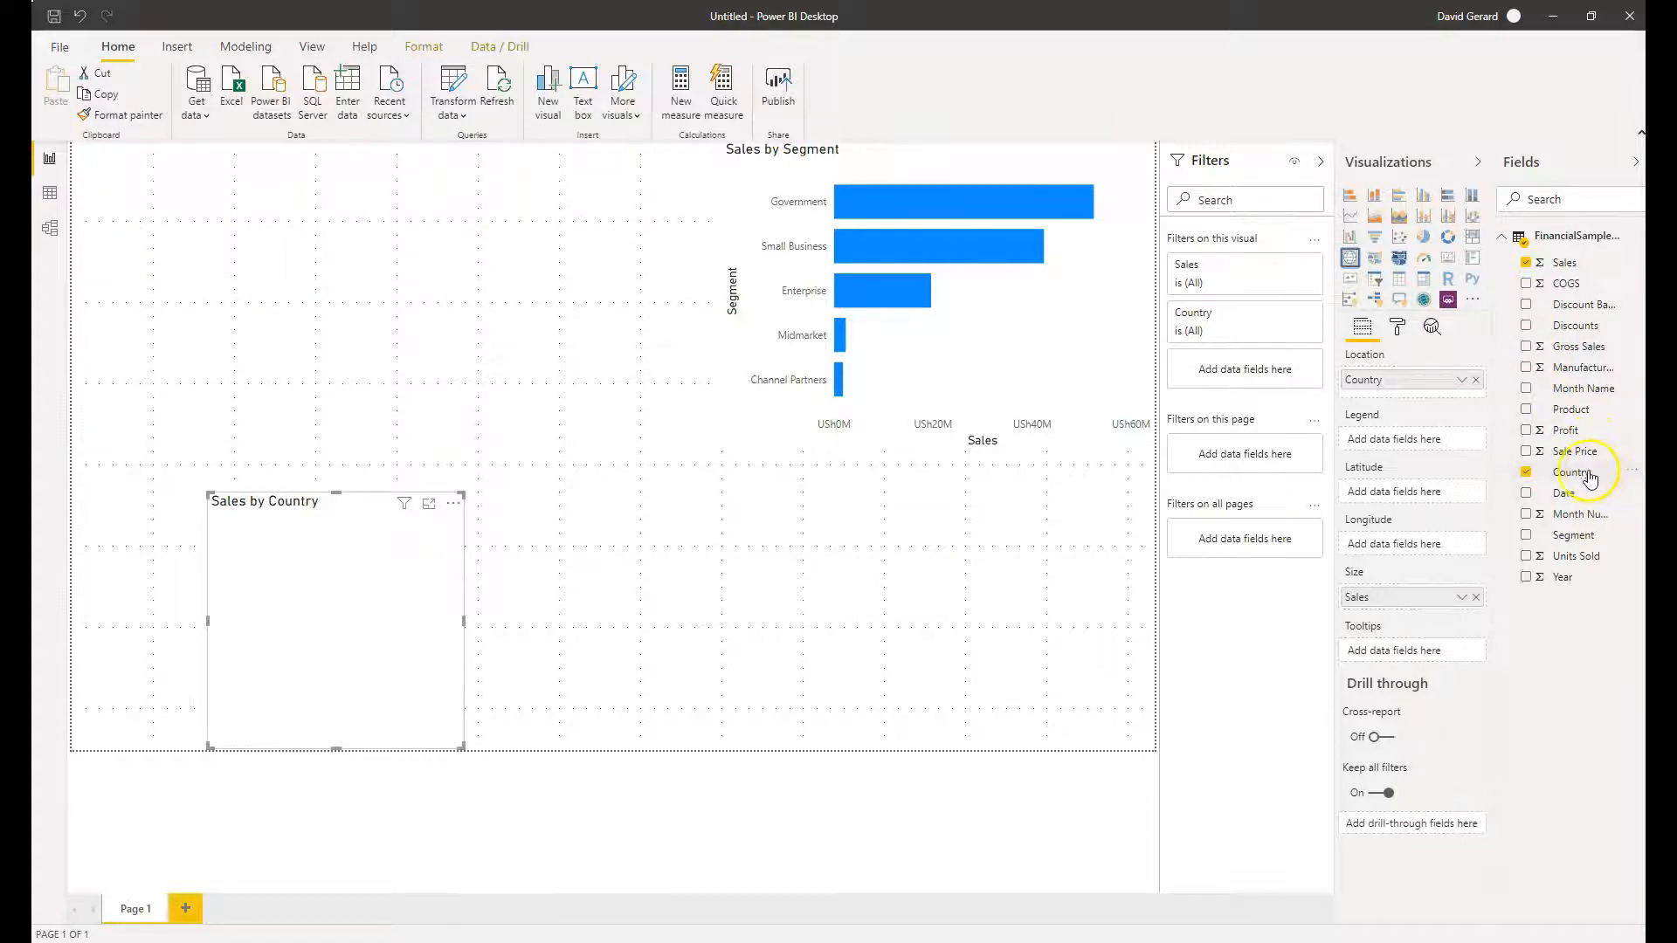
Show the FinancialSampleData table's rows and set the Country column's data category to County
click(51, 194)
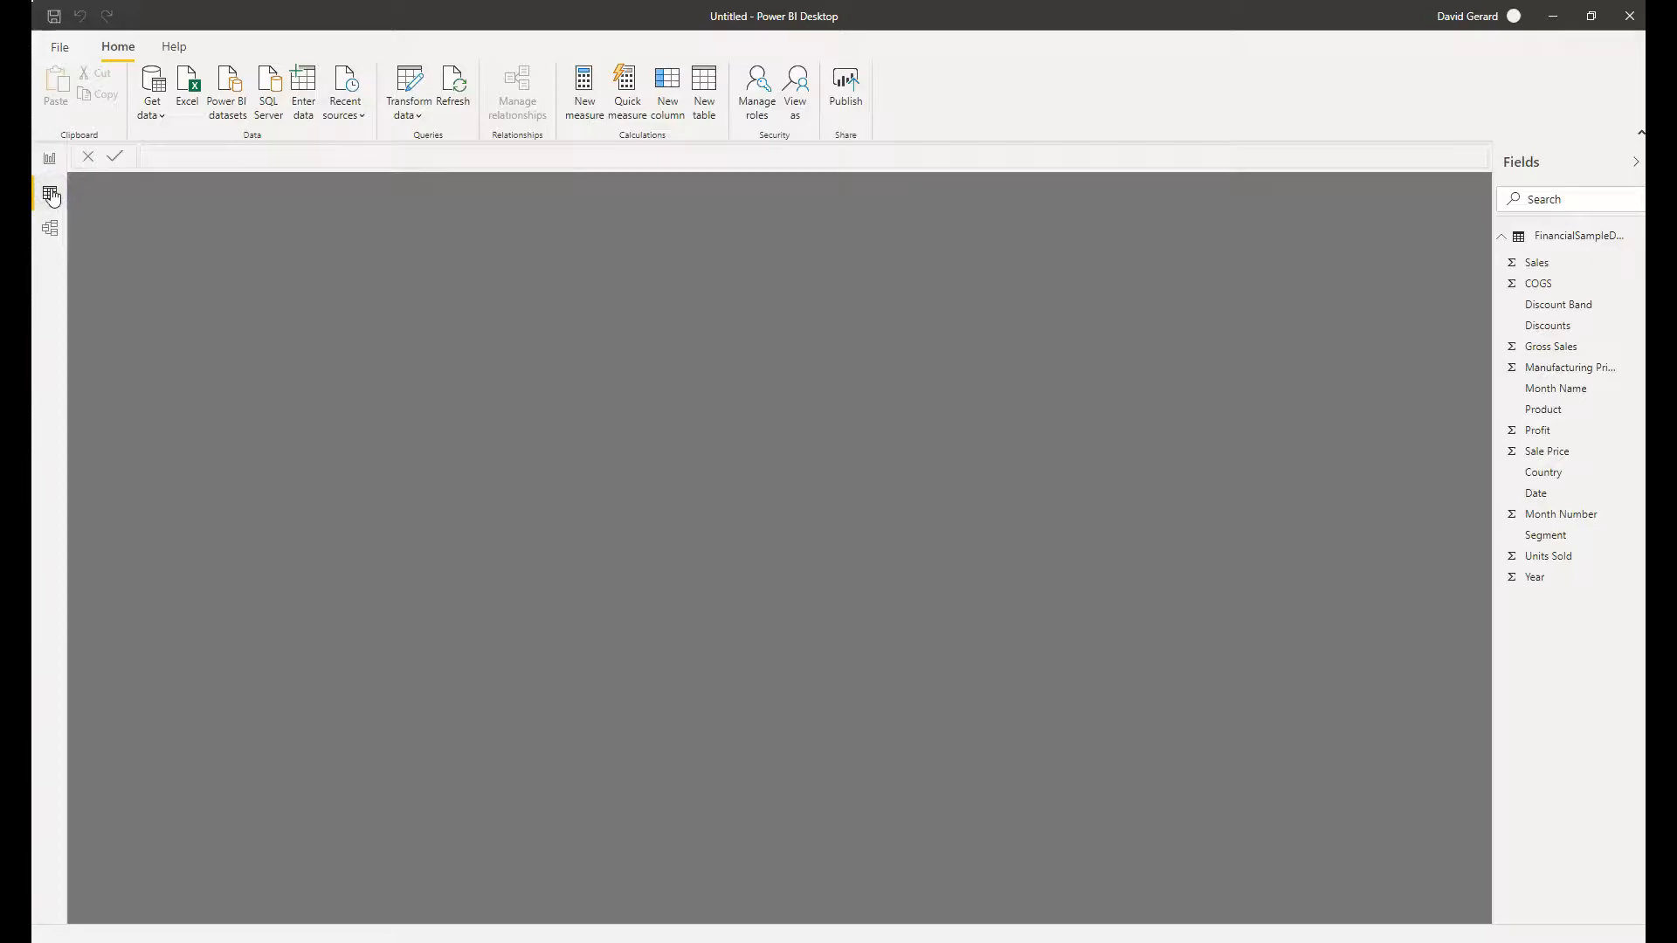
click(50, 186)
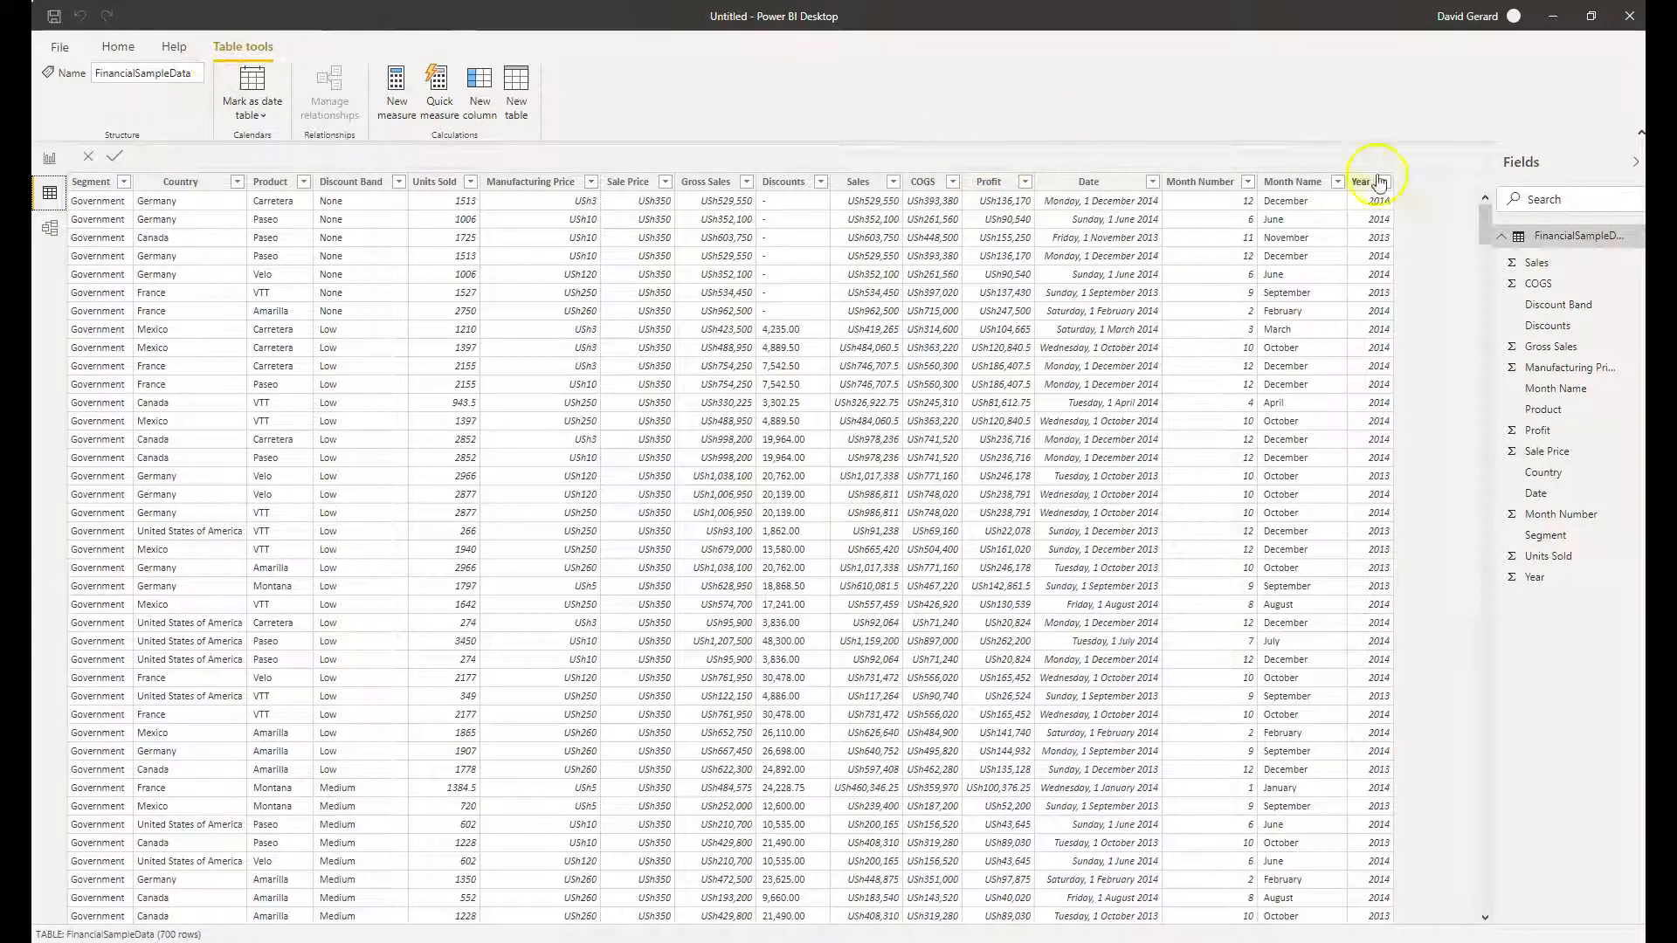
click(180, 181)
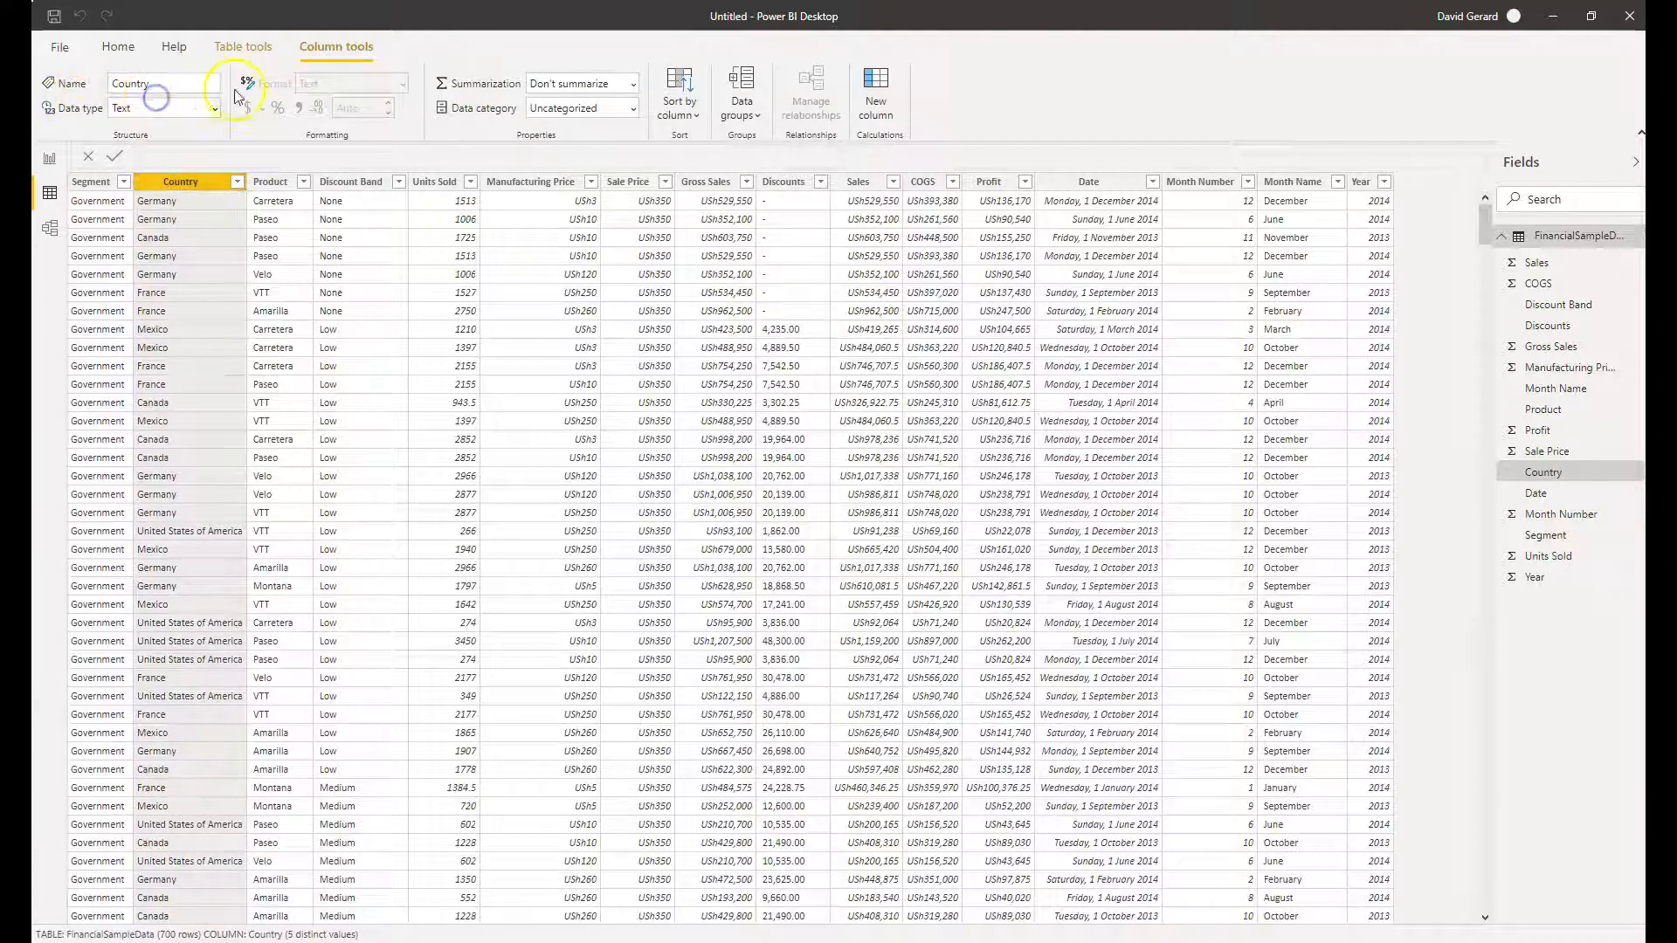
click(215, 108)
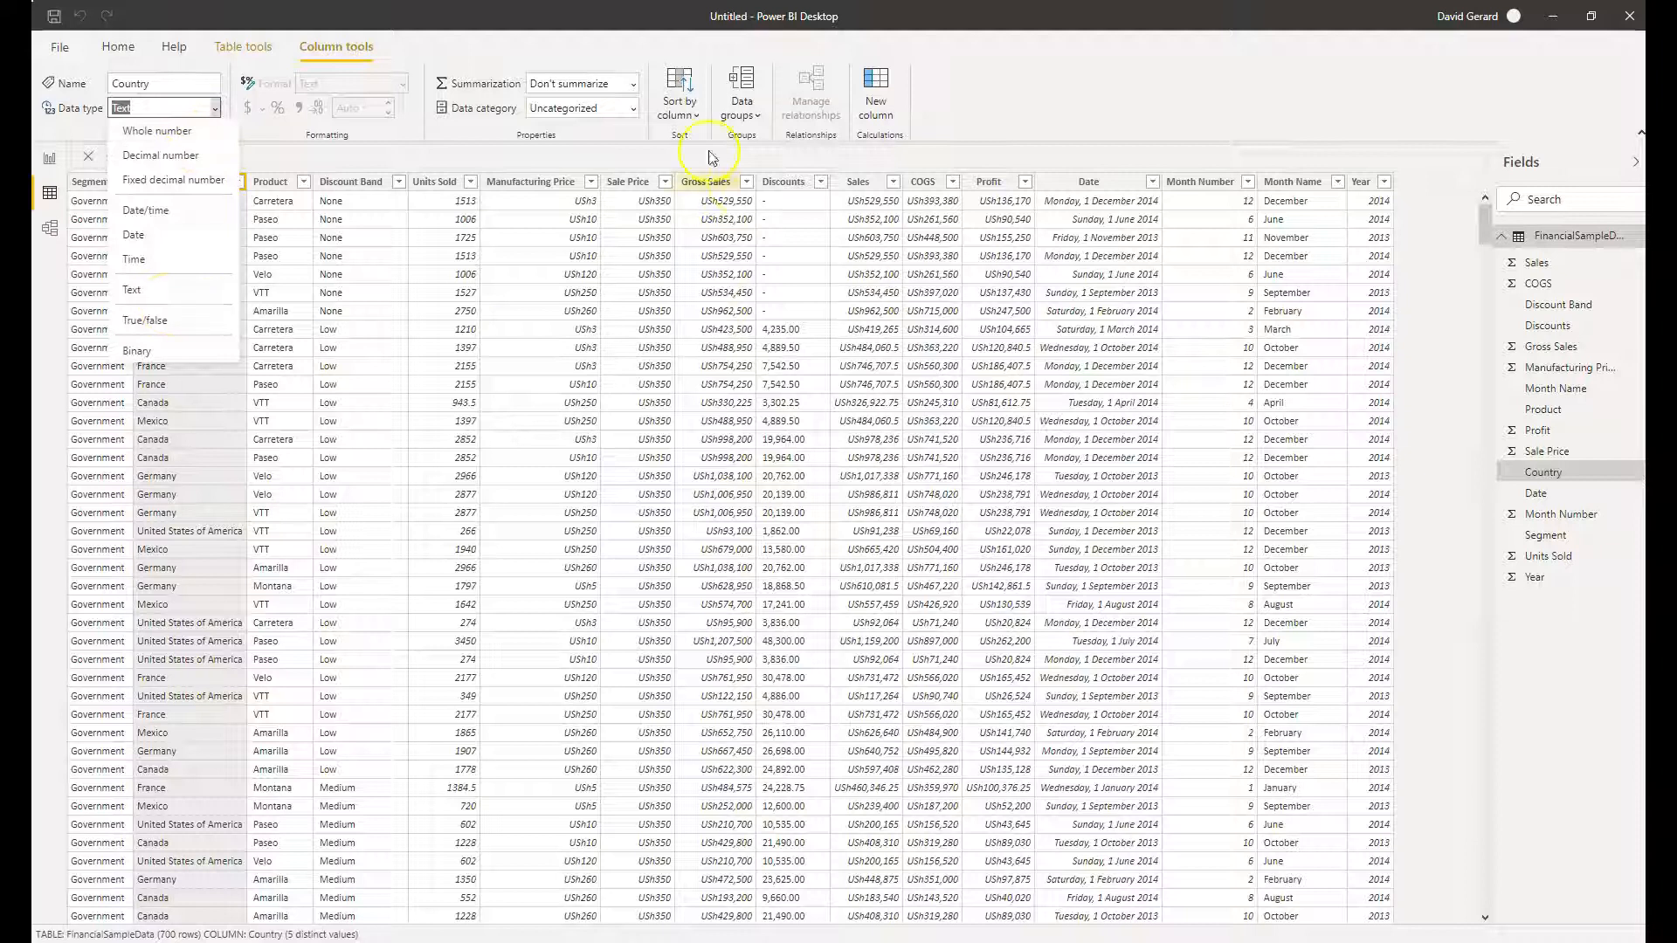
click(479, 126)
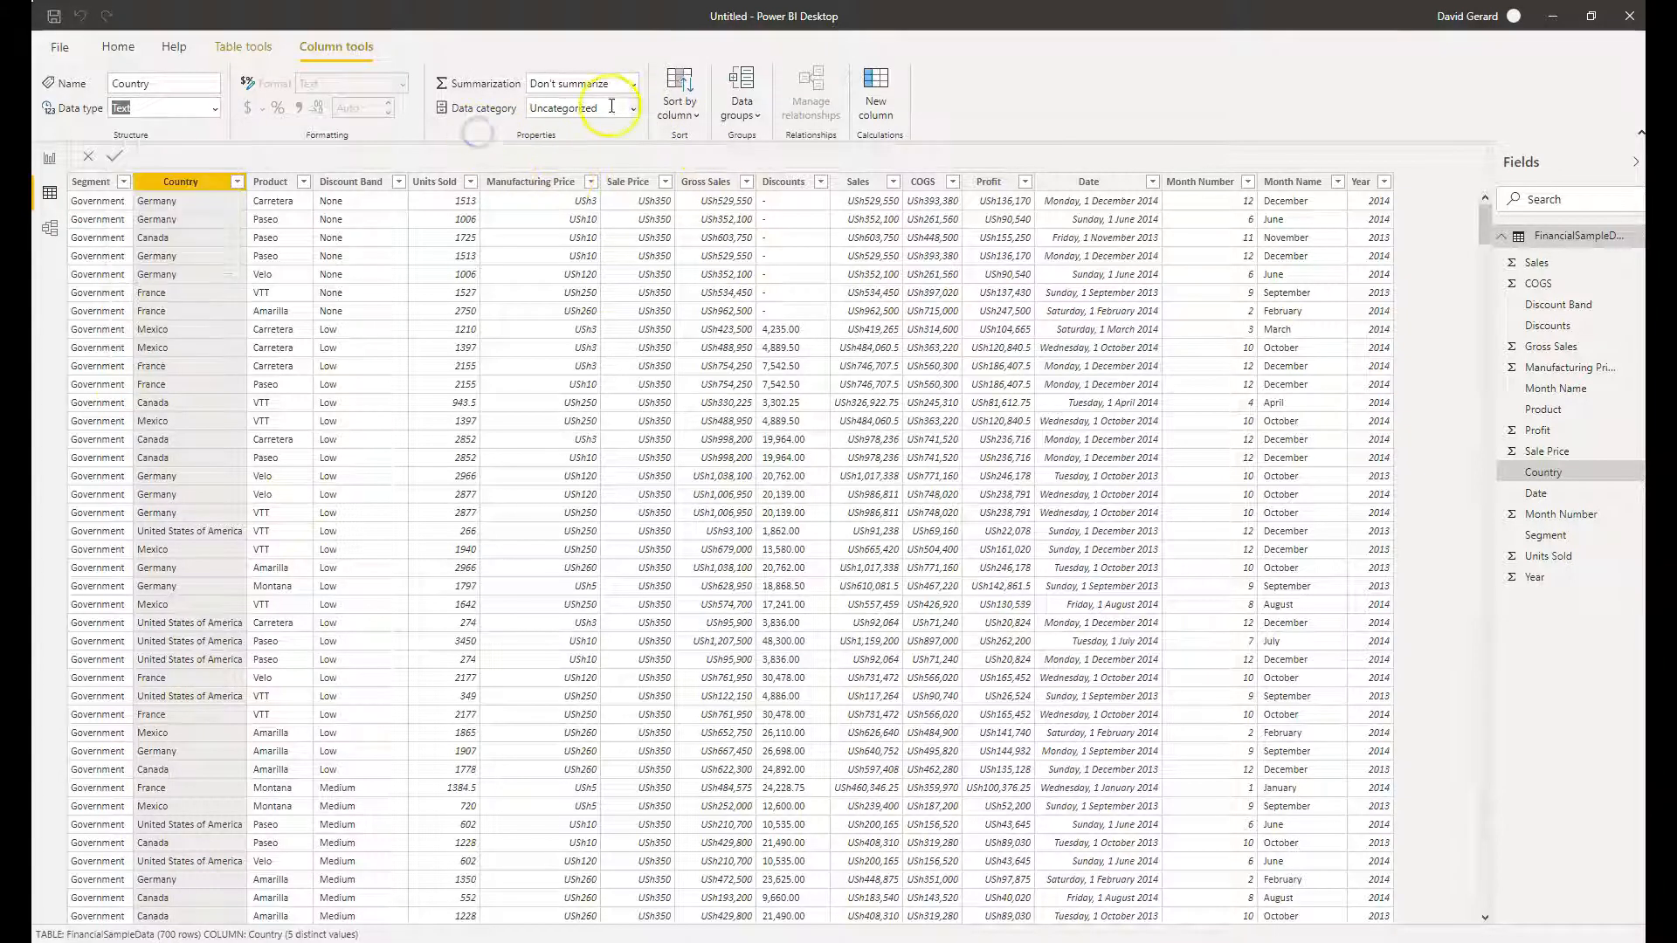
click(634, 108)
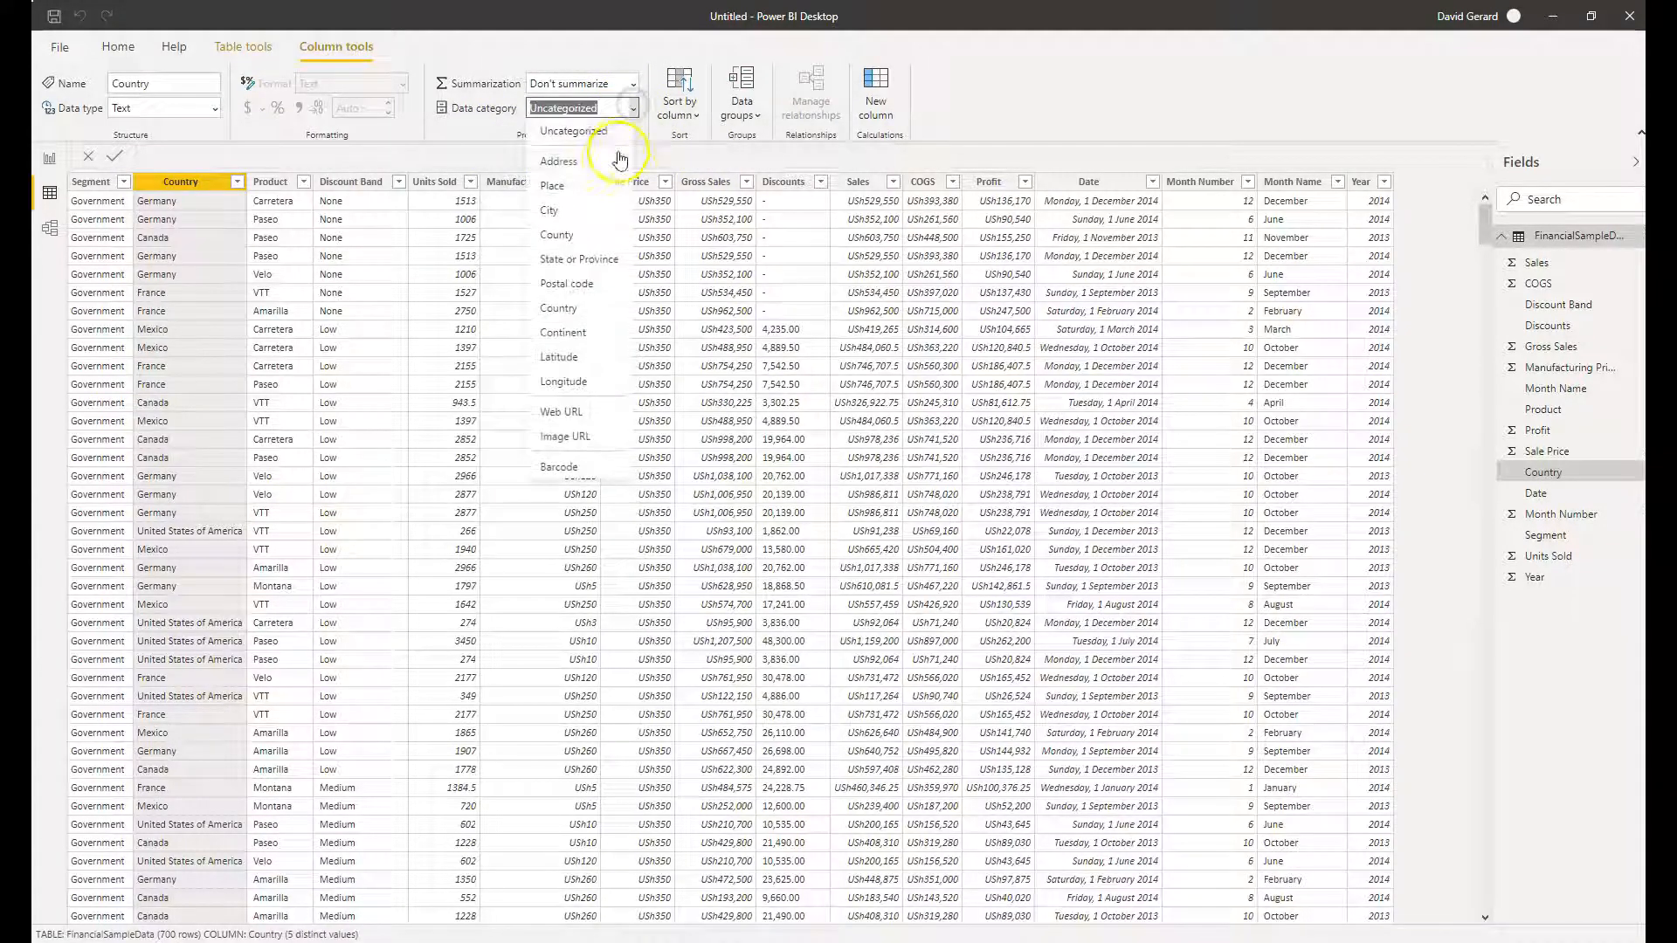
click(581, 247)
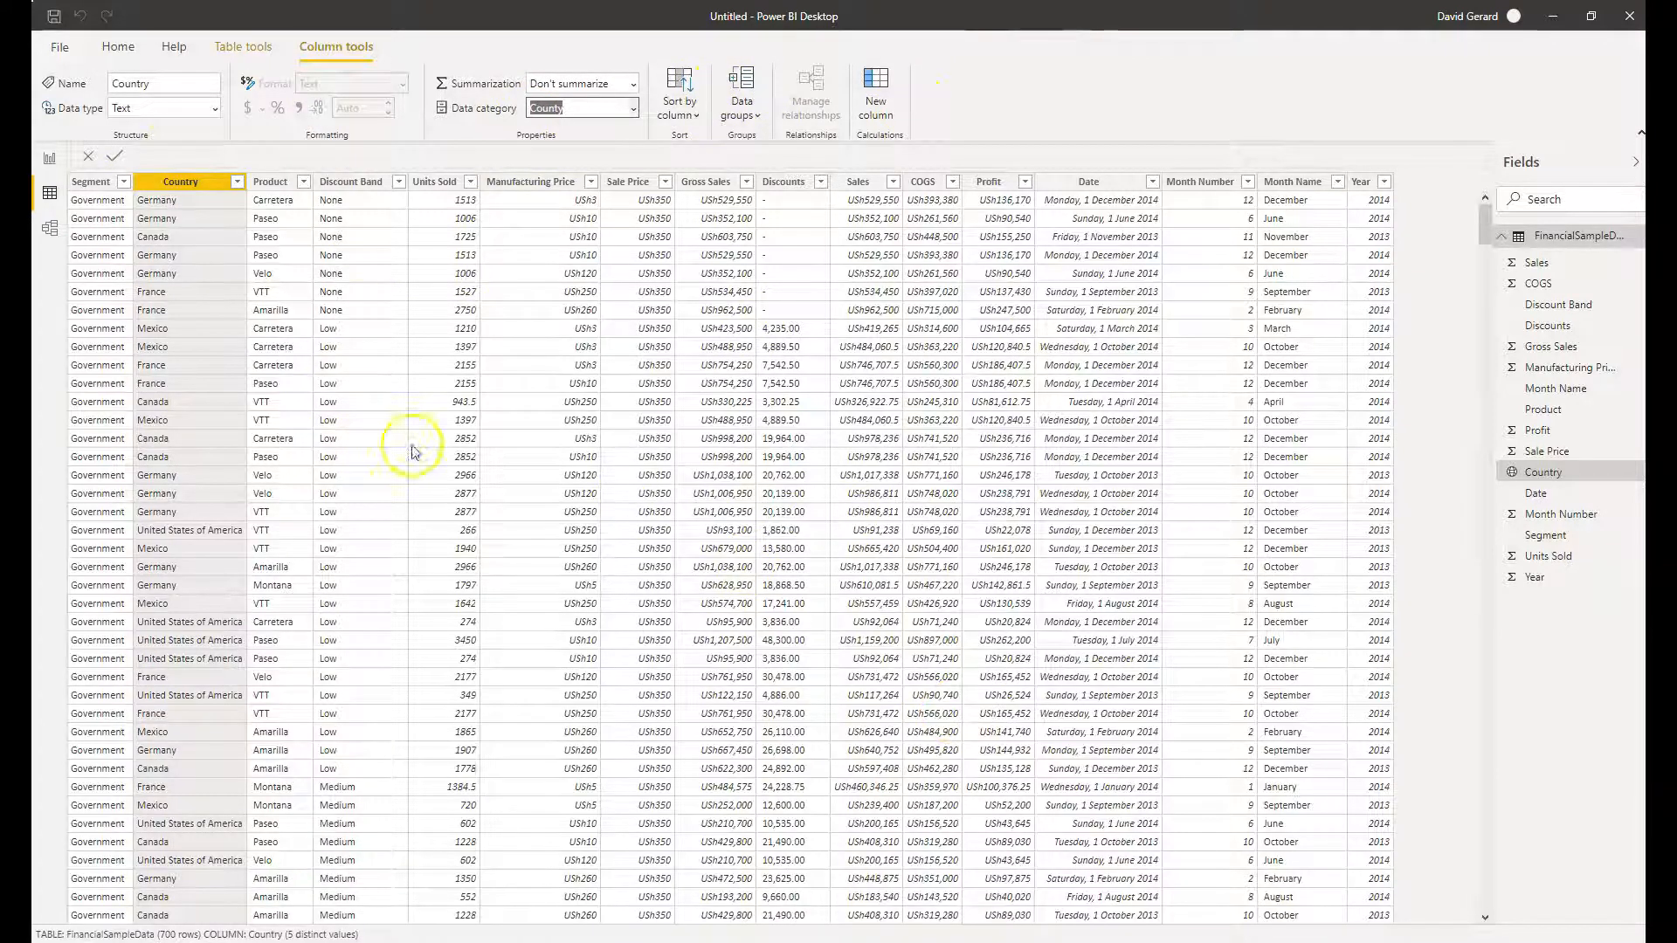
click(238, 46)
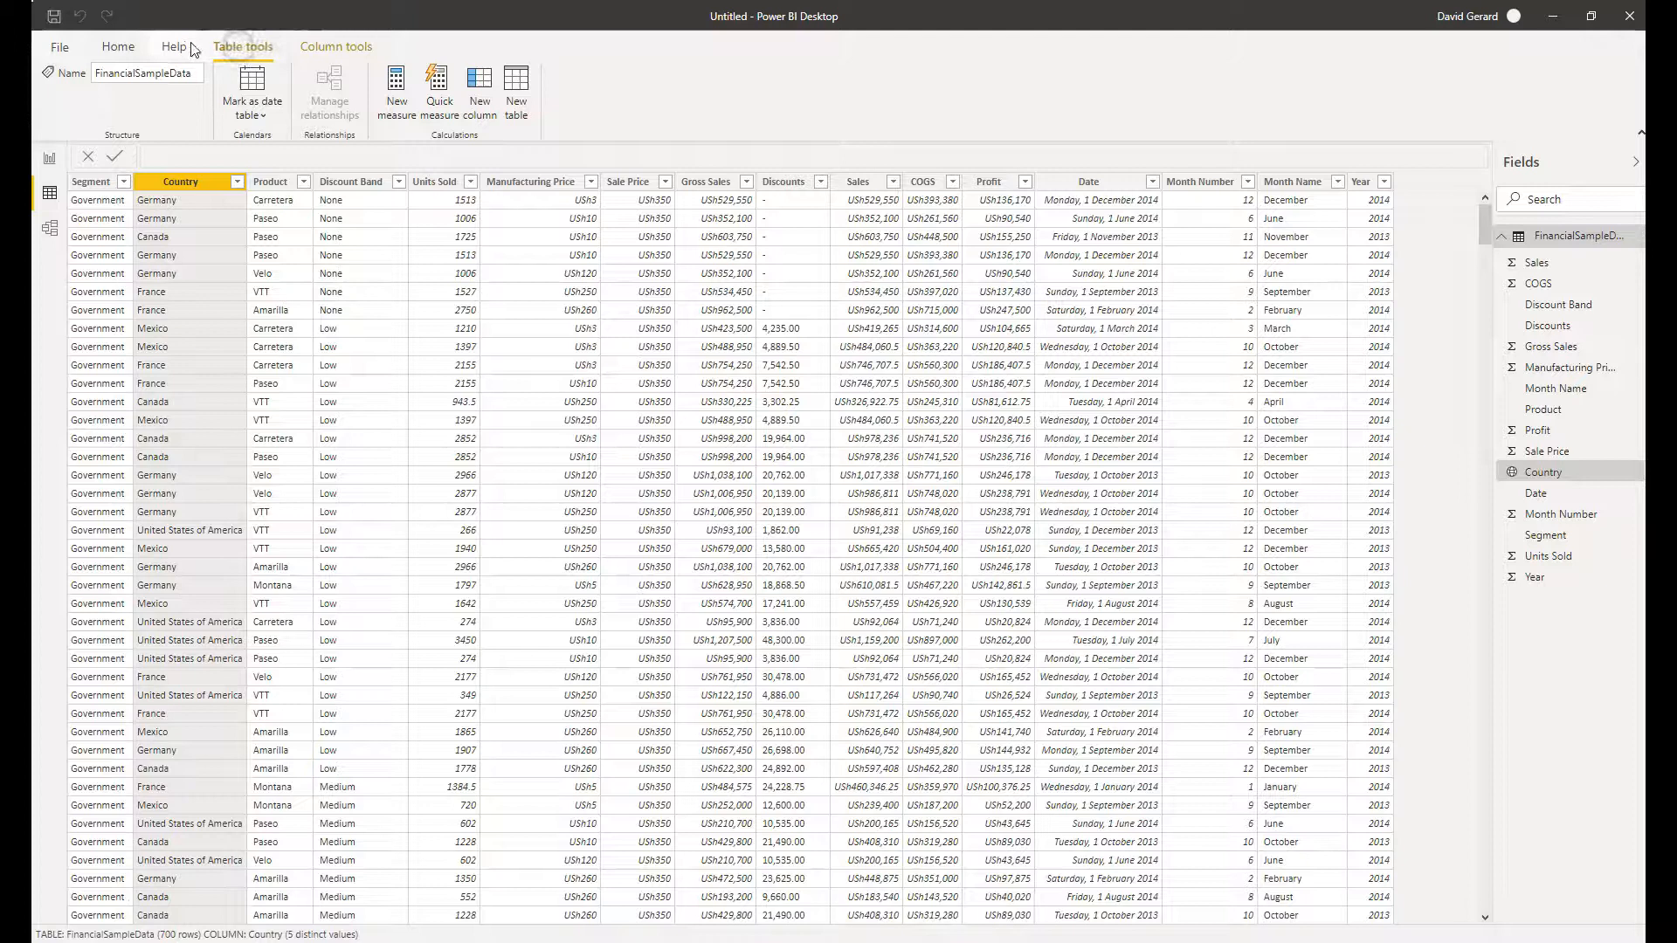
click(174, 51)
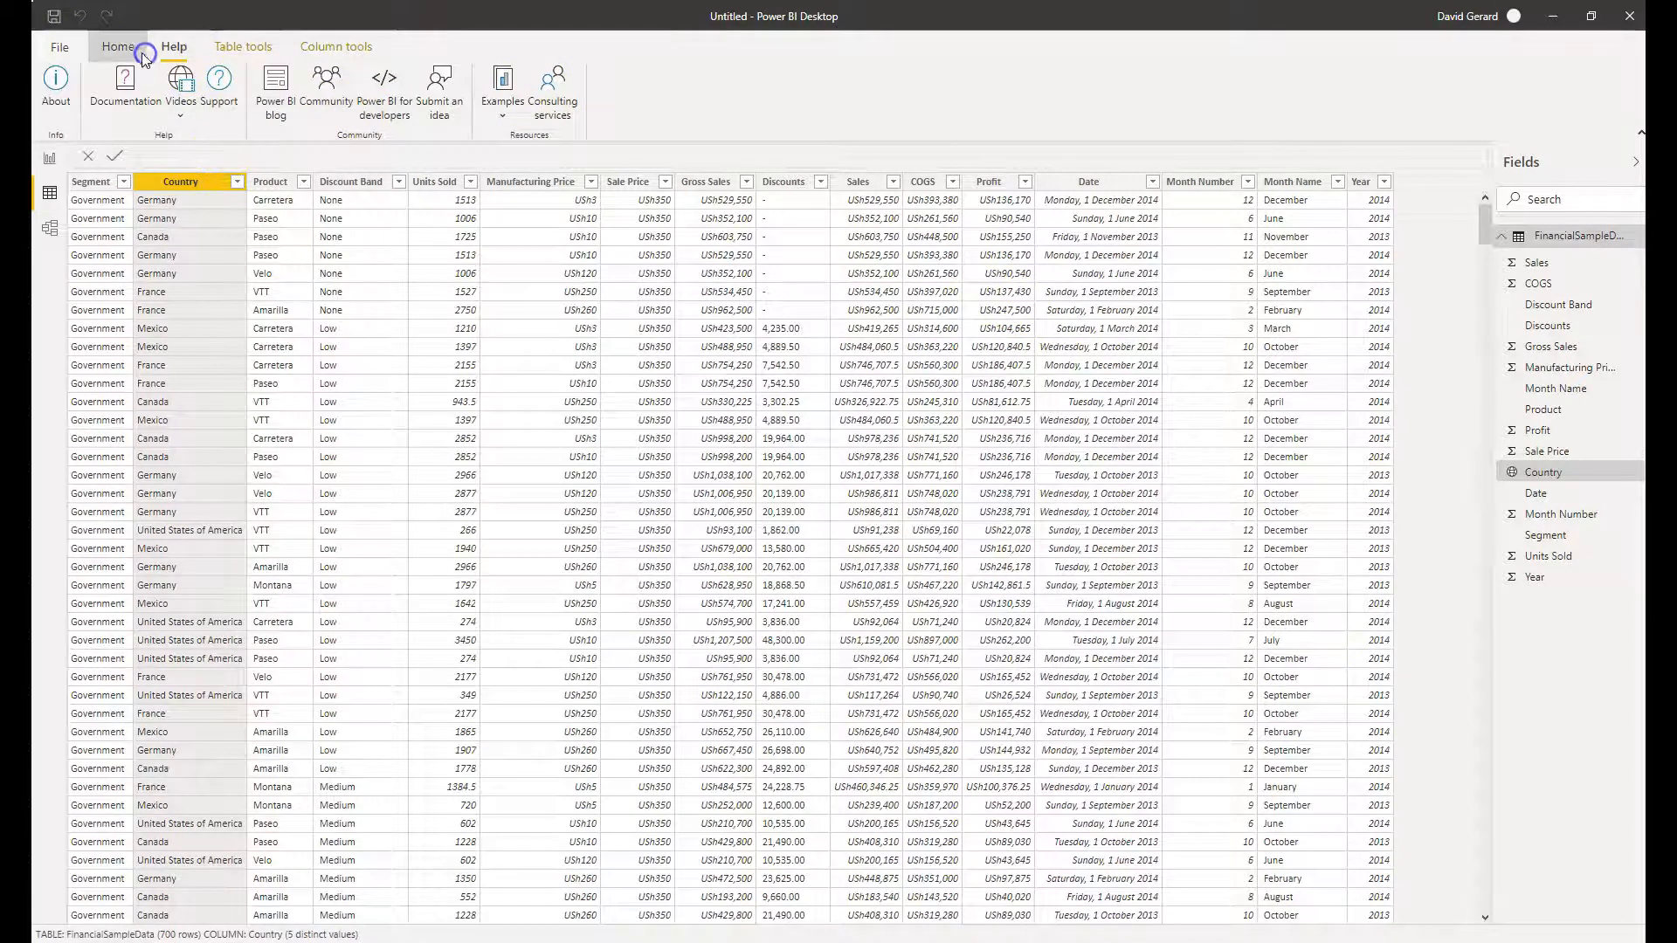
click(118, 48)
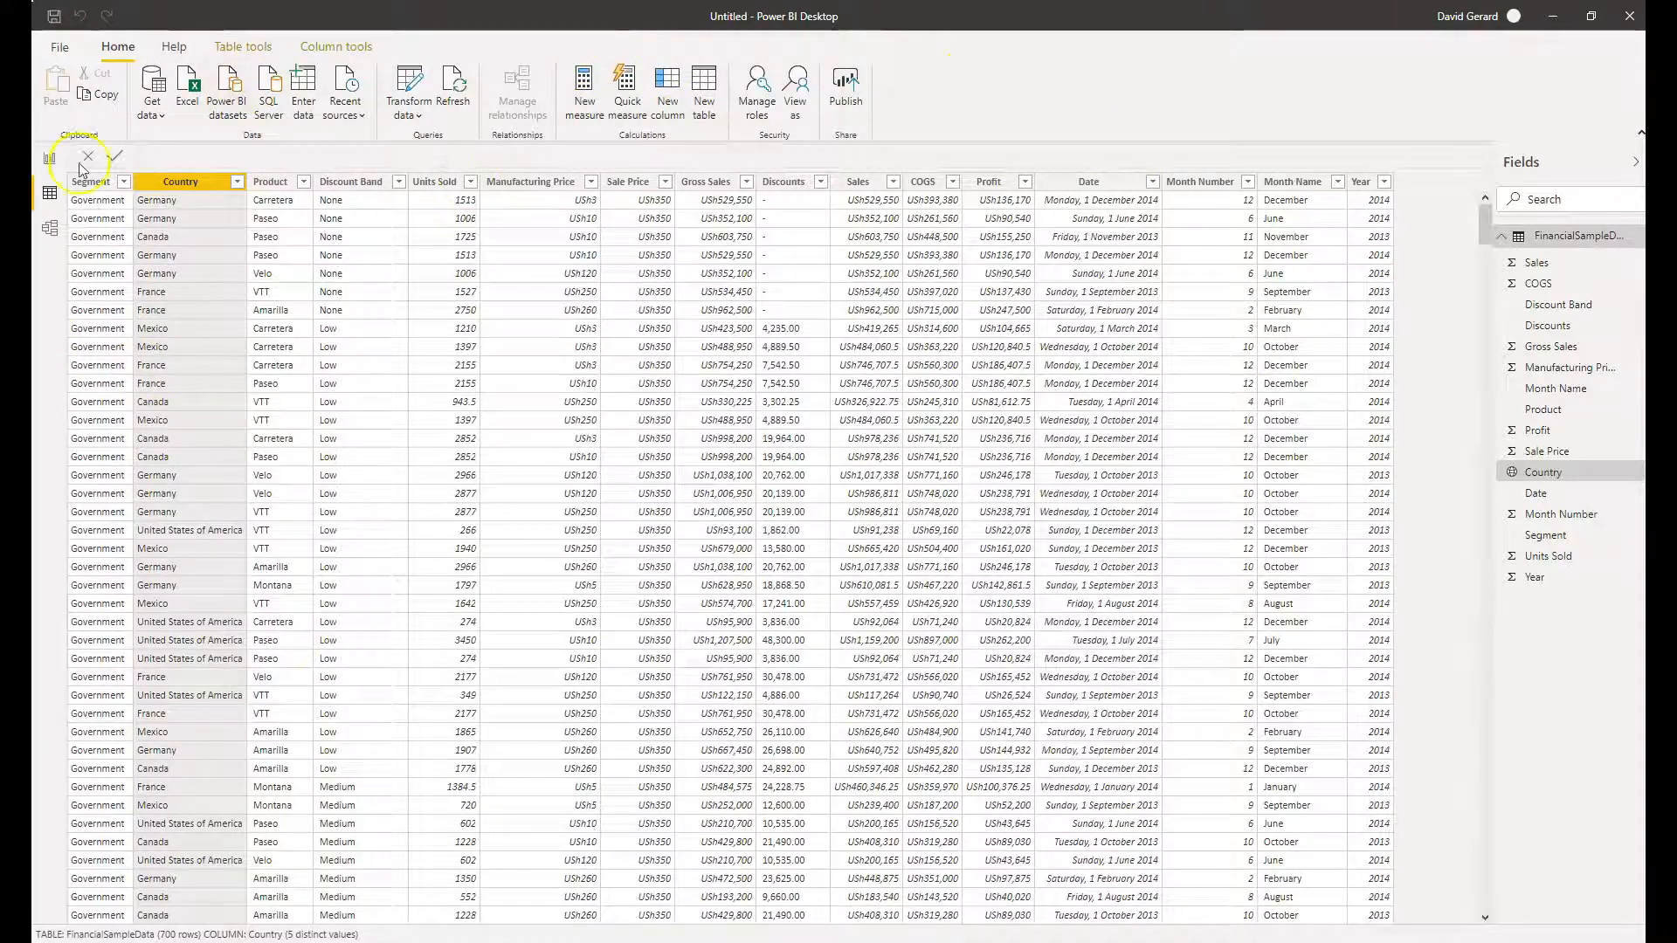
Return to the report page and enlarge the Sales by Country map from its upper-left corner
click(49, 161)
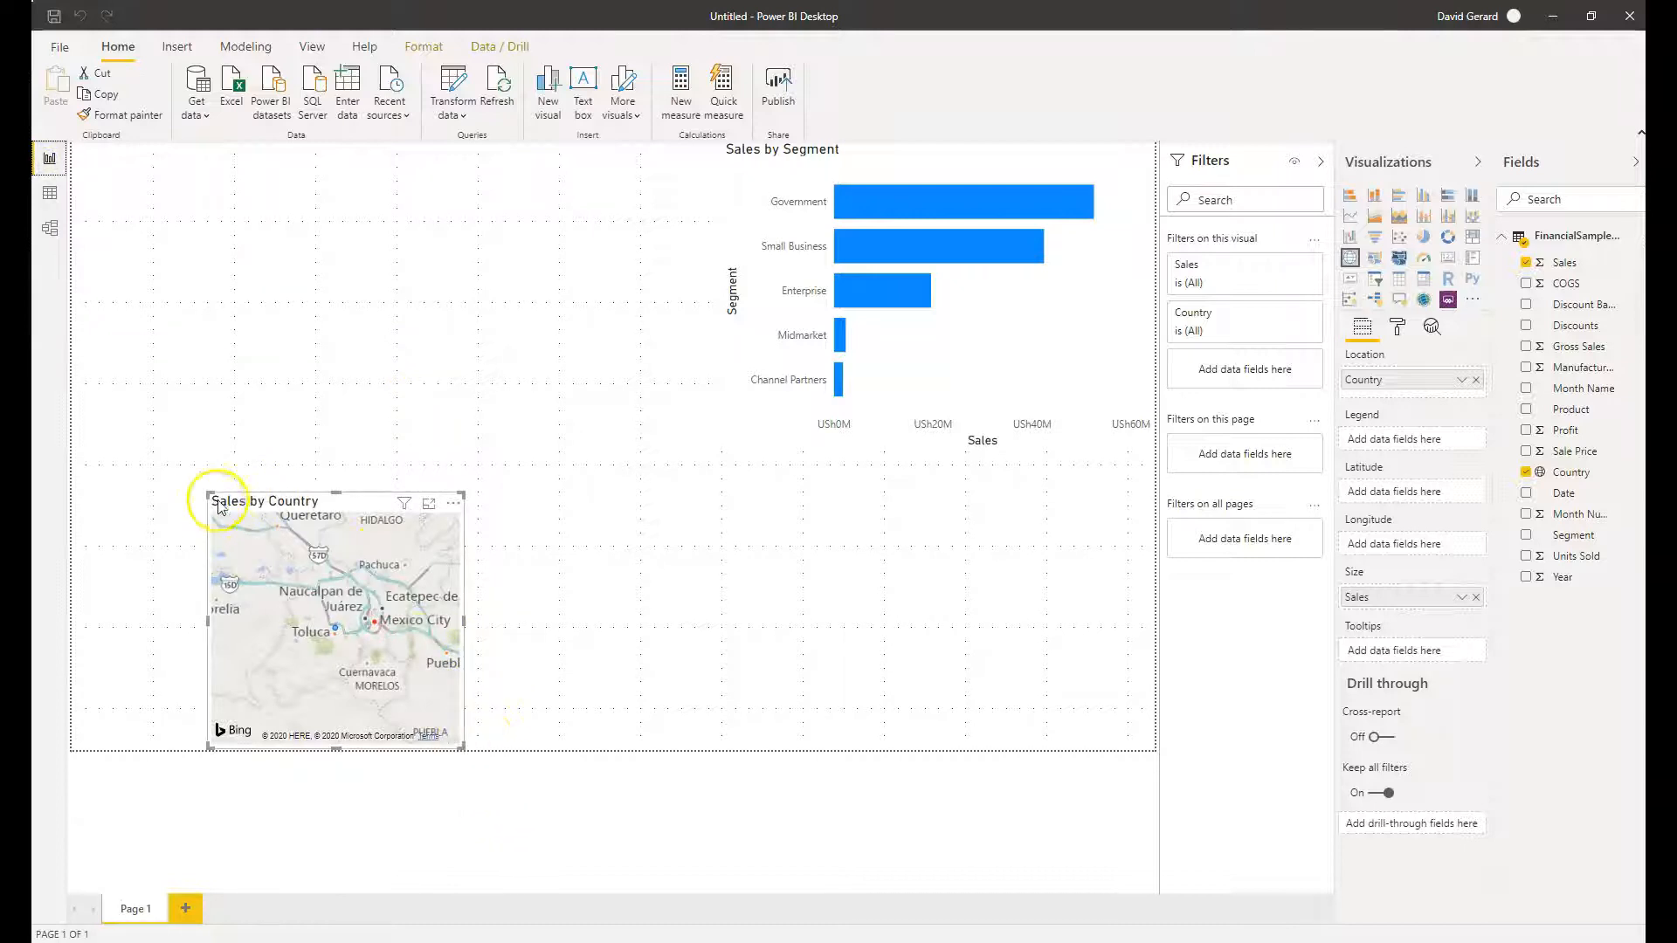
drag(211, 494, 167, 373)
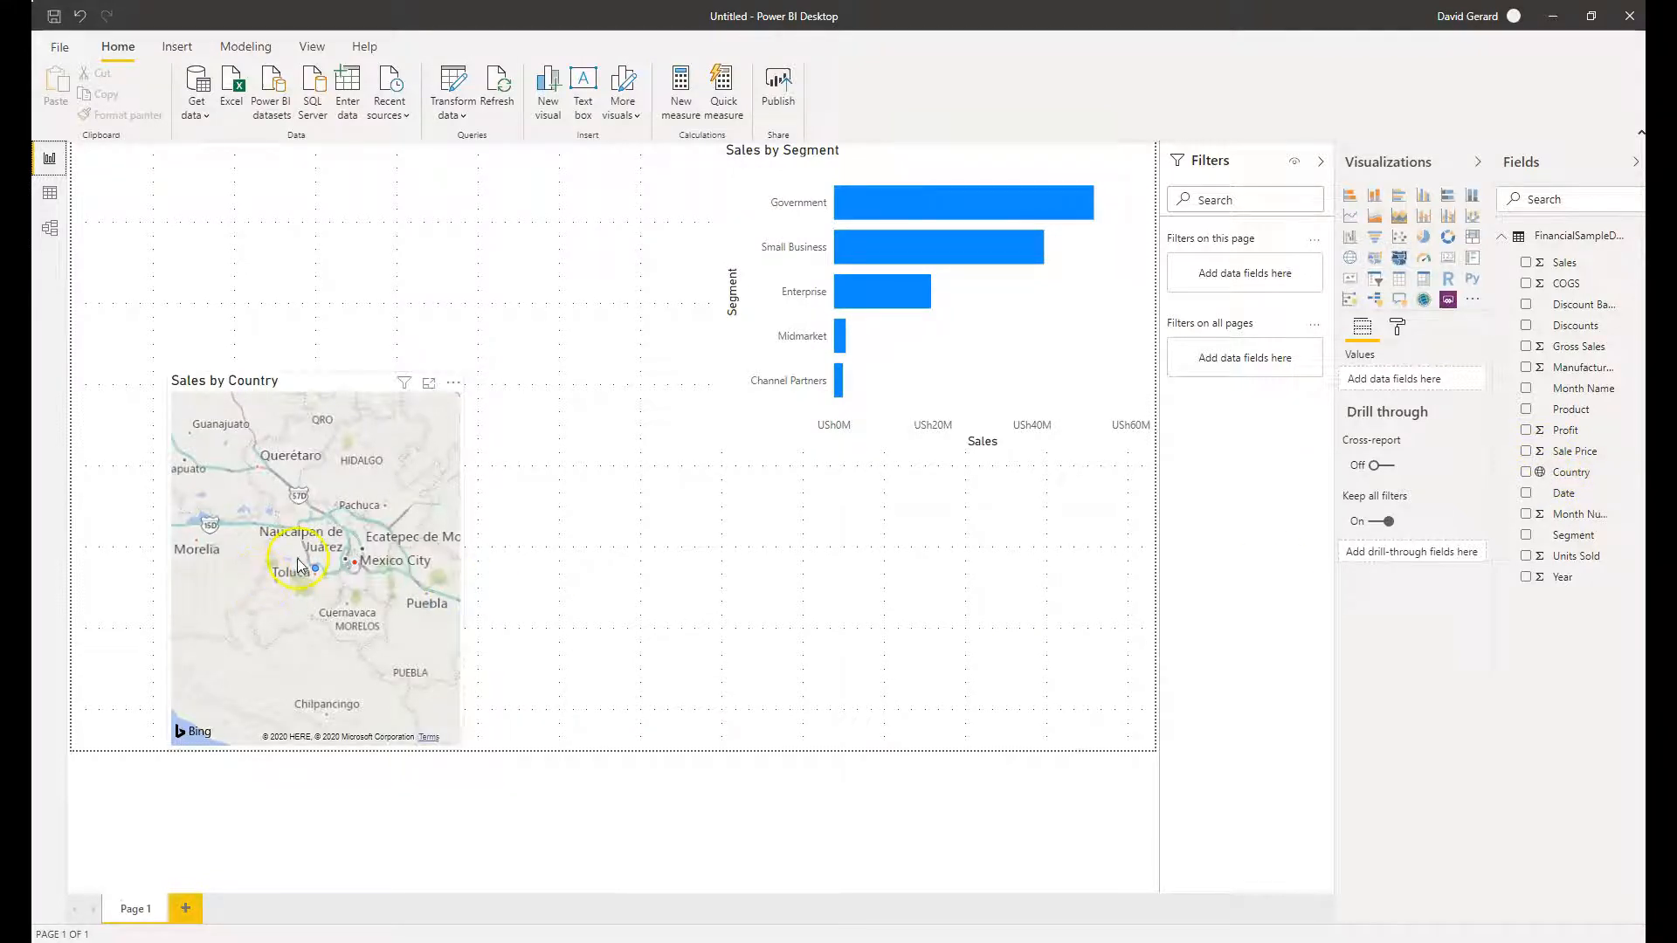
Widen the Sales by Country map until its right edge reaches the Sales by Segment chart
scroll(344, 561, down, 5)
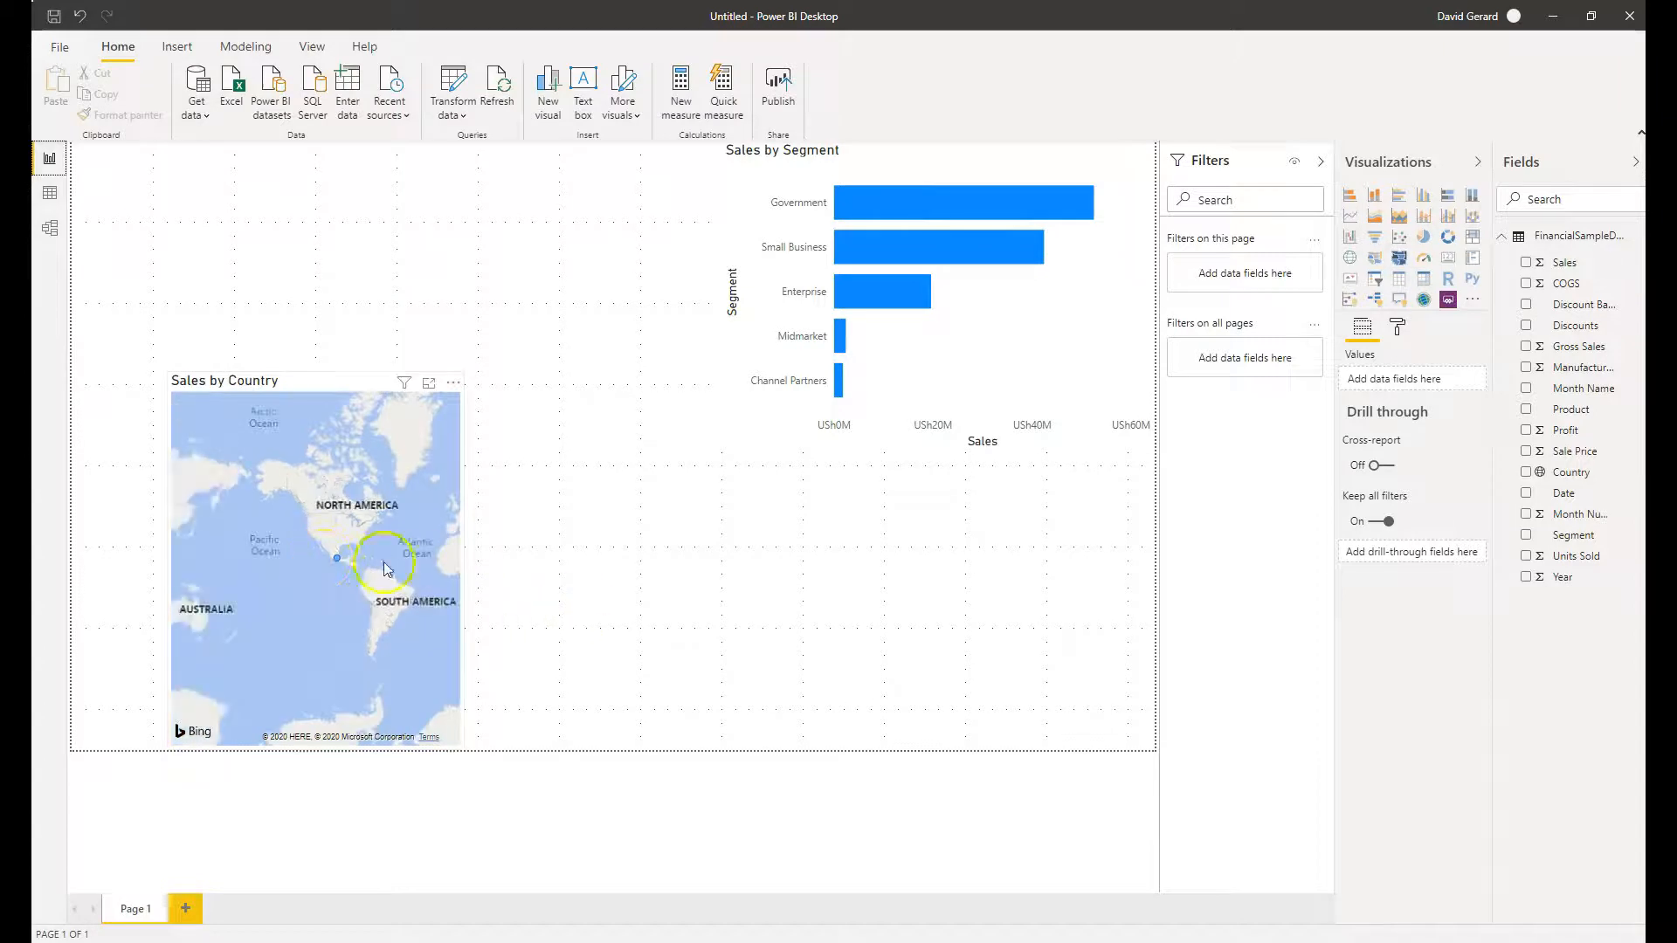
click(467, 577)
drag(467, 566, 518, 563)
scroll(514, 580, up, 2)
scroll(496, 610, down, 2)
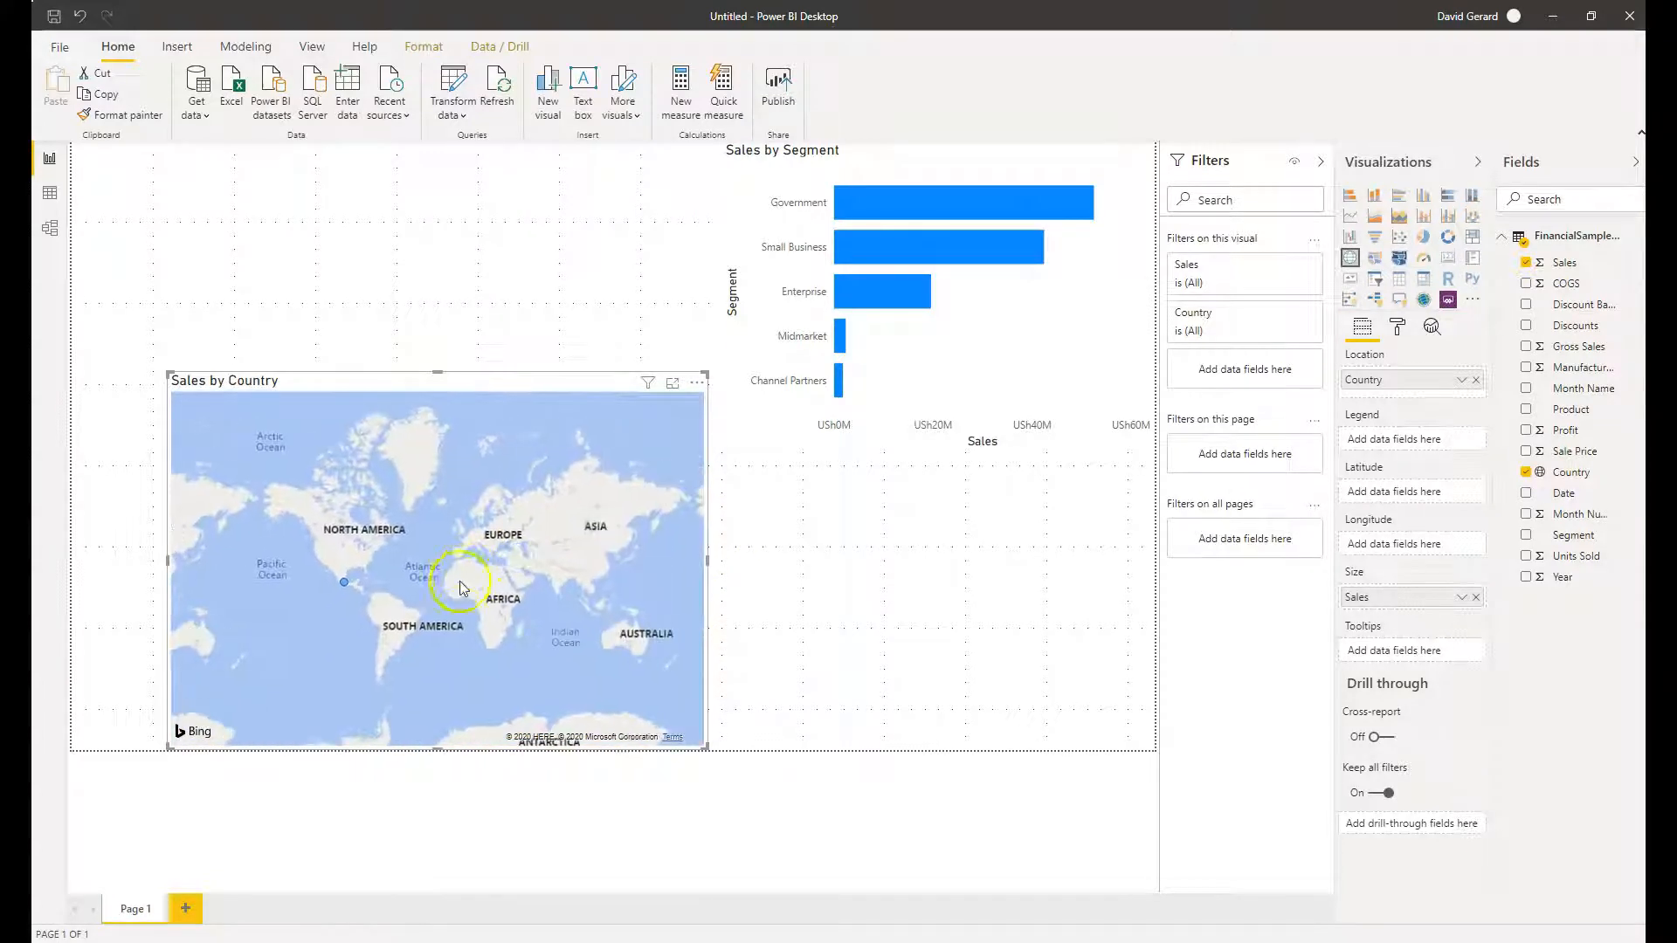
Create a clustered bar chart of Sales by Country in the empty area above the map
drag(1593, 474, 332, 226)
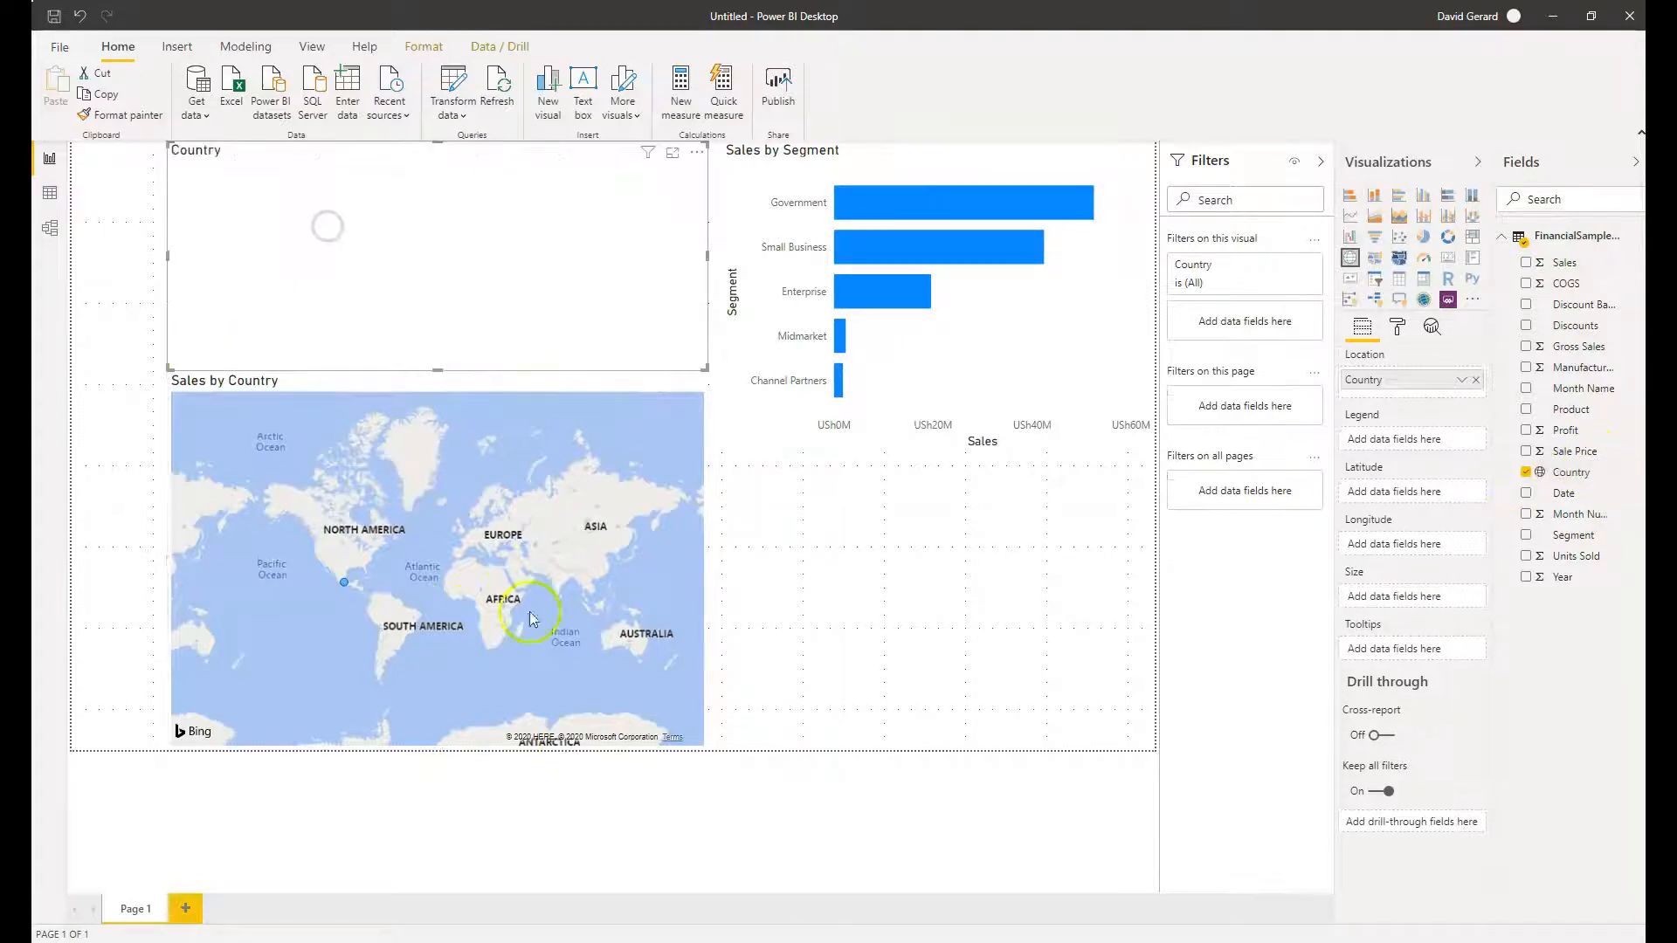
click(1590, 262)
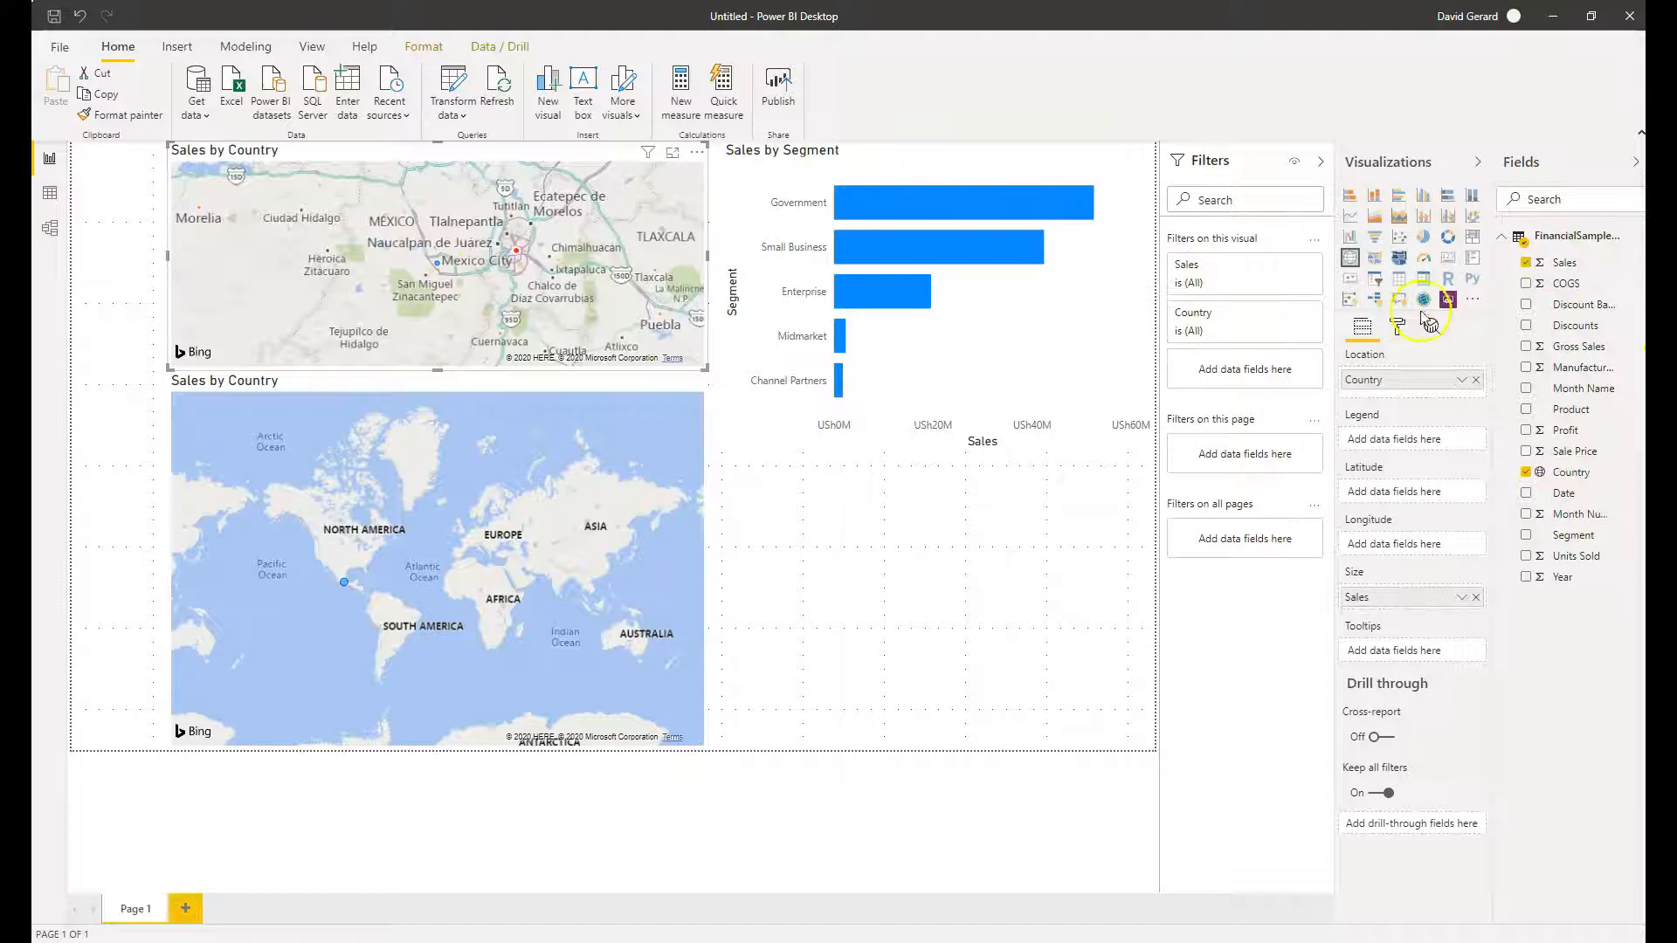
click(1399, 195)
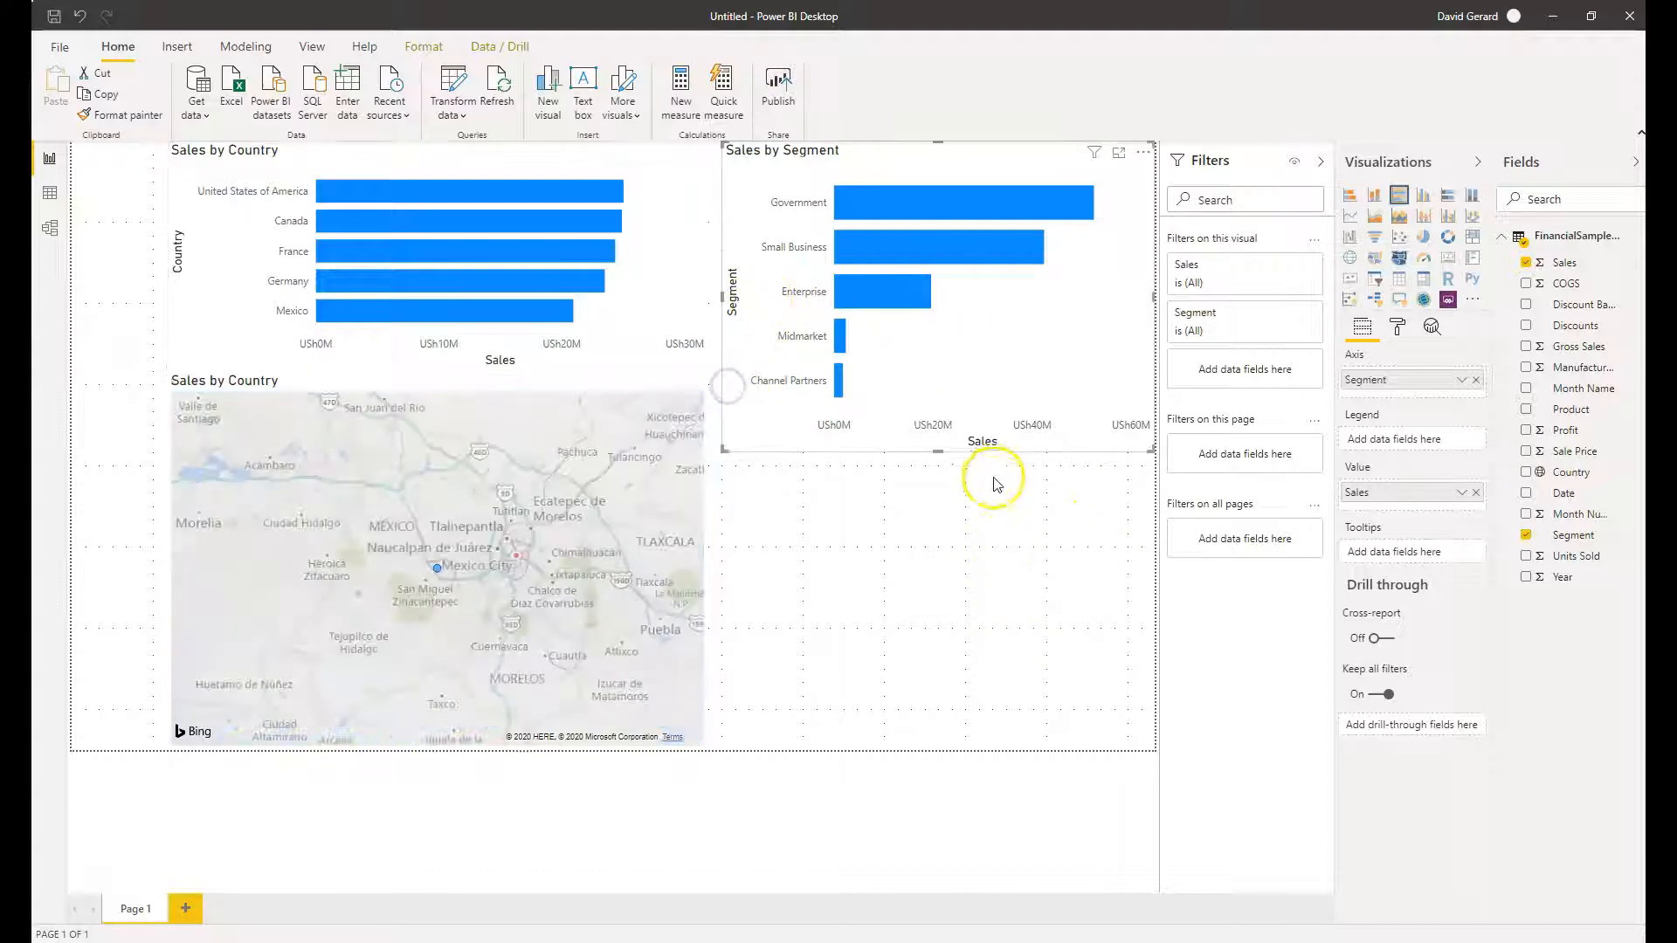
Duplicate the Sales by Segment bar chart below the original and summarize the copy's Sales value as Average
key(ctrl+c)
key(ctrl+v)
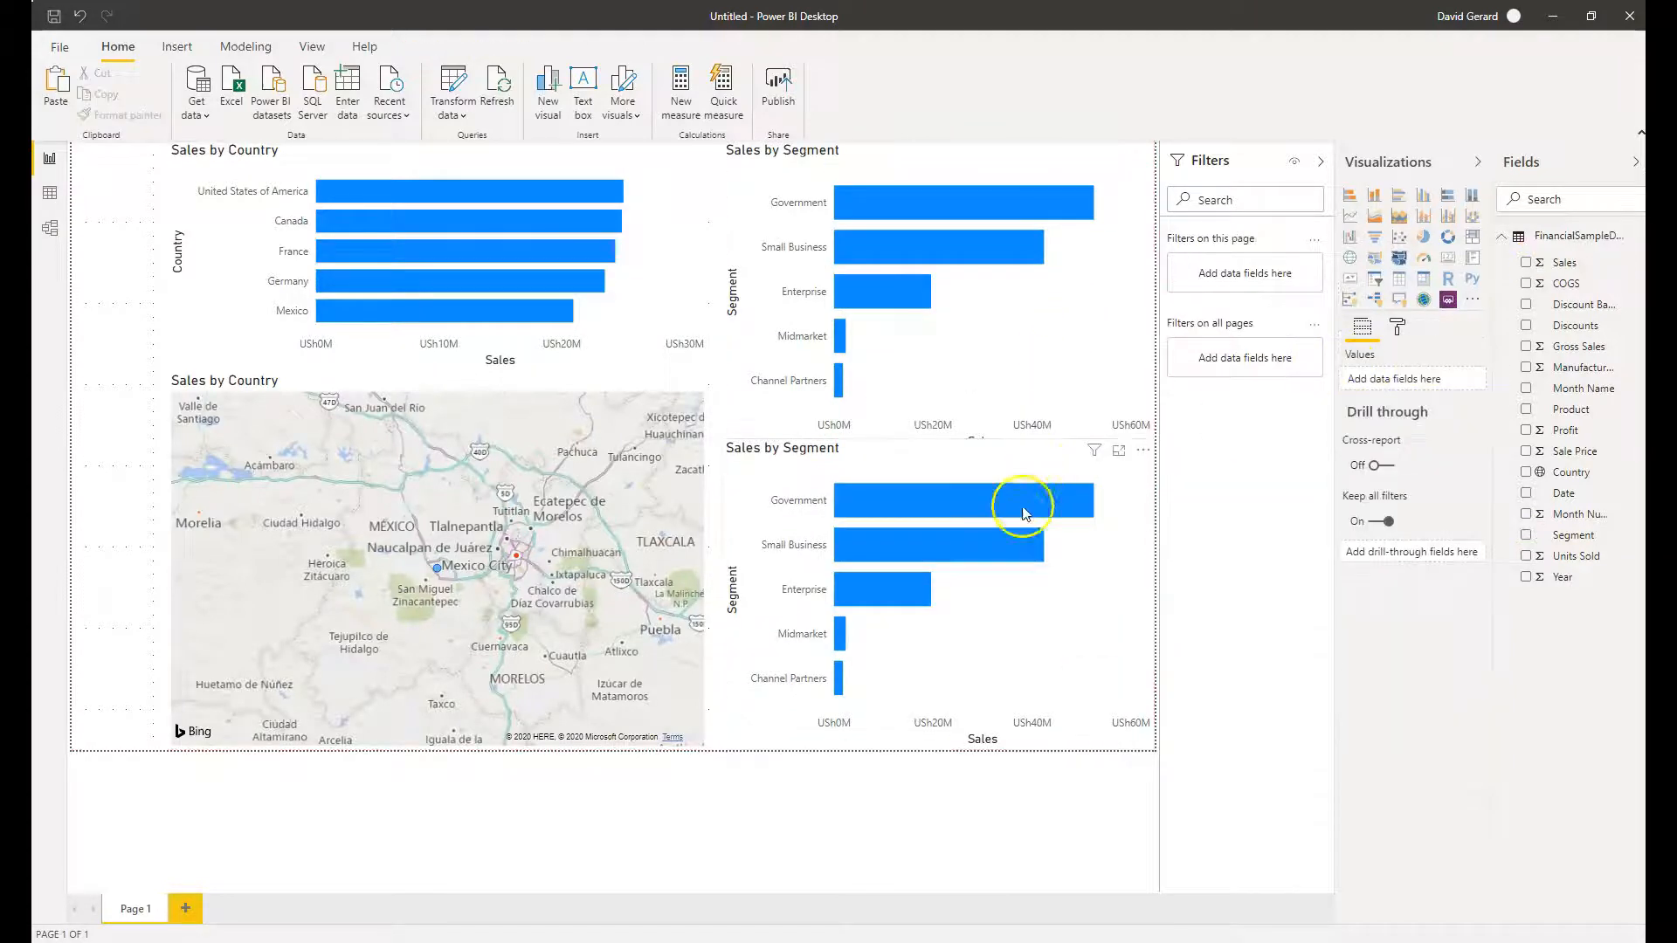
click(1092, 644)
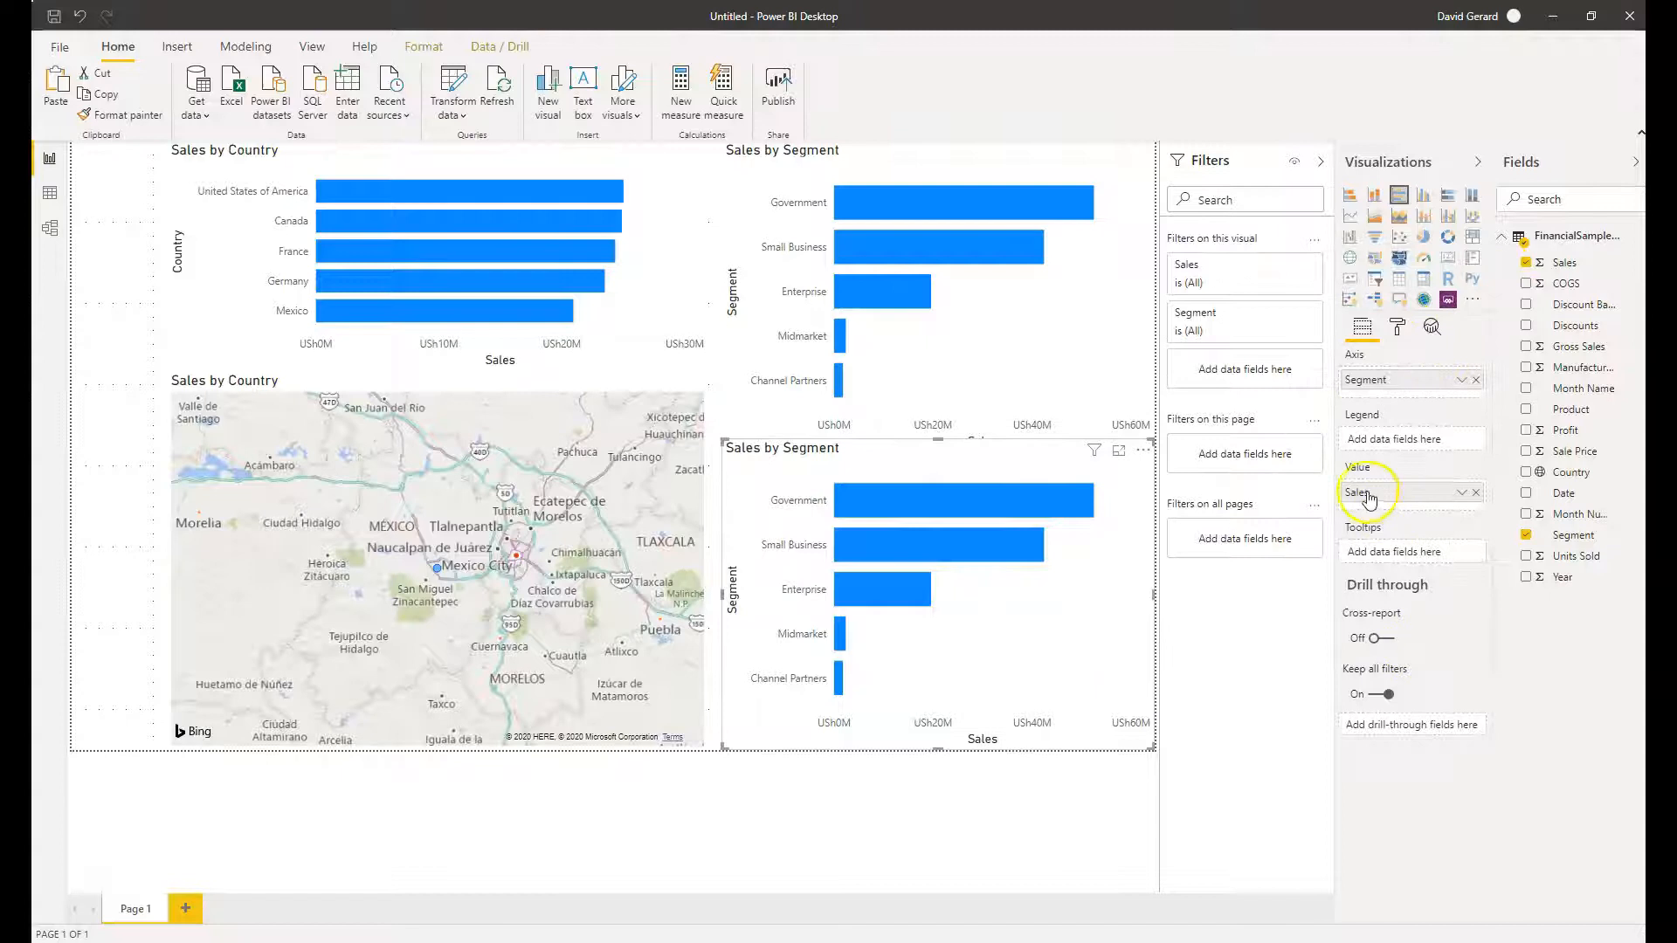
click(1462, 492)
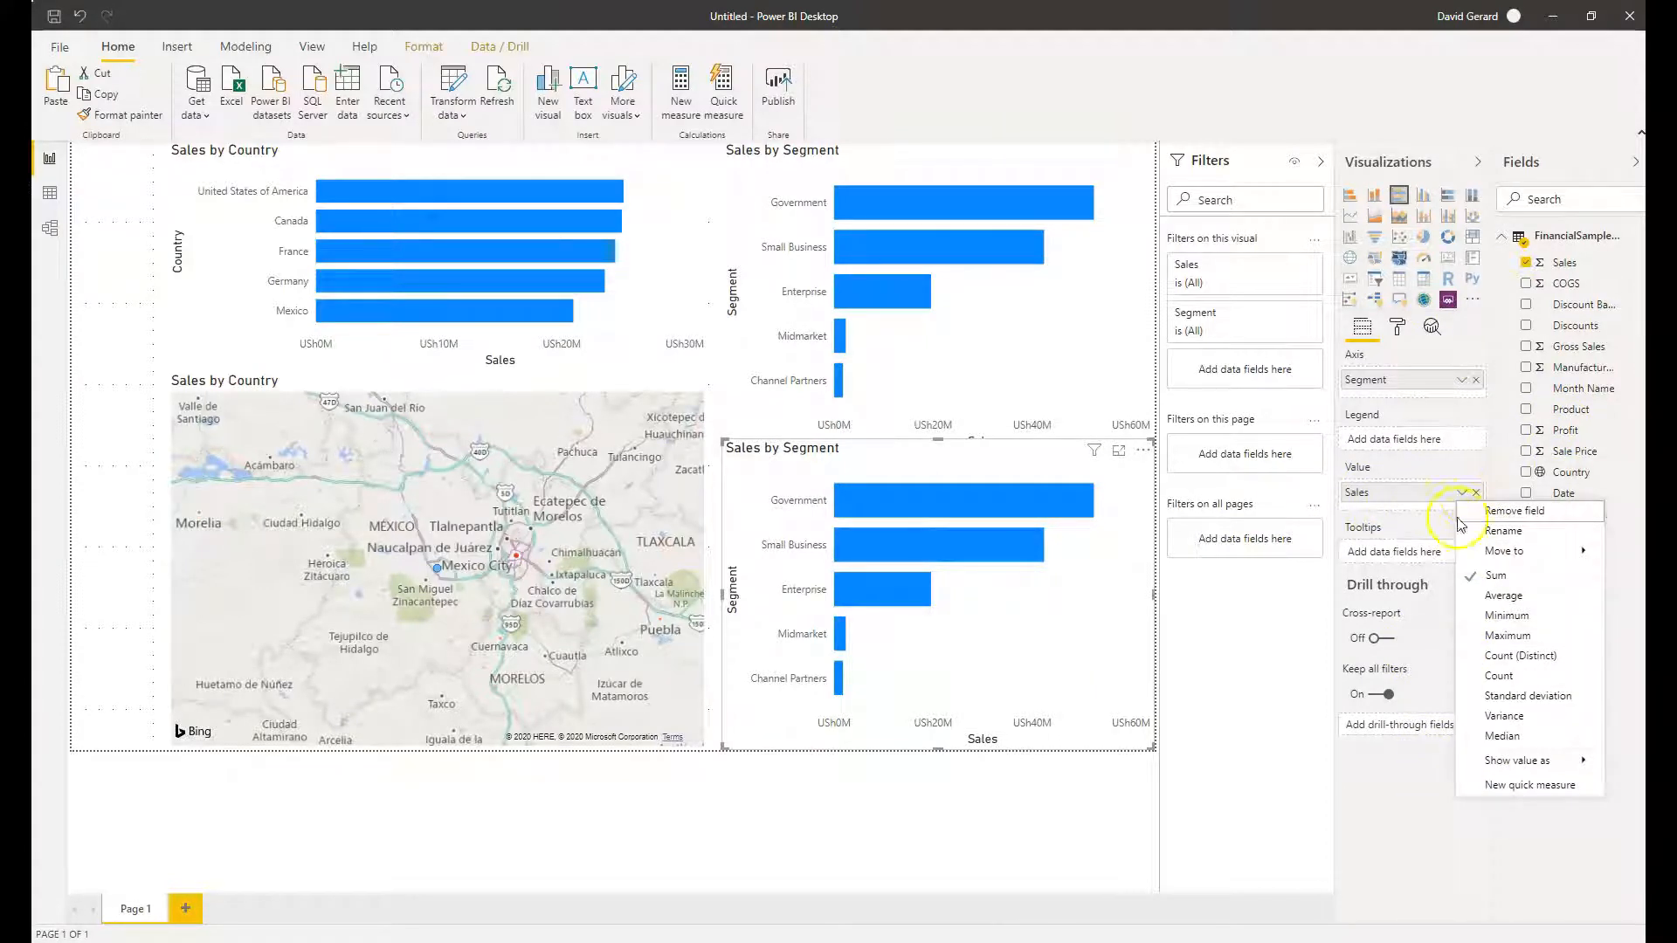
click(1537, 599)
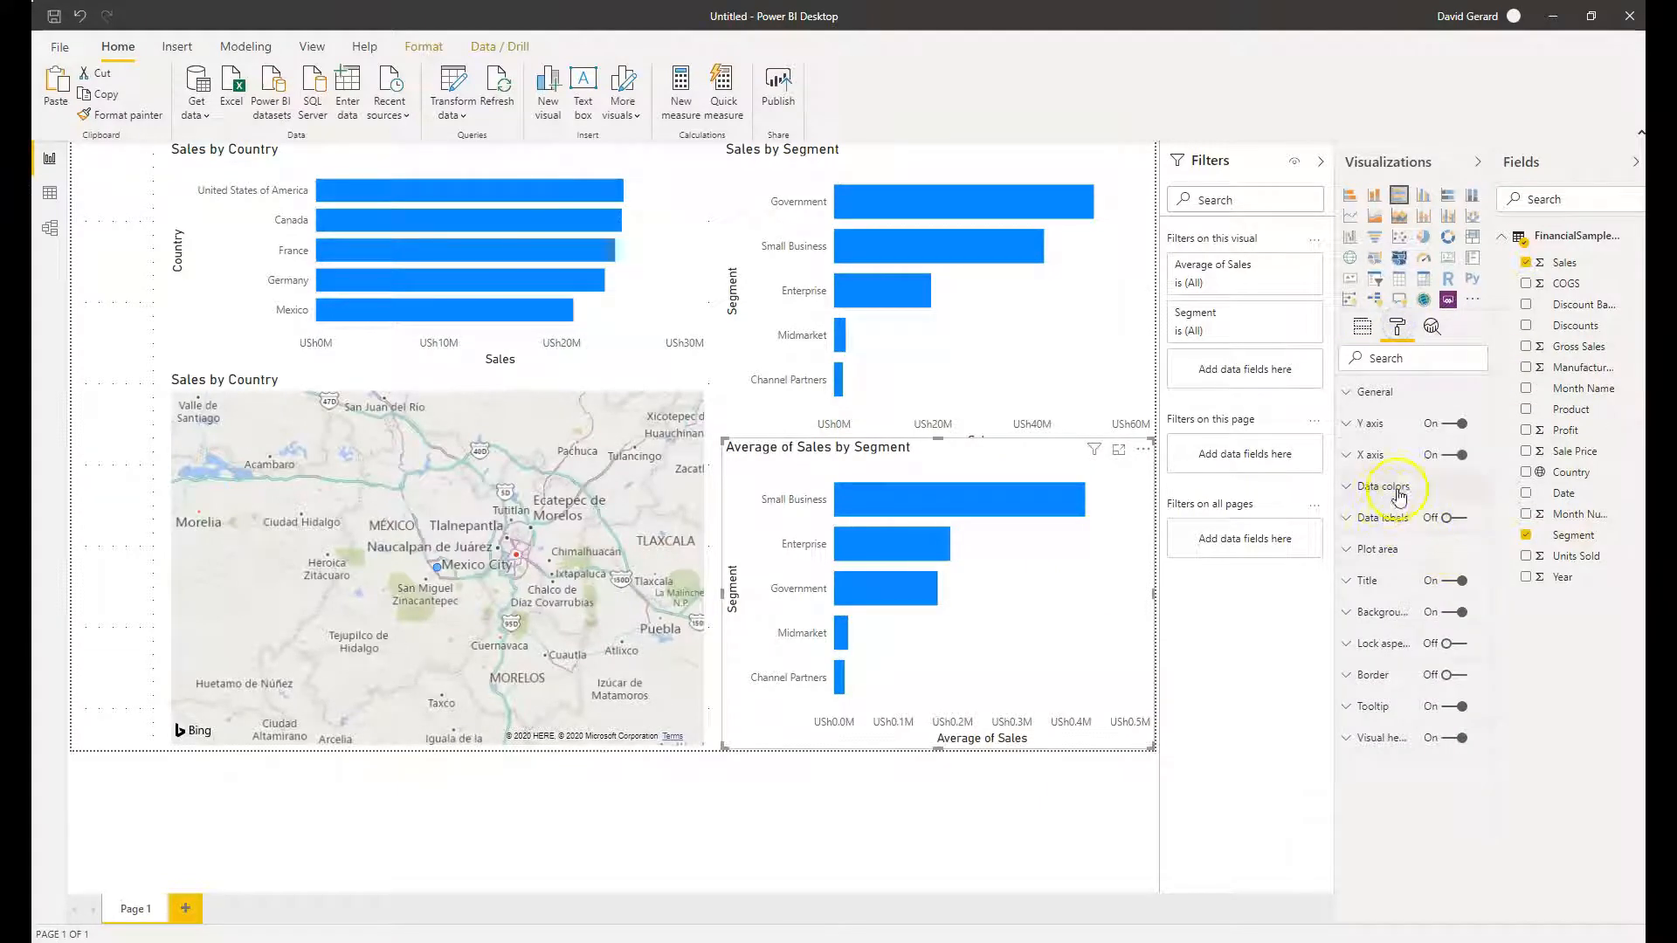
Turn on data labels for the Average of Sales by Segment chart
click(1453, 519)
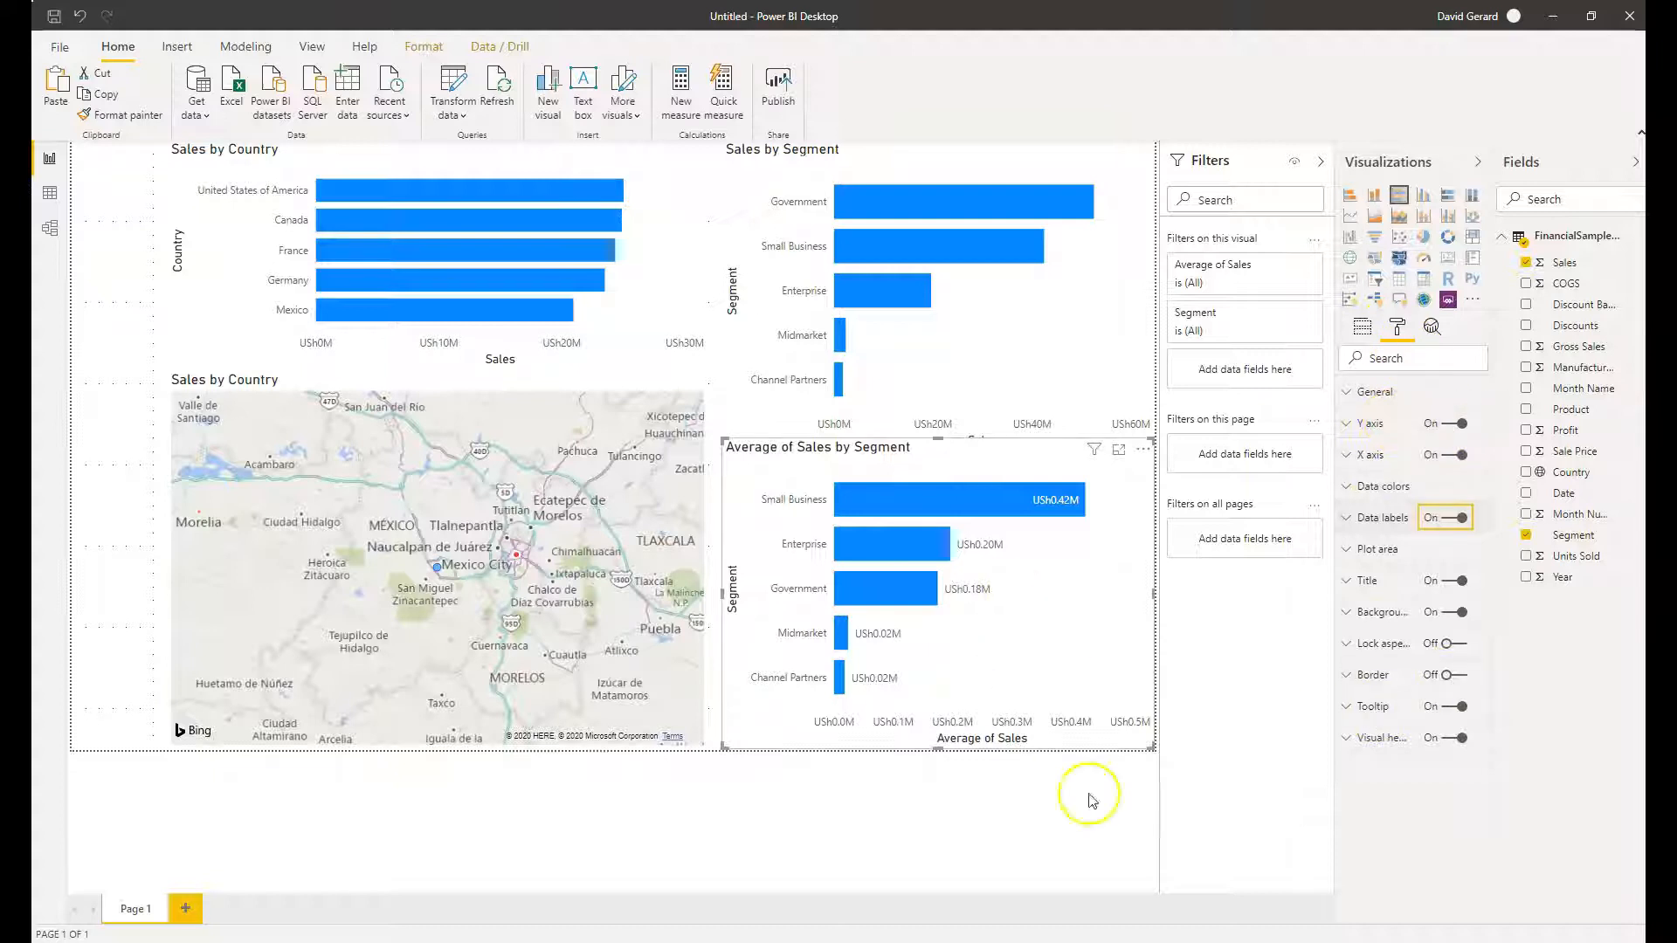
click(714, 782)
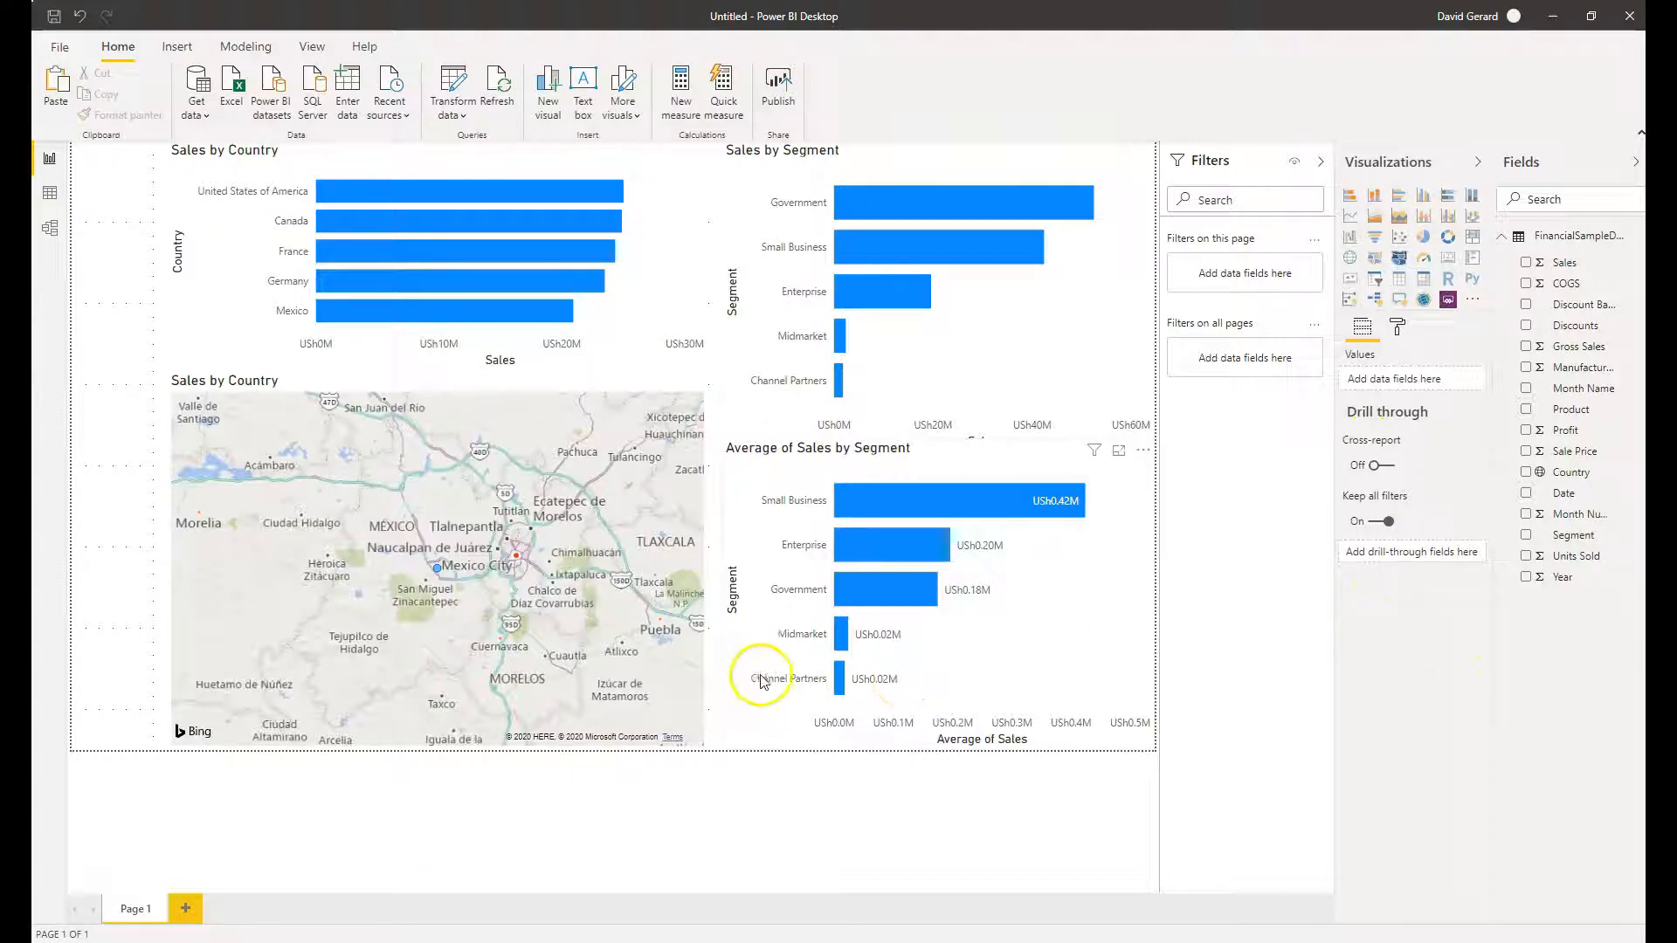
click(729, 679)
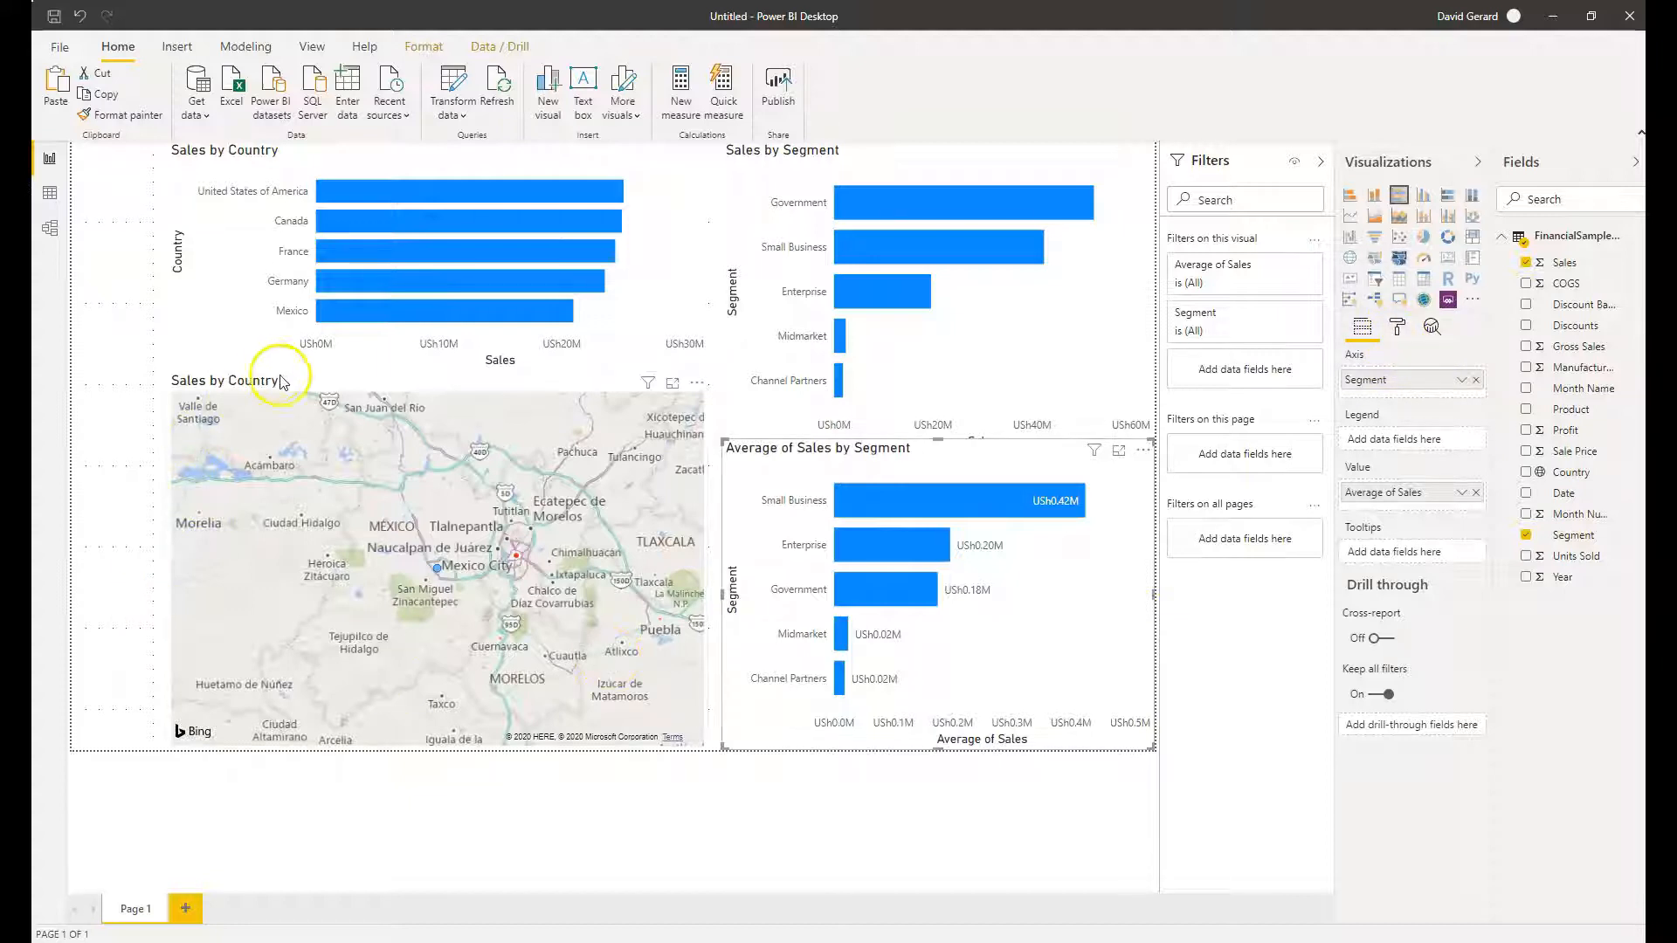
Move the Sales by Country map to the left edge of the report page
drag(171, 395, 112, 424)
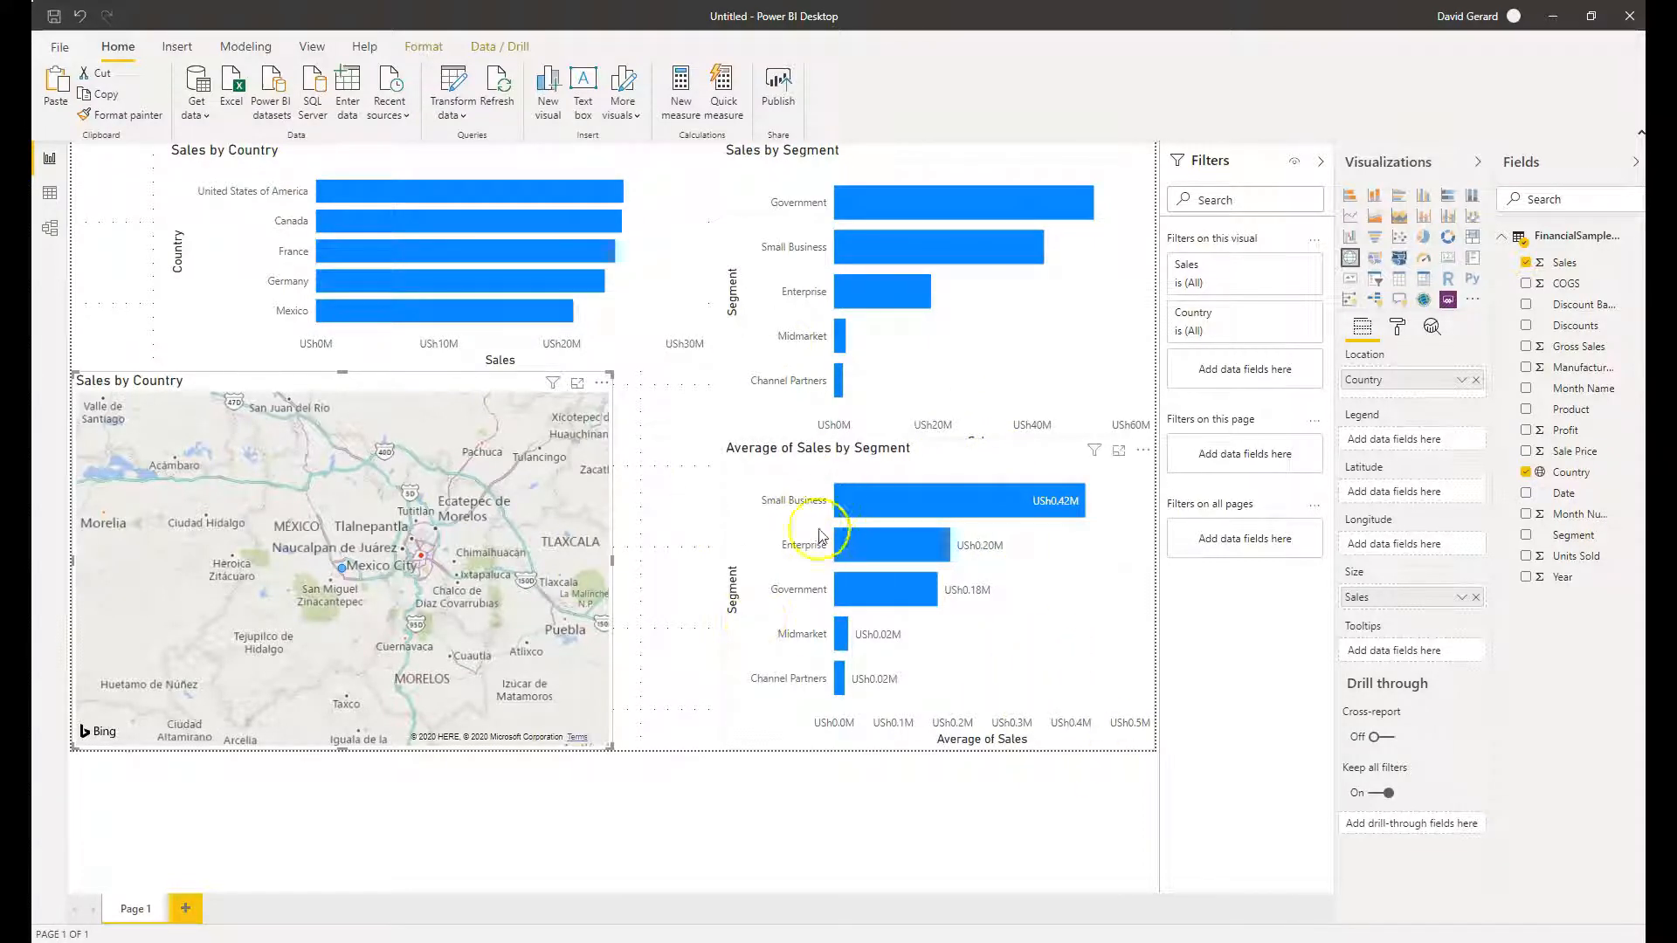
scroll(358, 573, down, 5)
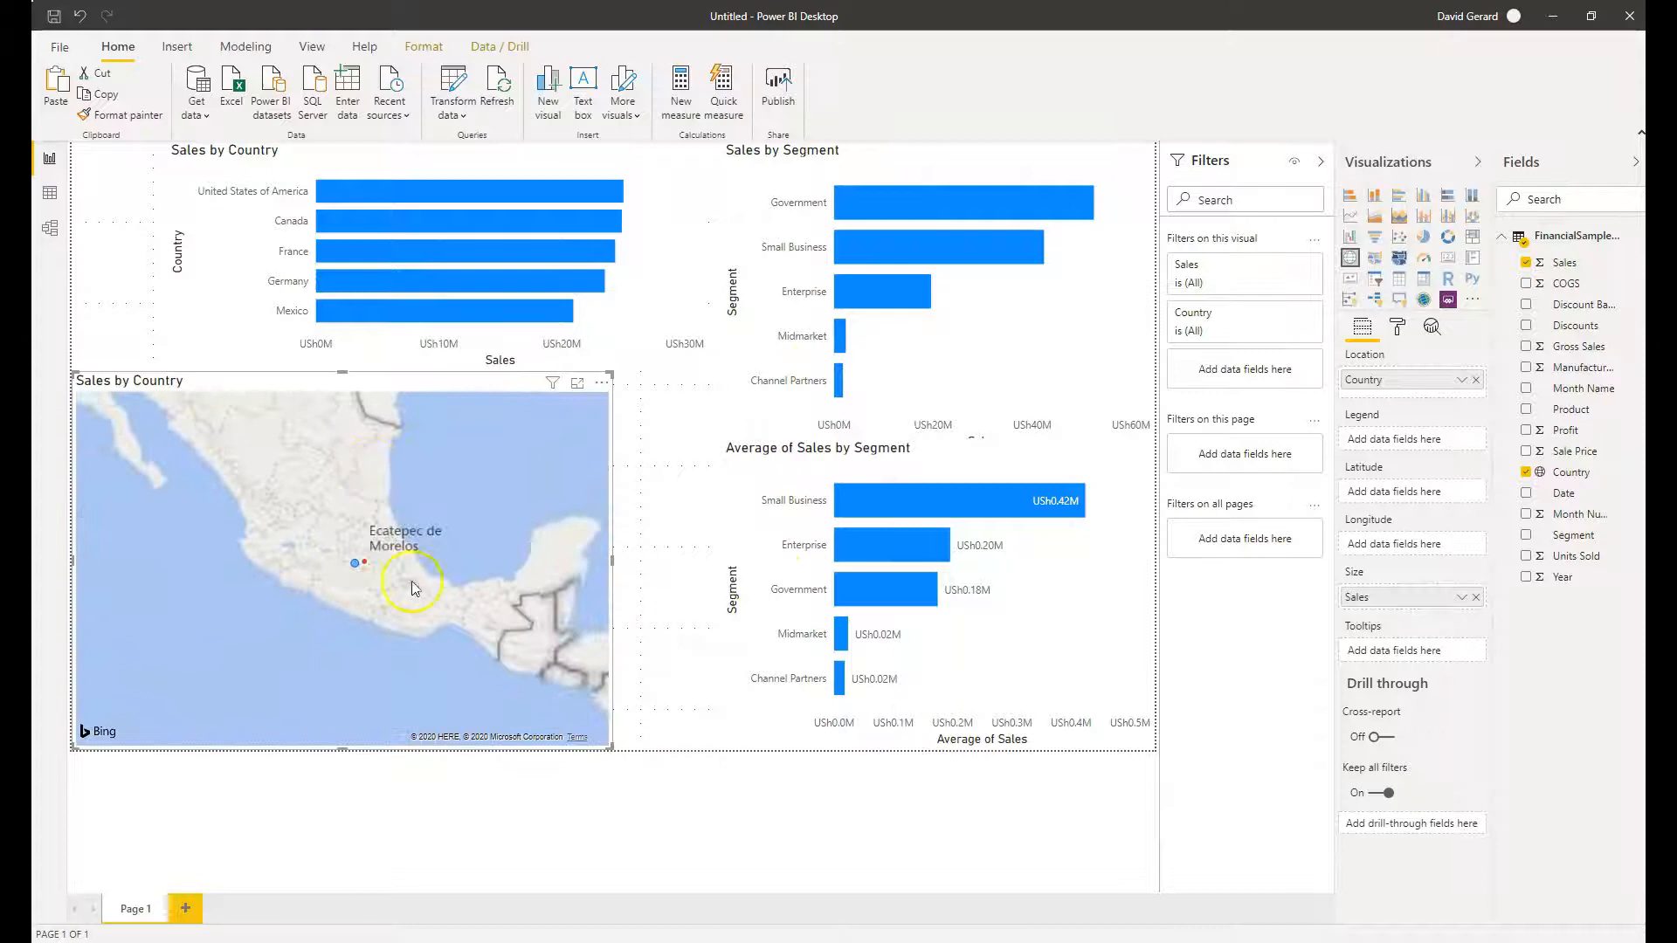
Examine the Country column's values in the FinancialSampleData table, and return to the report page
click(50, 192)
scroll(219, 362, down, 2)
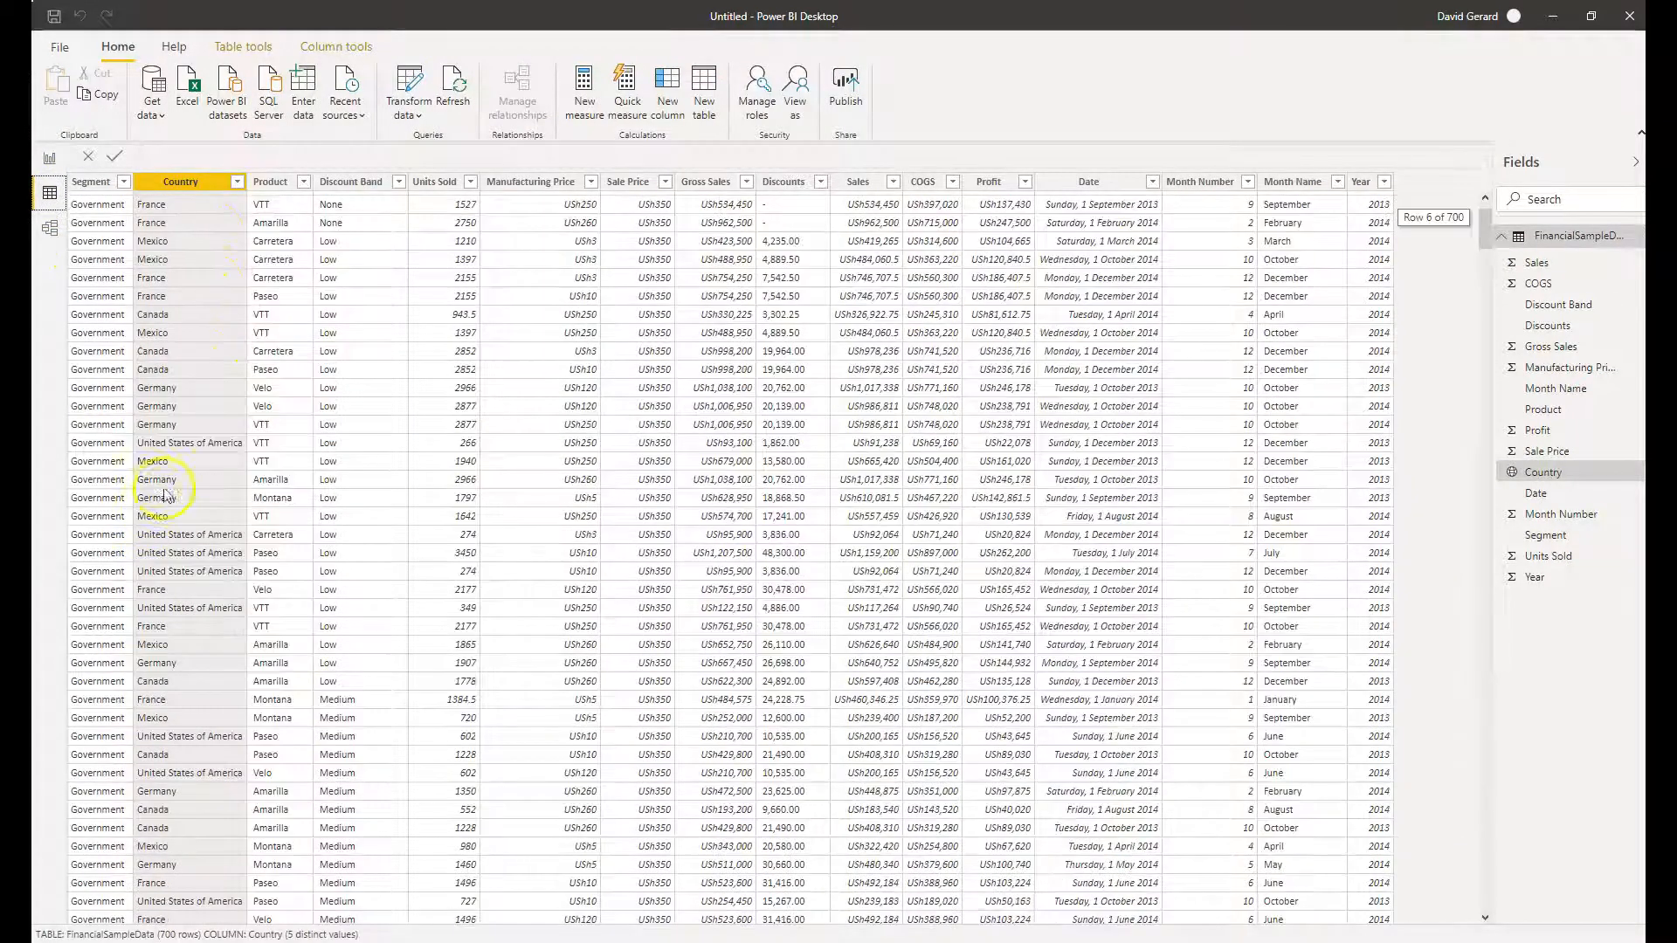
scroll(182, 297, up, 2)
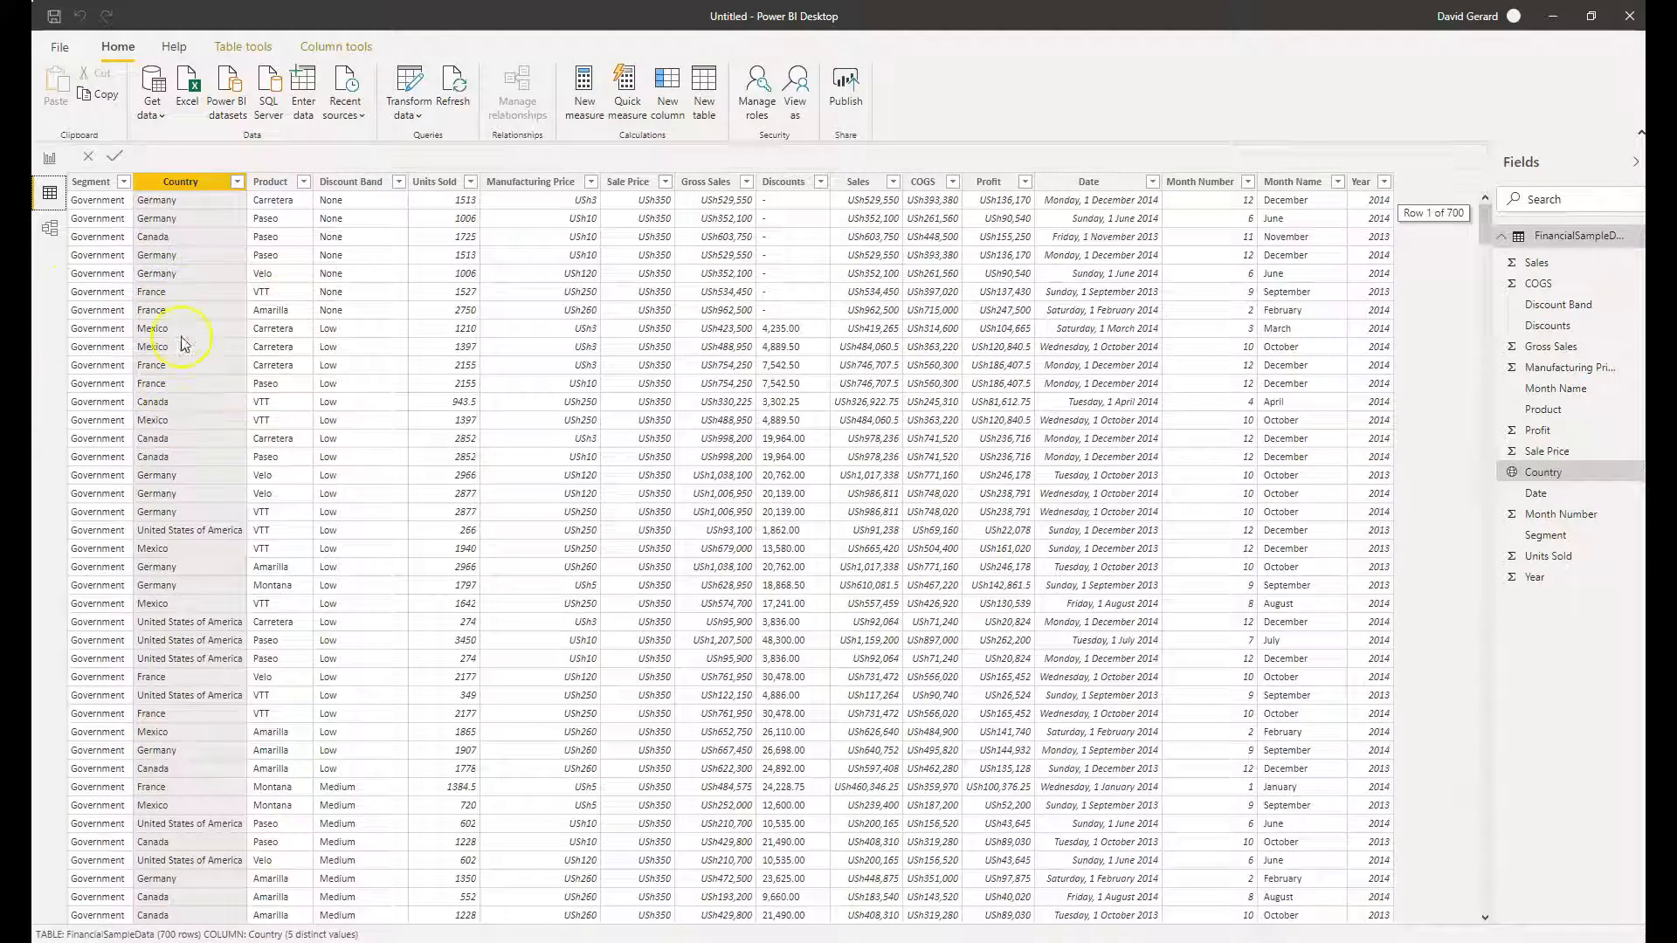
click(193, 201)
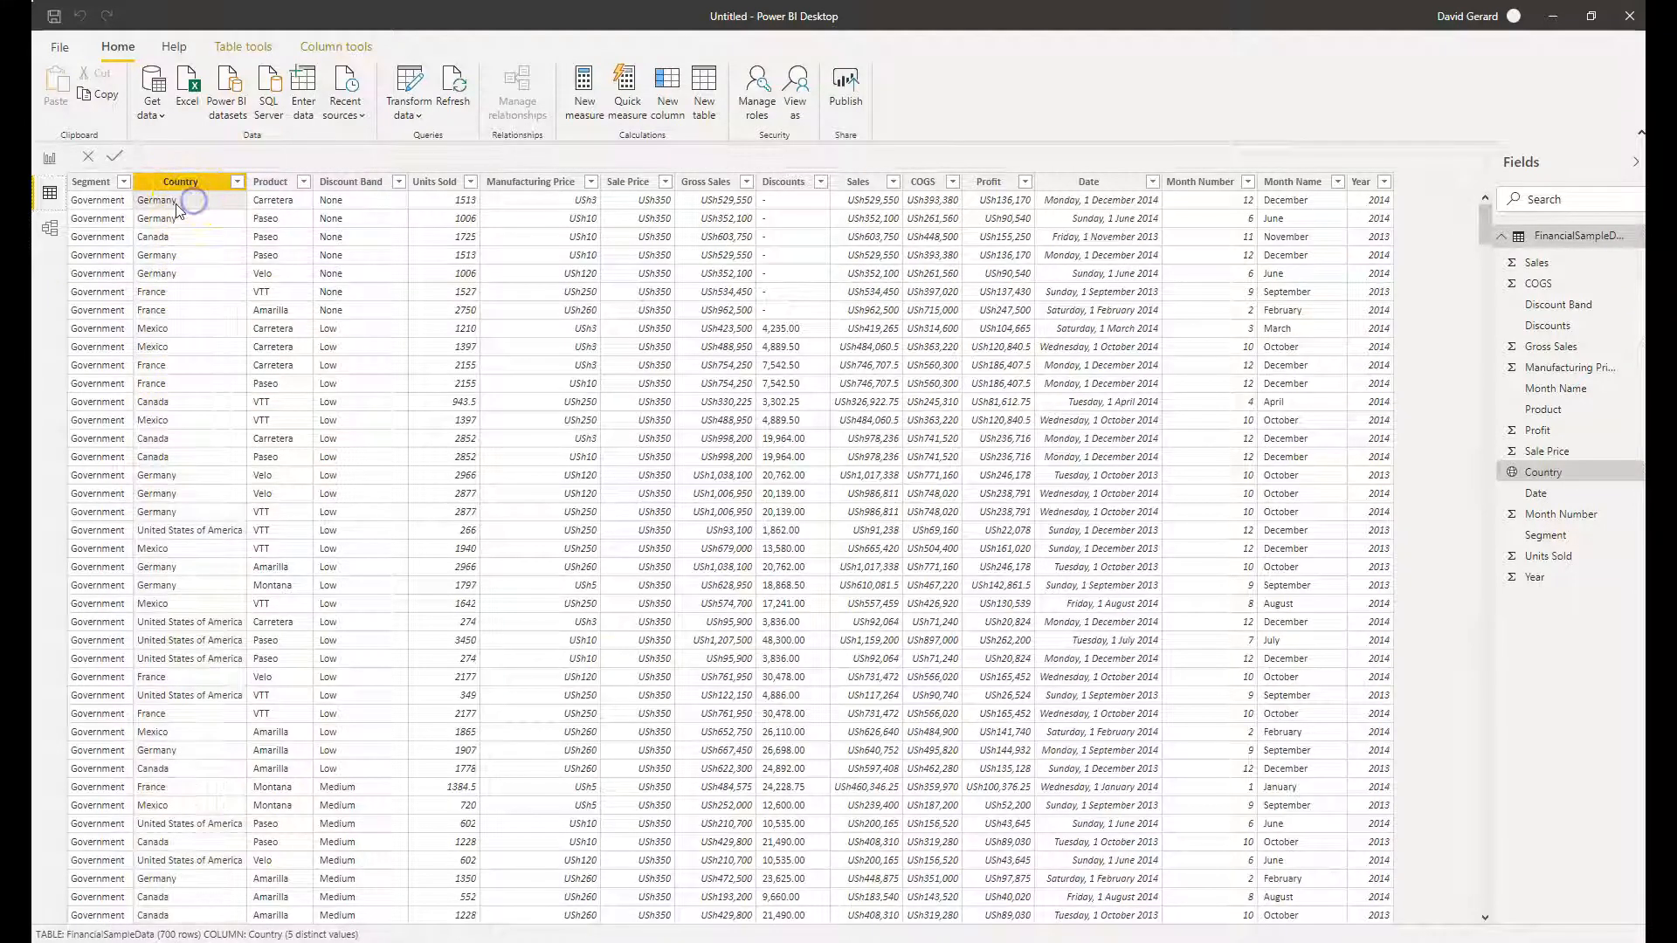
scroll(194, 674, down, 3)
scroll(194, 674, up, 3)
click(49, 161)
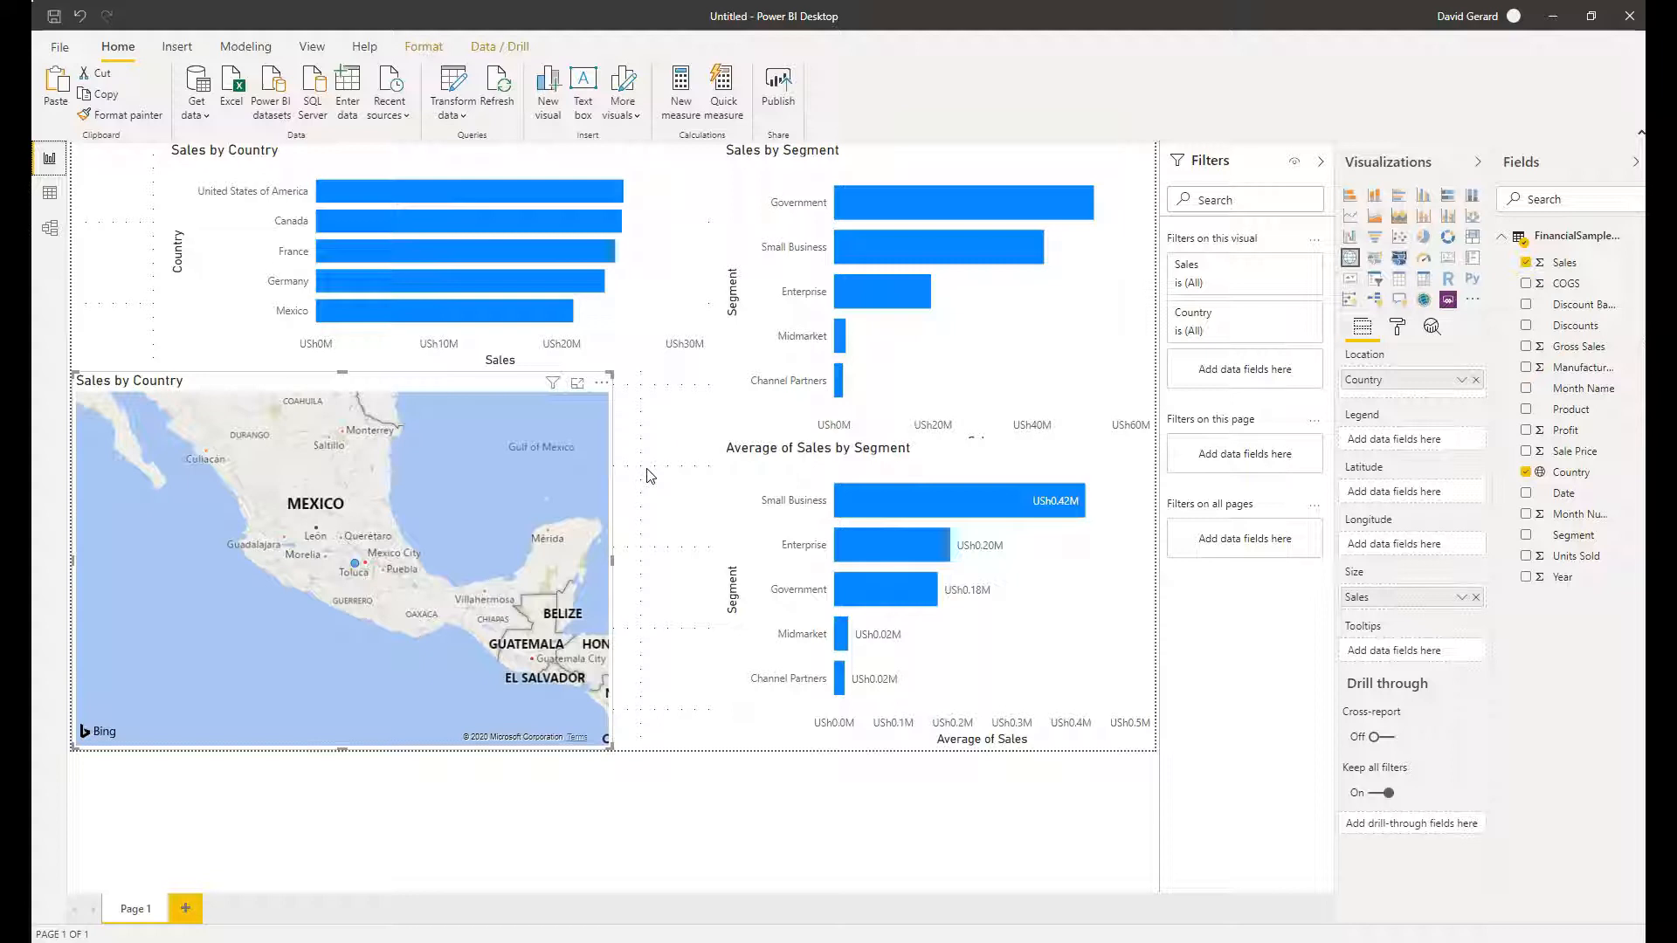
Switch to Excel's Power Query Editor window showing the FinancialSmaple Data query
mouse_move(1661, 499)
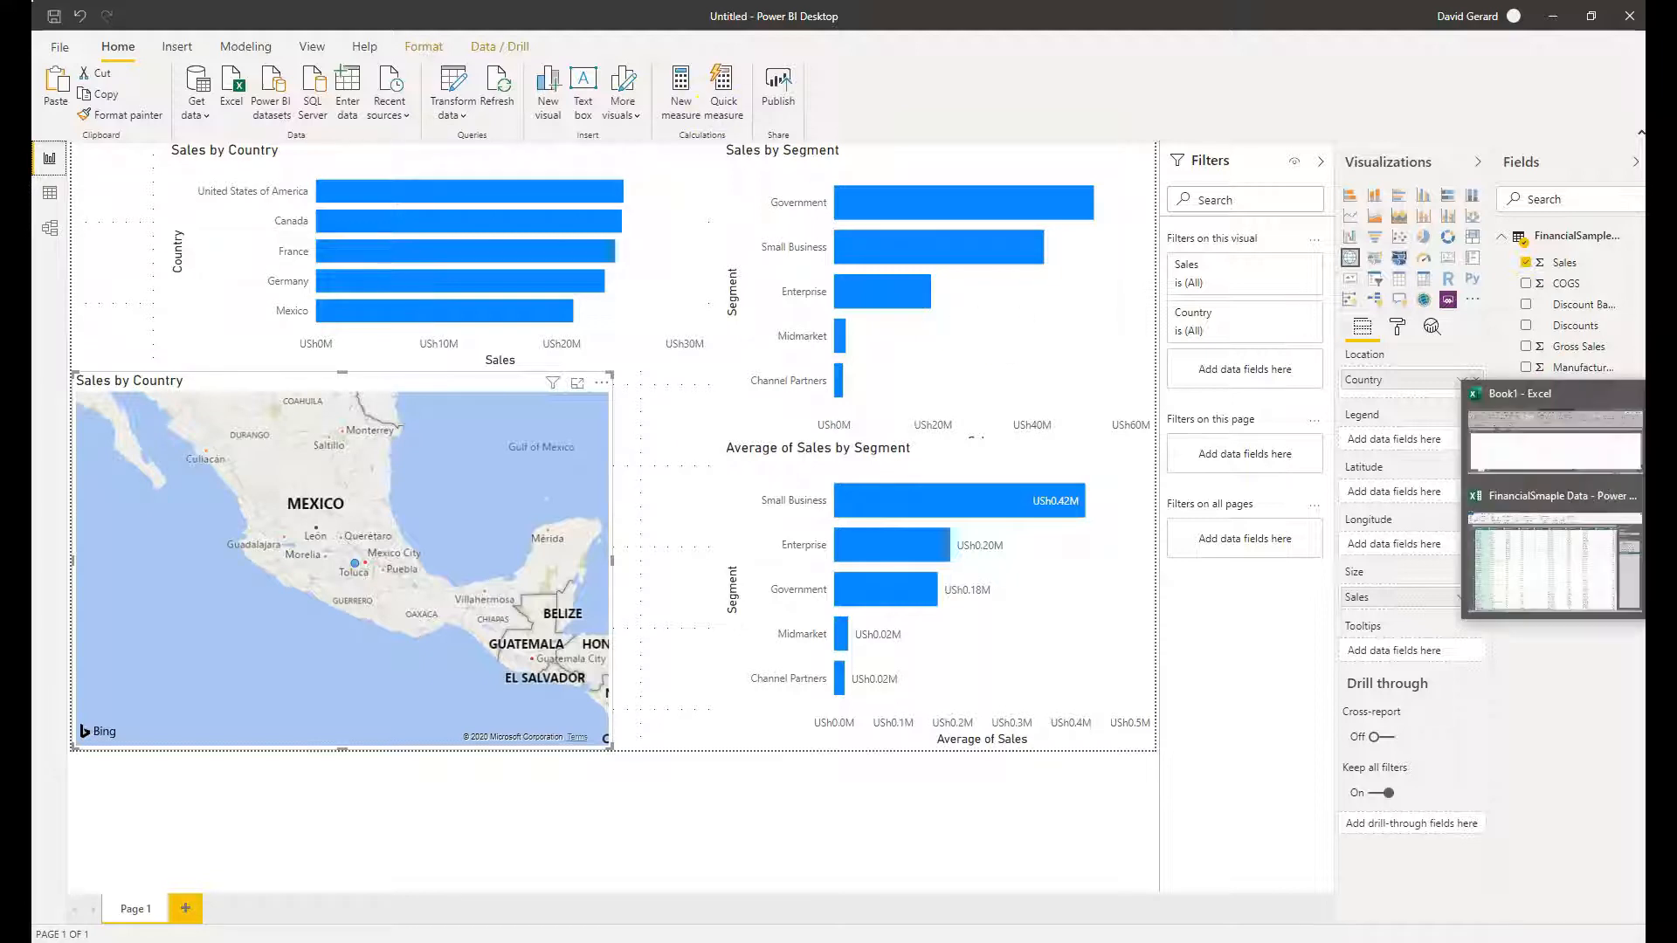
click(1568, 533)
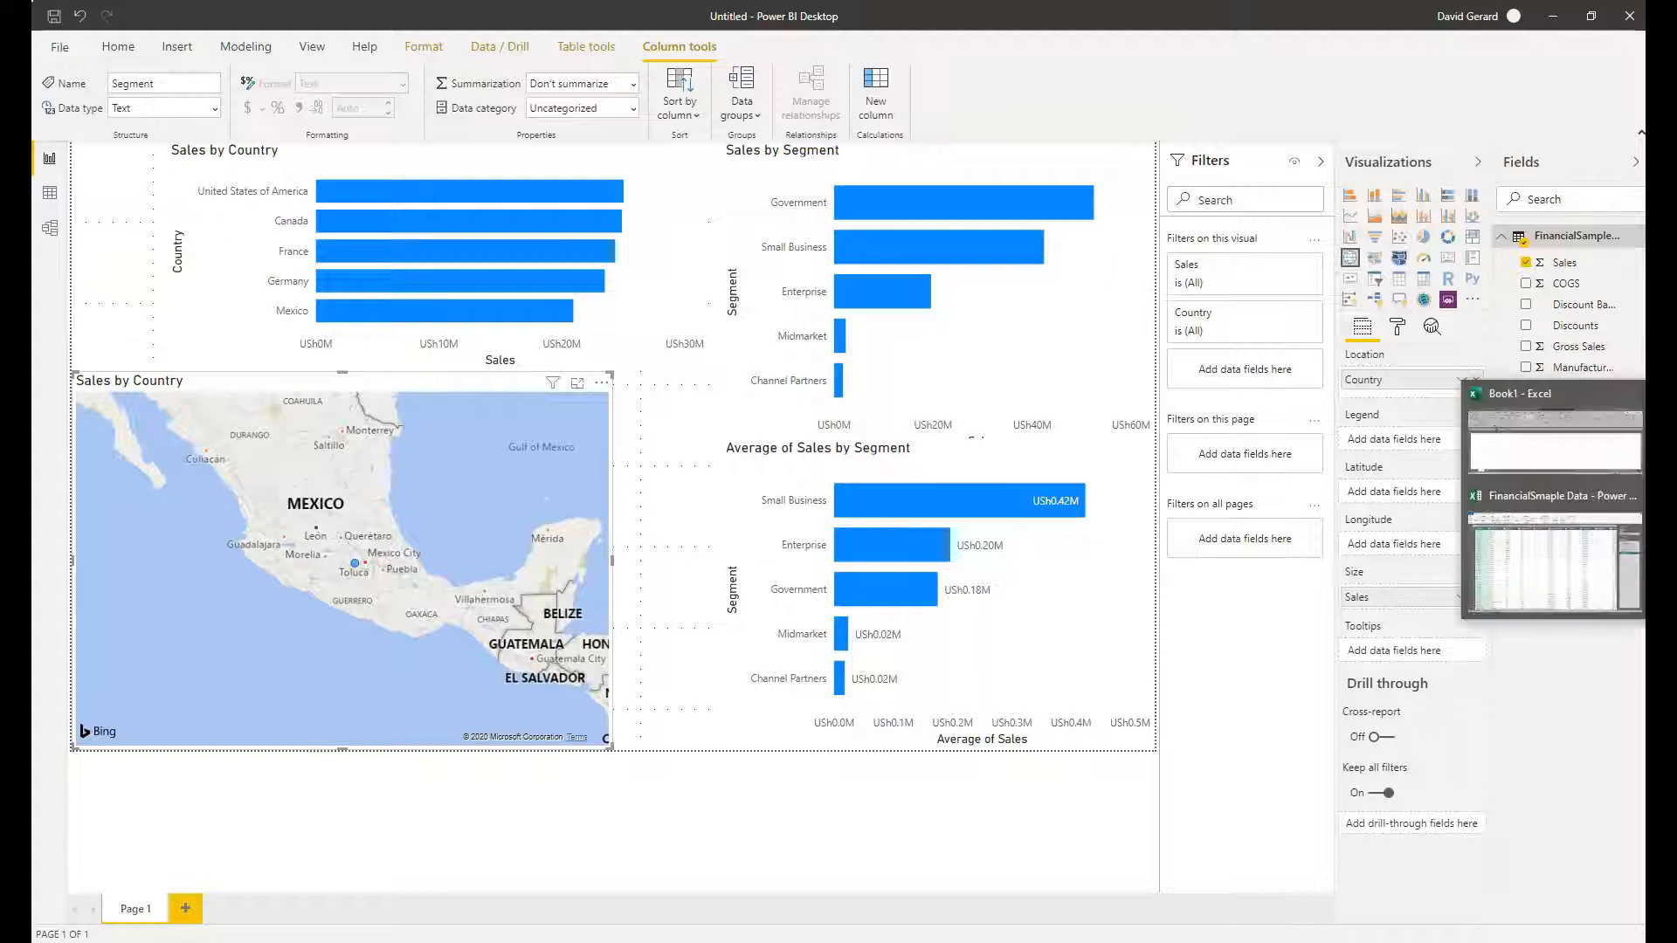
click(1588, 550)
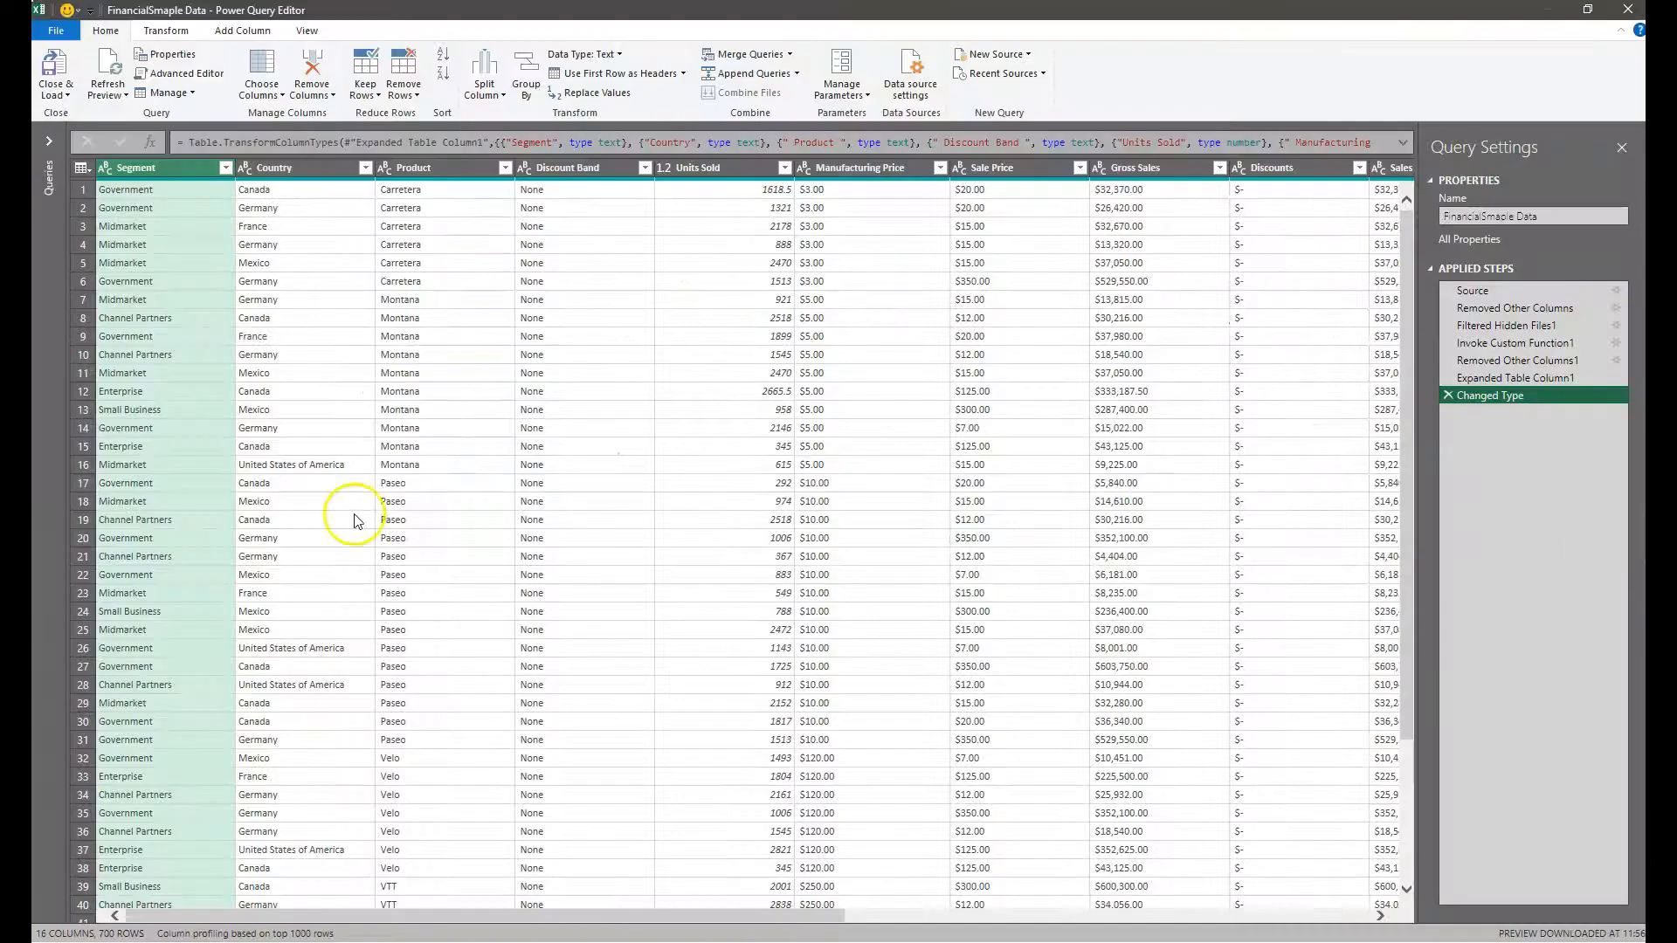